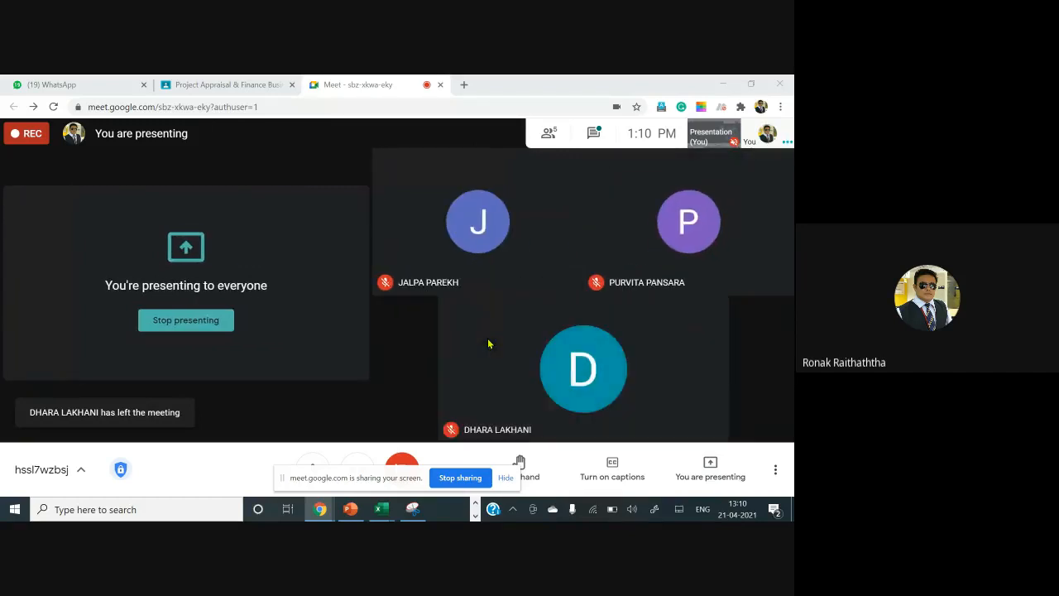
Switch to the Sensitivity Analysis in Excel workbook and ink ticks beside the initial cost, required rate and useful life, underlining the expansion purpose
{"action": "key", "text": "alt+Tab"}
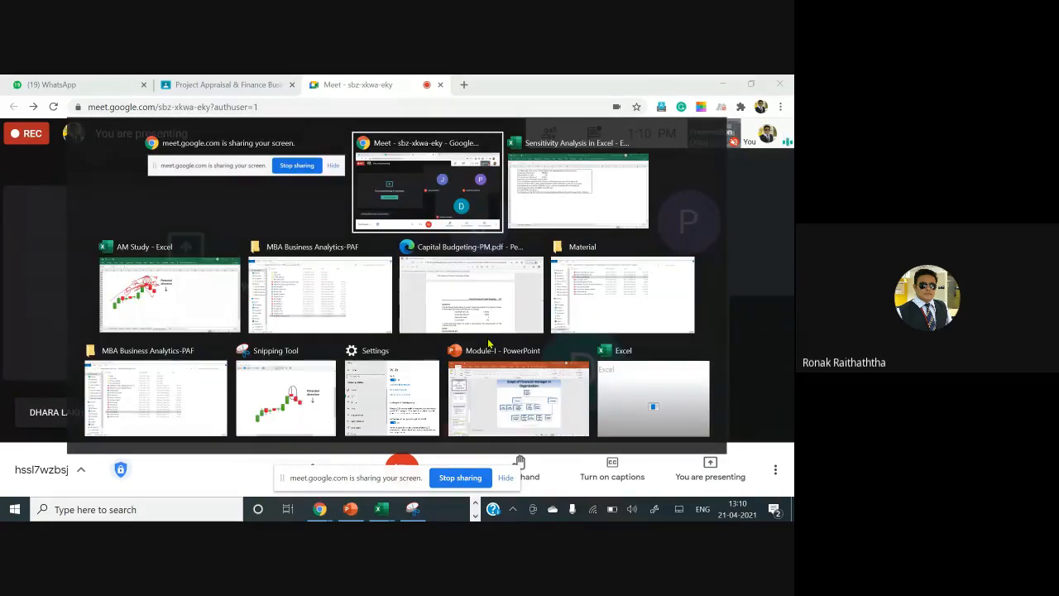
{"action": "key", "text": "alt+Tab"}
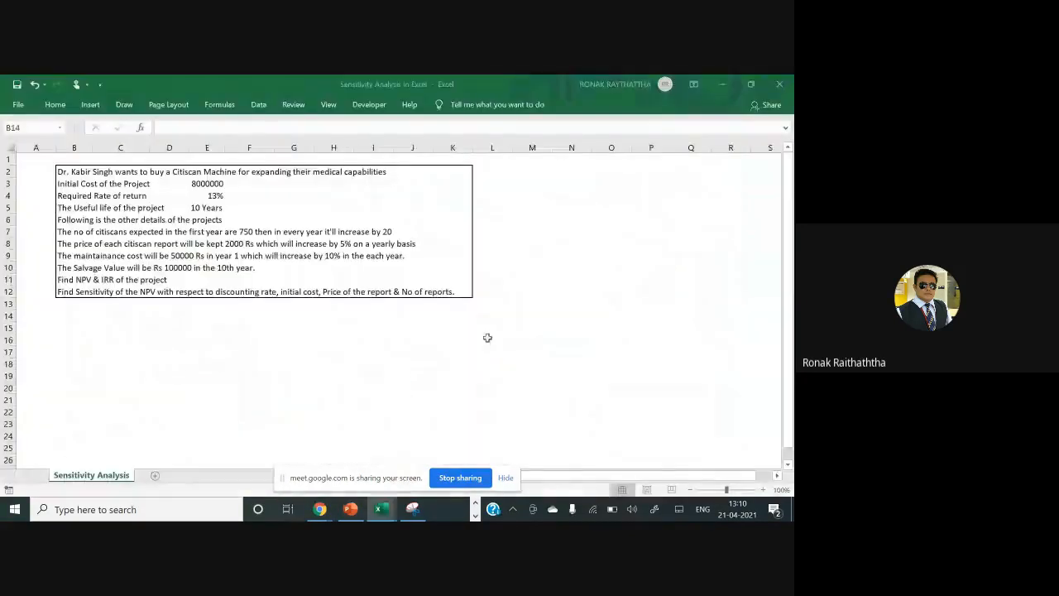
{"action": "scroll", "coordinate": [487, 338], "scroll_direction": "up", "scroll_amount": 6}
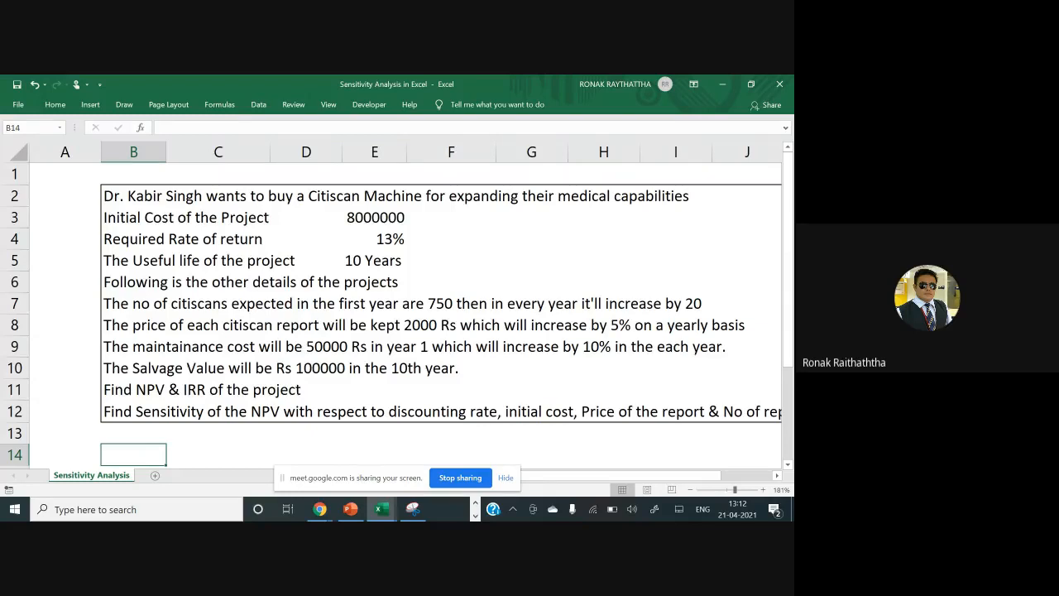
{"action": "left_click_drag", "start_coordinate": [52, 235], "coordinate": [118, 191]}
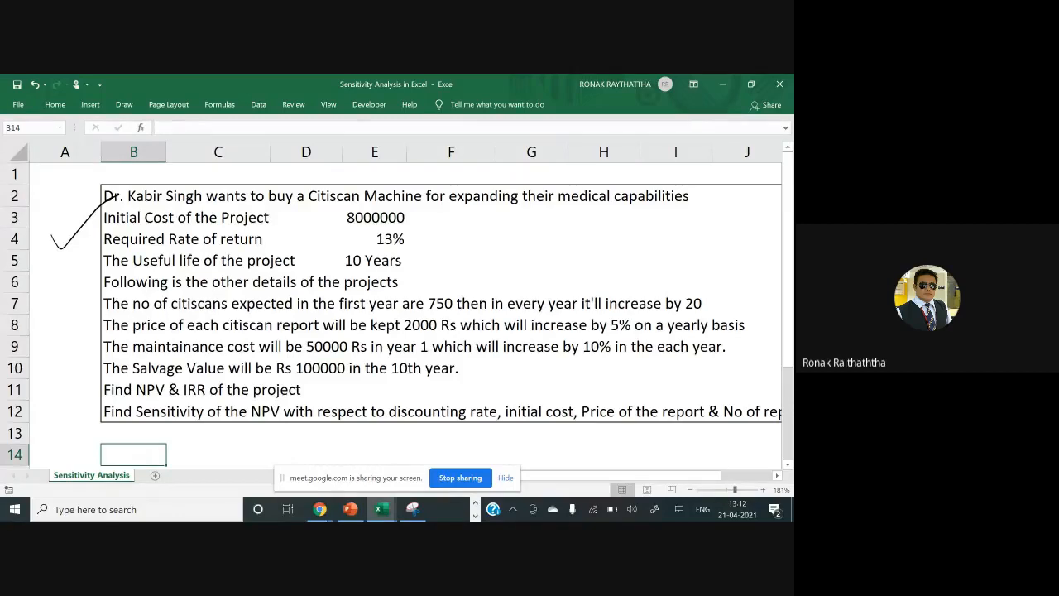
{"action": "left_click_drag", "start_coordinate": [433, 204], "coordinate": [684, 214]}
{"action": "left_click_drag", "start_coordinate": [302, 218], "coordinate": [344, 206]}
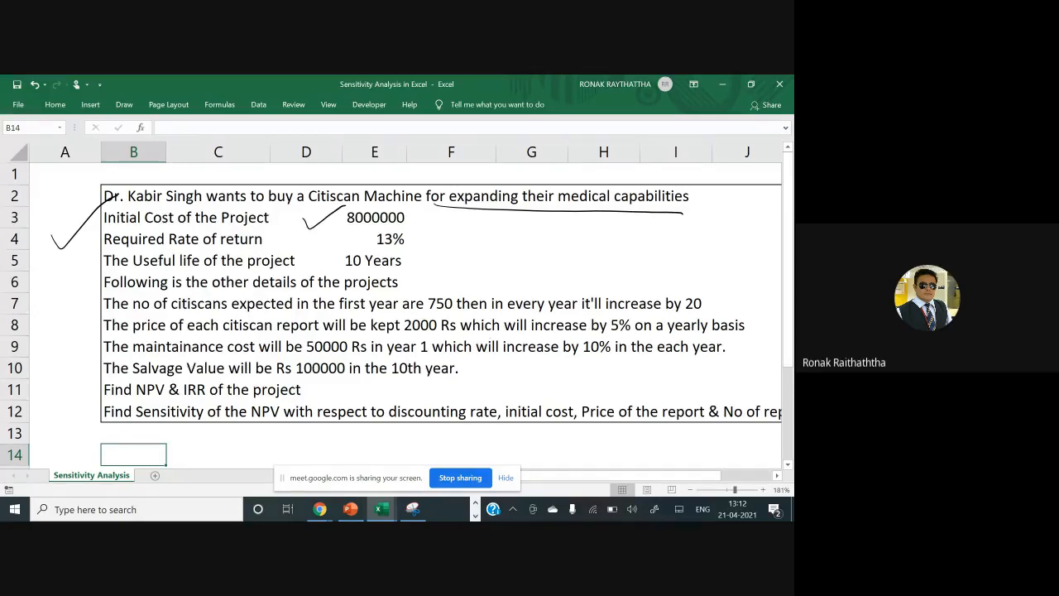
{"action": "left_click_drag", "start_coordinate": [314, 237], "coordinate": [348, 230]}
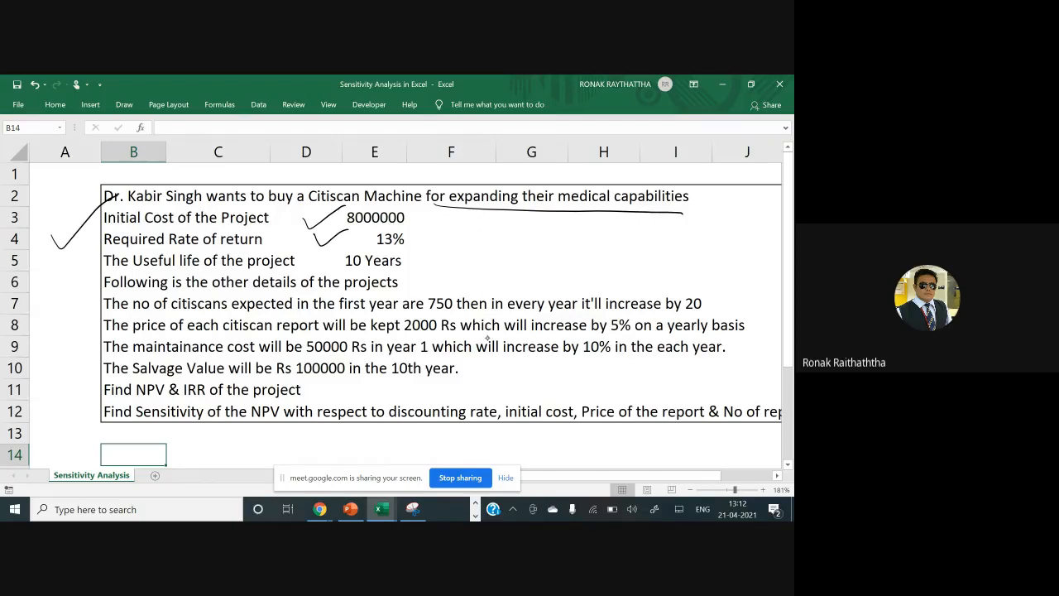
{"action": "left_click_drag", "start_coordinate": [409, 259], "coordinate": [456, 238]}
{"action": "left_click_drag", "start_coordinate": [408, 282], "coordinate": [461, 257]}
Ink underlines on the first-year 750 scans, the increase by 20, the 2000 Rs report price and its 5% growth
{"action": "mouse_move", "coordinate": [251, 314]}
{"action": "left_mouse_down"}
{"action": "mouse_move", "coordinate": [452, 313]}
{"action": "mouse_move", "coordinate": [422, 315]}
{"action": "mouse_move", "coordinate": [444, 315]}
{"action": "left_mouse_up"}
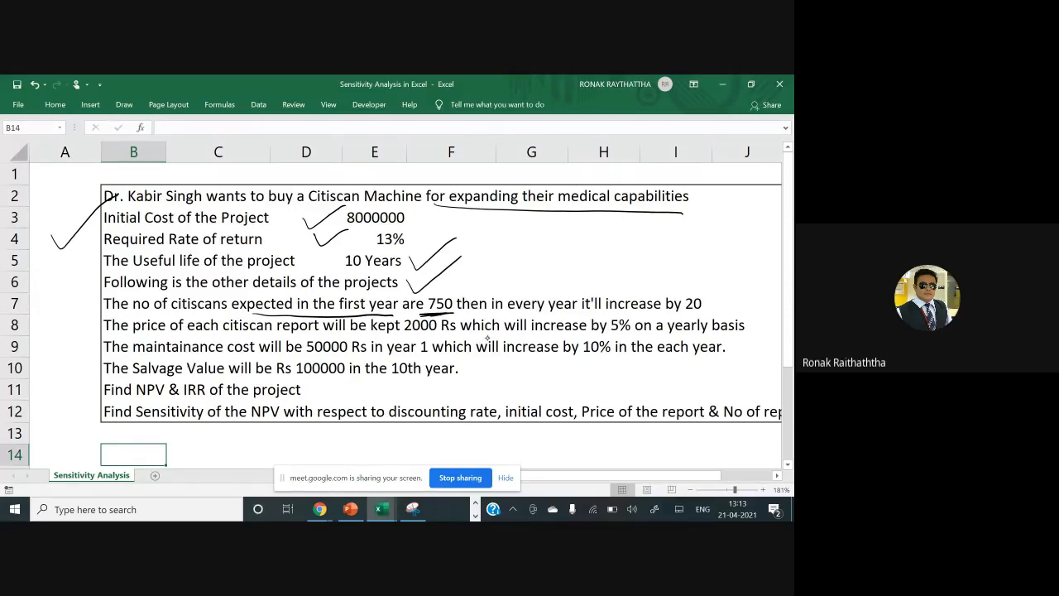
{"action": "left_click_drag", "start_coordinate": [573, 314], "coordinate": [701, 312]}
{"action": "left_click_drag", "start_coordinate": [74, 327], "coordinate": [106, 319]}
{"action": "left_click_drag", "start_coordinate": [187, 334], "coordinate": [301, 333]}
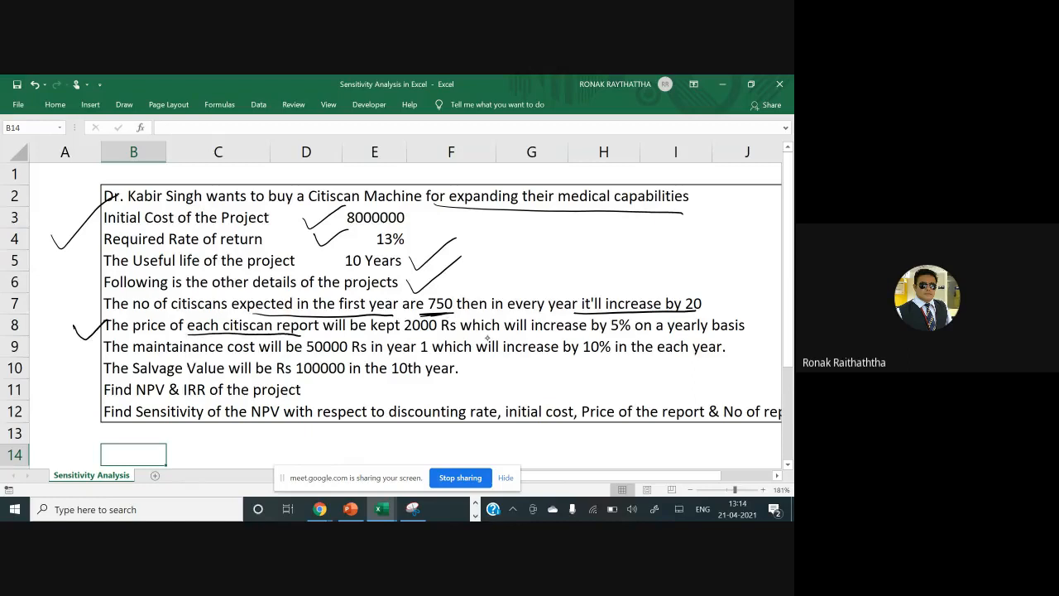
{"action": "left_click_drag", "start_coordinate": [387, 336], "coordinate": [444, 337]}
{"action": "left_click_drag", "start_coordinate": [605, 338], "coordinate": [633, 334]}
Ink underlines on the 50000 Rs maintenance cost with its 10% yearly increase and on the 100000 Rs salvage value in the 10th year
{"action": "left_click_drag", "start_coordinate": [303, 358], "coordinate": [432, 363]}
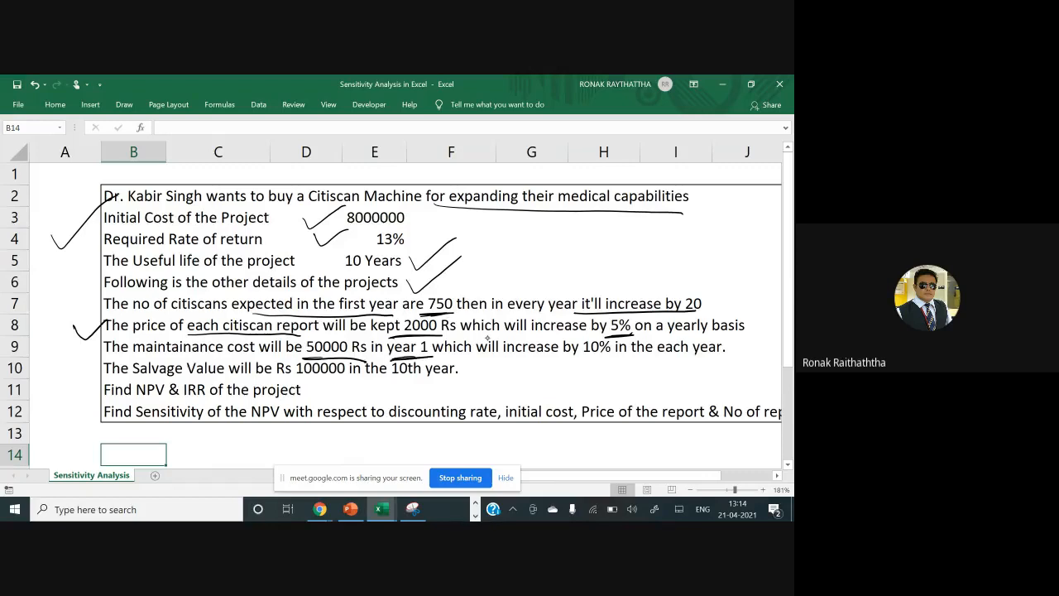
{"action": "left_click_drag", "start_coordinate": [508, 363], "coordinate": [718, 360]}
{"action": "left_click_drag", "start_coordinate": [634, 361], "coordinate": [725, 356]}
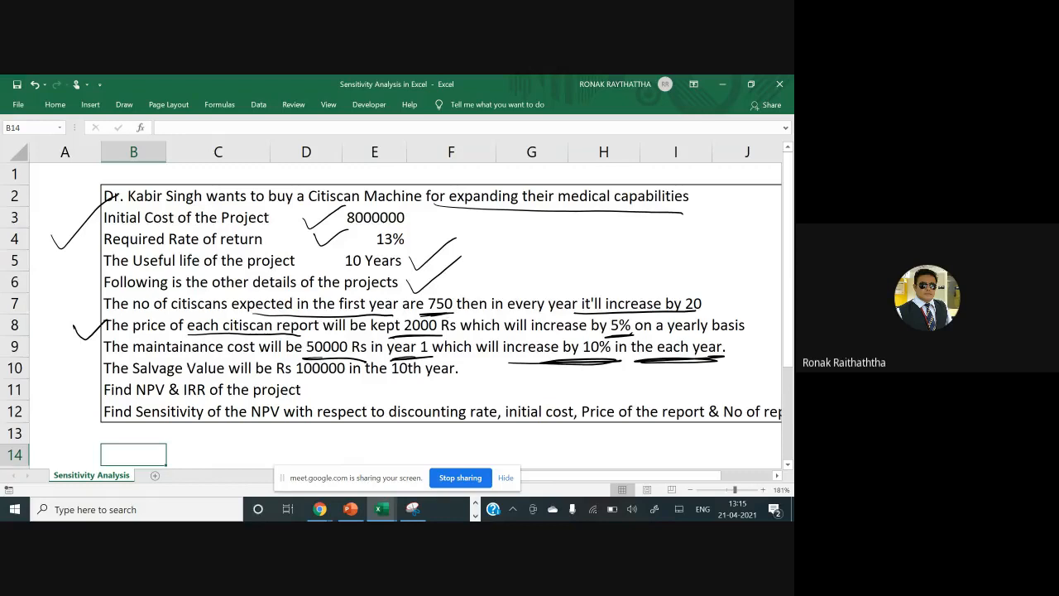
{"action": "mouse_move", "coordinate": [67, 378]}
{"action": "left_mouse_down"}
{"action": "mouse_move", "coordinate": [81, 390]}
{"action": "mouse_move", "coordinate": [115, 360]}
{"action": "left_mouse_up"}
{"action": "left_click_drag", "start_coordinate": [298, 384], "coordinate": [468, 376]}
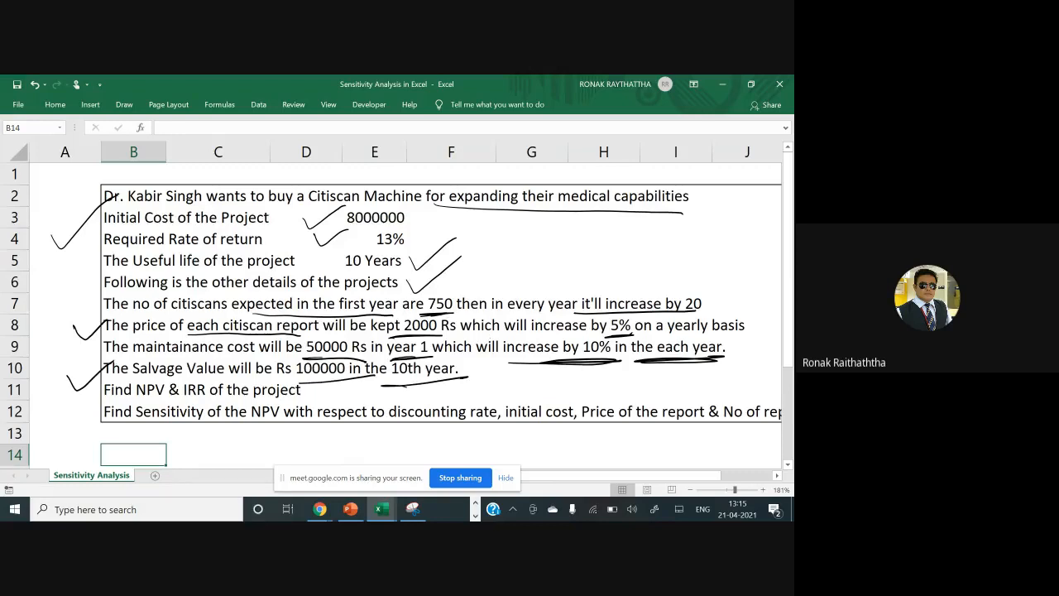
Ink a tick beside the NPV and IRR task and underline discounting rate, initial cost, report price and number of reports
{"action": "scroll", "coordinate": [397, 314], "scroll_direction": "down", "scroll_amount": 2}
{"action": "mouse_move", "coordinate": [70, 355]}
{"action": "left_mouse_down"}
{"action": "mouse_move", "coordinate": [81, 372]}
{"action": "mouse_move", "coordinate": [116, 336]}
{"action": "left_mouse_up"}
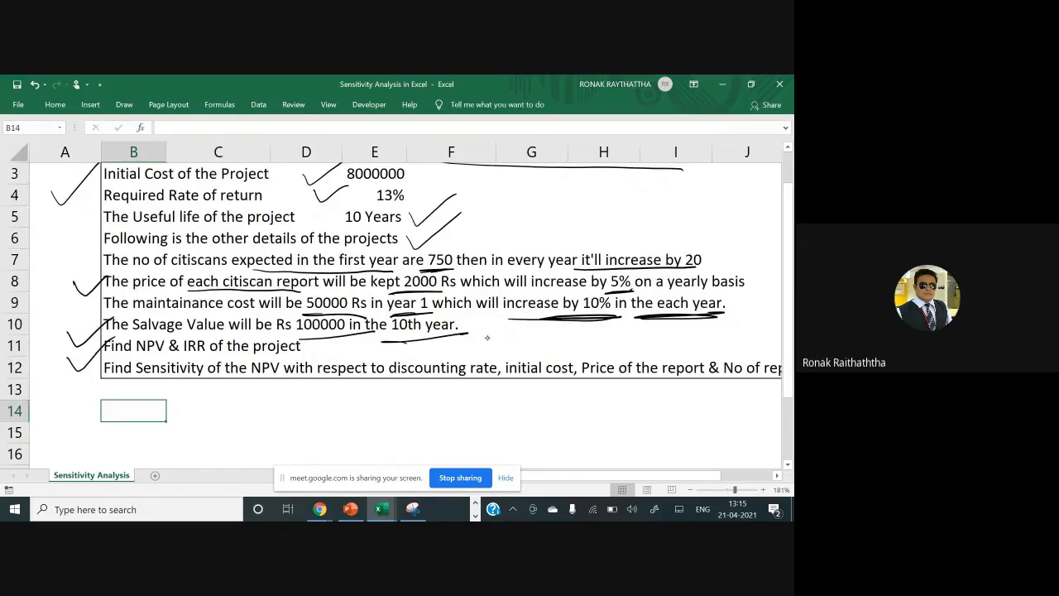
{"action": "left_click_drag", "start_coordinate": [387, 387], "coordinate": [700, 388]}
{"action": "scroll", "coordinate": [405, 273], "scroll_direction": "right", "scroll_amount": 2}
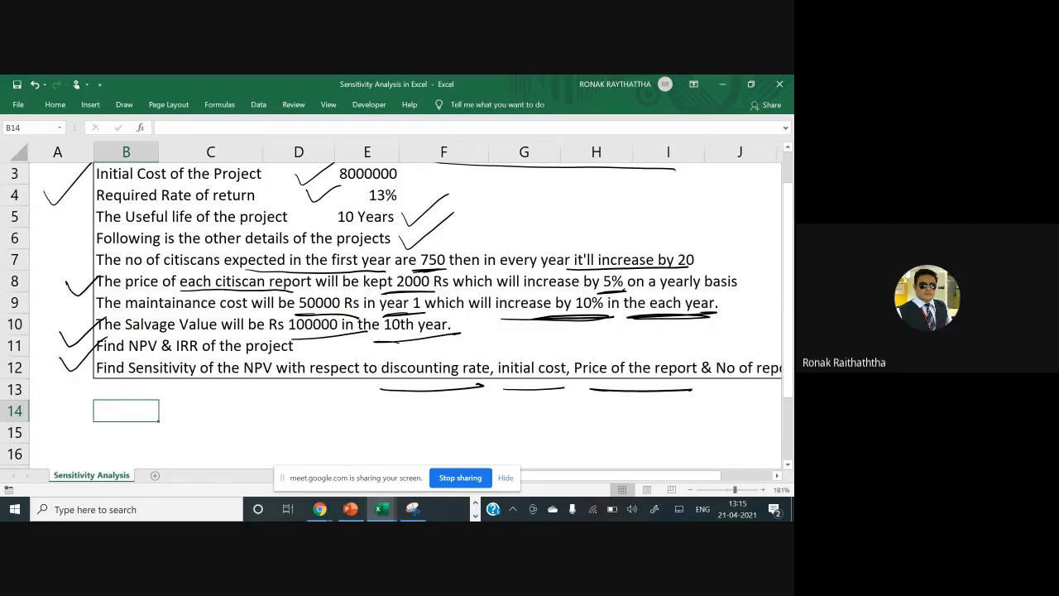
{"action": "left_click_drag", "start_coordinate": [588, 389], "coordinate": [695, 392]}
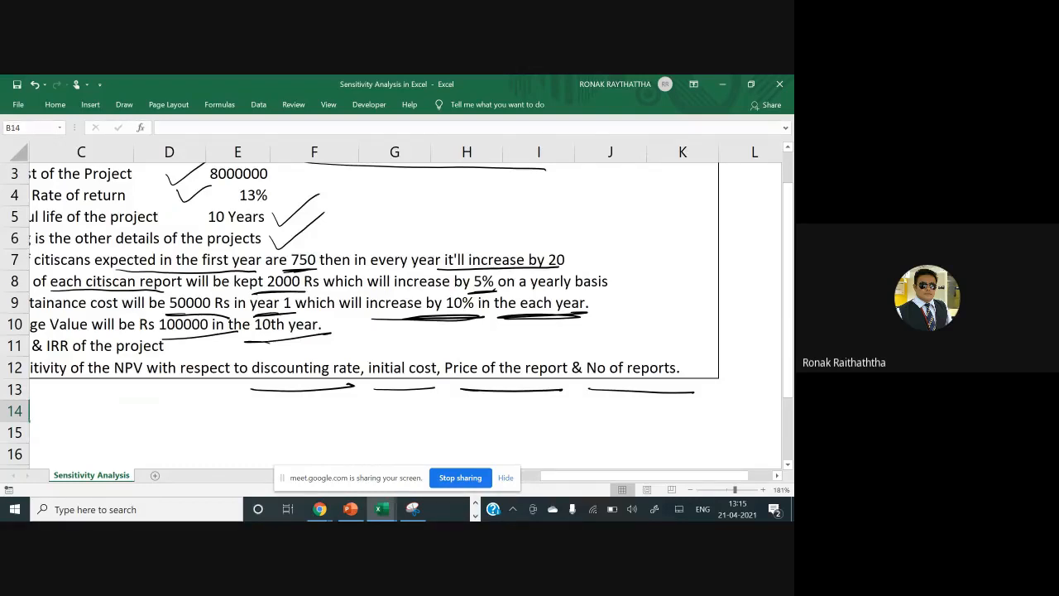
{"action": "scroll", "coordinate": [397, 282], "scroll_direction": "left", "scroll_amount": 3}
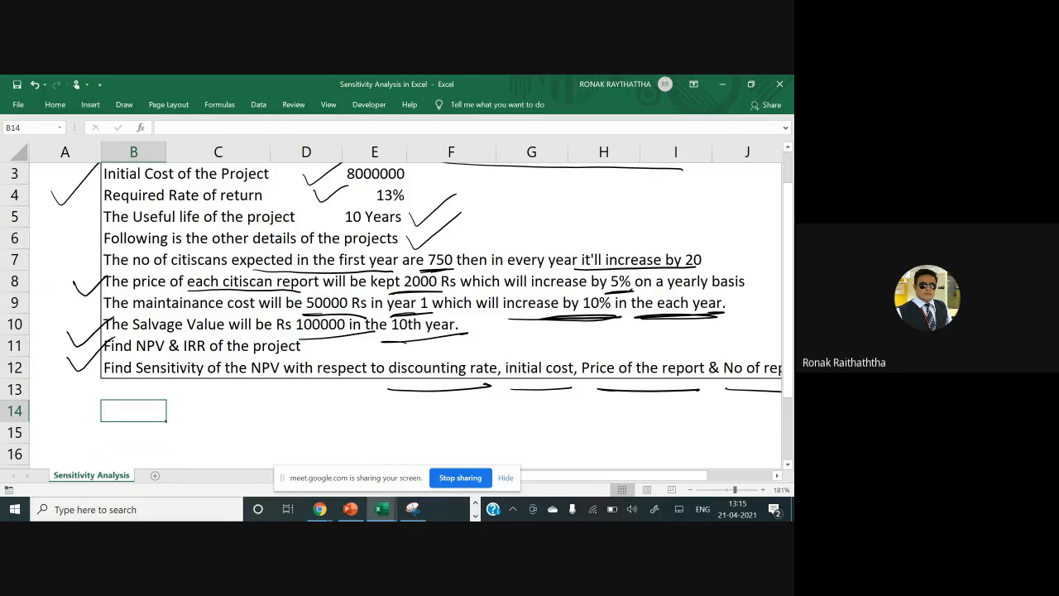
AutoFit column E so the project's initial cost displays in full
{"action": "key", "text": "Up"}
{"action": "key", "text": "Up"}
{"action": "key", "text": "Up"}
{"action": "key", "text": "Up"}
{"action": "scroll", "coordinate": [406, 317], "scroll_direction": "down", "scroll_amount": 3}
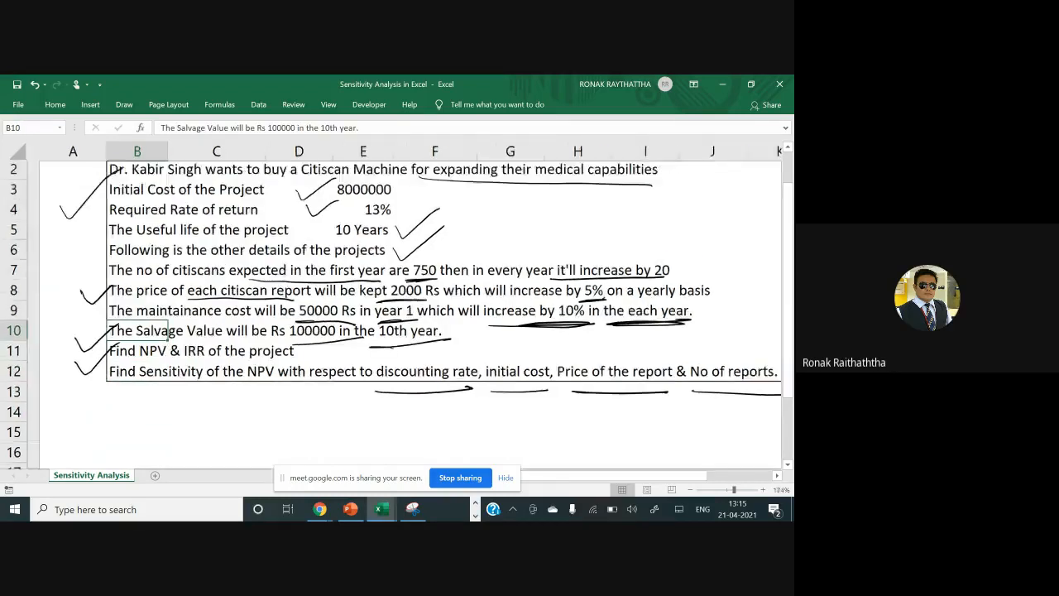
{"action": "key", "text": "Down"}
{"action": "key", "text": "Down"}
{"action": "key", "text": "Down"}
{"action": "key", "text": "Down"}
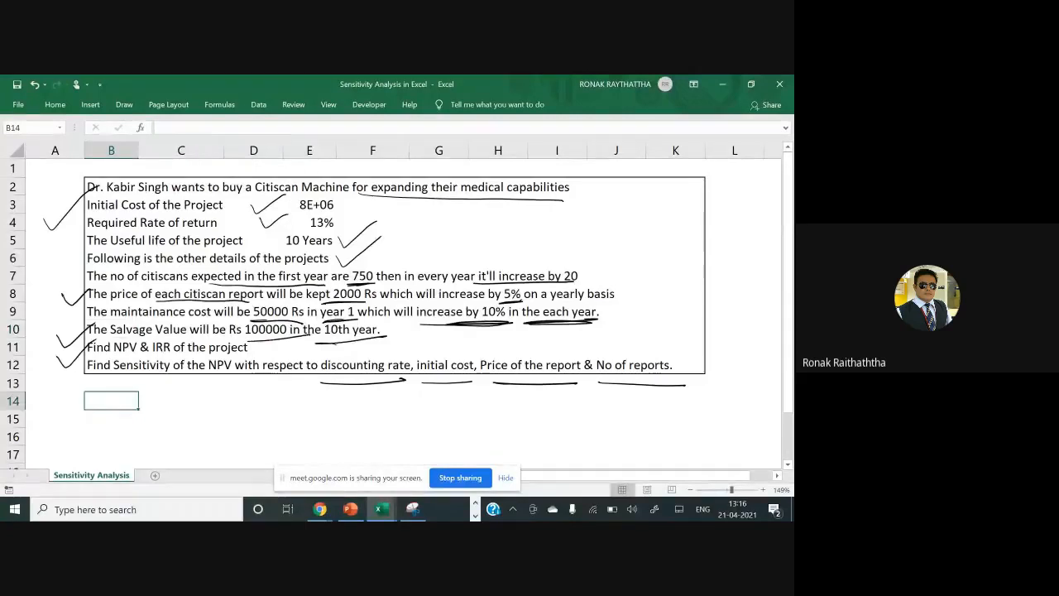
{"action": "double_click", "coordinate": [337, 150]}
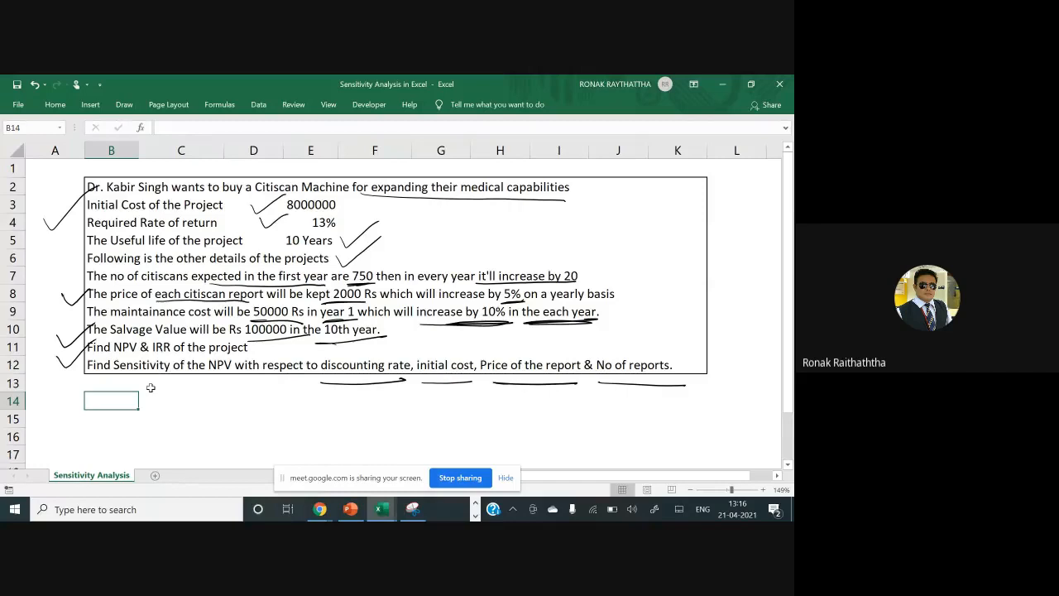
Enter the label Initial Cost in B14 and the value 8000000 in C14
{"action": "type", "text": "In"}
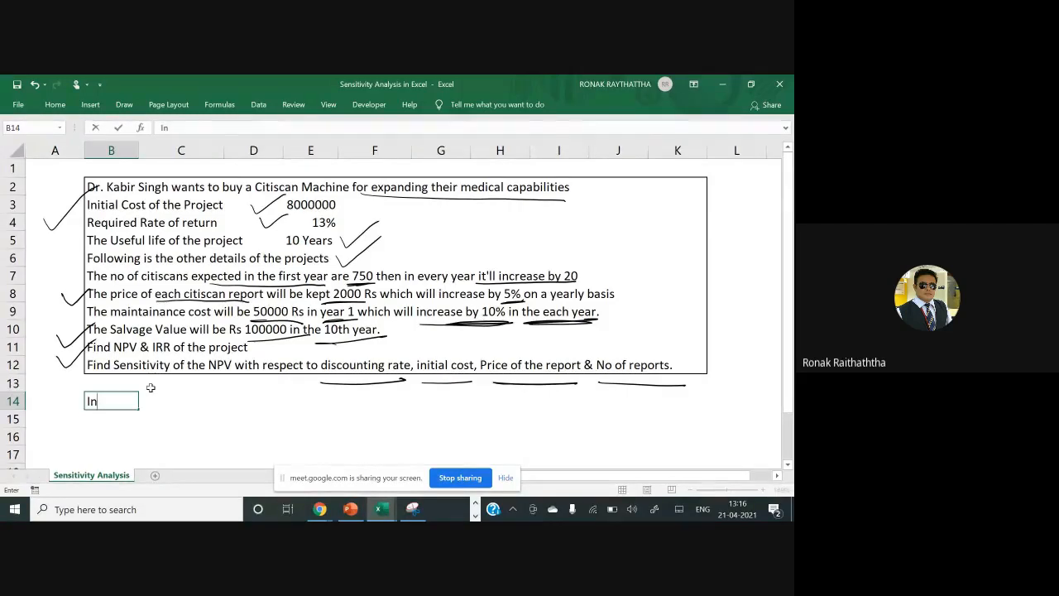
{"action": "type", "text": "itial "}
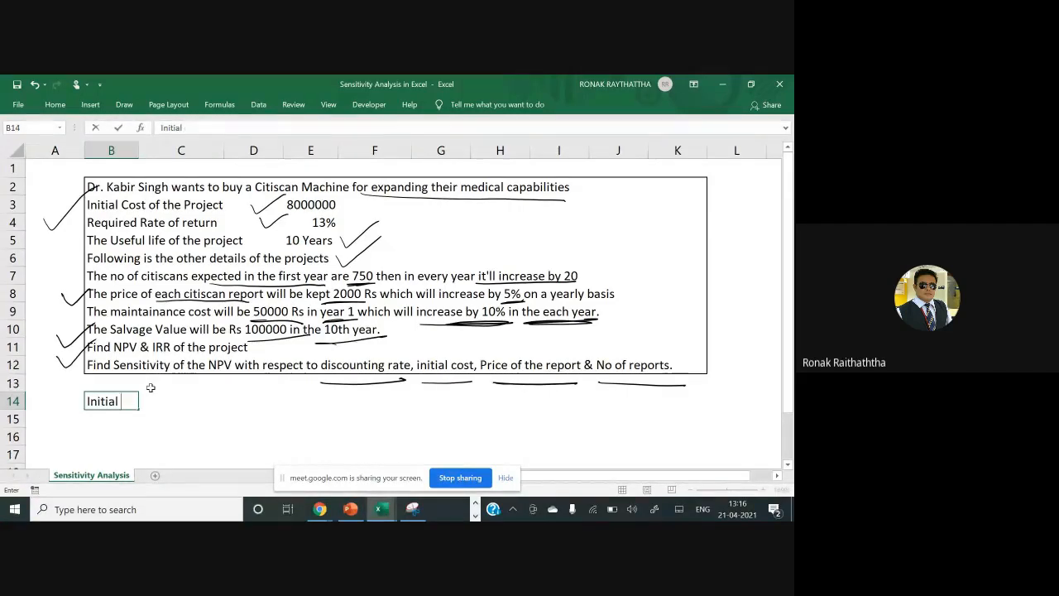
{"action": "type", "text": "Cost"}
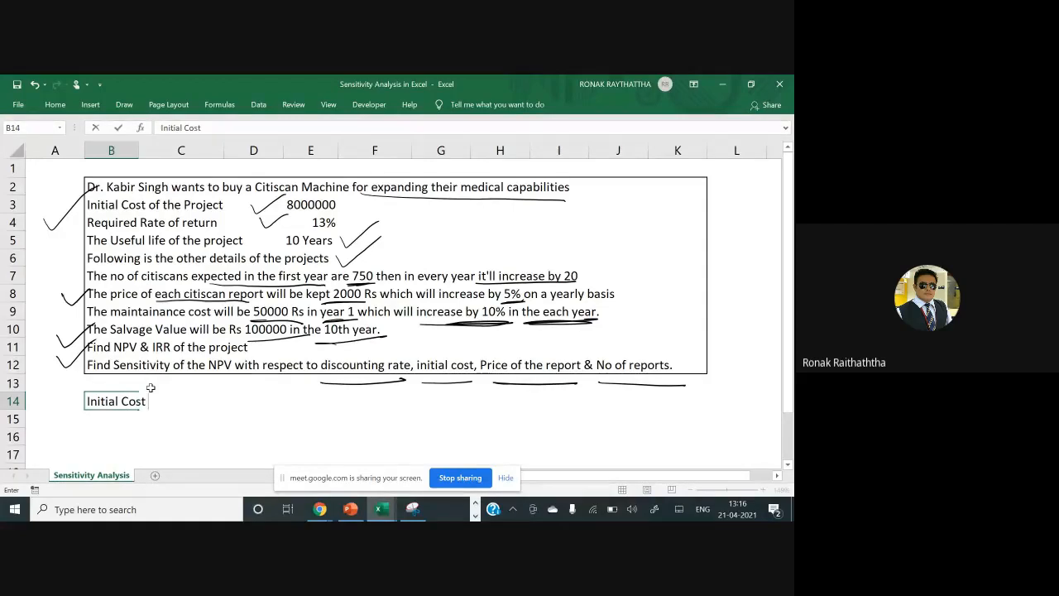
{"action": "key", "text": "Tab"}
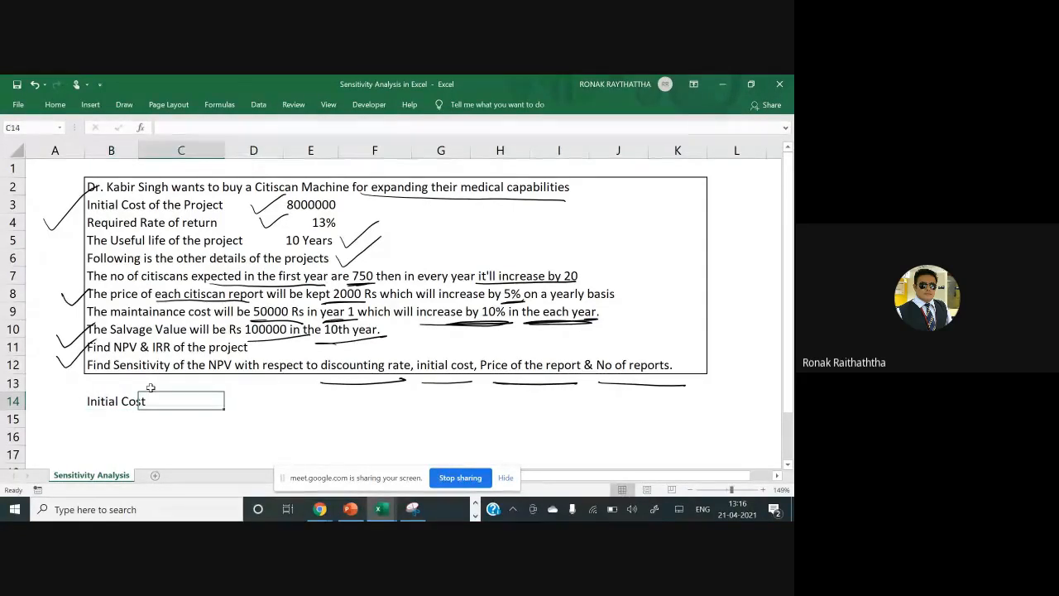
{"action": "type", "text": "8000000"}
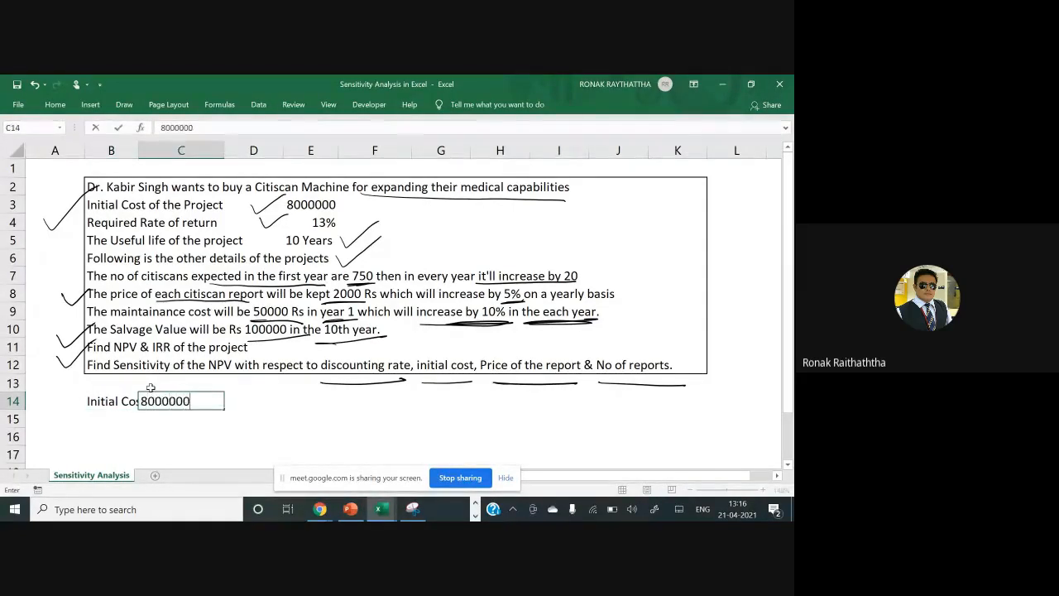
{"action": "key", "text": "Return"}
AutoFit the width of column B to the Initial Cost label
{"action": "key", "text": "Up"}
{"action": "key", "text": "Left"}
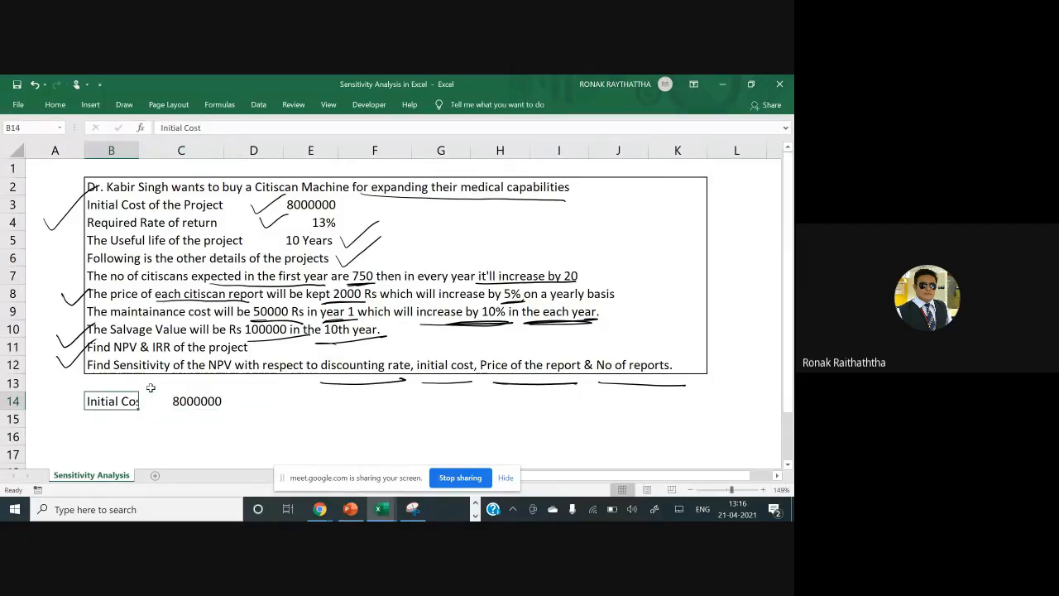
{"action": "key", "text": "alt+h"}
{"action": "key", "text": "o"}
{"action": "key", "text": "i"}
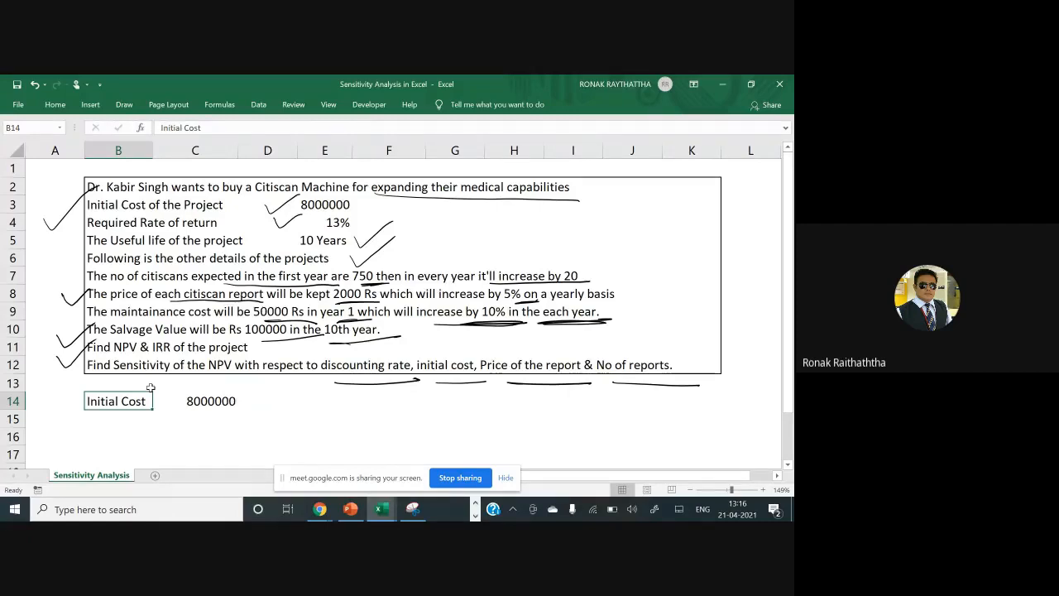
Enter the label Required Rate in B15 and 13% in C15
{"action": "key", "text": "Right"}
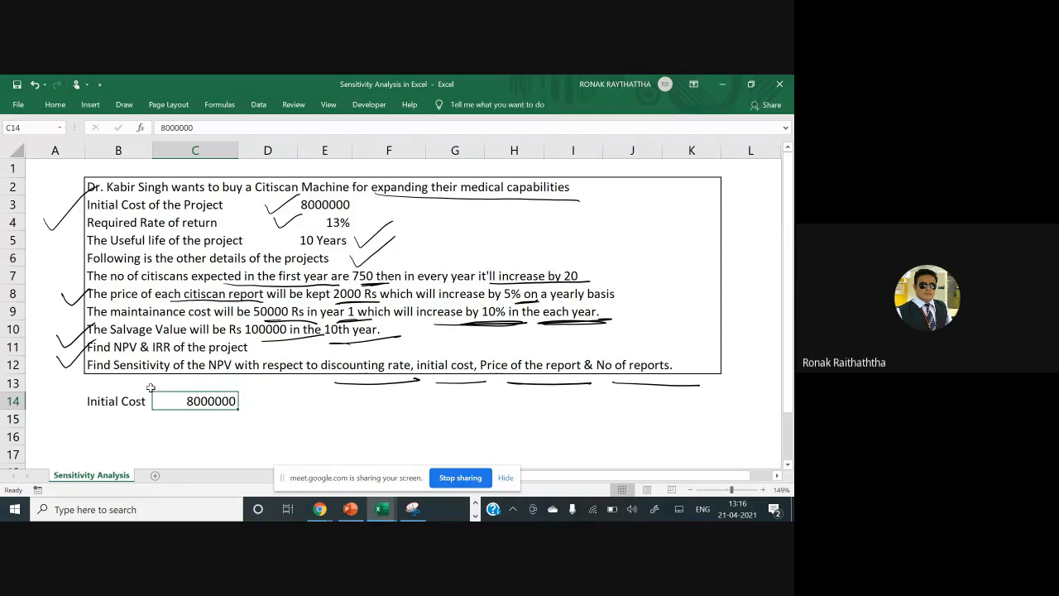
{"action": "key", "text": "Down"}
{"action": "key", "text": "Left"}
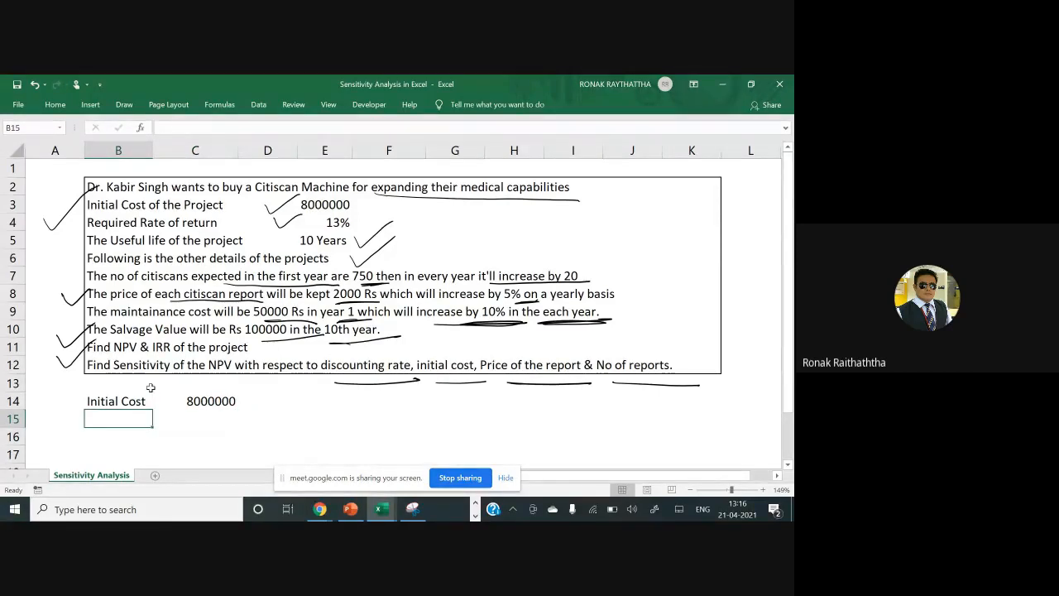
{"action": "type", "text": "Required"}
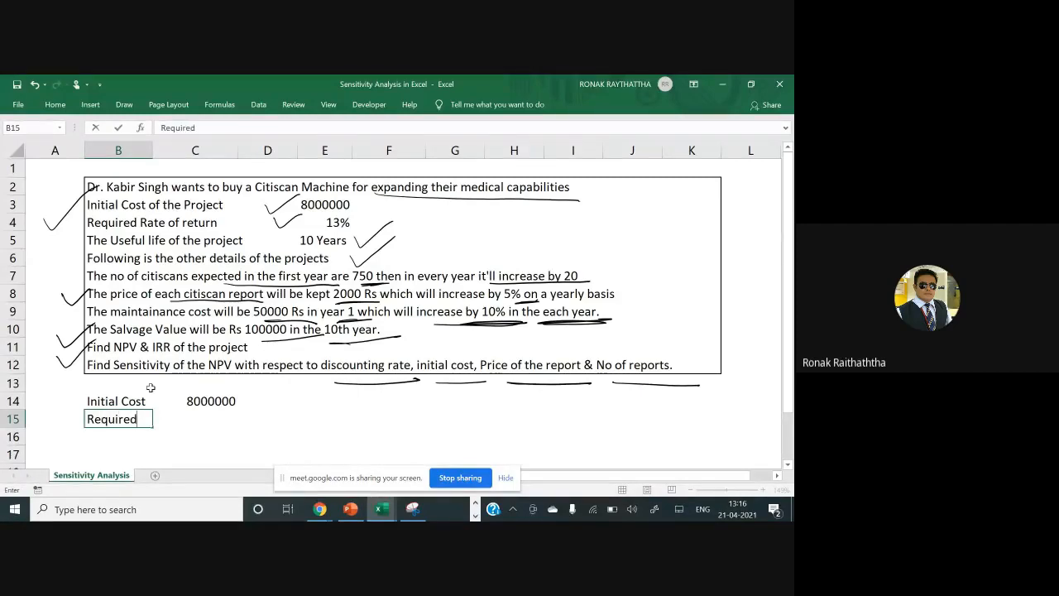
{"action": "type", "text": " Rate"}
{"action": "key", "text": "Tab"}
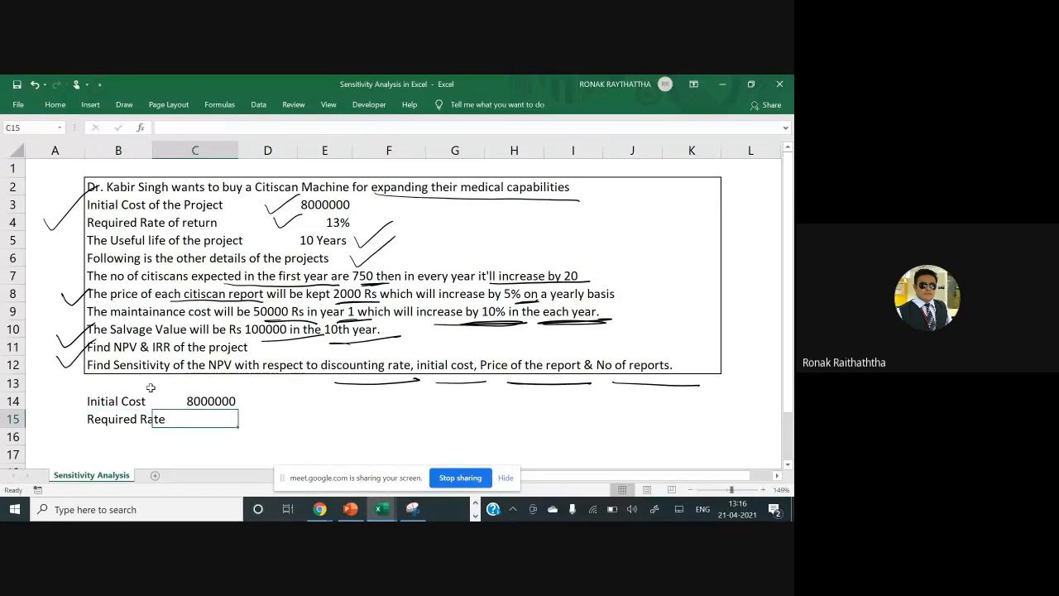
{"action": "type", "text": "13"}
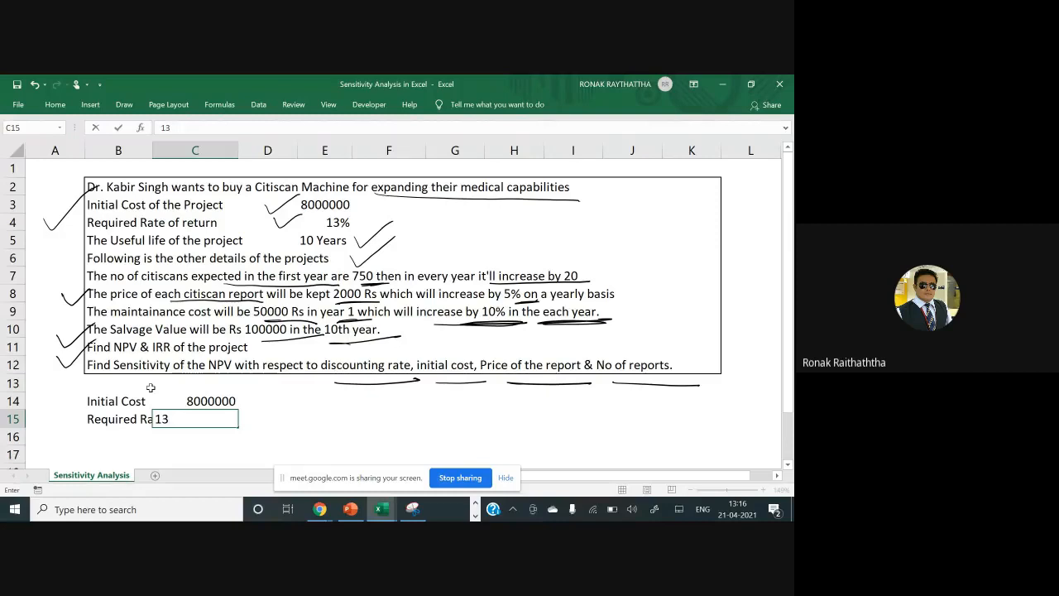
{"action": "type", "text": "%"}
{"action": "key", "text": "Return"}
AutoFit the width of column B to the Required Rate label
{"action": "key", "text": "Up"}
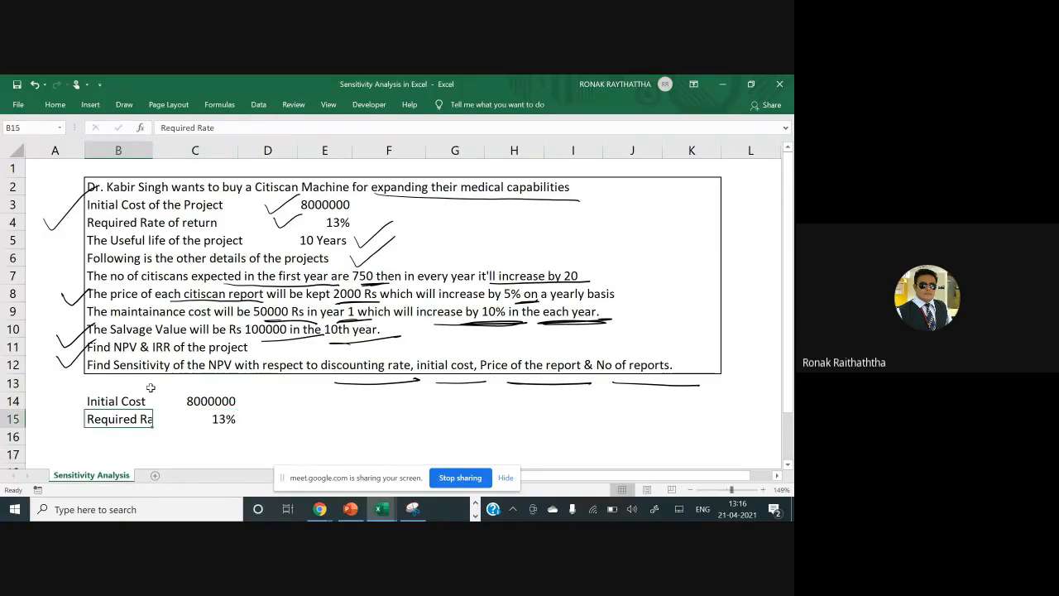
{"action": "key", "text": "alt+h"}
{"action": "key", "text": "o"}
{"action": "key", "text": "i"}
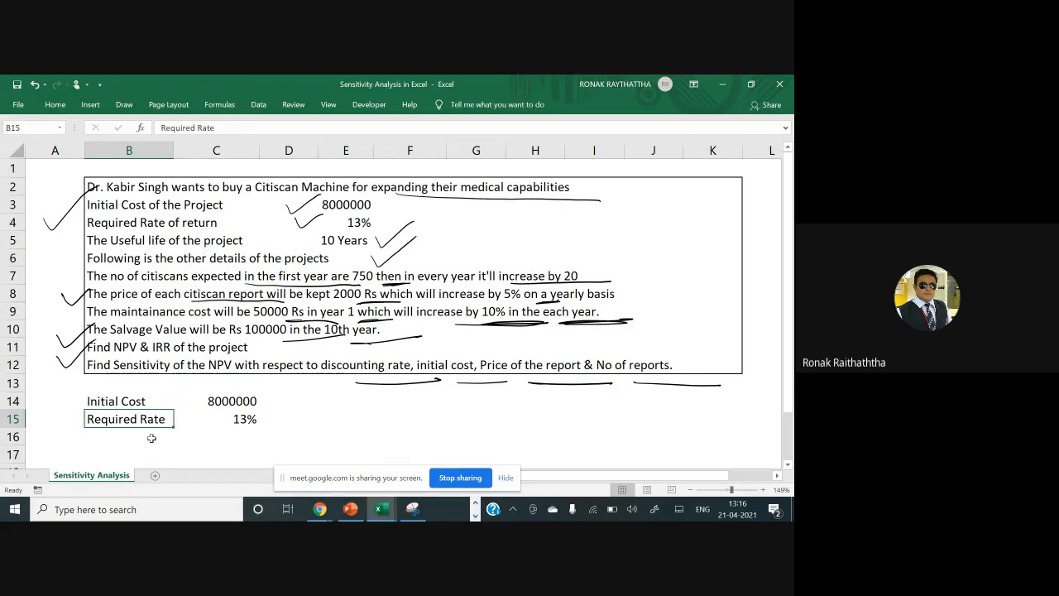
Enter the label Salvage Value in B16 and the value 100000 in C16
{"action": "left_click", "coordinate": [151, 438]}
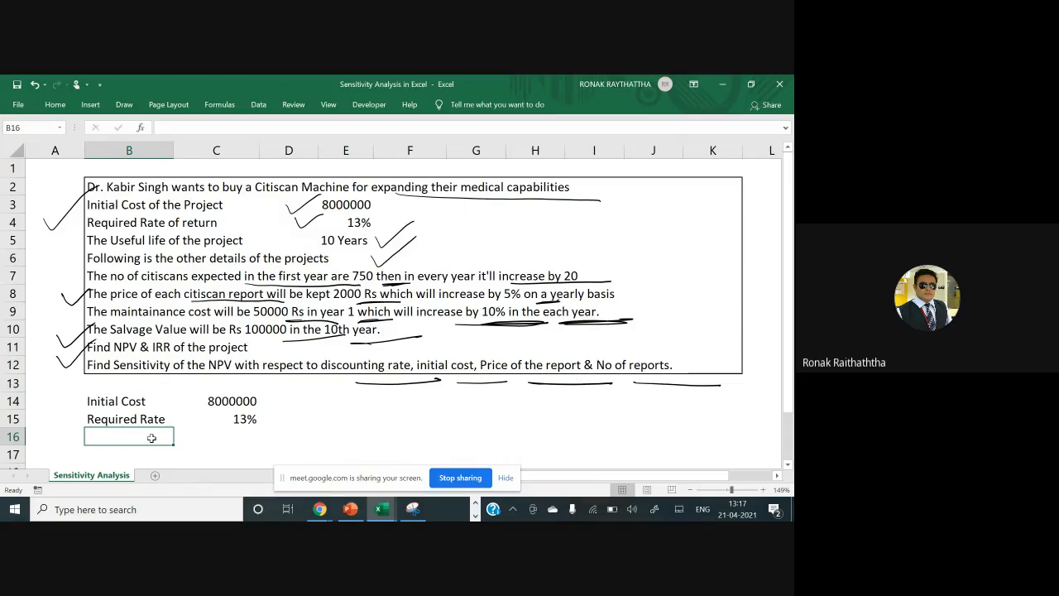
{"action": "type", "text": "Salv"}
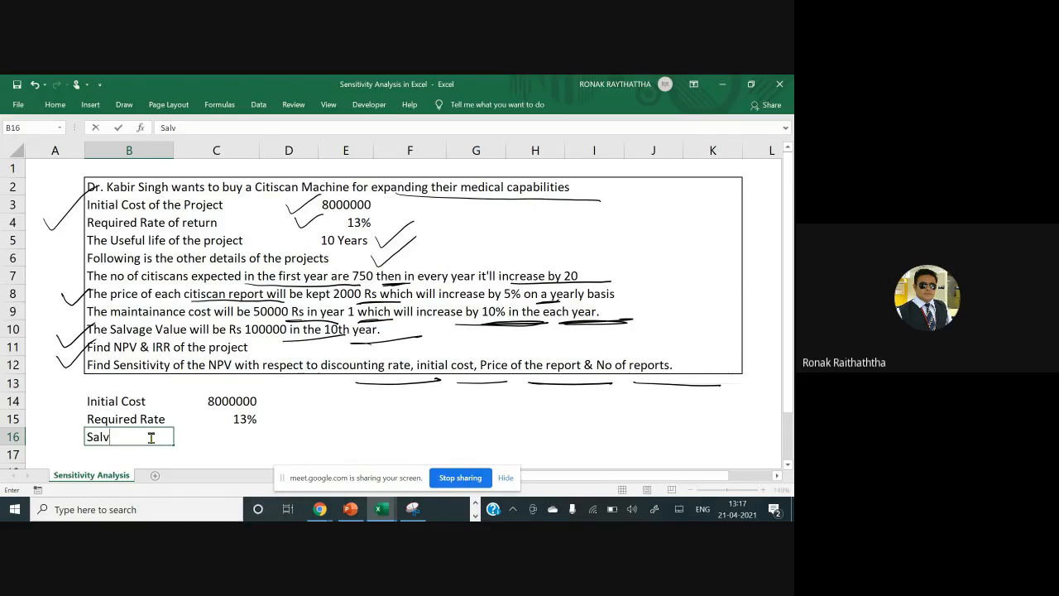
{"action": "type", "text": "age Value"}
{"action": "key", "text": "Tab"}
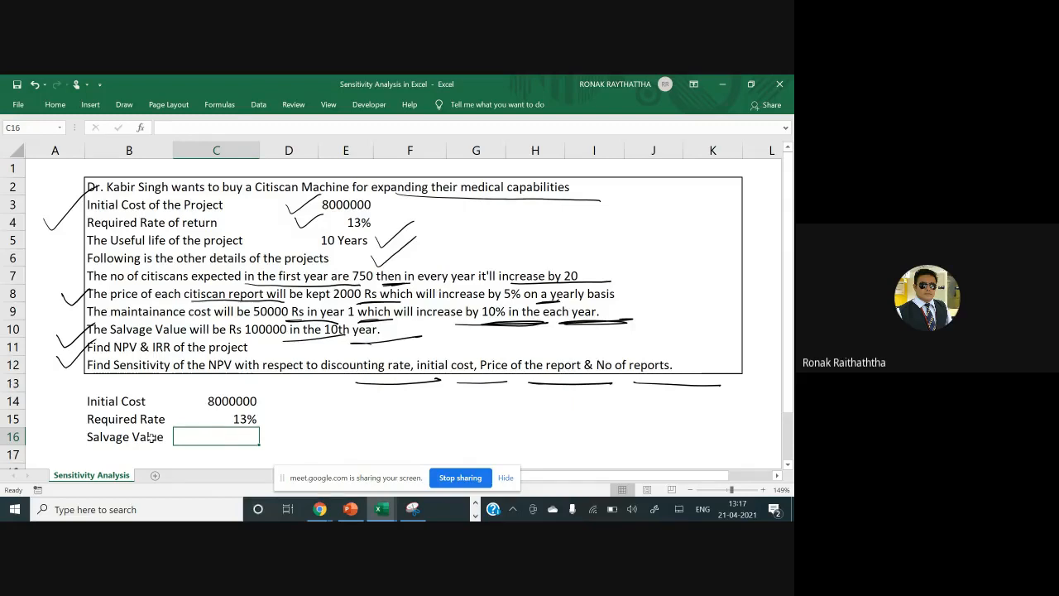
{"action": "type", "text": "100000"}
{"action": "key", "text": "Return"}
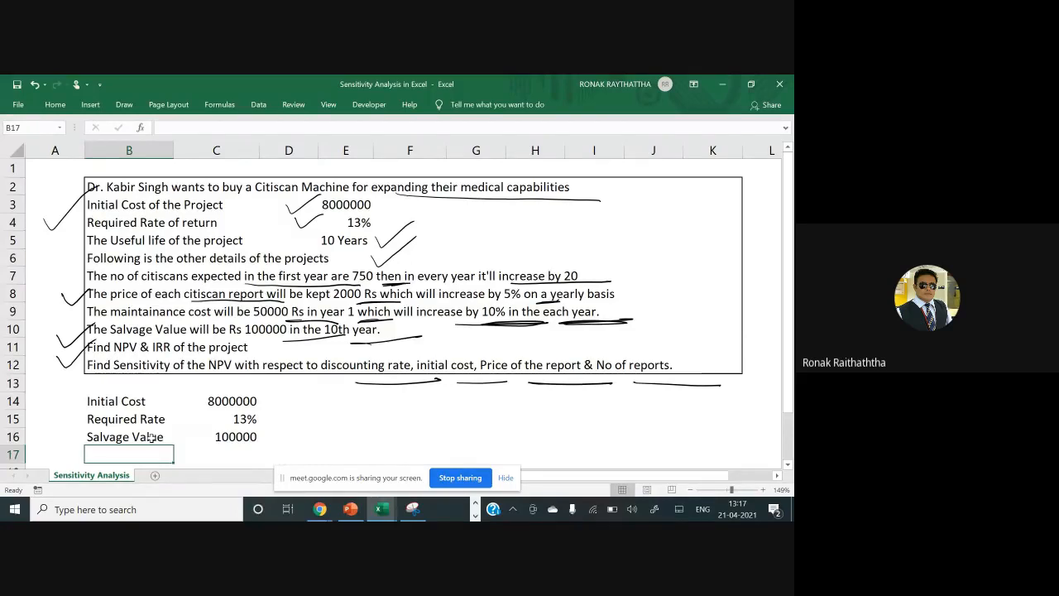
Enter the header Year in B18, leaving row 17 blank below the project inputs
{"action": "left_click", "coordinate": [150, 437]}
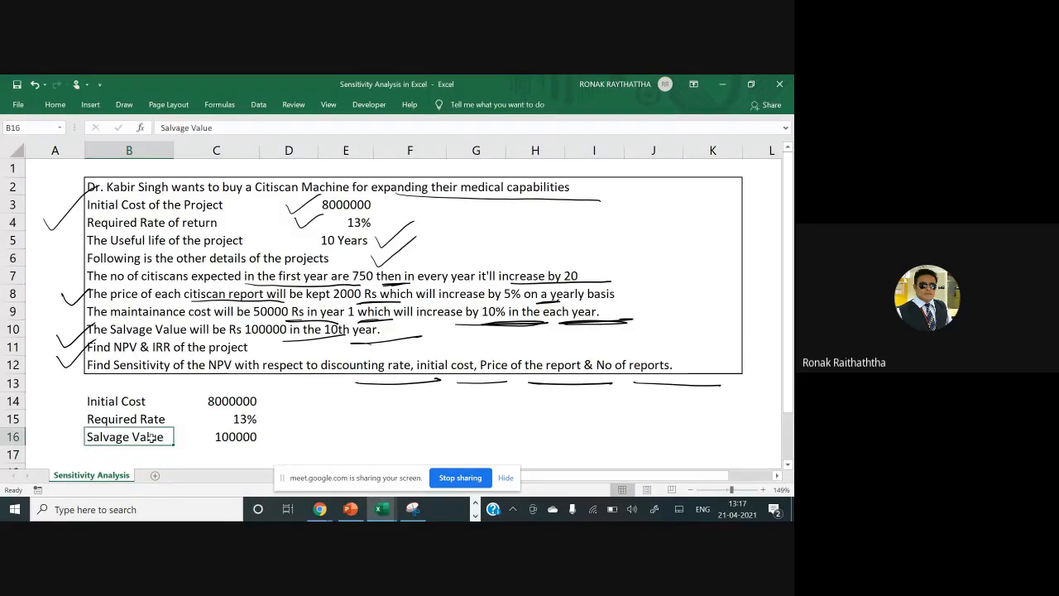
{"action": "key", "text": "Down"}
{"action": "key", "text": "Down"}
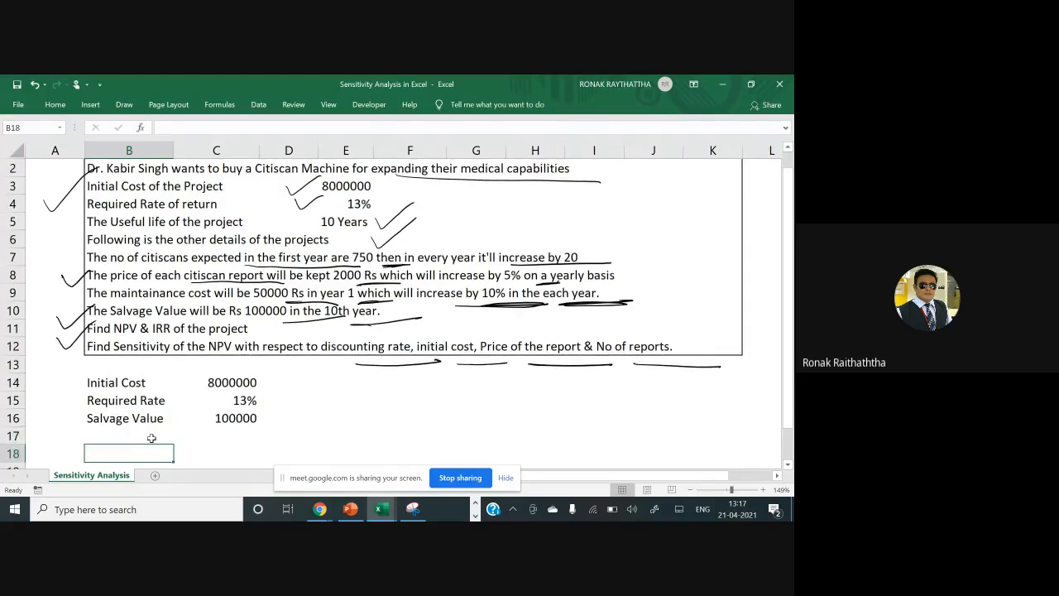
{"action": "left_click", "coordinate": [152, 438]}
{"action": "type", "text": "Y"}
{"action": "key", "text": "BackSpace"}
{"action": "key", "text": "Return"}
{"action": "type", "text": "Year"}
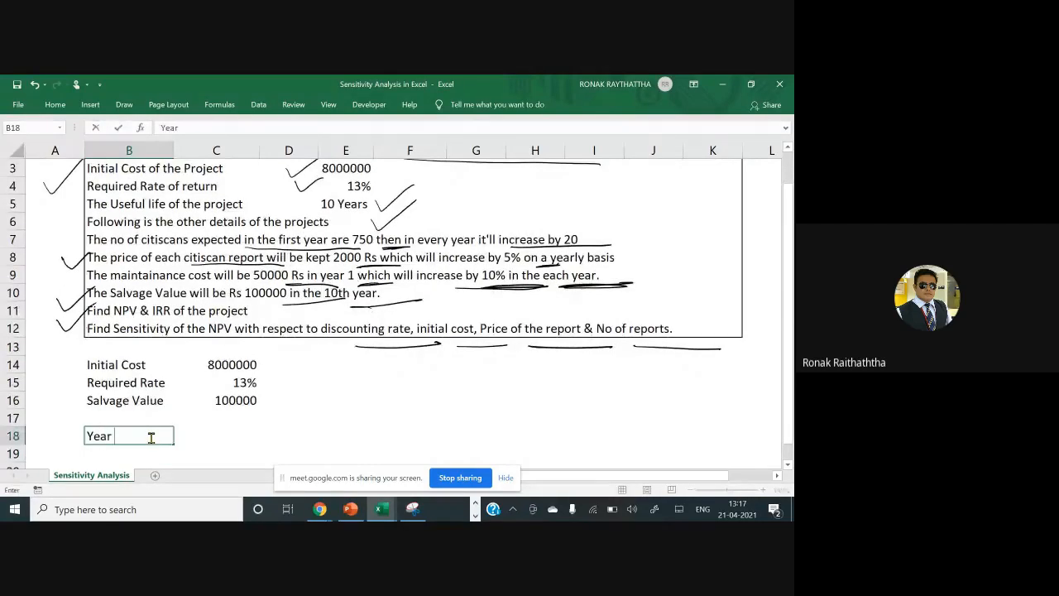
{"action": "key", "text": "ctrl+Return"}
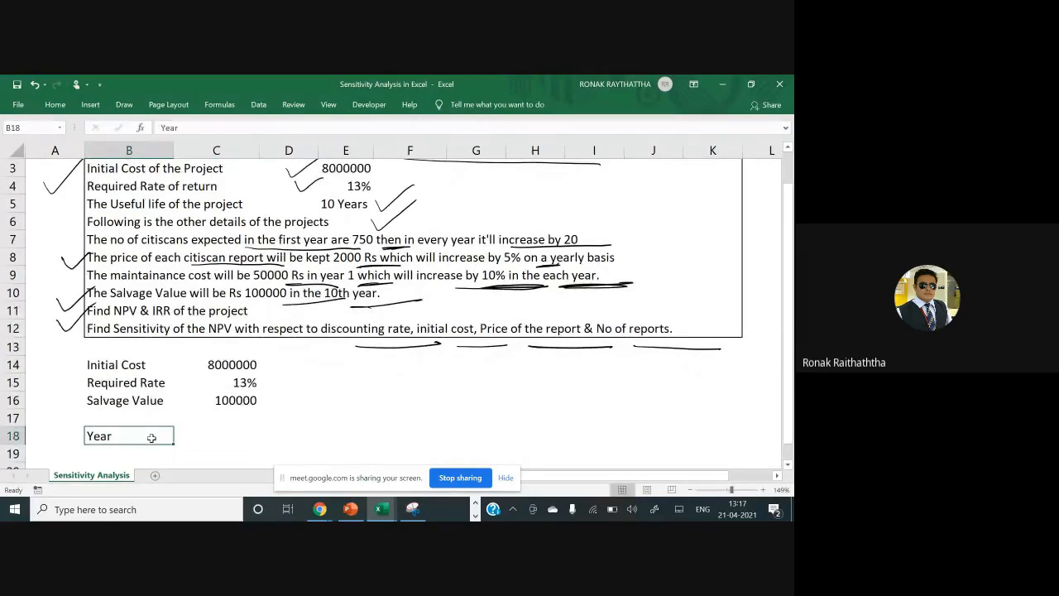
Enter the header No of reports in C18, beside the Year header
{"action": "key", "text": "Tab"}
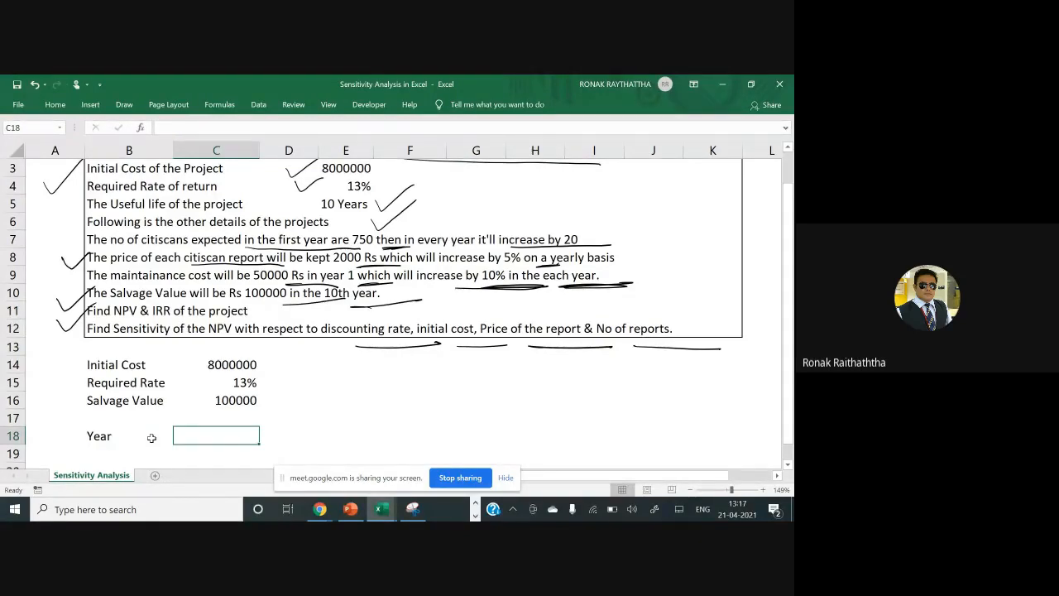
{"action": "type", "text": "No fo"}
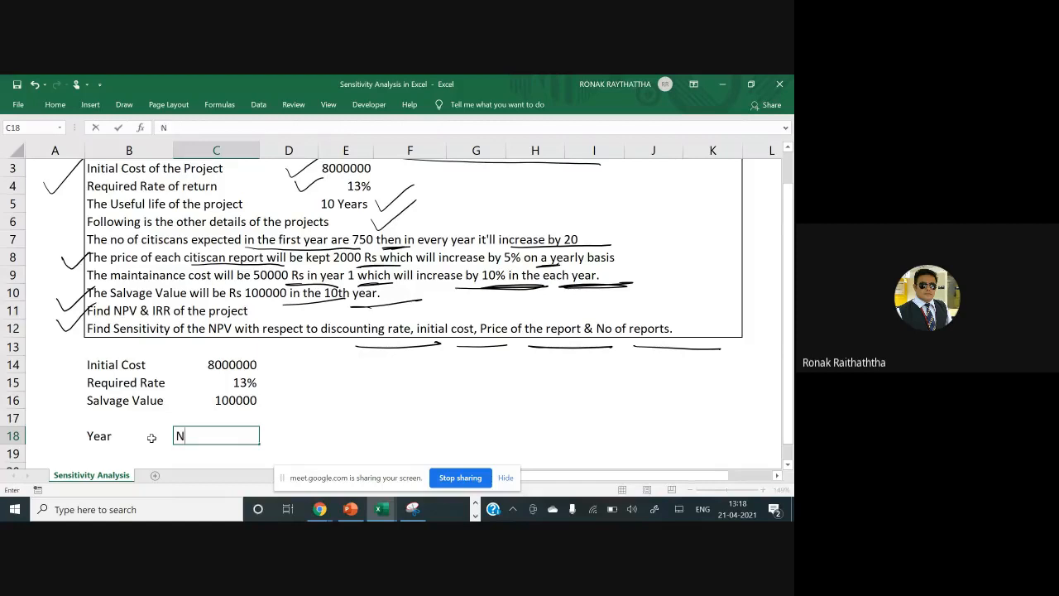
{"action": "key", "text": "BackSpace"}
{"action": "key", "text": "BackSpace"}
{"action": "type", "text": "of reports"}
{"action": "key", "text": "Return"}
{"action": "key", "text": "Up"}
Enter the header Price in D18, beside the No of reports header
{"action": "key", "text": "Right"}
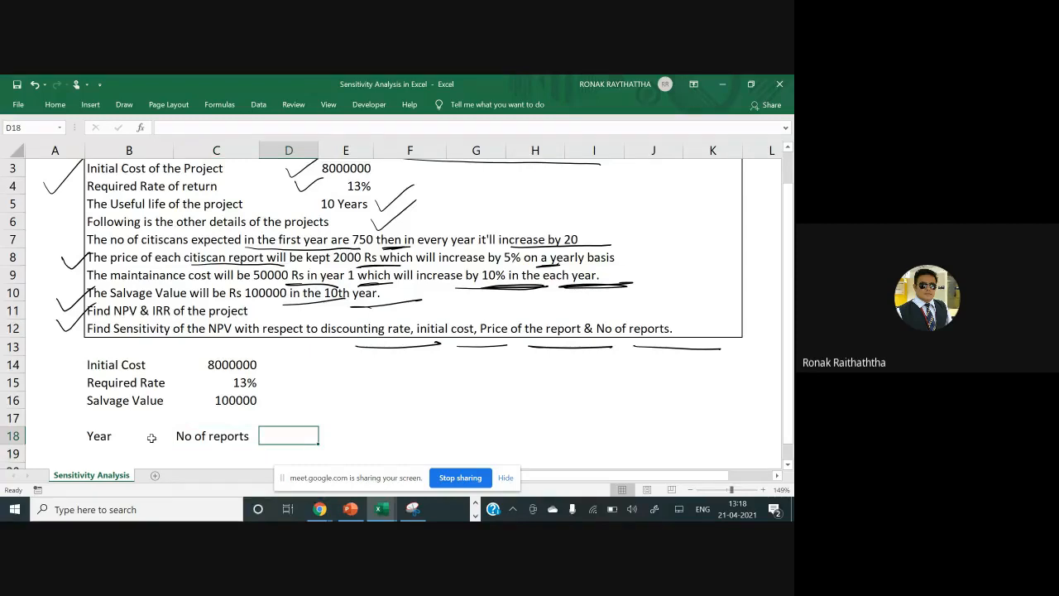
{"action": "type", "text": "Price "}
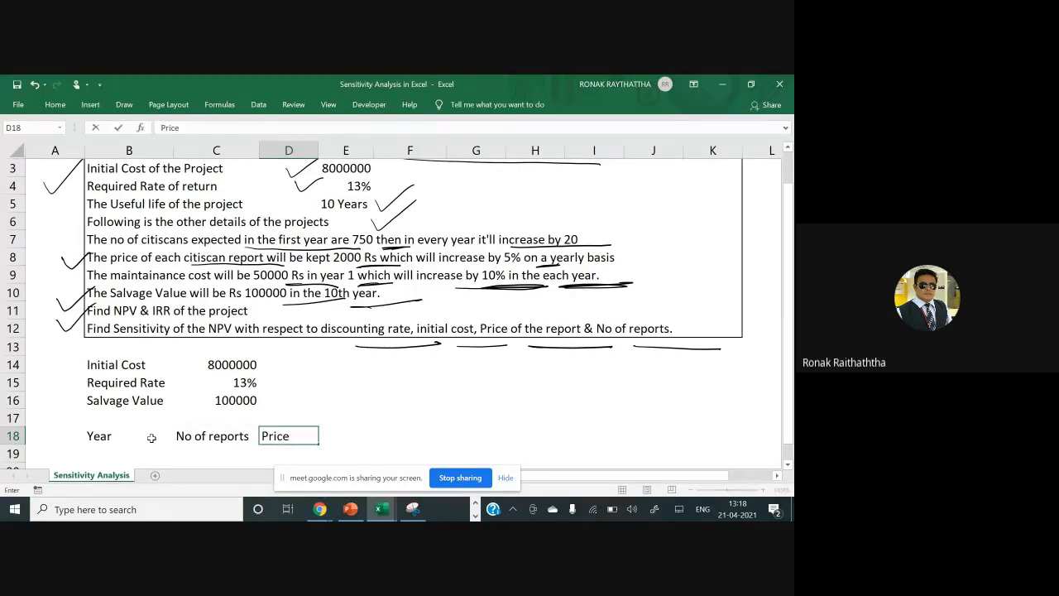
{"action": "type", "text": "Of ex"}
{"action": "key", "text": "BackSpace"}
{"action": "key", "text": "BackSpace"}
{"action": "key", "text": "BackSpace"}
{"action": "key", "text": "BackSpace"}
{"action": "key", "text": "BackSpace"}
{"action": "key", "text": "Right"}
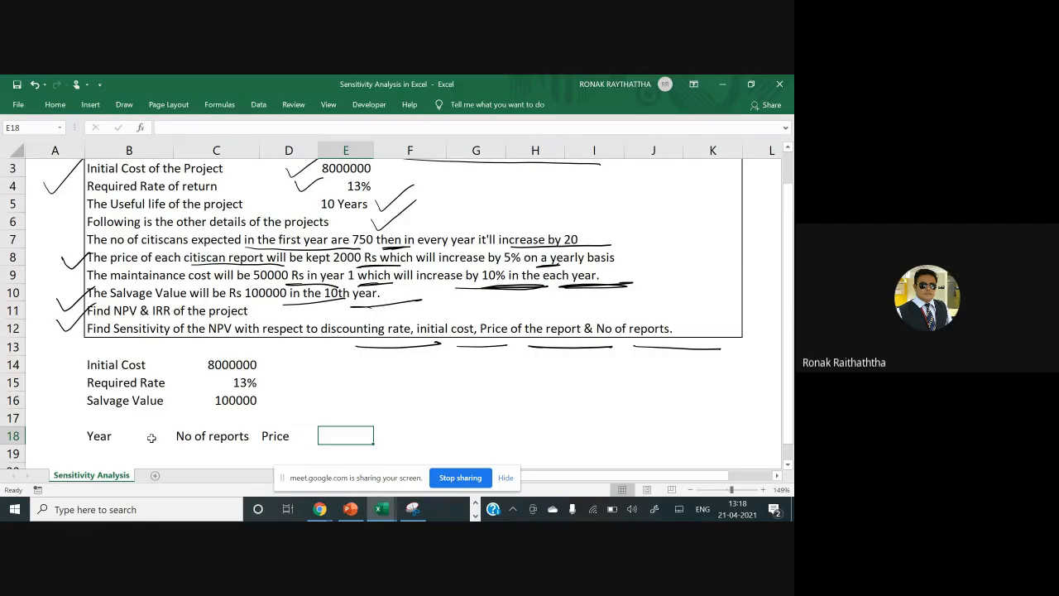
Enter the header Revenue from reports in E18
{"action": "type", "text": "Reven"}
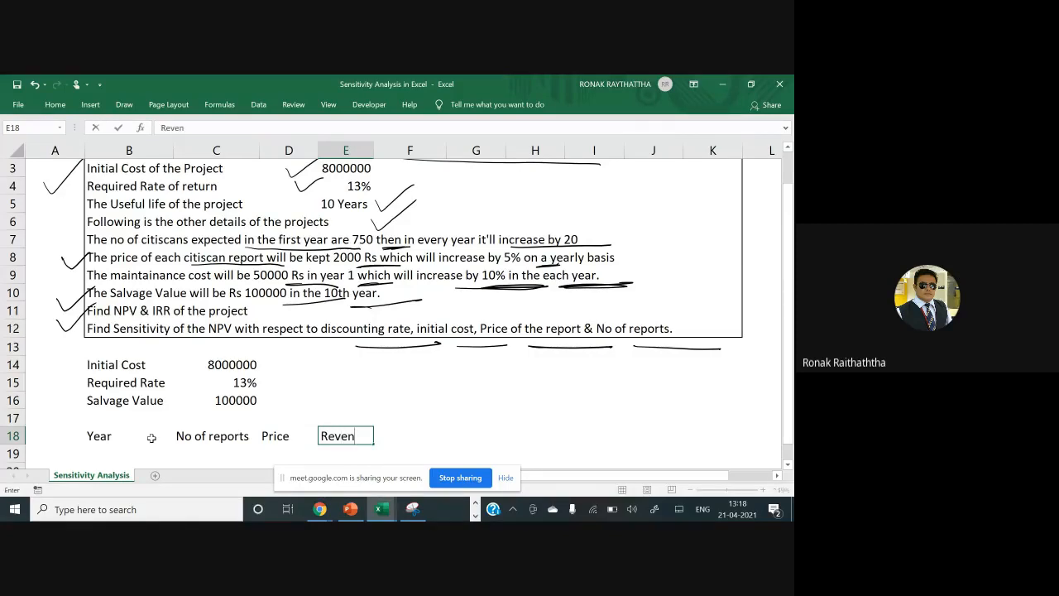
{"action": "type", "text": "ue from reports"}
{"action": "key", "text": "Return"}
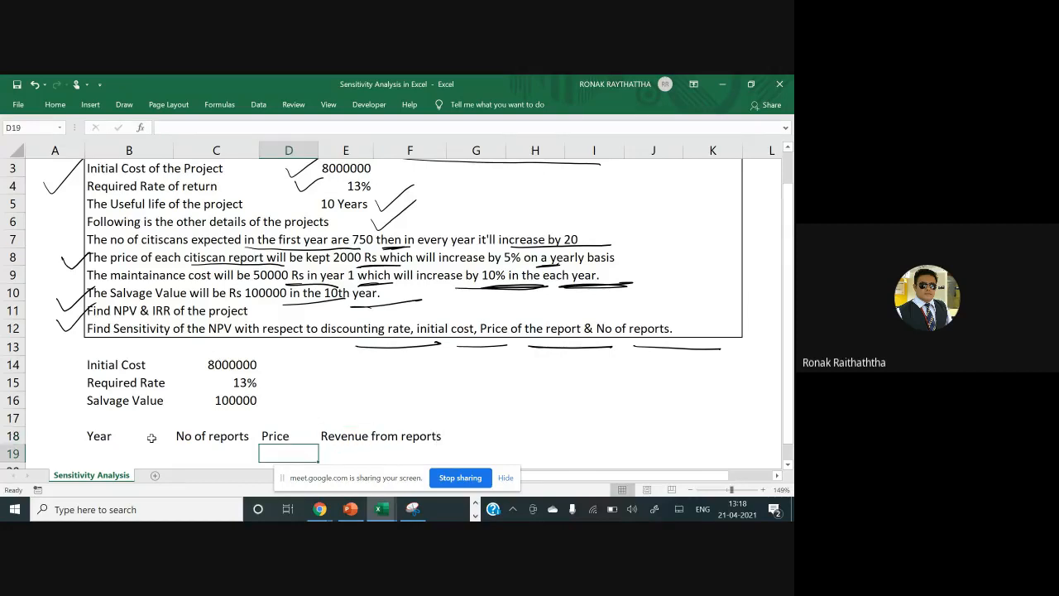
Widen column E and wrap the Revenue from reports header in E18 onto two lines
{"action": "key", "text": "Up"}
{"action": "key", "text": "Left"}
{"action": "key", "text": "Left"}
{"action": "key", "text": "Left"}
{"action": "key", "text": "Right"}
{"action": "key", "text": "Right"}
{"action": "key", "text": "Right"}
{"action": "key", "text": "Right"}
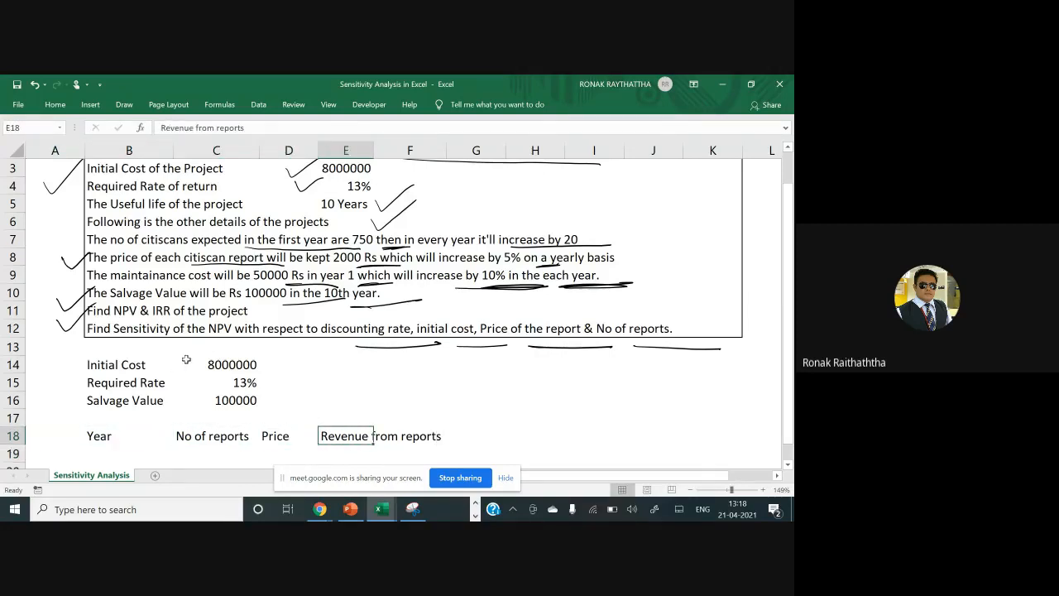
{"action": "left_click_drag", "start_coordinate": [369, 151], "coordinate": [408, 151]}
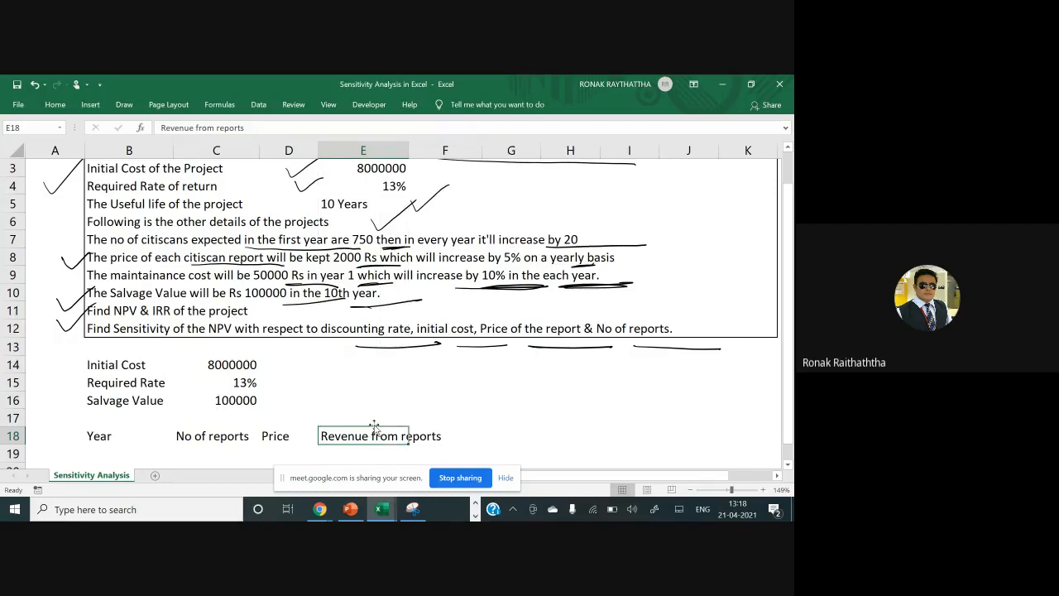
{"action": "key", "text": "alt+h"}
{"action": "key", "text": "w"}
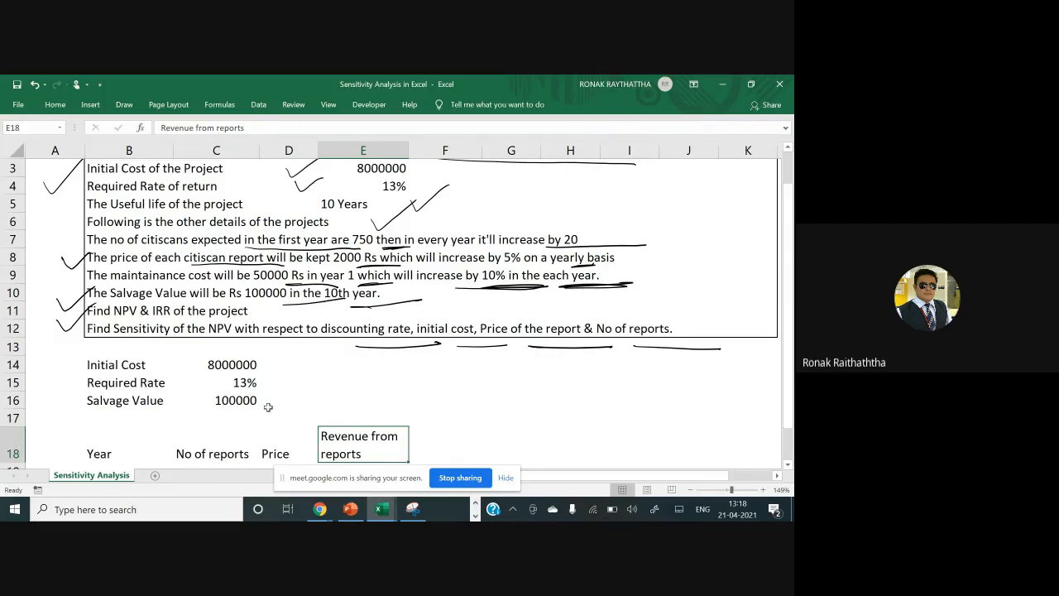
{"action": "key", "text": "Return"}
Apply all borders to the project inputs in B14:C16, from Initial Cost to Salvage Value
{"action": "scroll", "coordinate": [268, 407], "scroll_direction": "down", "scroll_amount": 1}
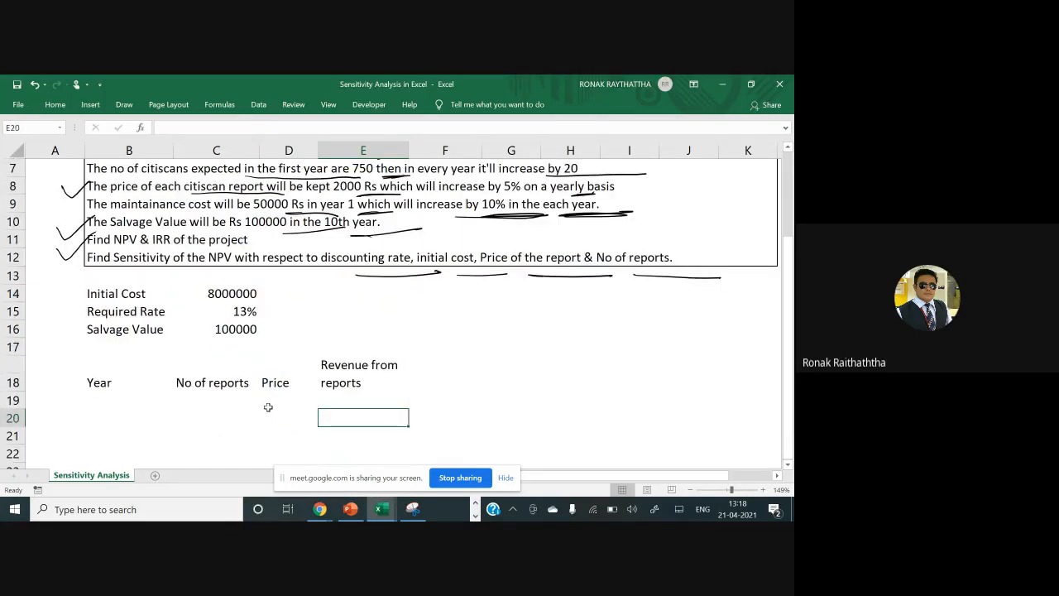
{"action": "key", "text": "Up"}
{"action": "key", "text": "Left"}
{"action": "key", "text": "Left"}
{"action": "key", "text": "Left"}
{"action": "key", "text": "Right"}
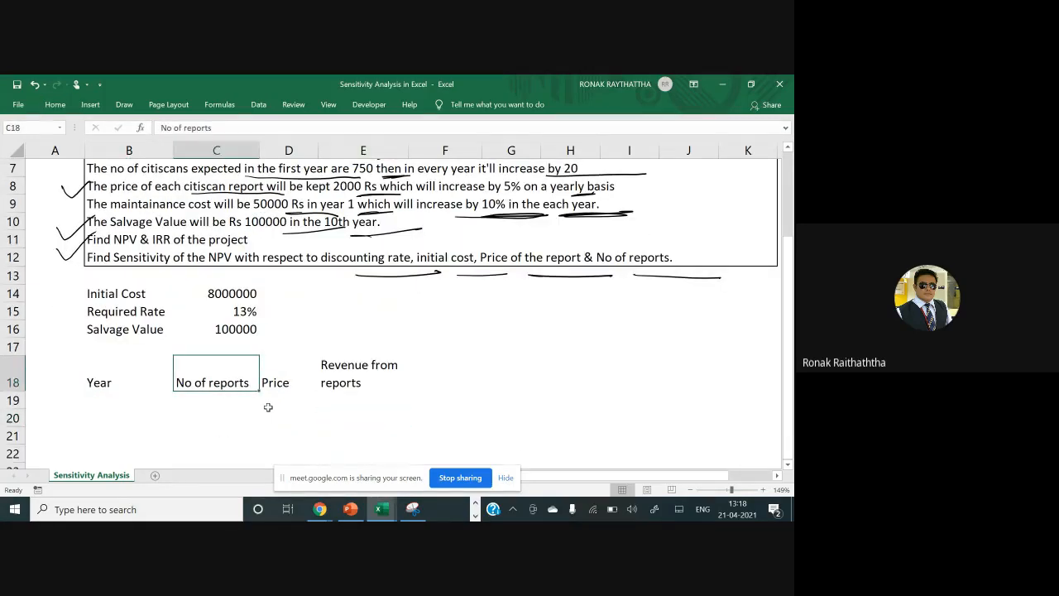
{"action": "key", "text": "Left"}
{"action": "key", "text": "Left"}
{"action": "key", "text": "Right"}
{"action": "key", "text": "Up"}
{"action": "key", "text": "Up"}
{"action": "key", "text": "Up"}
{"action": "key", "text": "Up"}
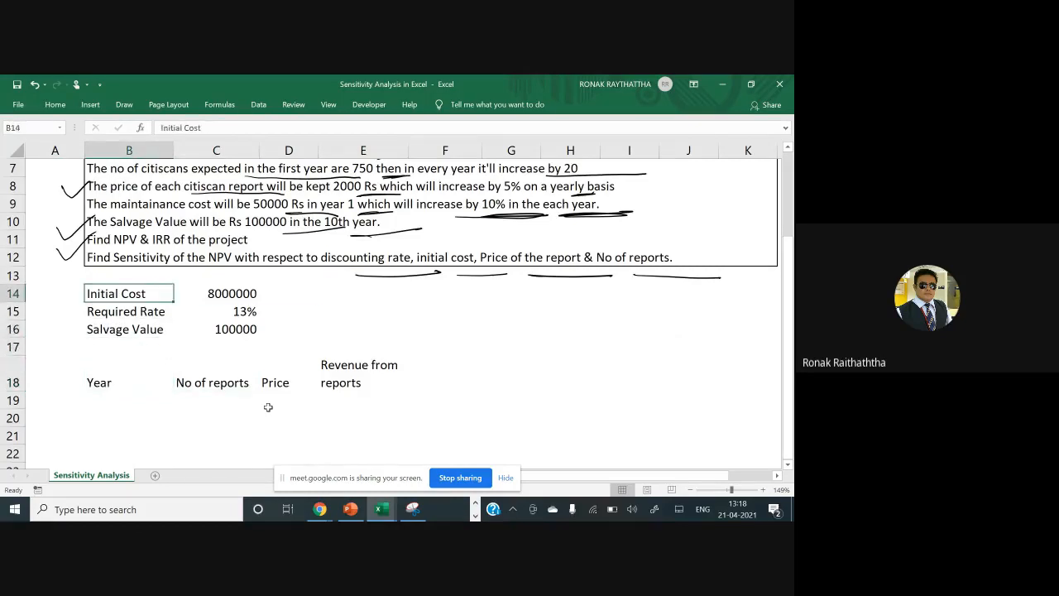
{"action": "key", "text": "shift+Right"}
{"action": "key", "text": "shift+Down"}
{"action": "key", "text": "shift+Down"}
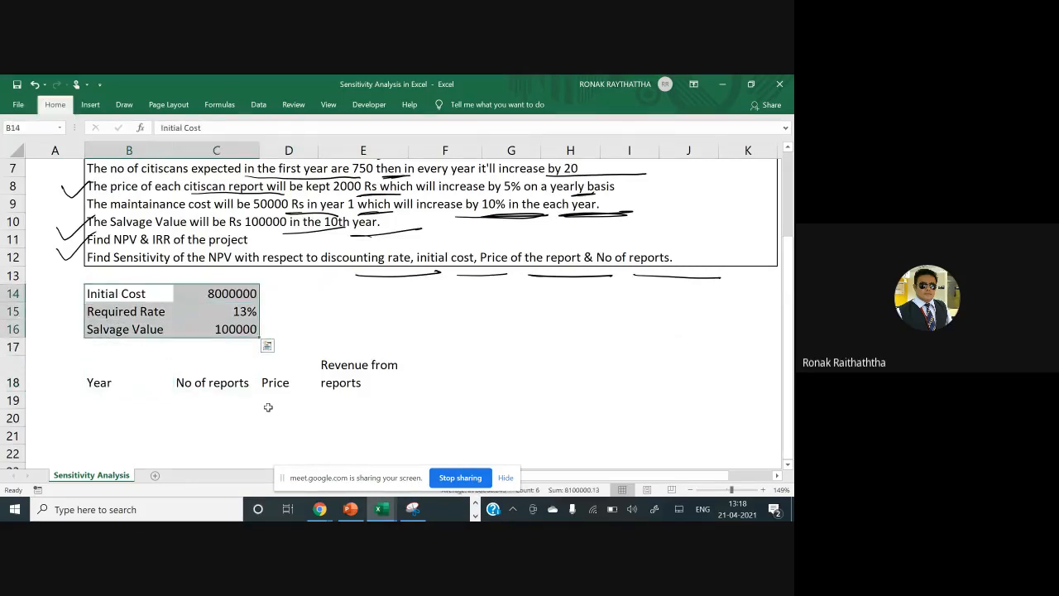
{"action": "key", "text": "alt+h"}
{"action": "key", "text": "b"}
{"action": "key", "text": "a"}
Apply all borders to the header cells B18:E18, from Year to Revenue from reports
{"action": "key", "text": "Down"}
{"action": "key", "text": "Down"}
{"action": "key", "text": "Down"}
{"action": "key", "text": "Down"}
{"action": "key", "text": "shift+Right"}
{"action": "key", "text": "shift+Right"}
{"action": "key", "text": "shift+Right"}
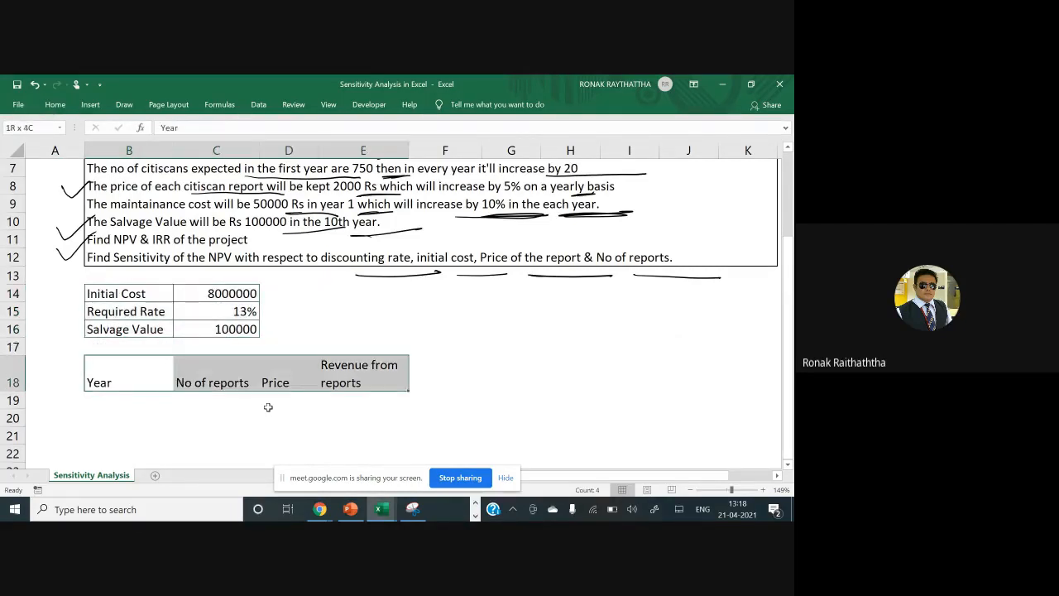
{"action": "key", "text": "alt+h"}
{"action": "key", "text": "b"}
{"action": "key", "text": "a"}
Enter the header Maintainance Cost in F18, beside the Revenue from reports header
{"action": "key", "text": "Right"}
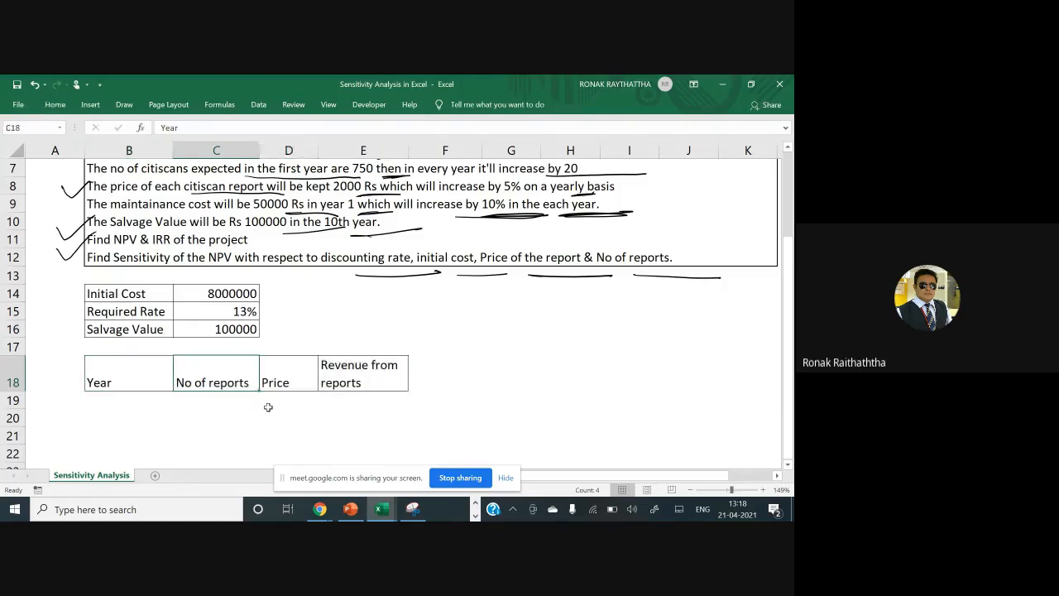
{"action": "key", "text": "Right"}
{"action": "key", "text": "Right"}
{"action": "key", "text": "Right"}
{"action": "key", "text": "Right"}
{"action": "key", "text": "Left"}
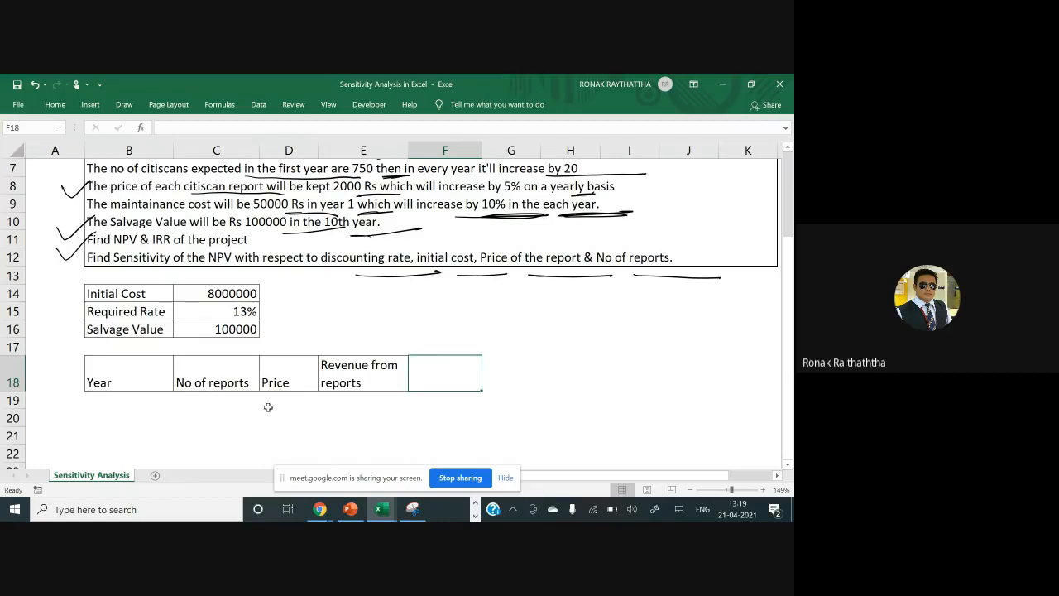
{"action": "type", "text": "Maint"}
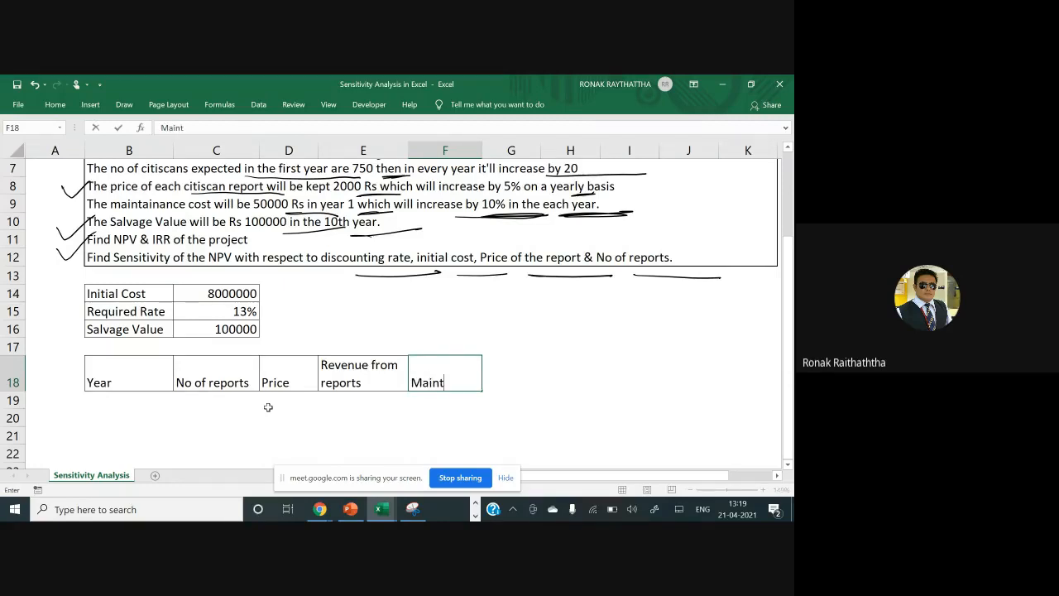
{"action": "type", "text": "ainance"}
{"action": "type", "text": " Cost"}
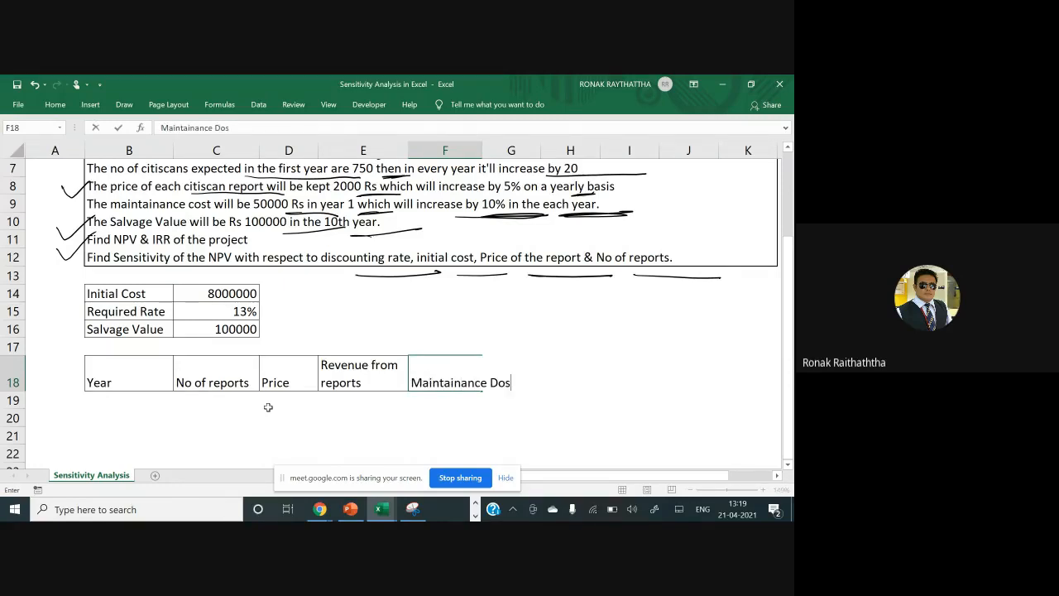
{"action": "key", "text": "BackSpace"}
{"action": "key", "text": "BackSpace"}
{"action": "key", "text": "BackSpace"}
{"action": "key", "text": "BackSpace"}
{"action": "key", "text": "BackSpace"}
{"action": "type", "text": "Cost"}
{"action": "key", "text": "Return"}
{"action": "key", "text": "Up"}
Wrap the Maintainance Cost header in F18 and widen column F so that Maintainance fits on one line
{"action": "key", "text": "alt+h"}
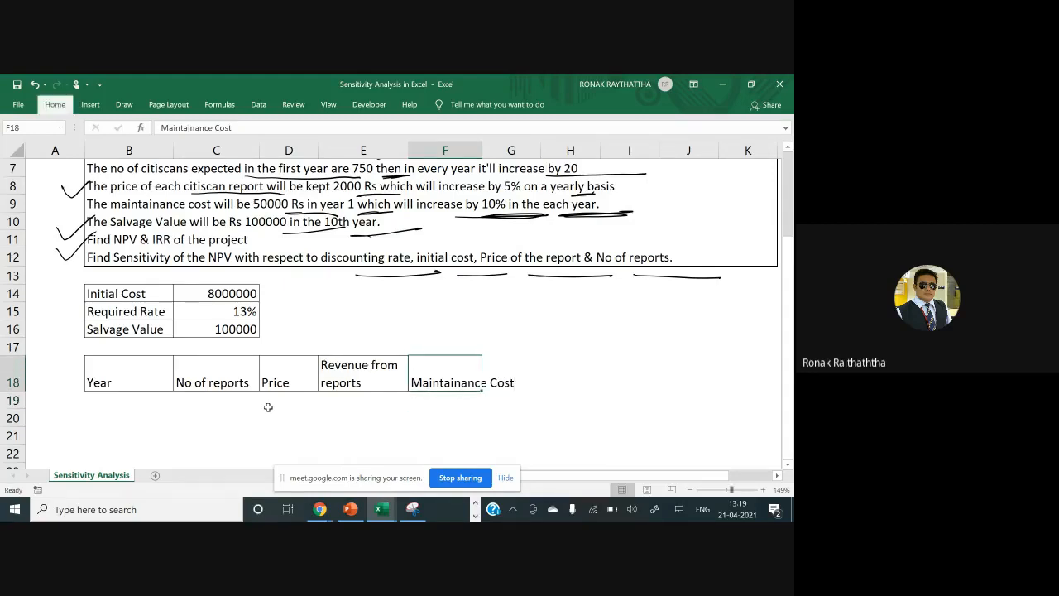
{"action": "key", "text": "w"}
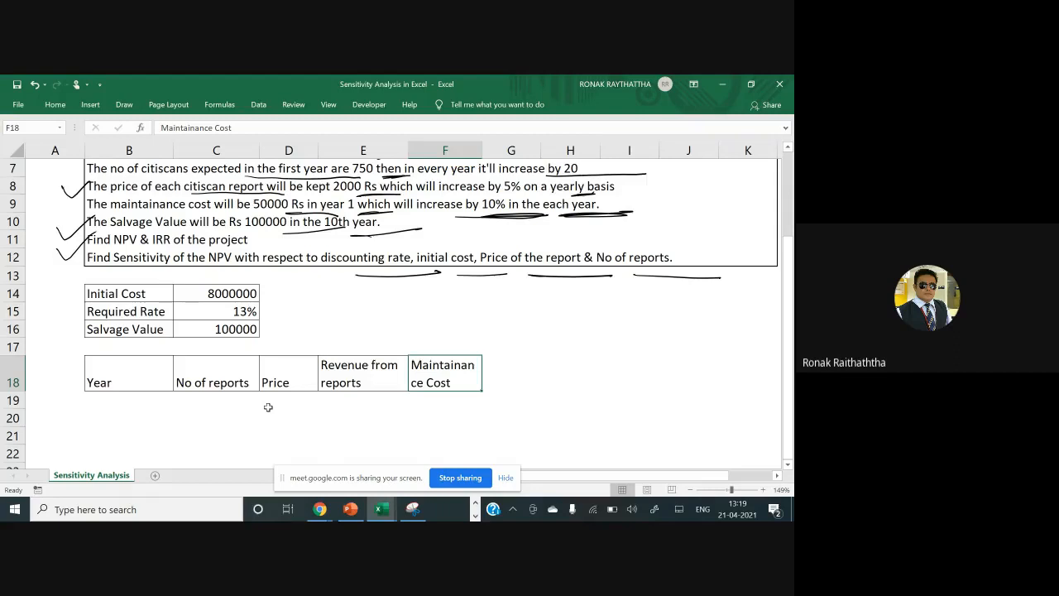
{"action": "left_click_drag", "start_coordinate": [482, 151], "coordinate": [489, 152]}
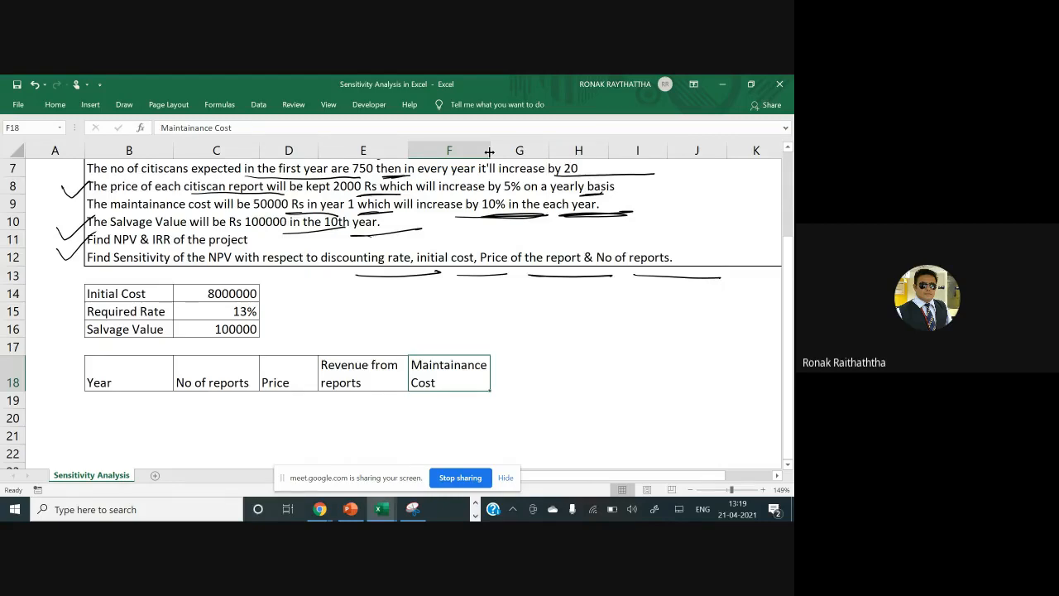
{"action": "left_click", "coordinate": [57, 104]}
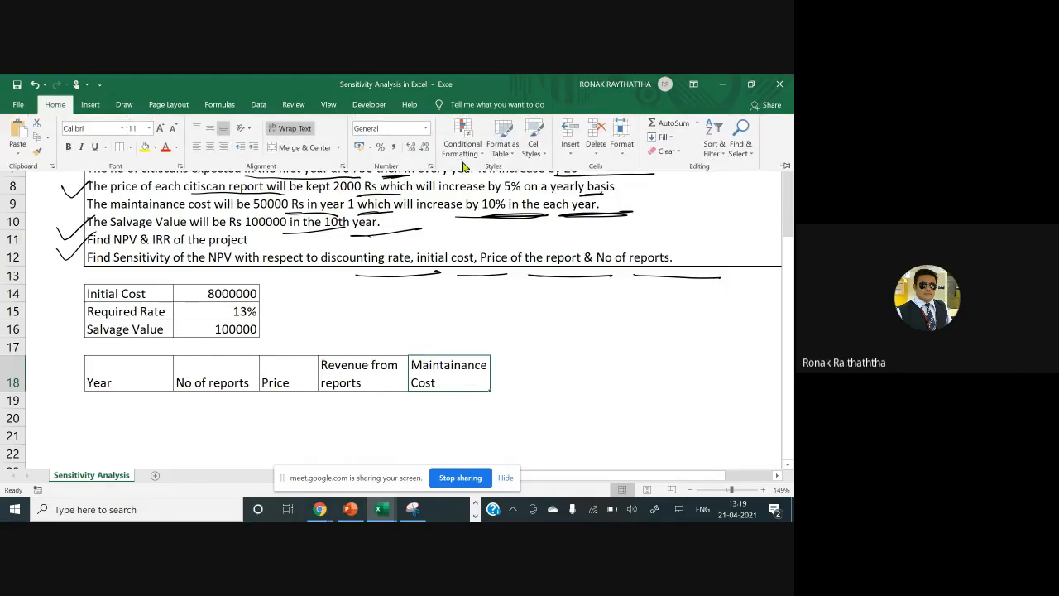
Enter the header Net Cash Inflow in G18 and wrap its text within the cell
{"action": "left_click", "coordinate": [500, 369]}
{"action": "left_click", "coordinate": [504, 369]}
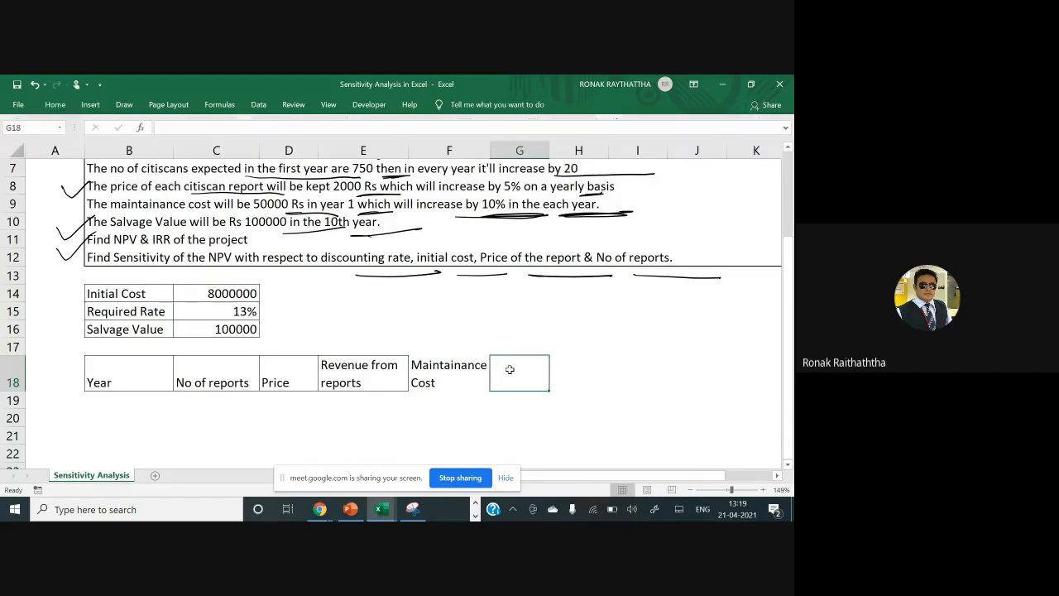
{"action": "type", "text": "Net"}
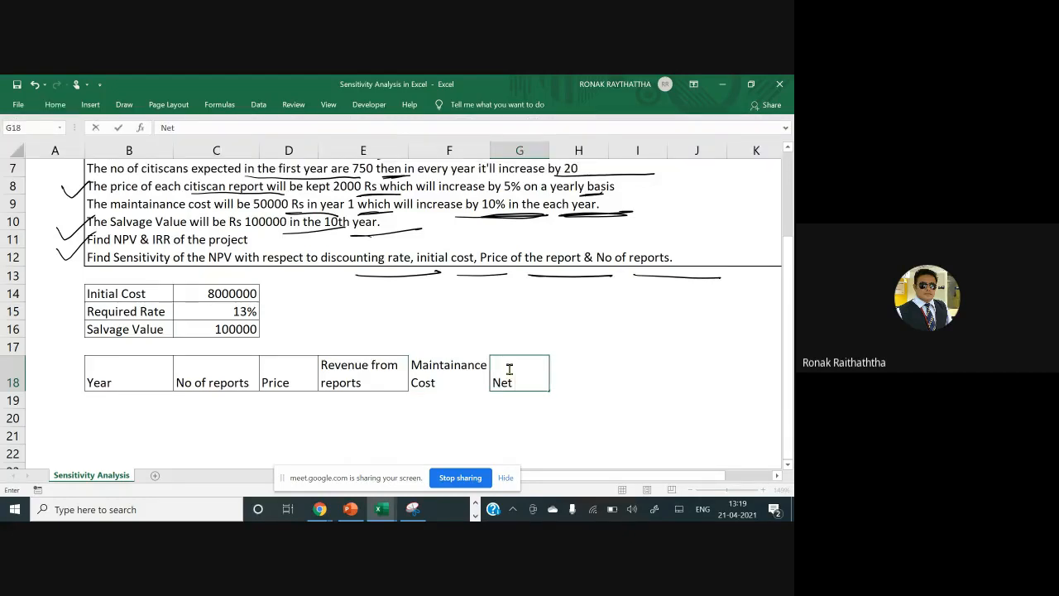
{"action": "type", "text": " Cash Inflow"}
{"action": "key", "text": "Return"}
{"action": "key", "text": "Up"}
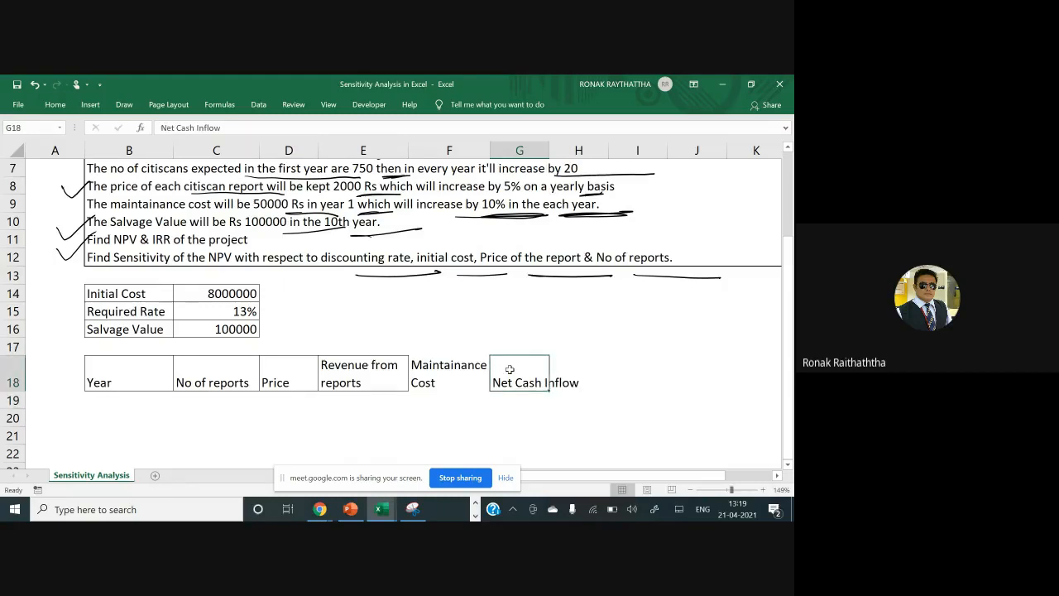
{"action": "key", "text": "alt+h"}
{"action": "key", "text": "w"}
{"action": "key", "text": "Right"}
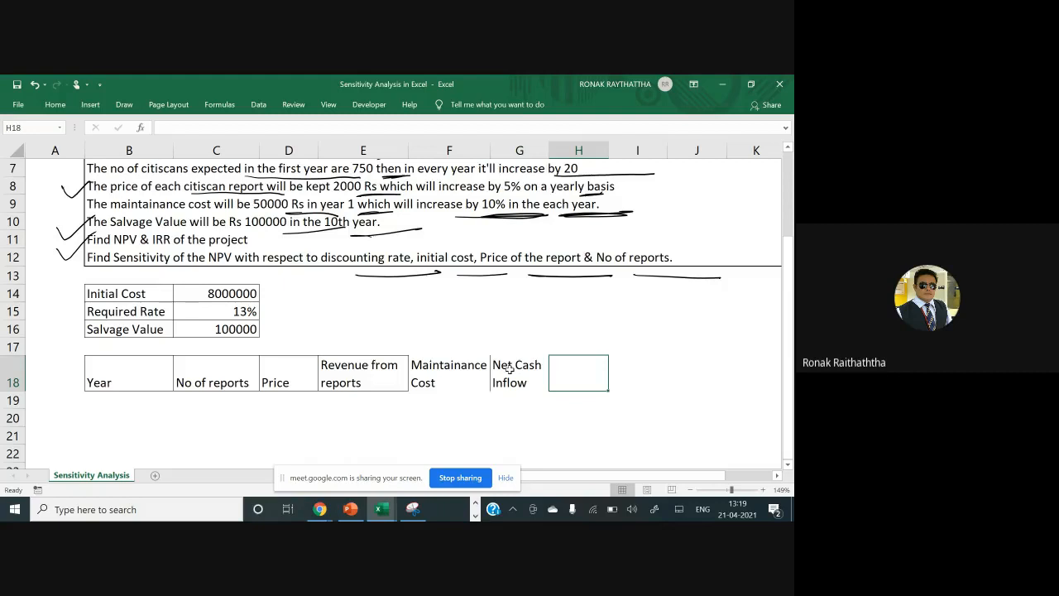
Enter the header Discounting Factor in H18 and widen column H so that Discounting fits on one line
{"action": "type", "text": "Discountig"}
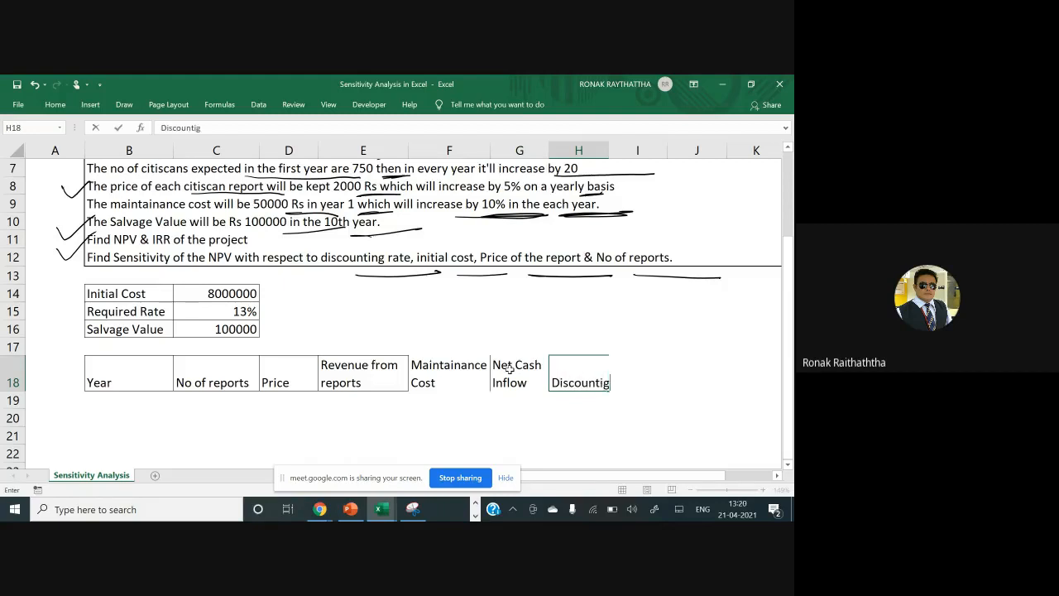
{"action": "key", "text": "BackSpace"}
{"action": "key", "text": "BackSpace"}
{"action": "type", "text": "ing Factor"}
{"action": "key", "text": "Return"}
{"action": "key", "text": "Up"}
{"action": "key", "text": "Right"}
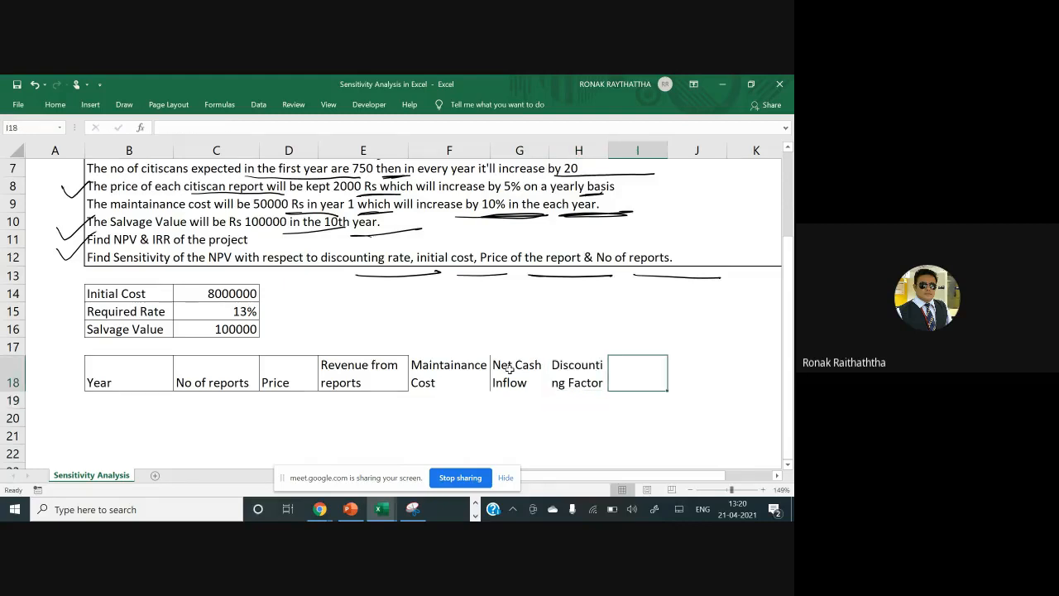
{"action": "left_click_drag", "start_coordinate": [609, 151], "coordinate": [619, 150]}
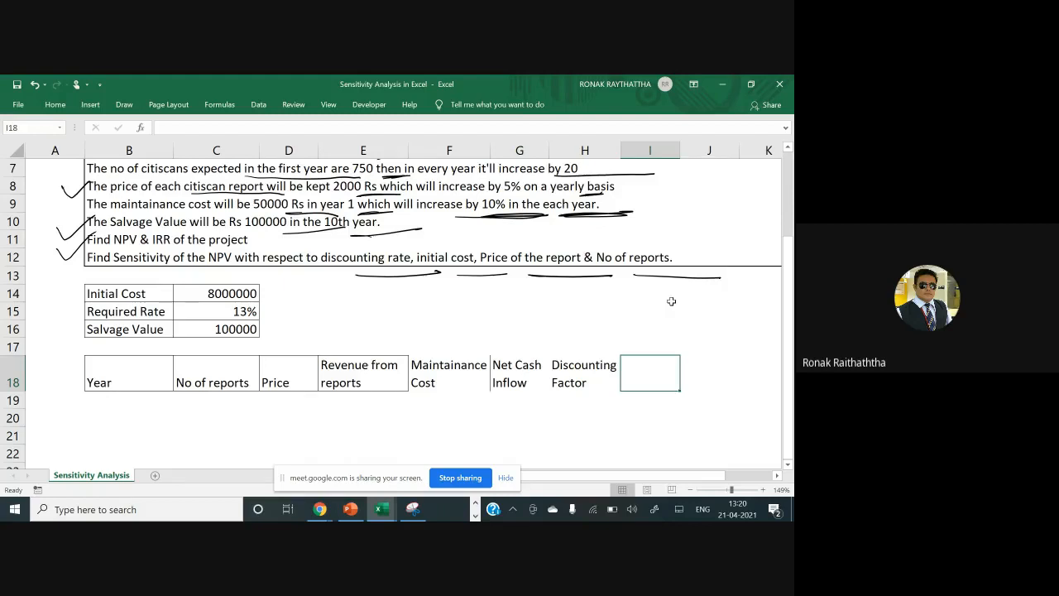
Enter the header PV of CI in I18, beside the Discounting Factor header
{"action": "type", "text": "PV of"}
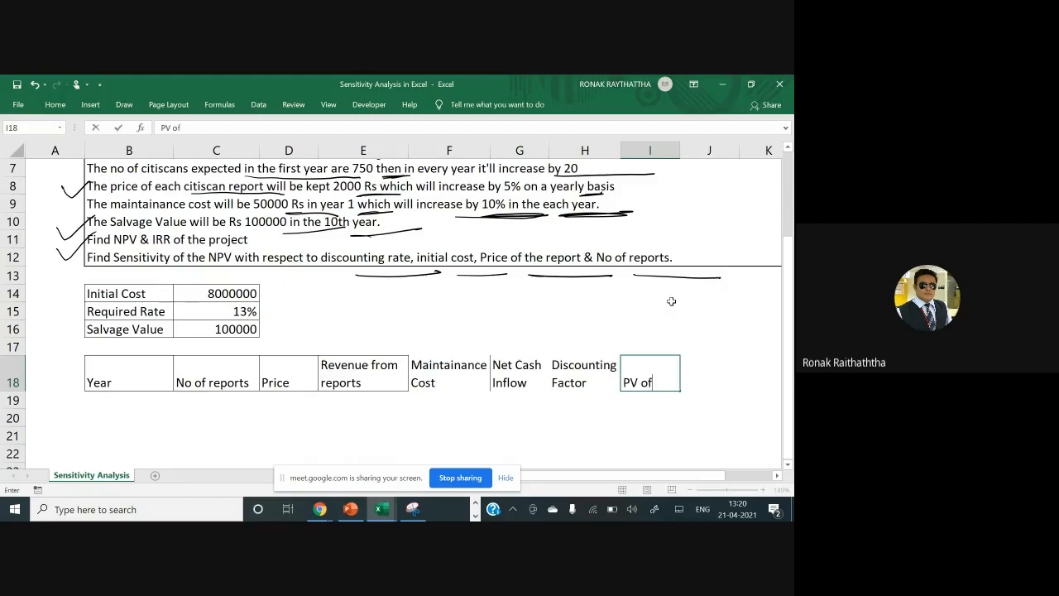
{"action": "type", "text": " CI"}
{"action": "key", "text": "Return"}
{"action": "key", "text": "Up"}
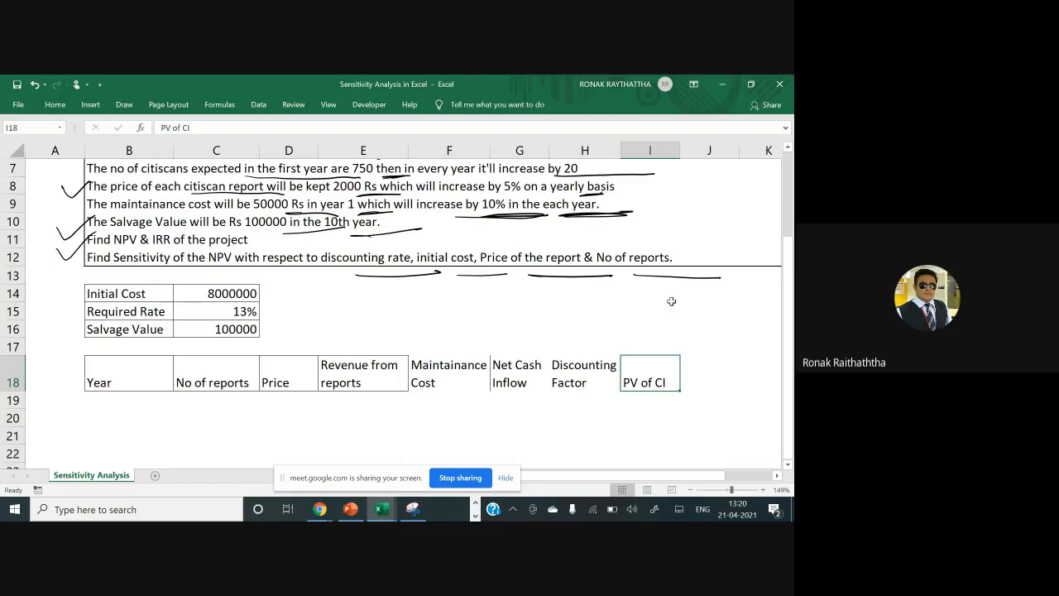
{"action": "key", "text": "Right"}
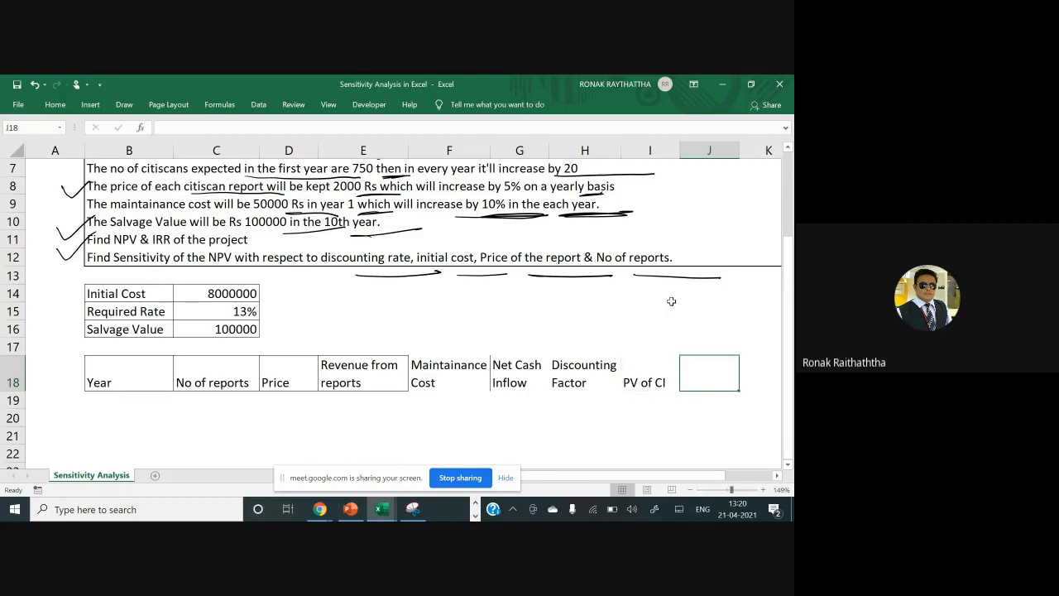
Apply all borders to the header cells F18:I18, from Maintainance Cost to PV of CI
{"action": "key", "text": "Left"}
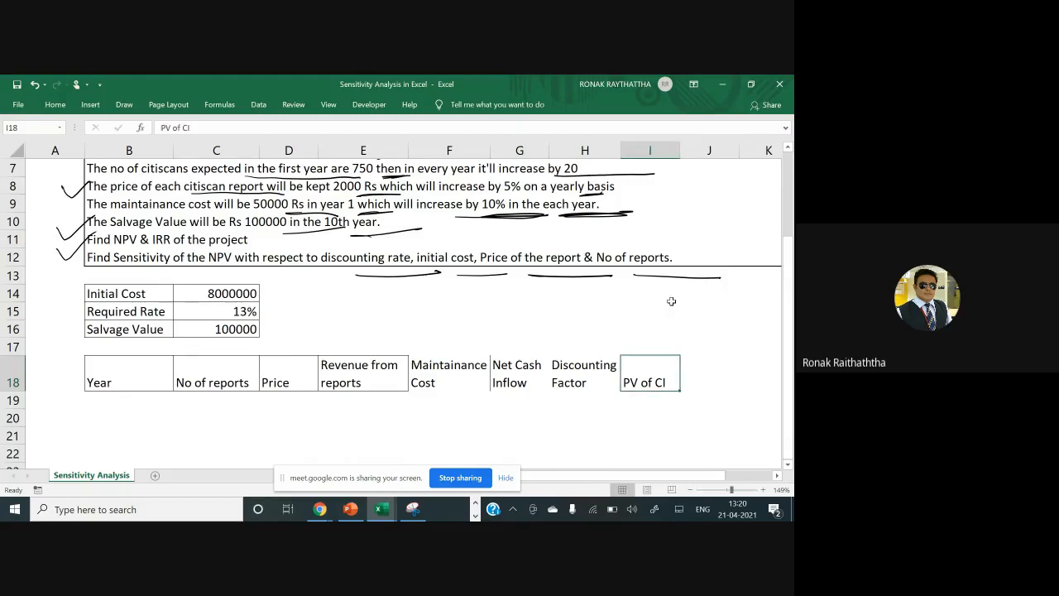
{"action": "key", "text": "Left"}
{"action": "key", "text": "Left"}
{"action": "key", "text": "Right"}
{"action": "key", "text": "Right"}
{"action": "key", "text": "shift+Left"}
{"action": "key", "text": "shift+Left"}
{"action": "key", "text": "shift+Left"}
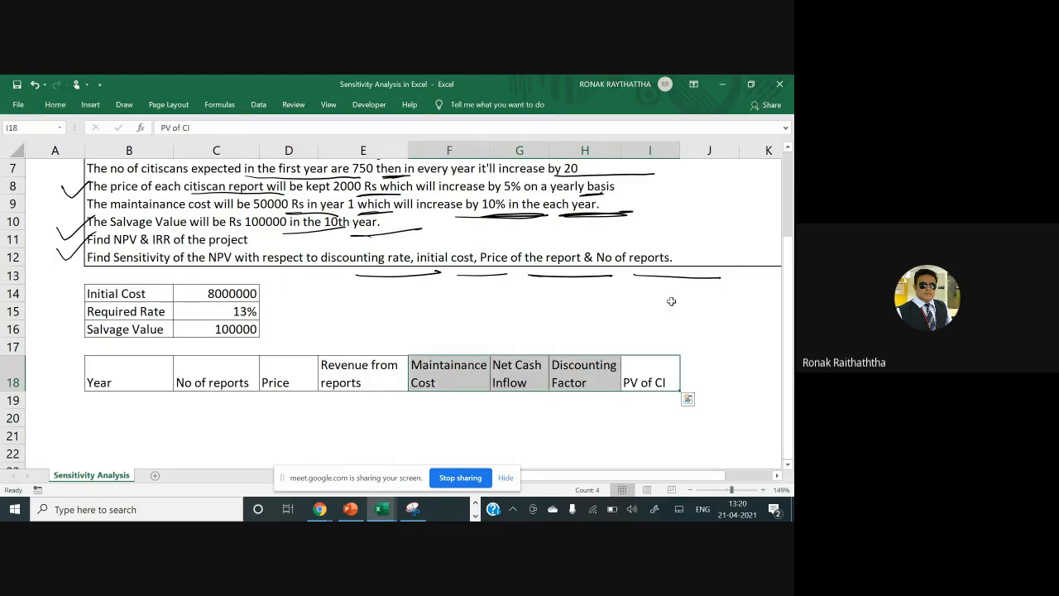
Enter the label Maintainance Cost in E14 and autofit the width of column E to it
{"action": "key", "text": "Down"}
{"action": "key", "text": "Left"}
{"action": "key", "text": "Left"}
{"action": "key", "text": "Left"}
{"action": "key", "text": "Left"}
{"action": "key", "text": "Left"}
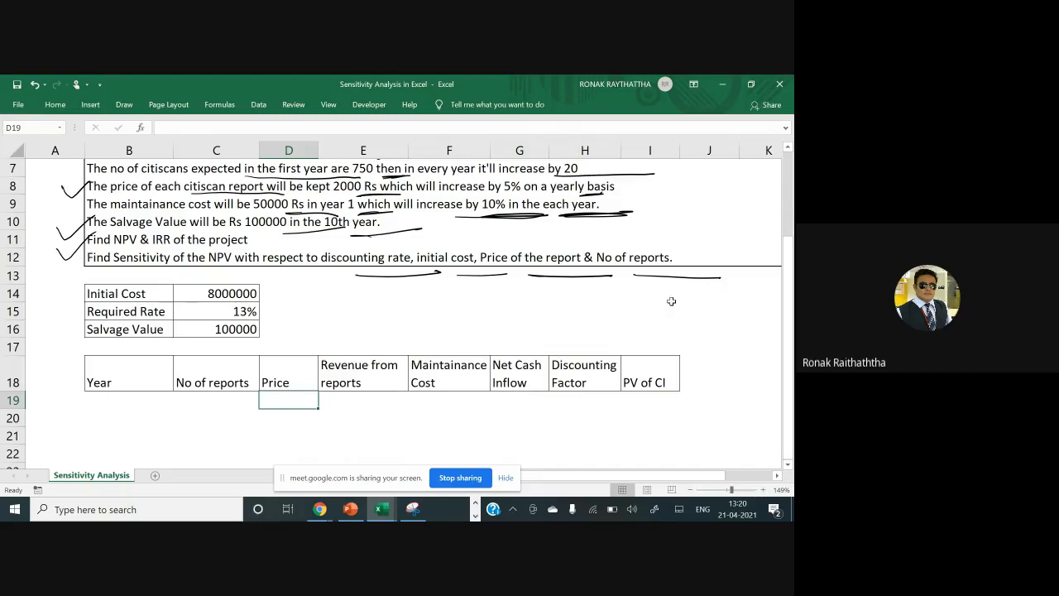
{"action": "key", "text": "Up"}
{"action": "key", "text": "Up"}
{"action": "key", "text": "Up"}
{"action": "key", "text": "Up"}
{"action": "key", "text": "Right"}
{"action": "key", "text": "Up"}
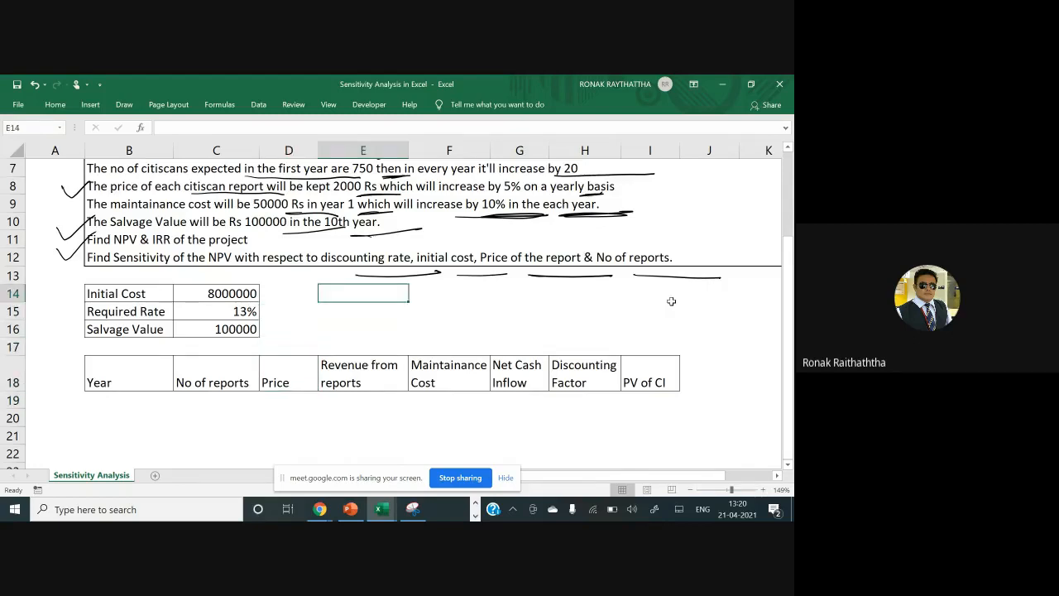
{"action": "type", "text": "Main"}
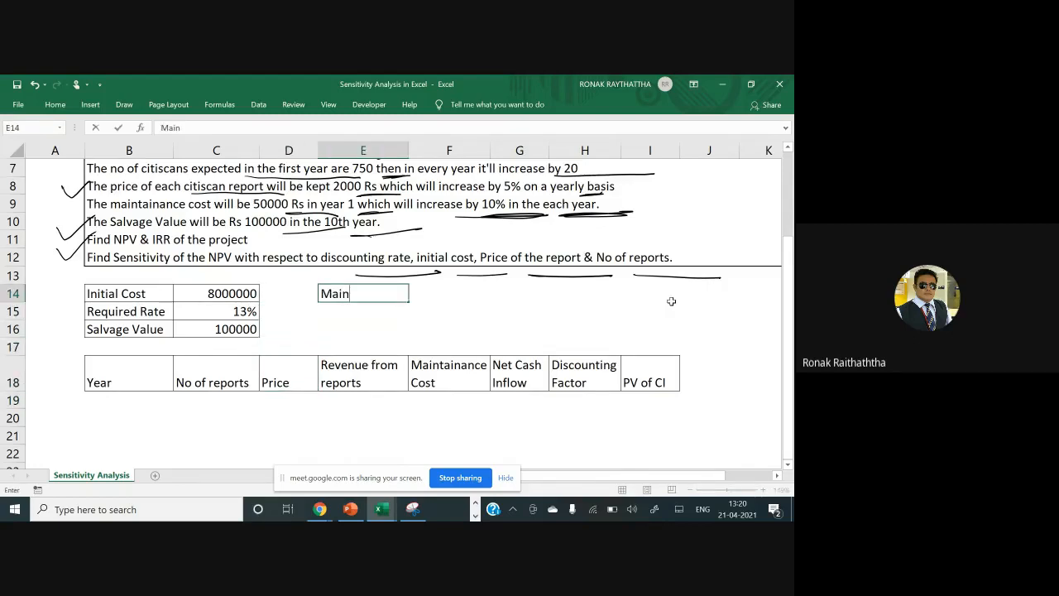
{"action": "type", "text": "tainance Cost"}
{"action": "key", "text": "Tab"}
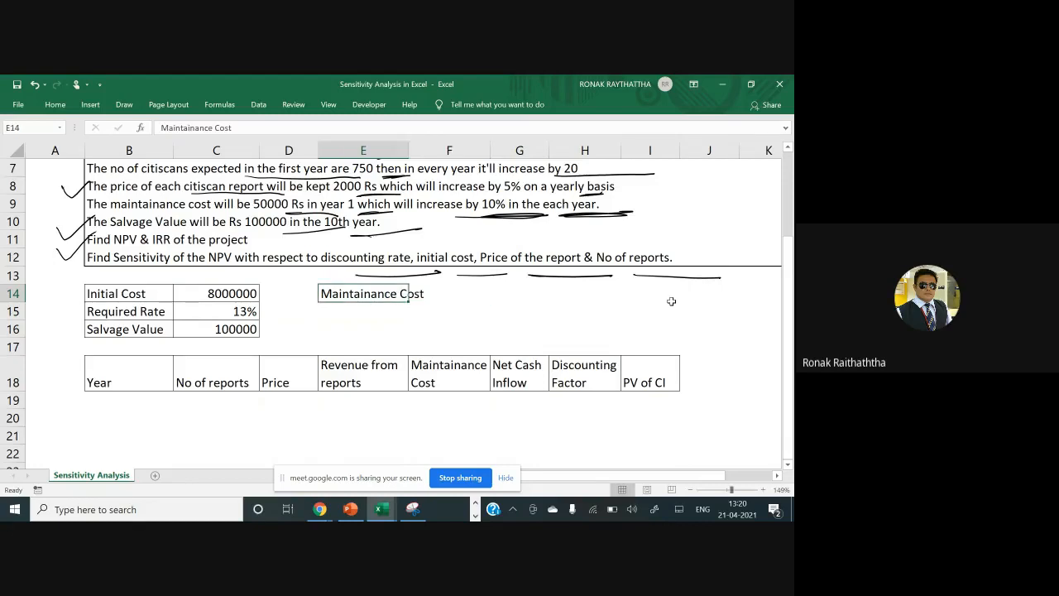
{"action": "key", "text": "alt+h"}
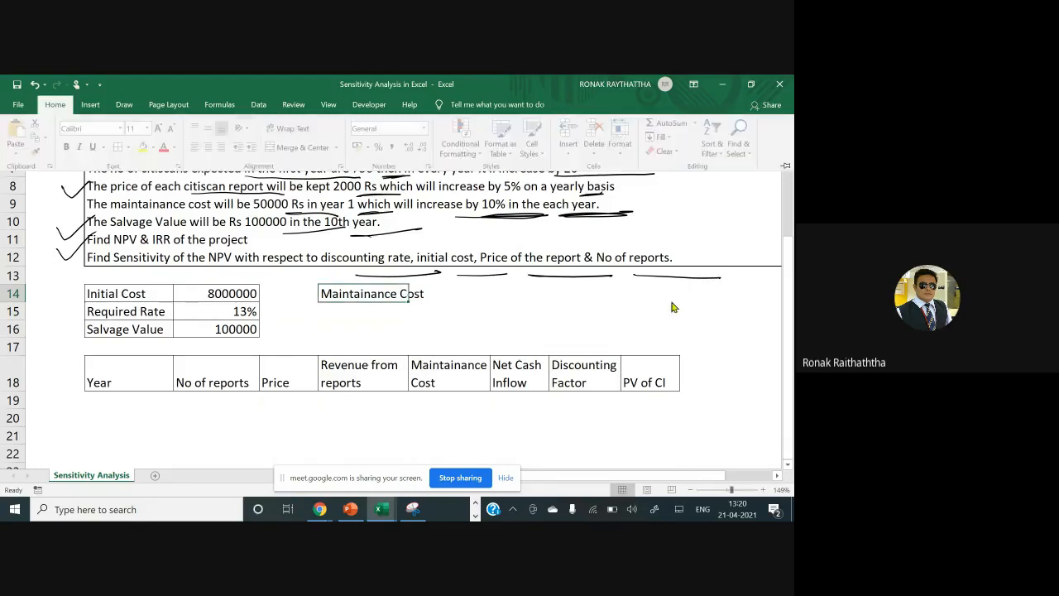
{"action": "key", "text": "o"}
{"action": "key", "text": "i"}
Enter 50000 in F14 beside the Maintainance Cost label and apply all borders to E14:F14
{"action": "key", "text": "Right"}
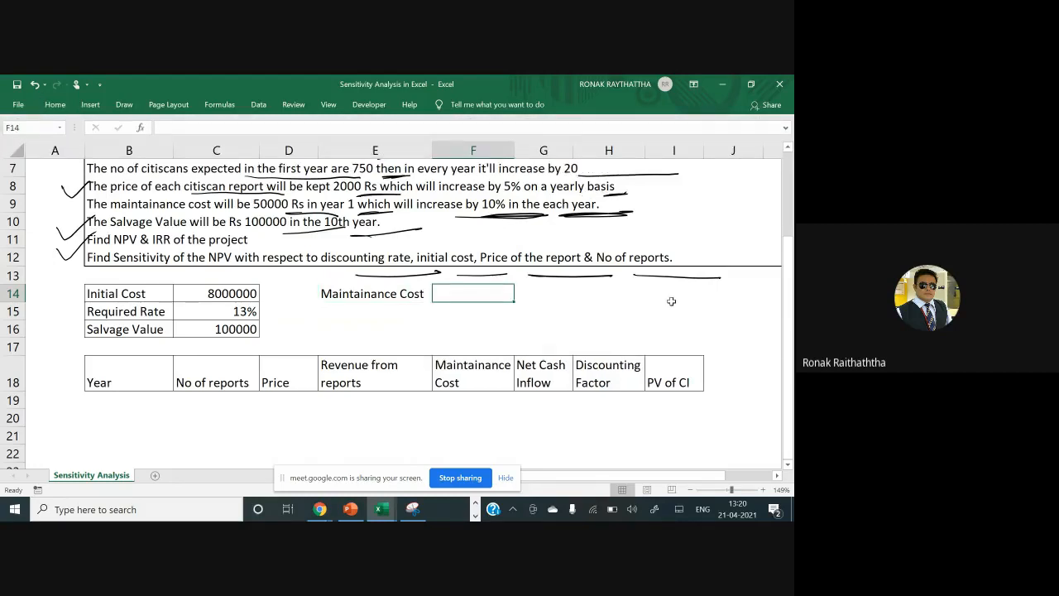
{"action": "type", "text": "50000"}
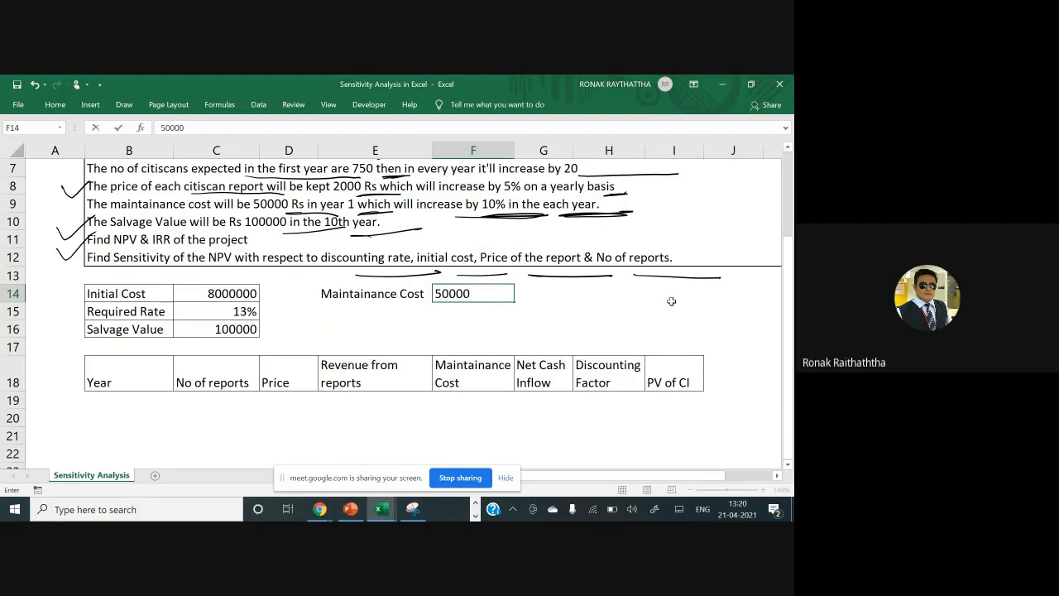
{"action": "key", "text": "Return"}
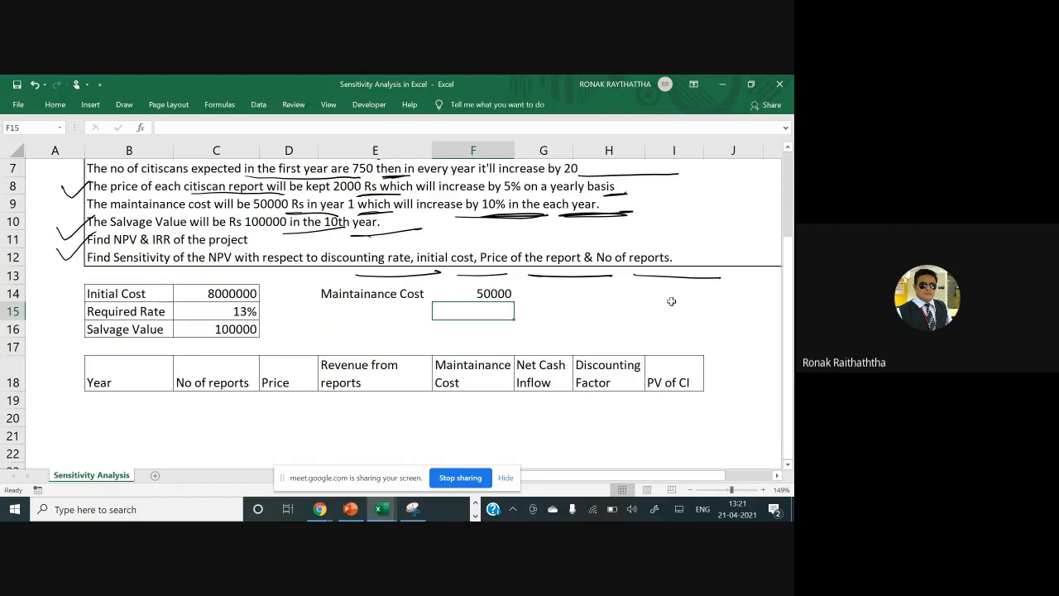
{"action": "key", "text": "Left"}
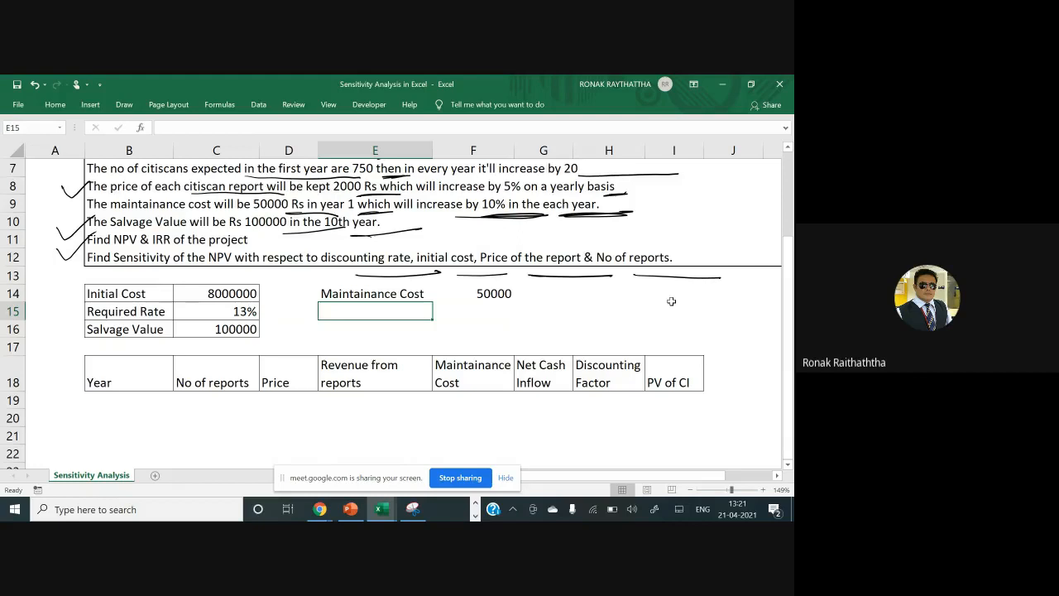
{"action": "key", "text": "Up"}
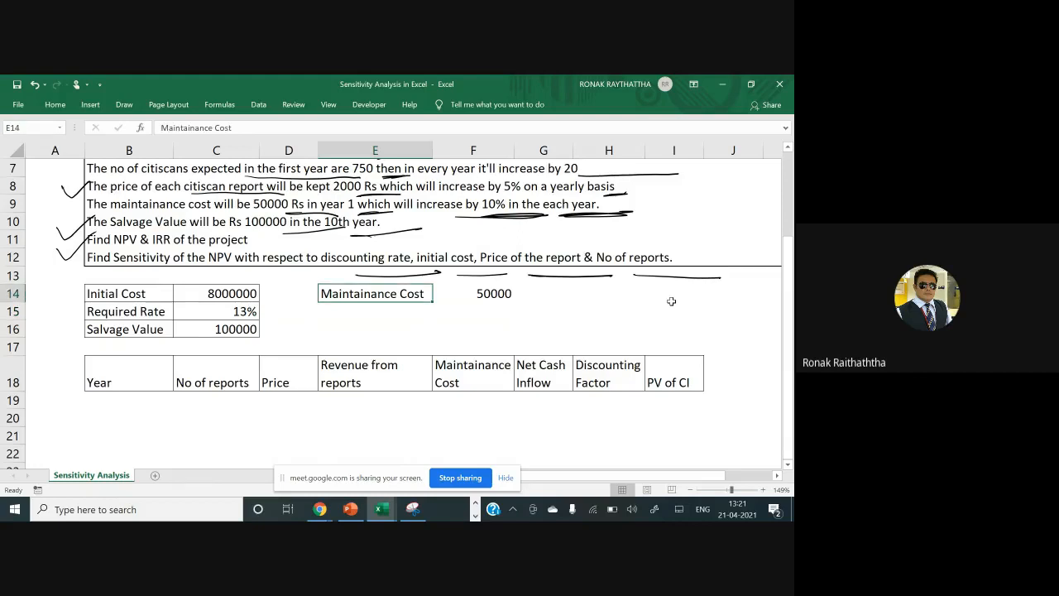
{"action": "key", "text": "shift+Right"}
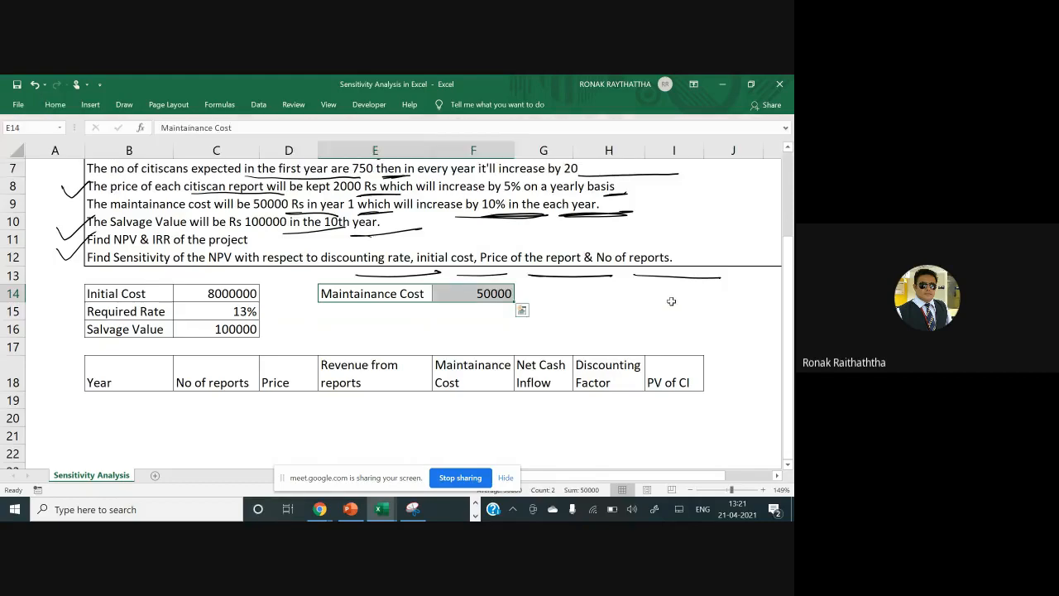
Enter 1 as the first year in B19 and the formula =B19+1 for the second year in B20
{"action": "key", "text": "Down"}
{"action": "key", "text": "Down"}
{"action": "key", "text": "Down"}
{"action": "key", "text": "Down"}
{"action": "key", "text": "Down"}
{"action": "key", "text": "Left"}
{"action": "key", "text": "Left"}
{"action": "key", "text": "Left"}
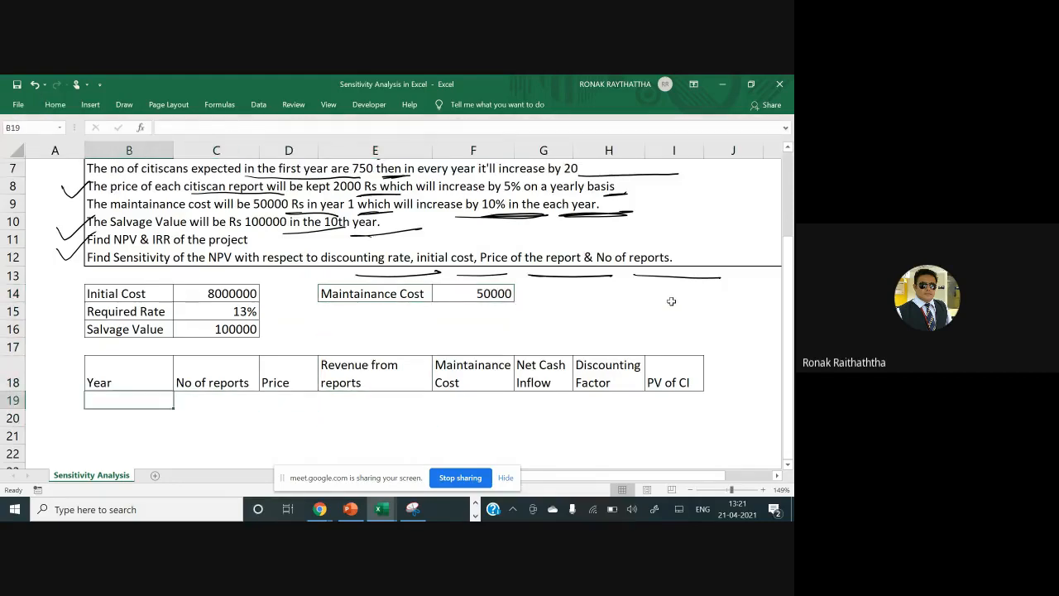
{"action": "type", "text": "1"}
{"action": "key", "text": "Return"}
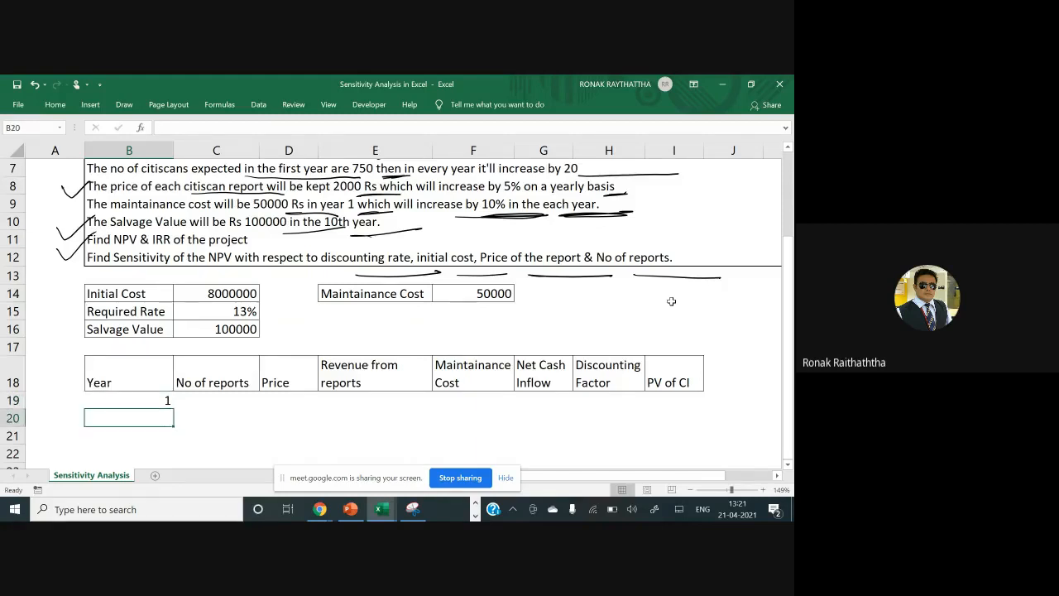
{"action": "type", "text": "="}
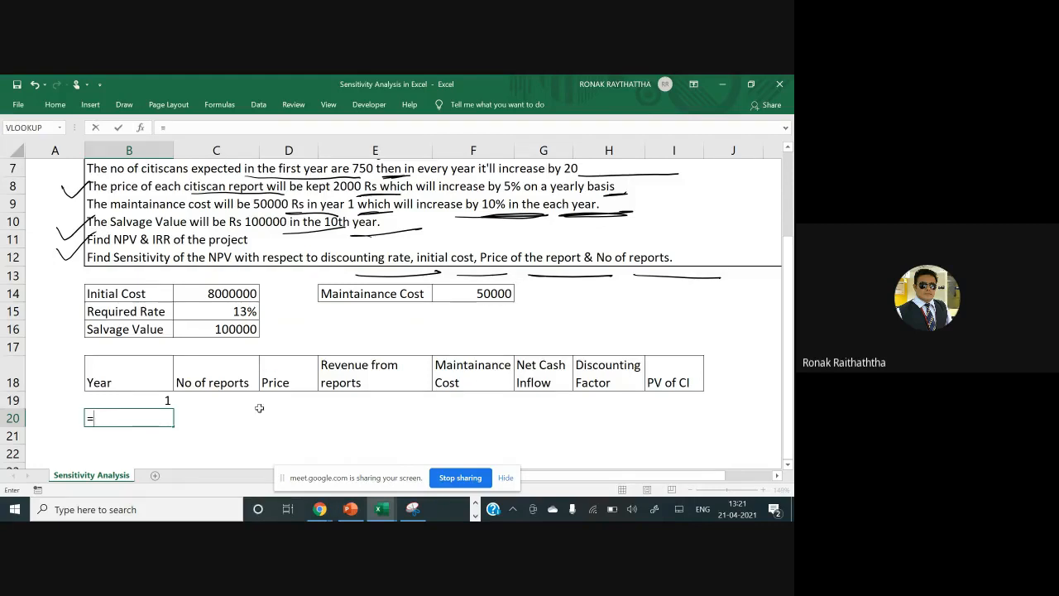
{"action": "left_click", "coordinate": [131, 400]}
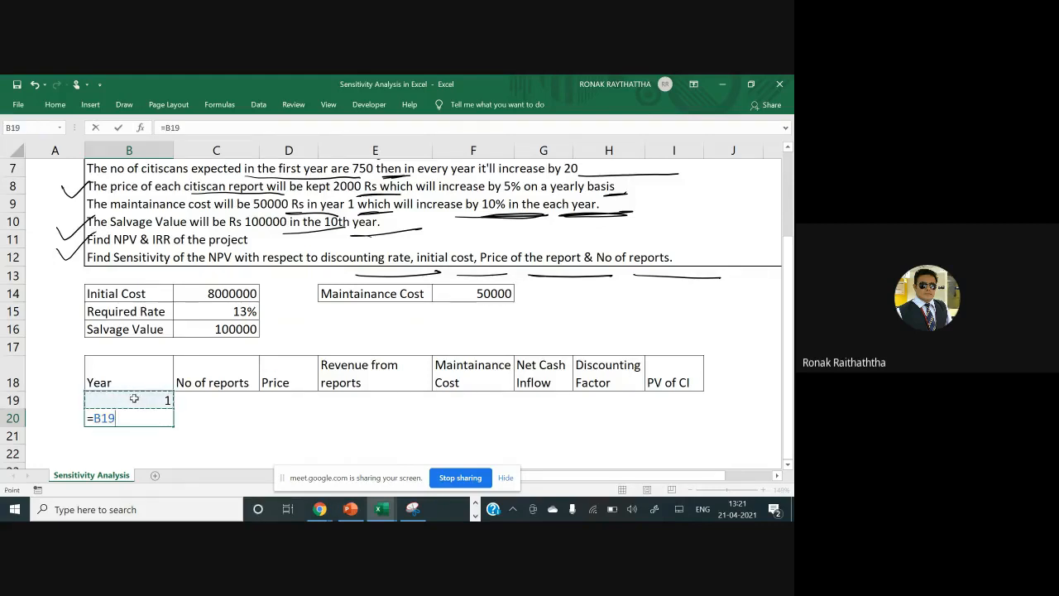
{"action": "type", "text": "+1"}
{"action": "key", "text": "Return"}
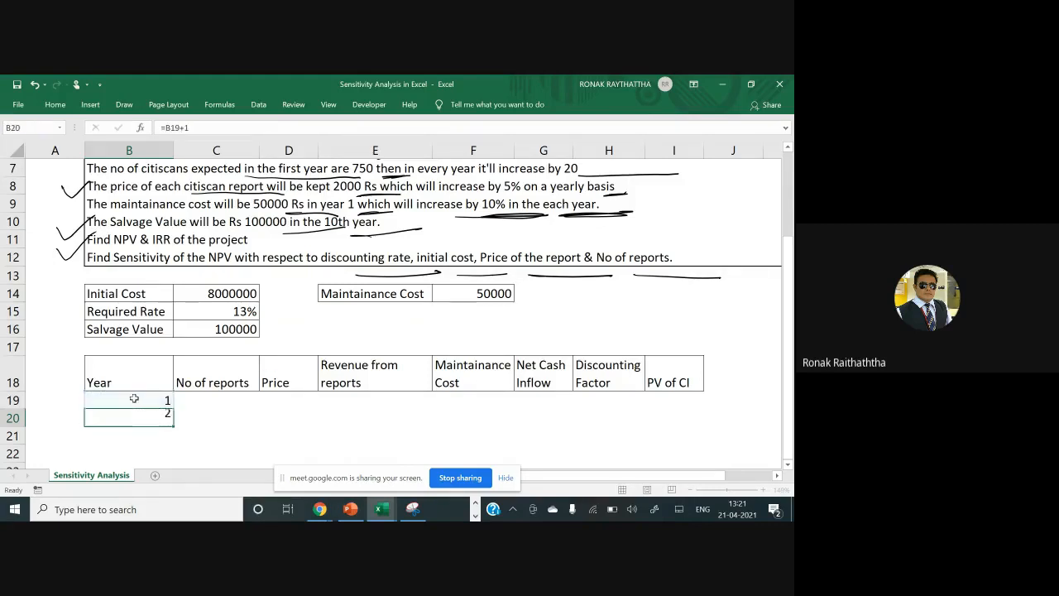
Copy the year formula from B20 into B21:B29
{"action": "key", "text": "Up"}
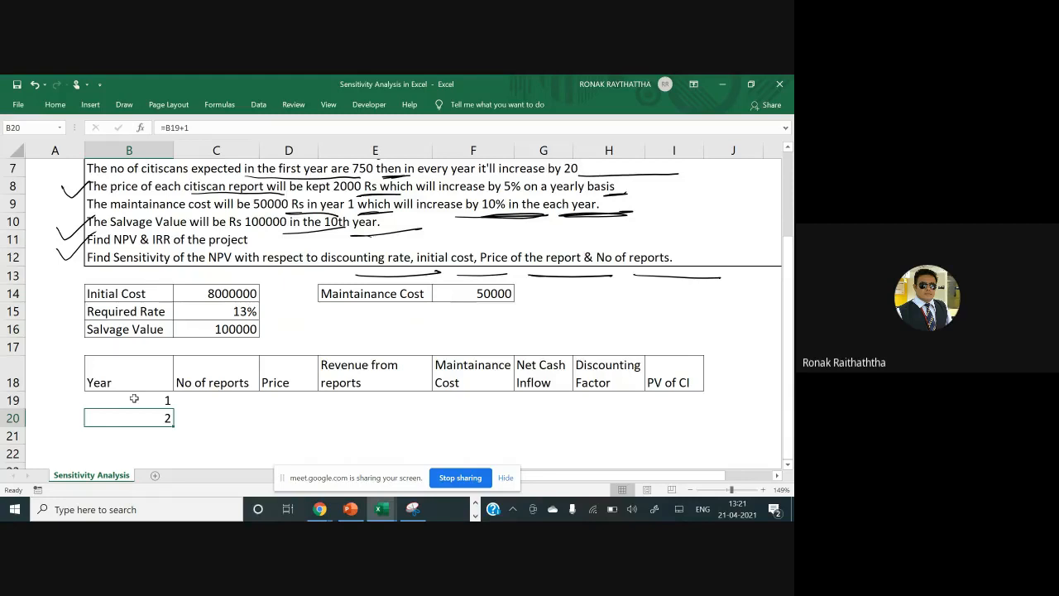
{"action": "key", "text": "ctrl+c"}
{"action": "key", "text": "Down"}
{"action": "key", "text": "shift+Down"}
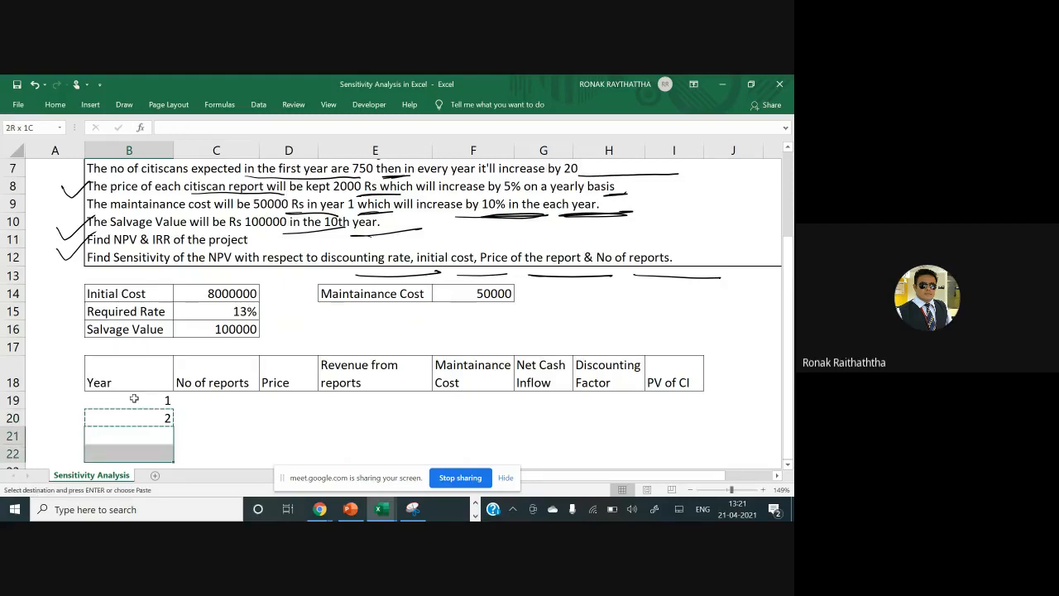
{"action": "key", "text": "shift+Down"}
{"action": "key", "text": "shift+Down"}
{"action": "key", "text": "shift+Down"}
{"action": "key", "text": "shift+Down"}
{"action": "key", "text": "shift+Down"}
{"action": "key", "text": "shift+Down"}
{"action": "key", "text": "shift+Down"}
{"action": "key", "text": "Return"}
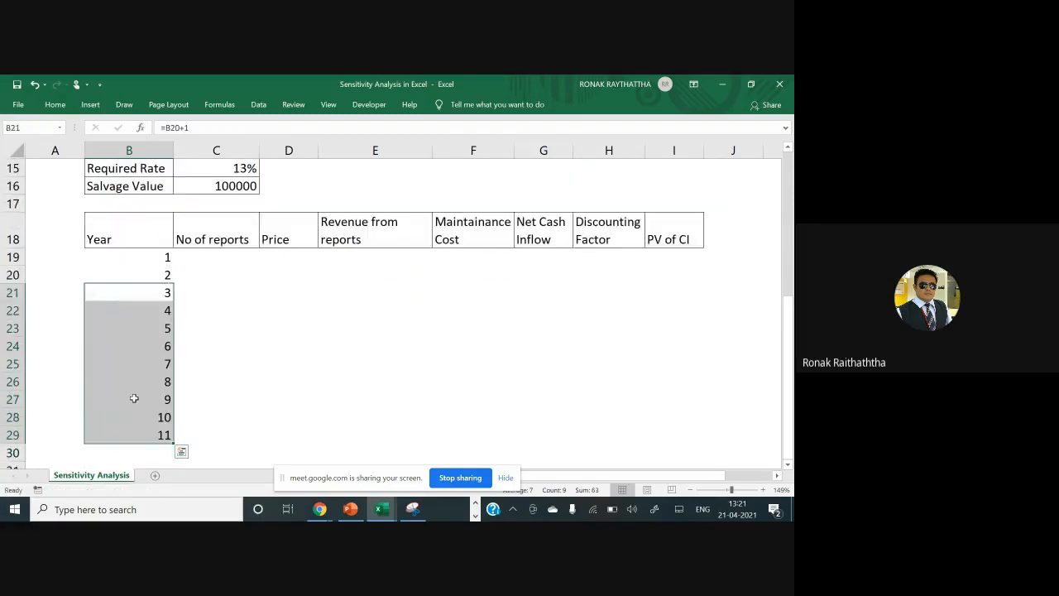
Clear the surplus year in B29 so that the Year column ends at 10
{"action": "key", "text": "ctrl+q"}
{"action": "key", "text": "Escape"}
{"action": "key", "text": "Down"}
{"action": "key", "text": "Down"}
{"action": "key", "text": "Down"}
{"action": "key", "text": "Down"}
{"action": "key", "text": "Down"}
{"action": "key", "text": "Down"}
{"action": "key", "text": "Down"}
{"action": "key", "text": "Down"}
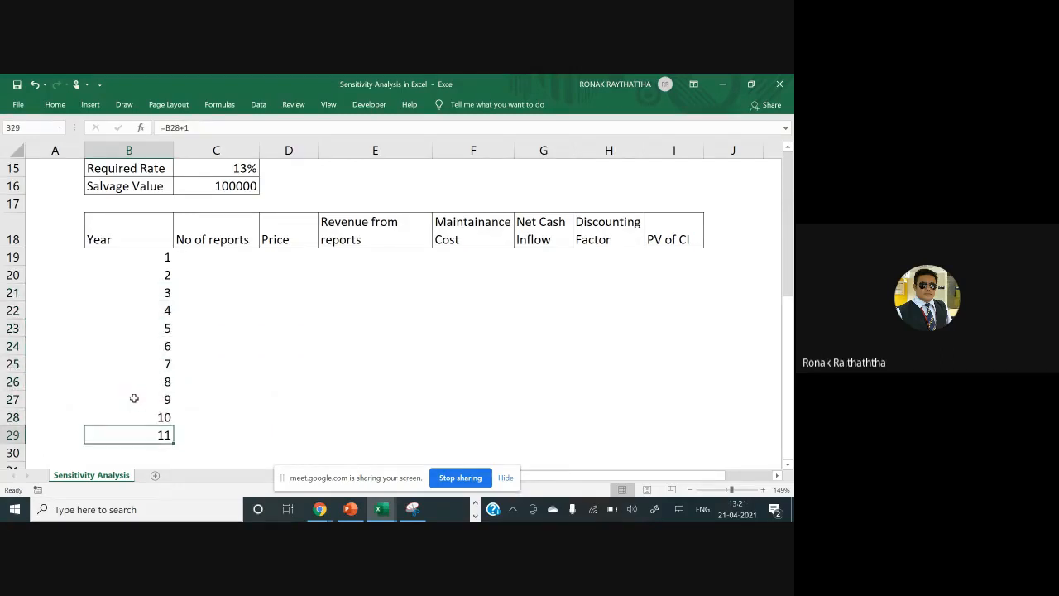
{"action": "key", "text": "Delete"}
Apply all borders to the whole cash flow table, B18:I28
{"action": "key", "text": "Up"}
{"action": "key", "text": "Up"}
{"action": "key", "text": "Up"}
{"action": "key", "text": "Up"}
{"action": "key", "text": "Up"}
{"action": "key", "text": "Up"}
{"action": "key", "text": "Up"}
{"action": "key", "text": "Up"}
{"action": "key", "text": "Up"}
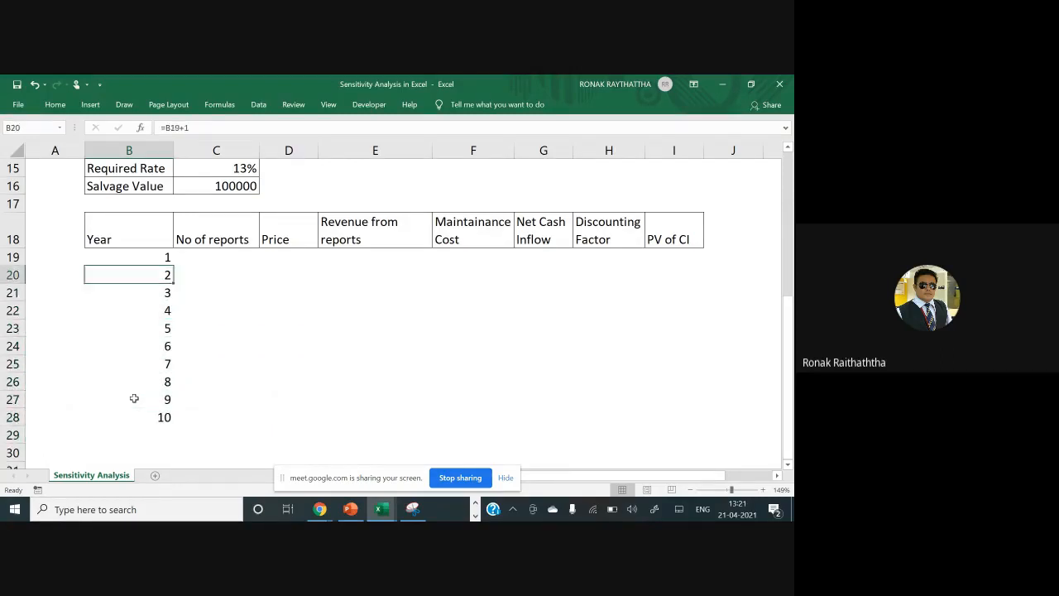
{"action": "key", "text": "Up"}
{"action": "key", "text": "Up"}
{"action": "key", "text": "shift+Right"}
{"action": "key", "text": "shift+Right"}
{"action": "key", "text": "shift+Right"}
{"action": "key", "text": "shift+Right"}
{"action": "key", "text": "shift+Right"}
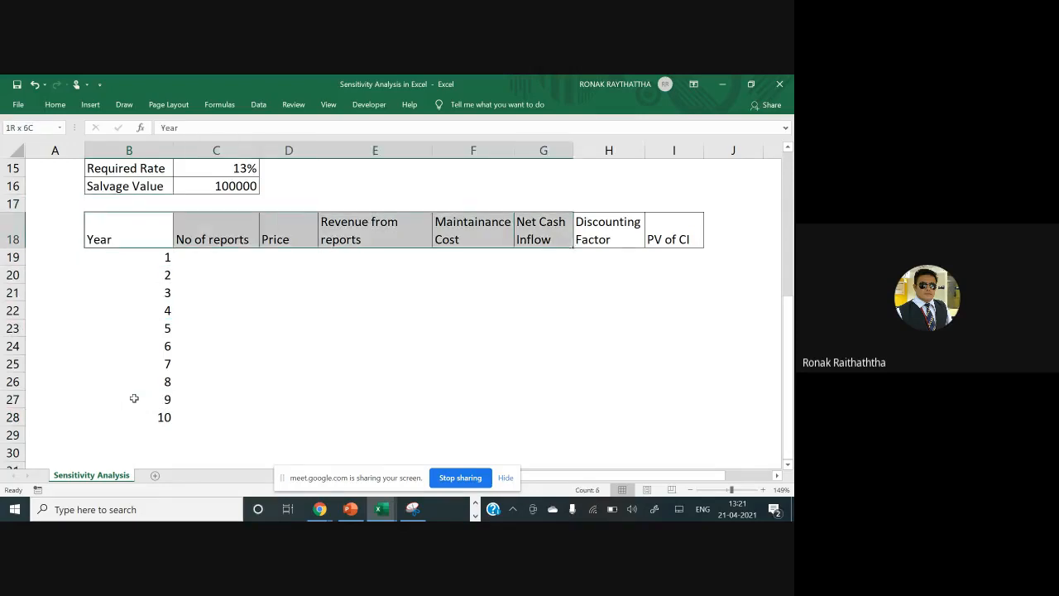
{"action": "key", "text": "shift+Right"}
{"action": "key", "text": "shift+Right"}
{"action": "key", "text": "shift+Down"}
{"action": "key", "text": "shift+Down"}
{"action": "key", "text": "shift+Down"}
{"action": "key", "text": "shift+Down"}
{"action": "key", "text": "shift+Down"}
{"action": "key", "text": "shift+Down"}
{"action": "key", "text": "shift+Down"}
{"action": "key", "text": "shift+Down"}
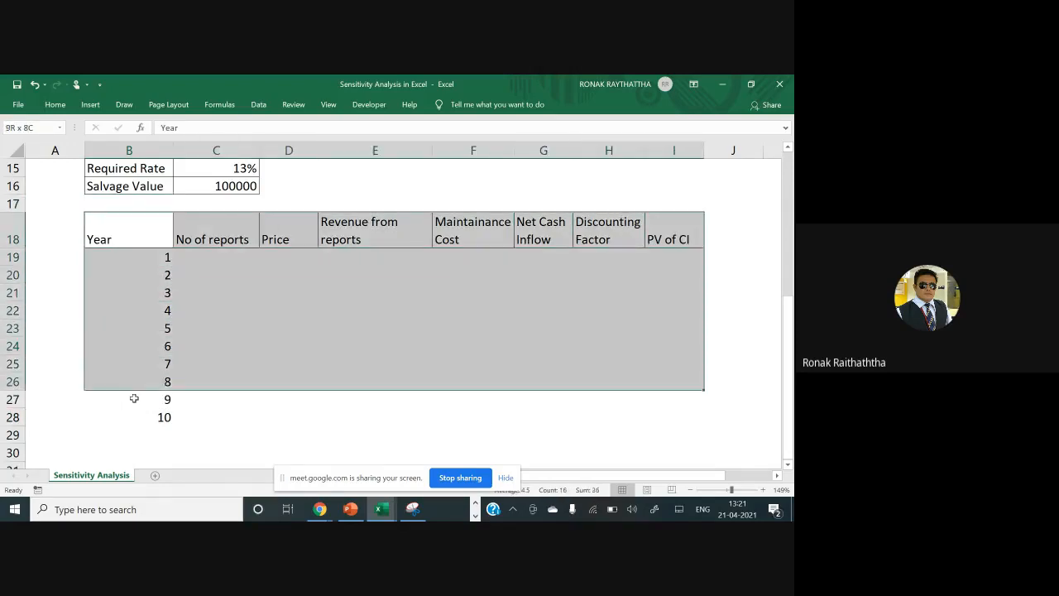
{"action": "key", "text": "shift+Down"}
{"action": "key", "text": "shift+Down"}
{"action": "key", "text": "alt+h"}
{"action": "key", "text": "b"}
{"action": "key", "text": "a"}
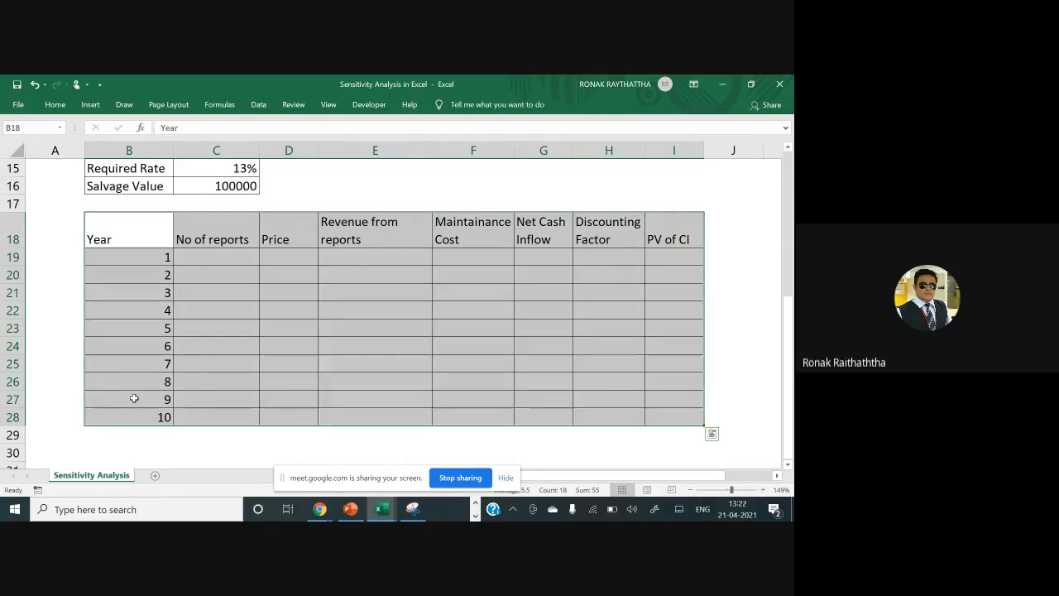
Bold the header row B18:I18 and widen columns F and H so that Maintainance and Discounting each fit on one line
{"action": "key", "text": "Up"}
{"action": "key", "text": "Down"}
{"action": "key", "text": "ctrl+shift+Right"}
{"action": "key", "text": "ctrl+b"}
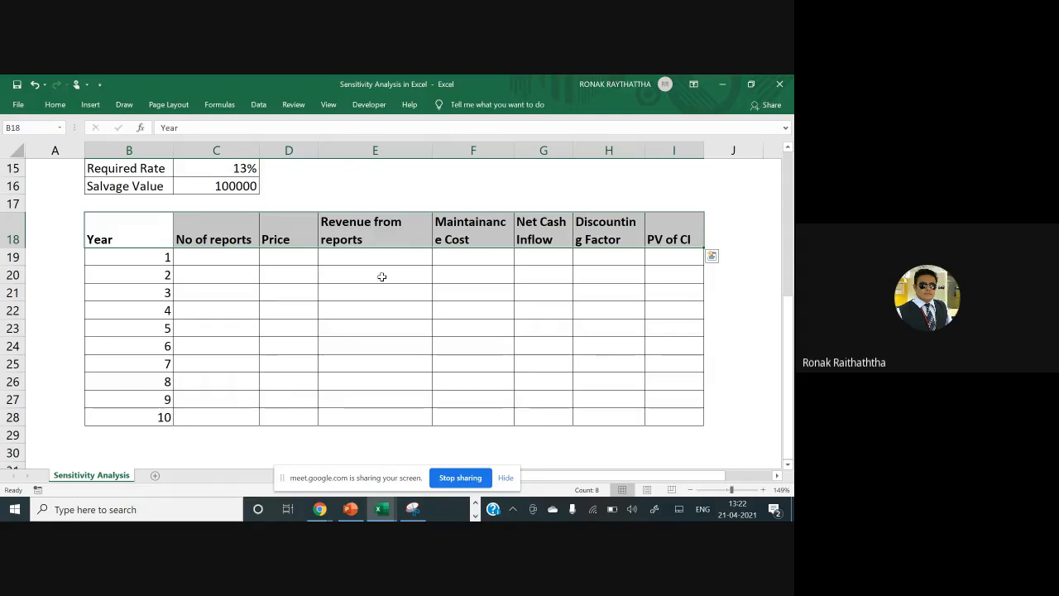
{"action": "left_click_drag", "start_coordinate": [513, 150], "coordinate": [521, 150]}
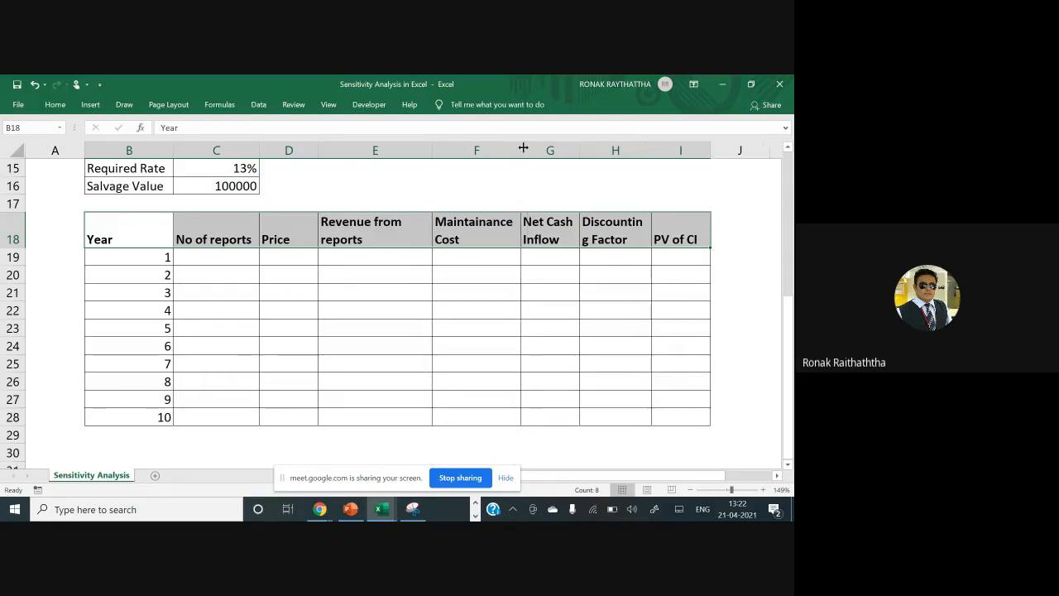
{"action": "left_click_drag", "start_coordinate": [653, 150], "coordinate": [657, 150]}
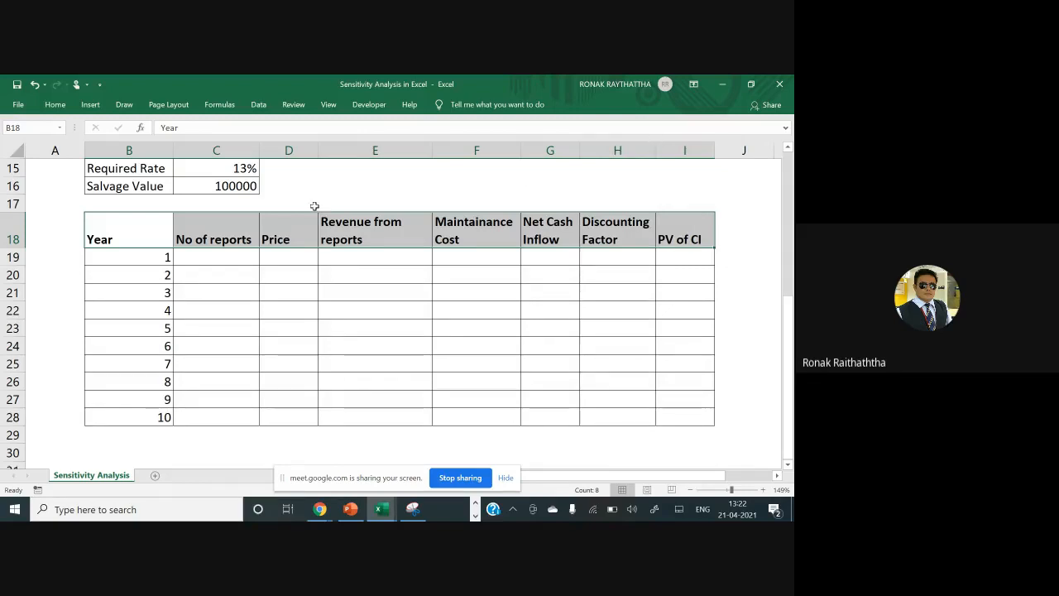
Narrow column D slightly
{"action": "left_click_drag", "start_coordinate": [319, 150], "coordinate": [315, 150]}
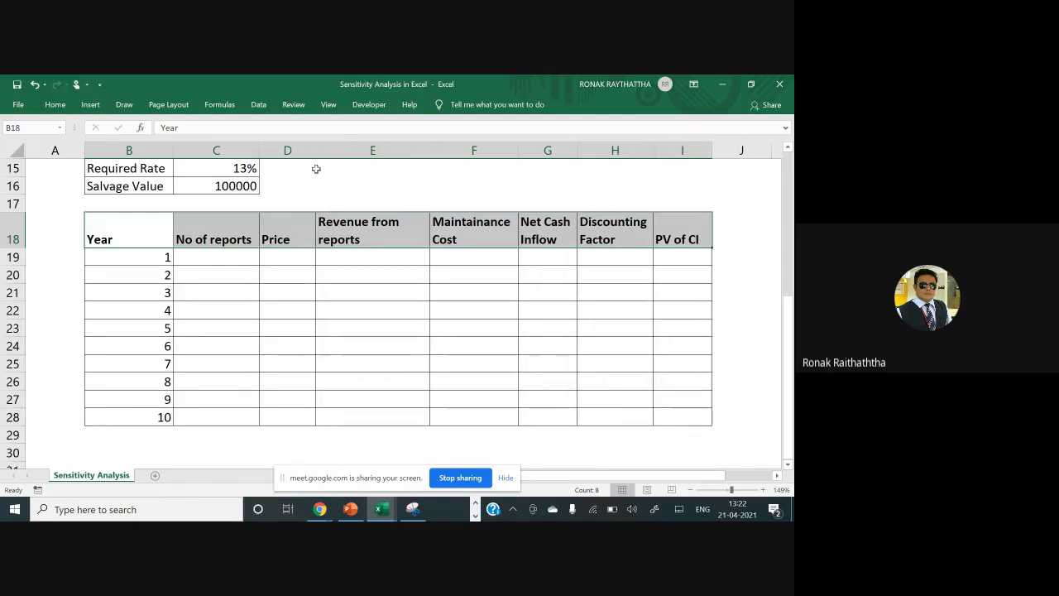
Enter the label Reports in one year in E15, below Maintainance Cost
{"action": "scroll", "coordinate": [318, 174], "scroll_direction": "up", "scroll_amount": 2}
{"action": "left_click", "coordinate": [337, 277]}
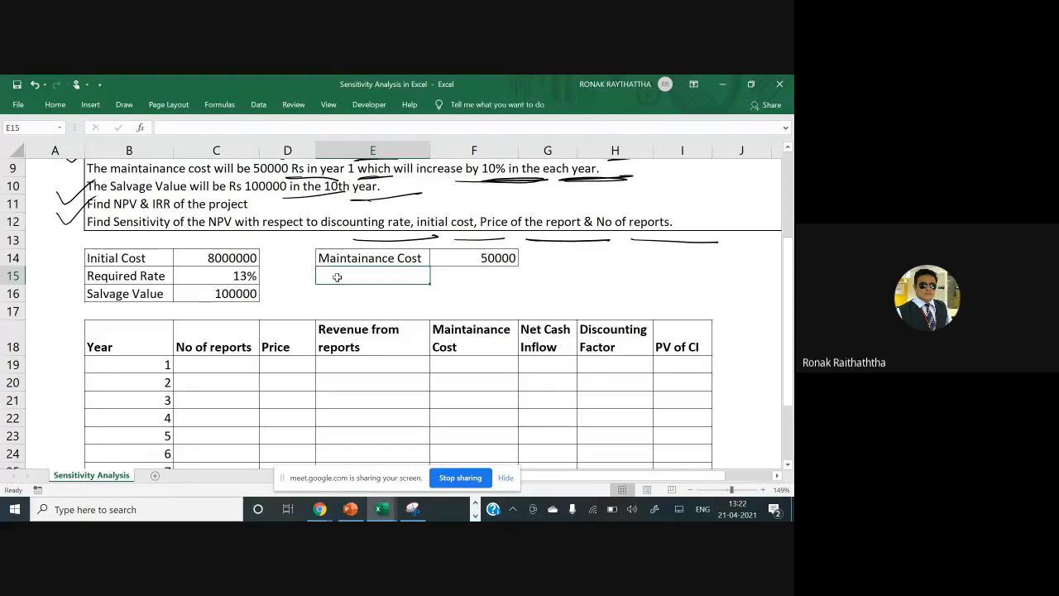
{"action": "type", "text": "Reportd in"}
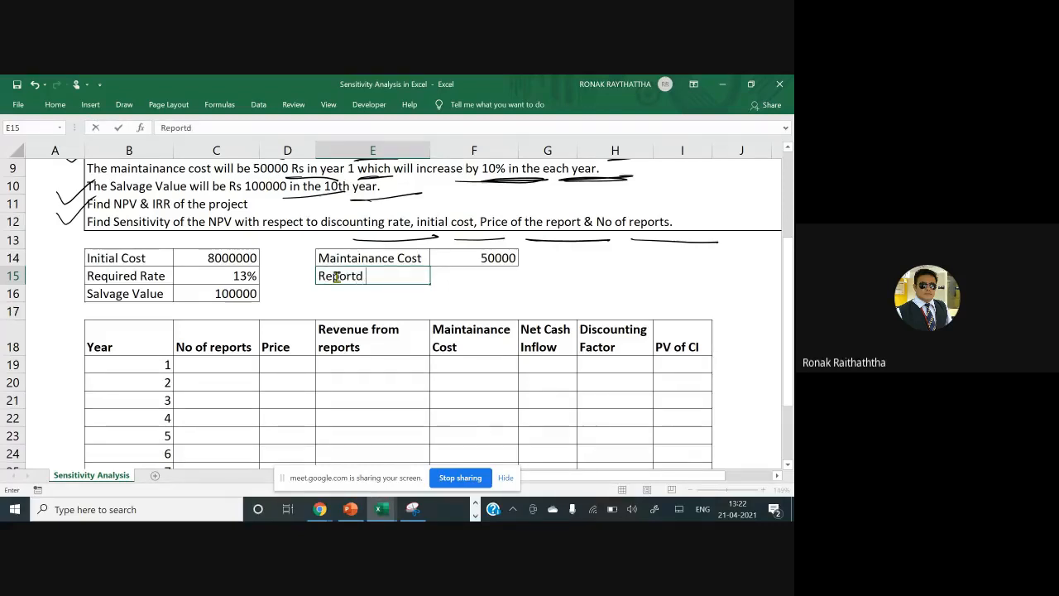
{"action": "key", "text": "BackSpace"}
{"action": "key", "text": "BackSpace"}
{"action": "key", "text": "BackSpace"}
{"action": "key", "text": "BackSpace"}
{"action": "type", "text": "s in"}
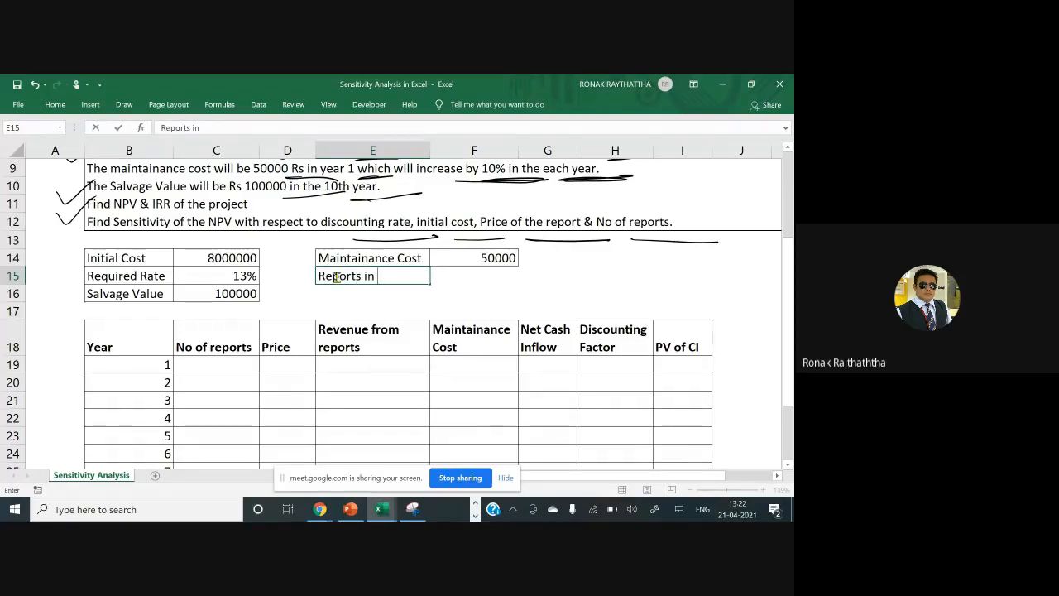
{"action": "type", "text": " one yeat"}
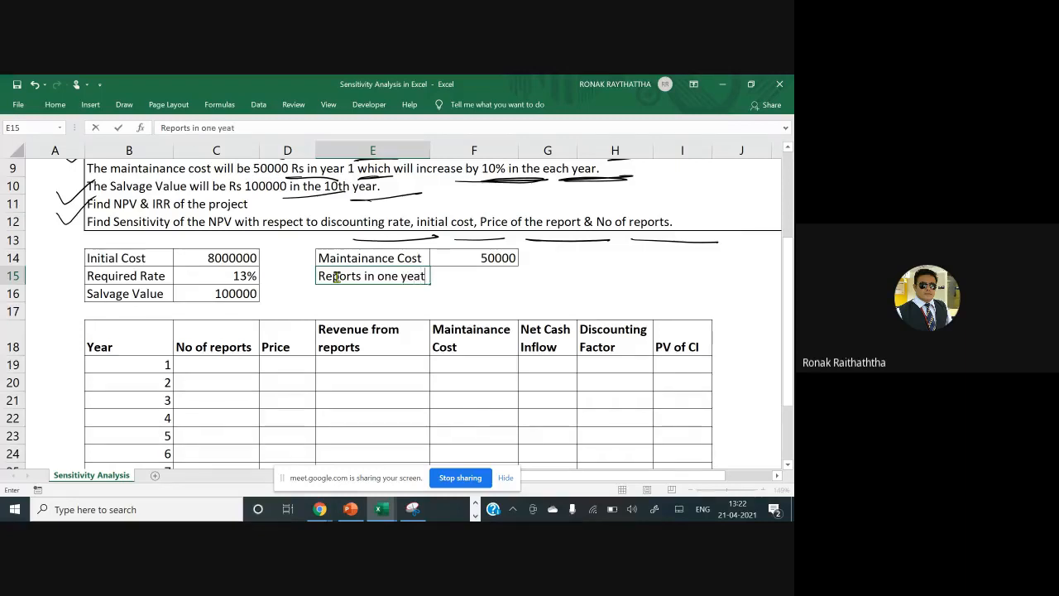
{"action": "key", "text": "BackSpace"}
{"action": "type", "text": "r"}
{"action": "key", "text": "Tab"}
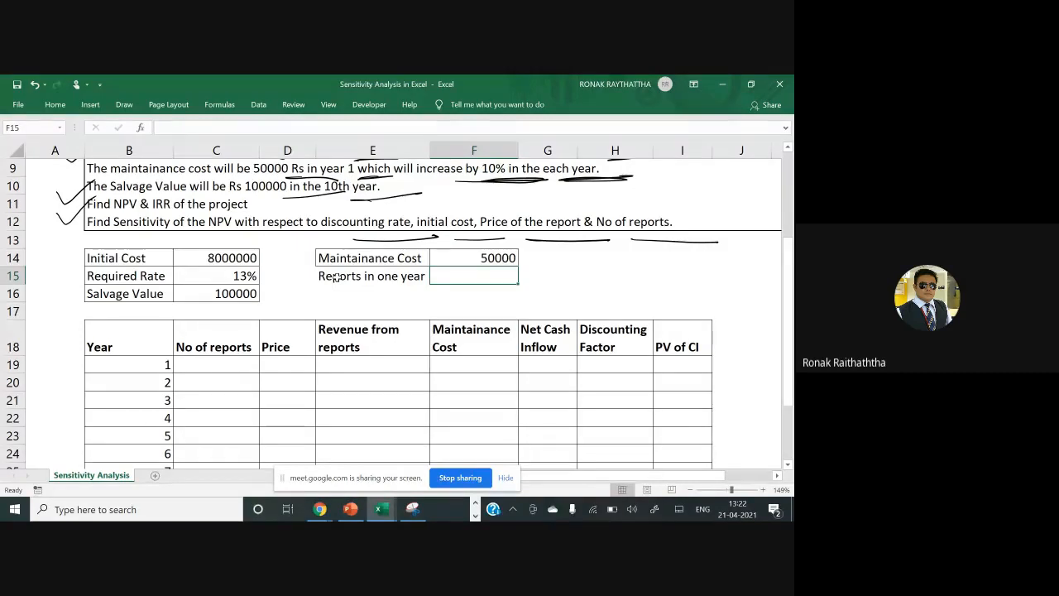
Enter 750 in F15 as the first-year number of reports, taken from the problem statement
{"action": "scroll", "coordinate": [335, 278], "scroll_direction": "up", "scroll_amount": 3}
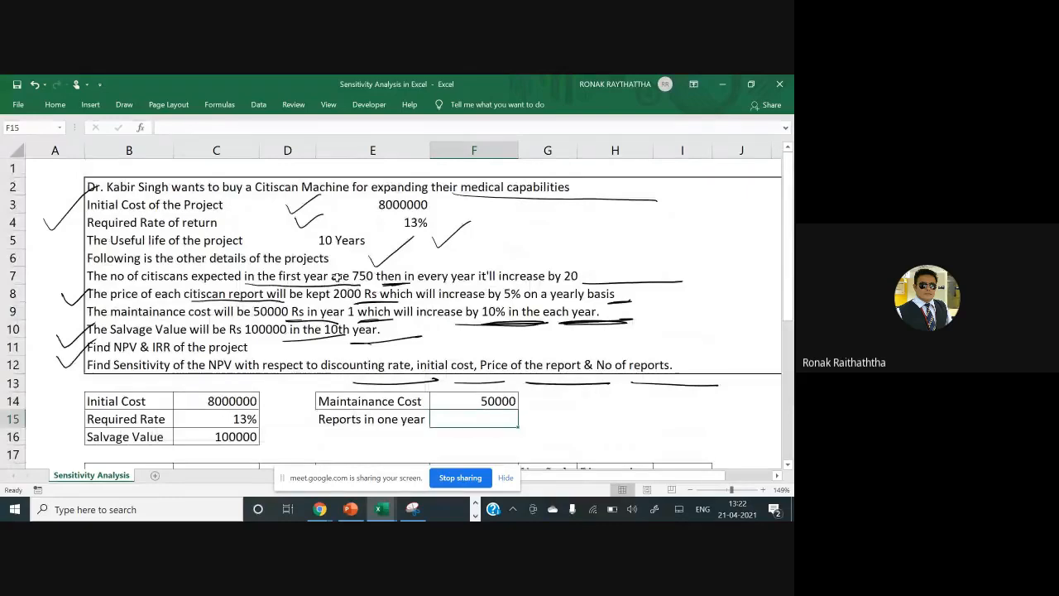
{"action": "scroll", "coordinate": [337, 278], "scroll_direction": "down", "scroll_amount": 2}
{"action": "scroll", "coordinate": [337, 278], "scroll_direction": "up", "scroll_amount": 1}
{"action": "scroll", "coordinate": [337, 278], "scroll_direction": "down", "scroll_amount": 1}
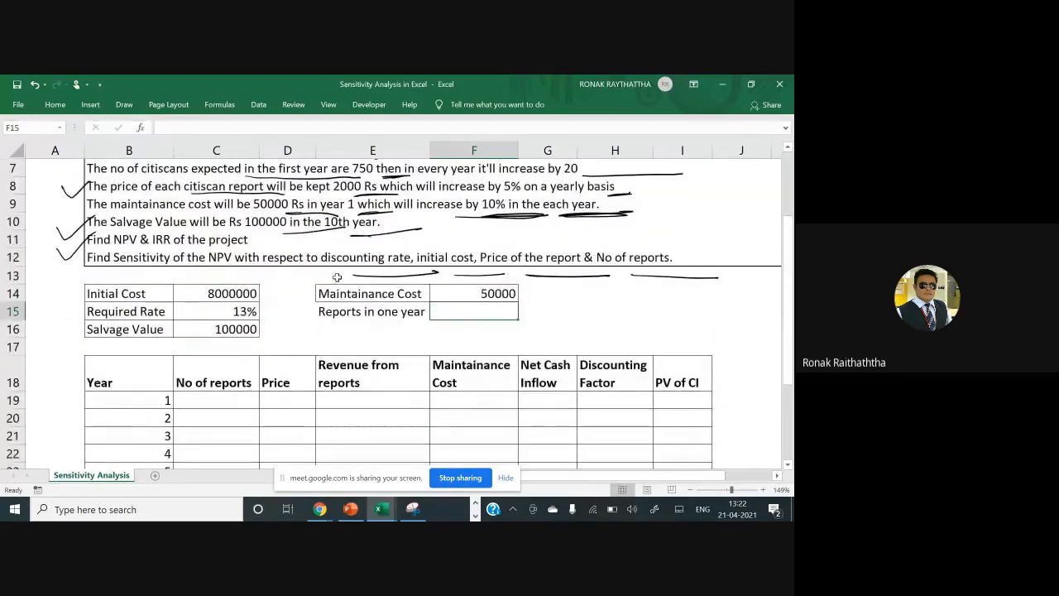
{"action": "type", "text": "750"}
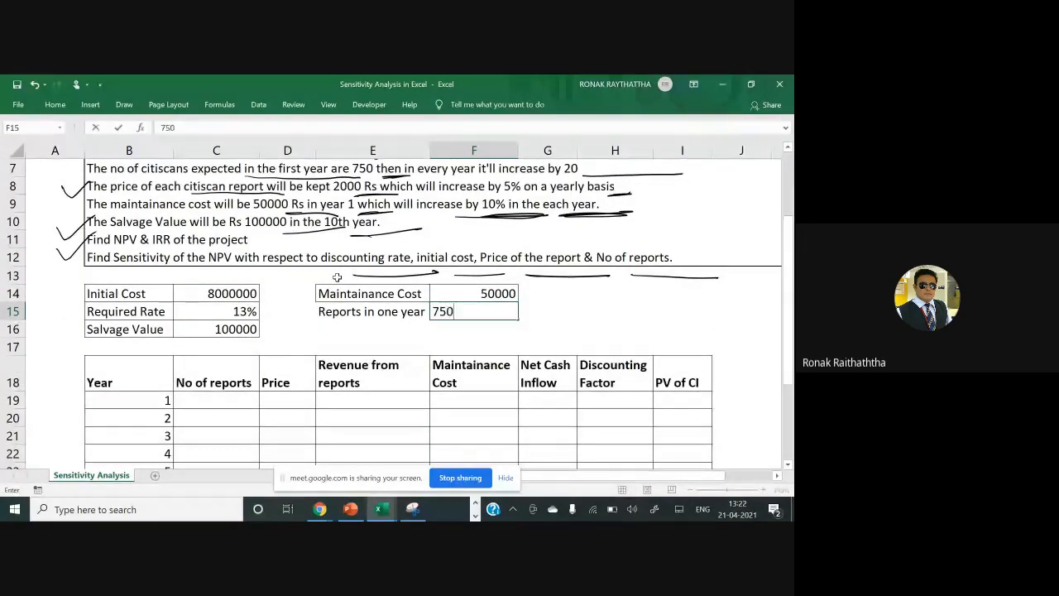
{"action": "key", "text": "Return"}
Enter the label Price in the first Y in E16
{"action": "key", "text": "Left"}
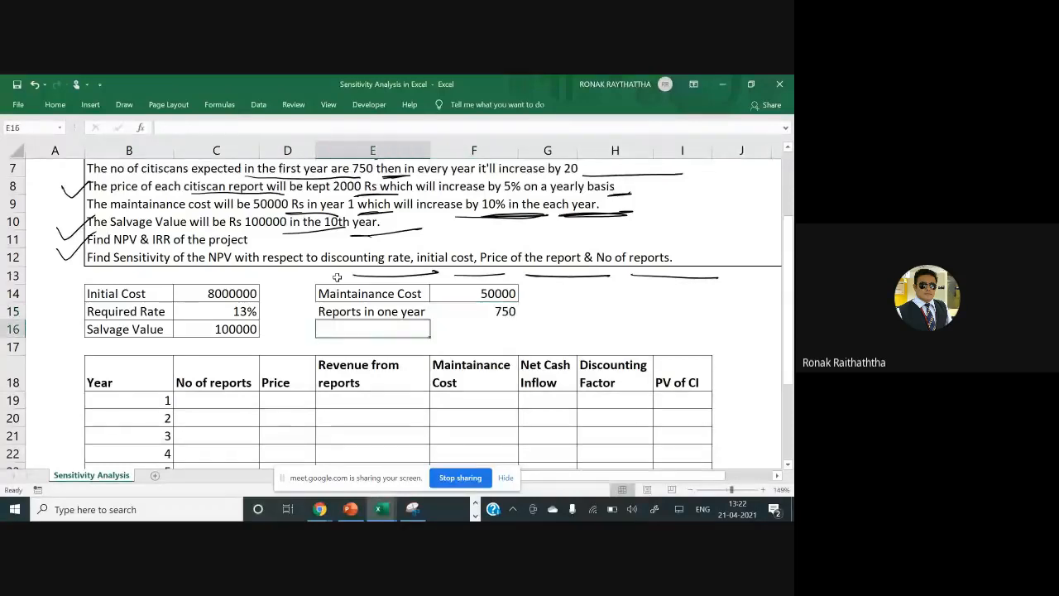
{"action": "type", "text": "Price in t"}
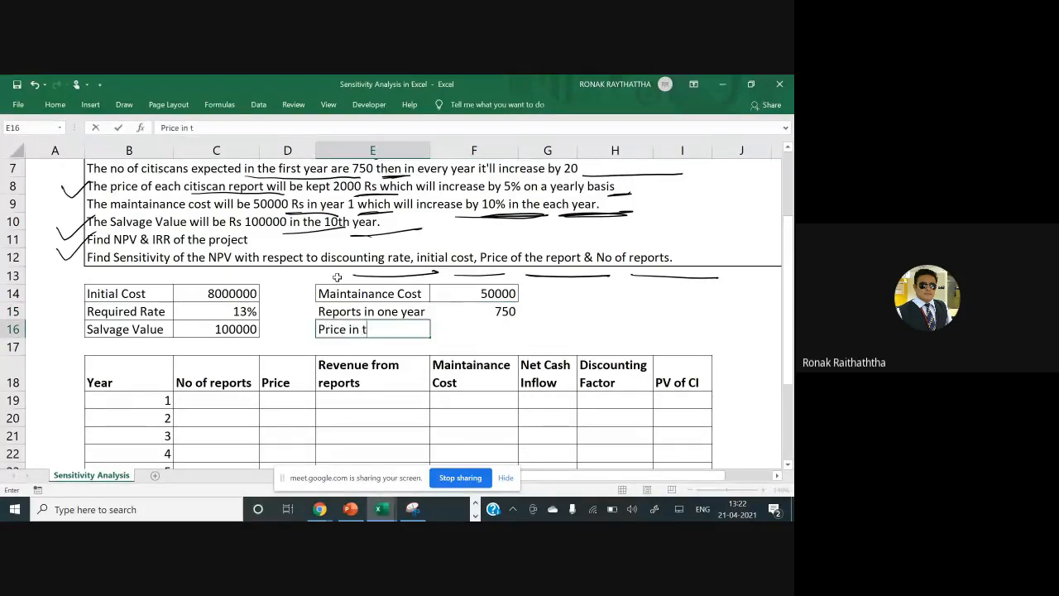
{"action": "type", "text": "he first Y"}
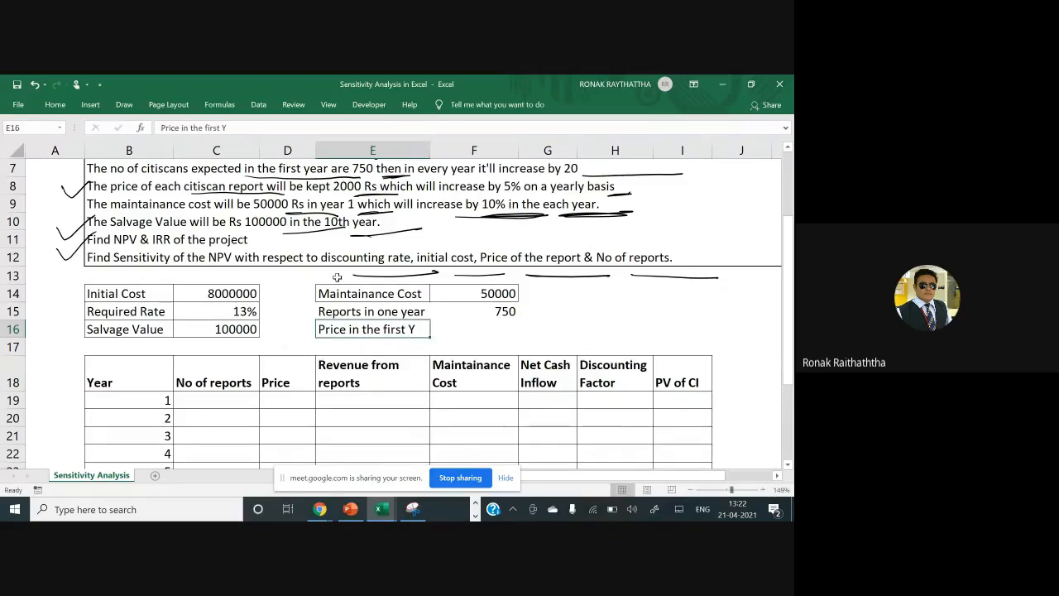
Reword the E15 label to Reports in First Y and re-enter 750 in F15
{"action": "key", "text": "Up"}
{"action": "key", "text": "F2"}
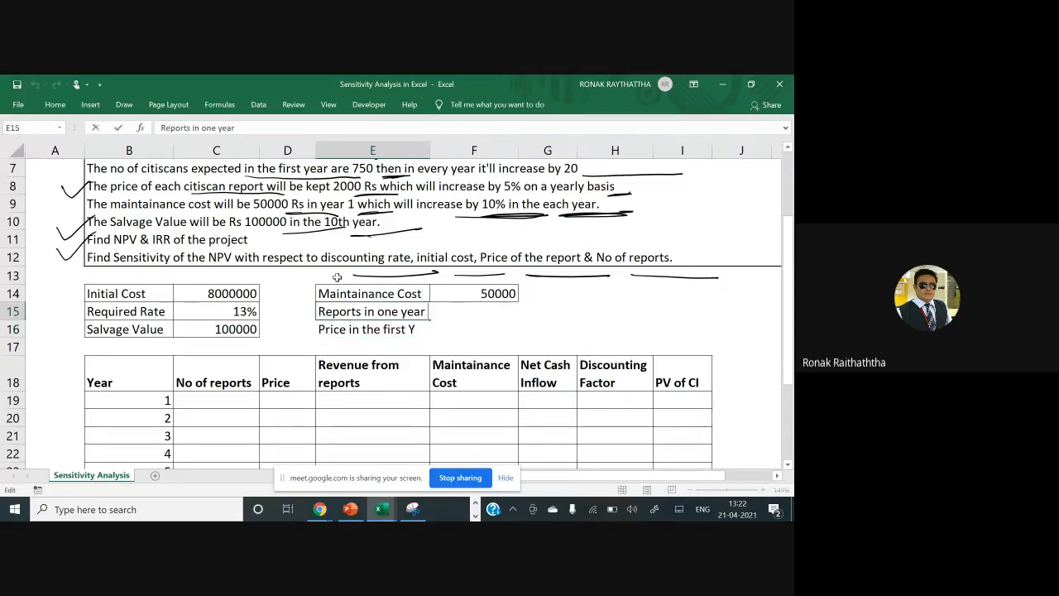
{"action": "key", "text": "BackSpace"}
{"action": "key", "text": "BackSpace"}
{"action": "key", "text": "BackSpace"}
{"action": "key", "text": "BackSpace"}
{"action": "key", "text": "BackSpace"}
{"action": "key", "text": "BackSpace"}
{"action": "key", "text": "BackSpace"}
{"action": "key", "text": "BackSpace"}
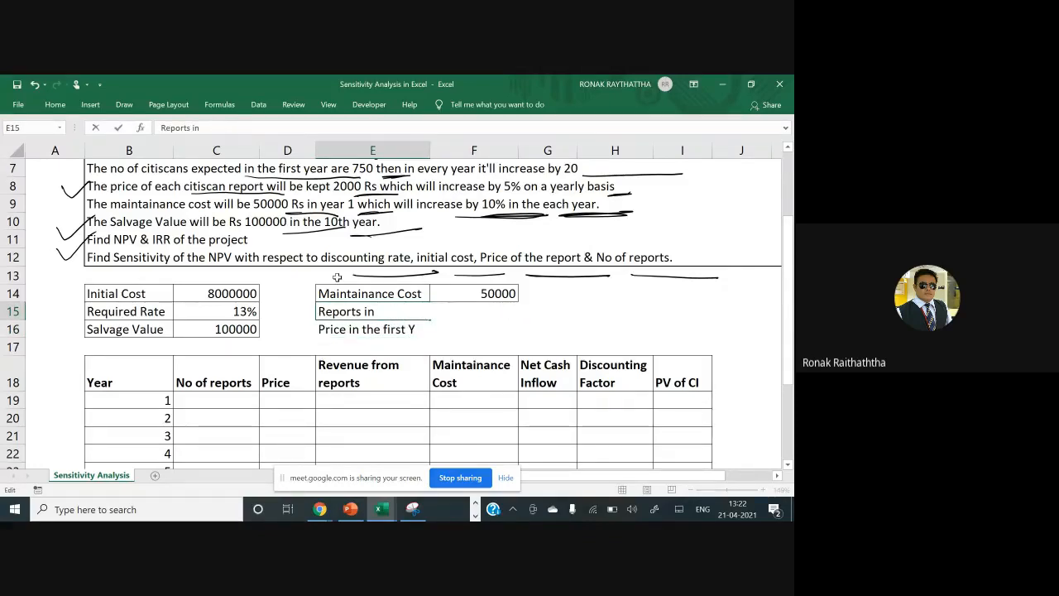
{"action": "type", "text": "First Y"}
{"action": "key", "text": "Tab"}
{"action": "type", "text": "750"}
{"action": "key", "text": "ctrl+Return"}
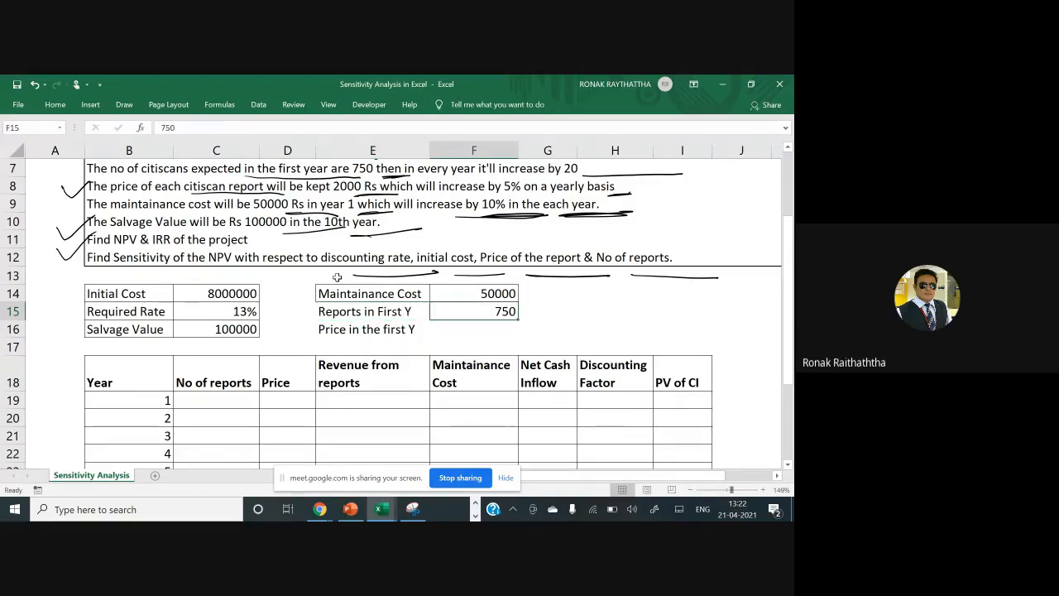
Enter 2000 in F16 as the first-year report price
{"action": "key", "text": "Down"}
{"action": "type", "text": "2000"}
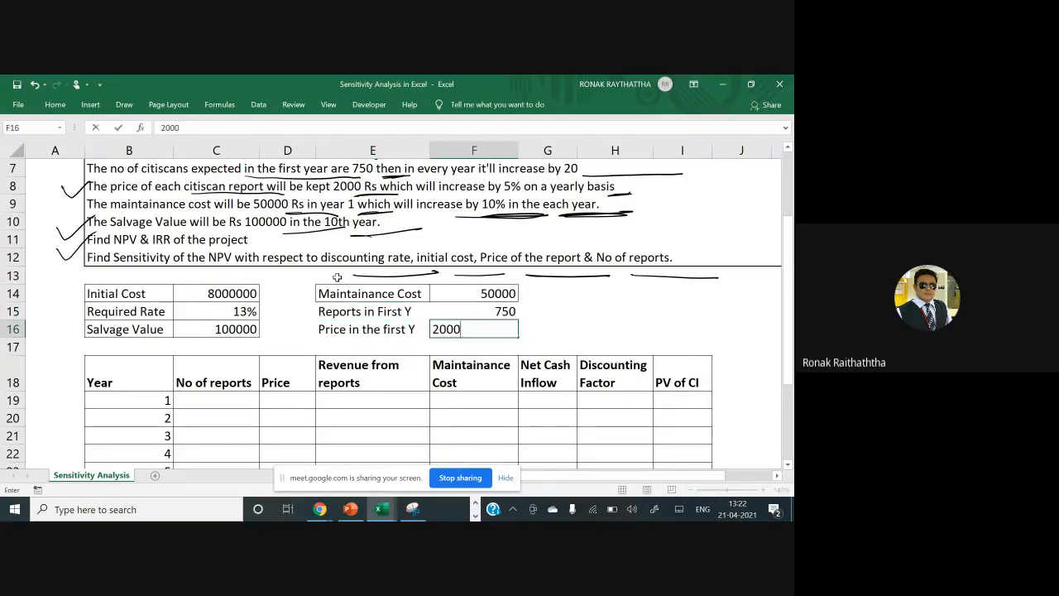
{"action": "key", "text": "ctrl+Return"}
Apply all borders to the report count and price inputs, E15:F16
{"action": "key", "text": "Up"}
{"action": "key", "text": "Left"}
{"action": "key", "text": "shift+Right"}
{"action": "key", "text": "shift+Down"}
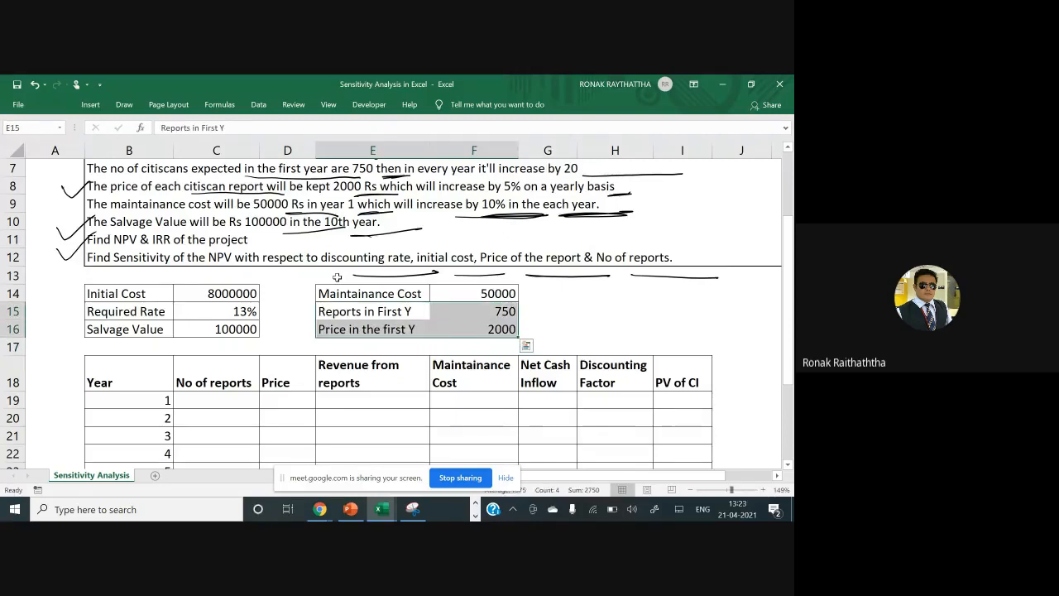
{"action": "key", "text": "Down"}
{"action": "key", "text": "Down"}
{"action": "key", "text": "Down"}
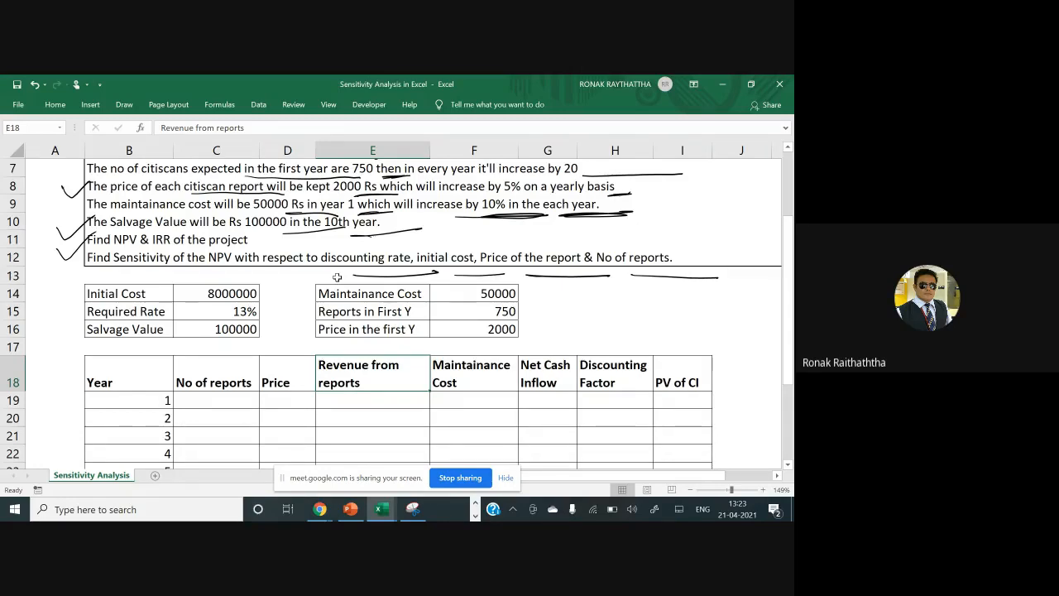
{"action": "key", "text": "alt+Tab"}
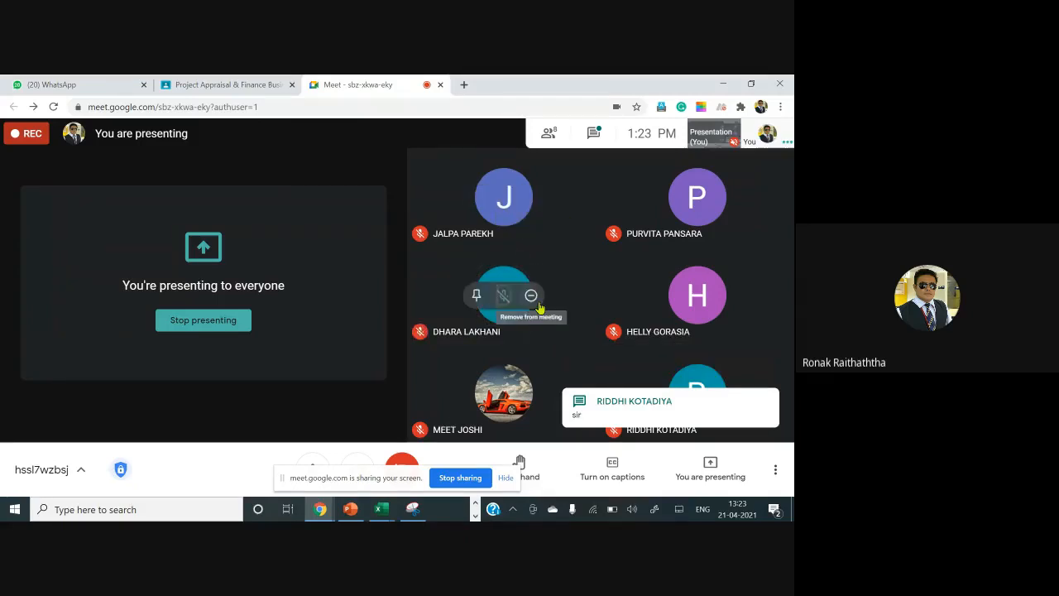
{"action": "key", "text": "alt+Tab"}
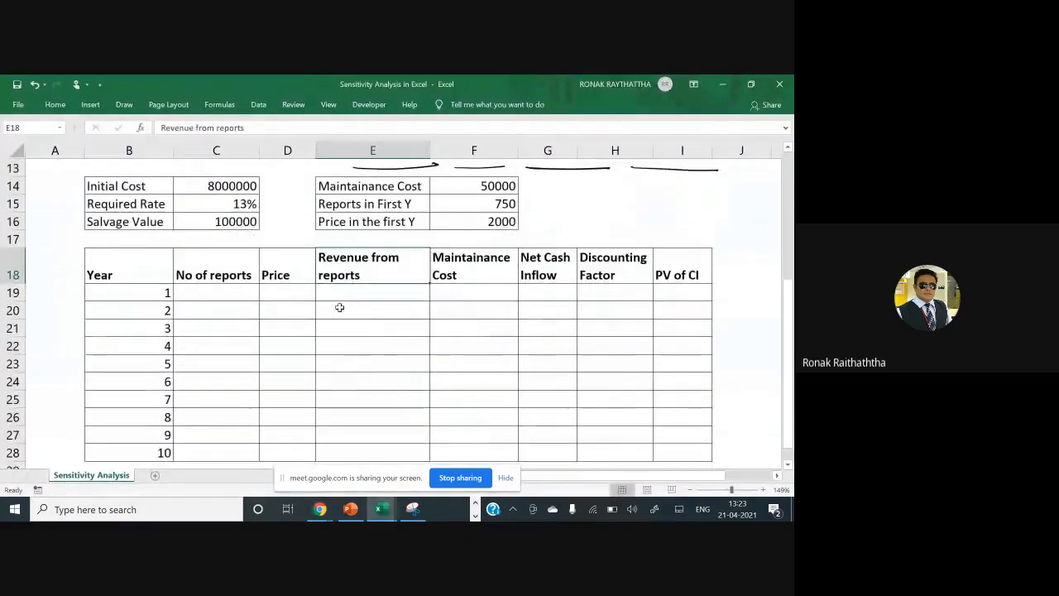
Link the year 1 No of reports cell, C19, to the first-year report count with =F15
{"action": "left_click", "coordinate": [208, 293]}
{"action": "scroll", "coordinate": [218, 304], "scroll_direction": "up", "scroll_amount": 2}
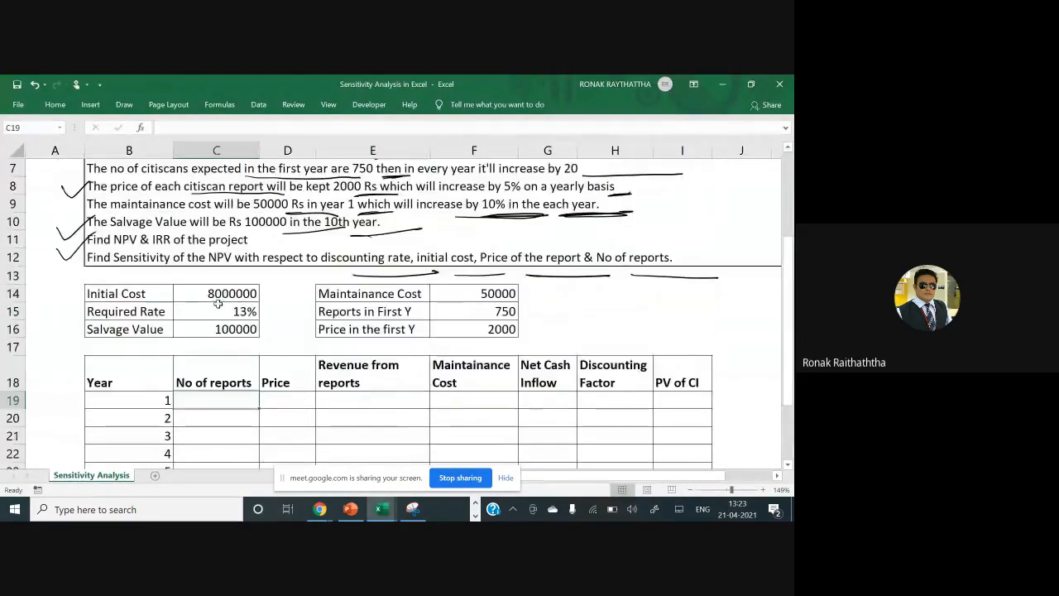
{"action": "scroll", "coordinate": [226, 315], "scroll_direction": "down", "scroll_amount": 1}
{"action": "scroll", "coordinate": [226, 315], "scroll_direction": "down", "scroll_amount": 2}
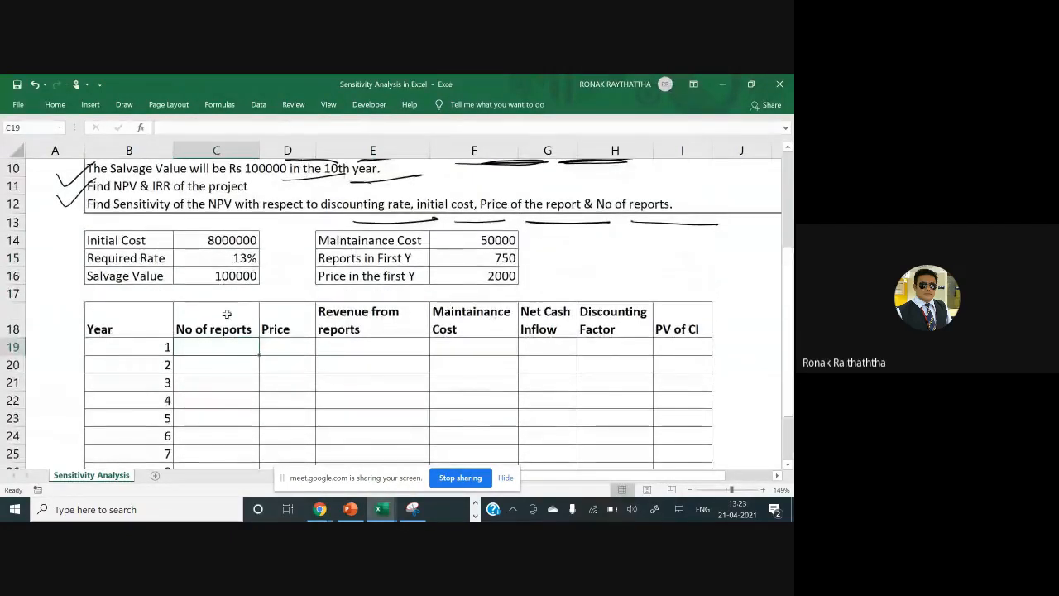
{"action": "type", "text": "="}
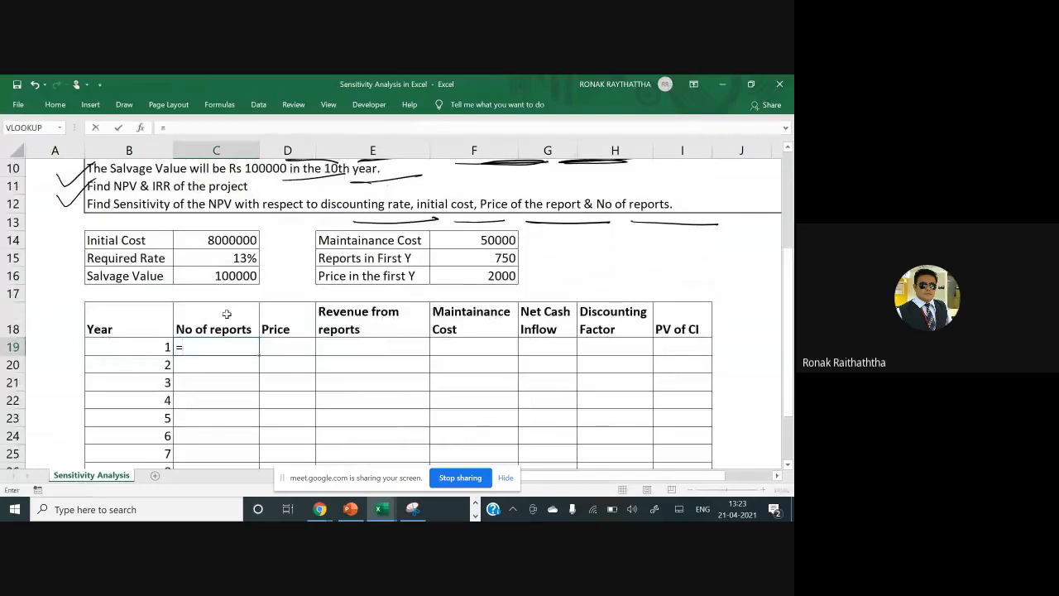
{"action": "left_click", "coordinate": [467, 256]}
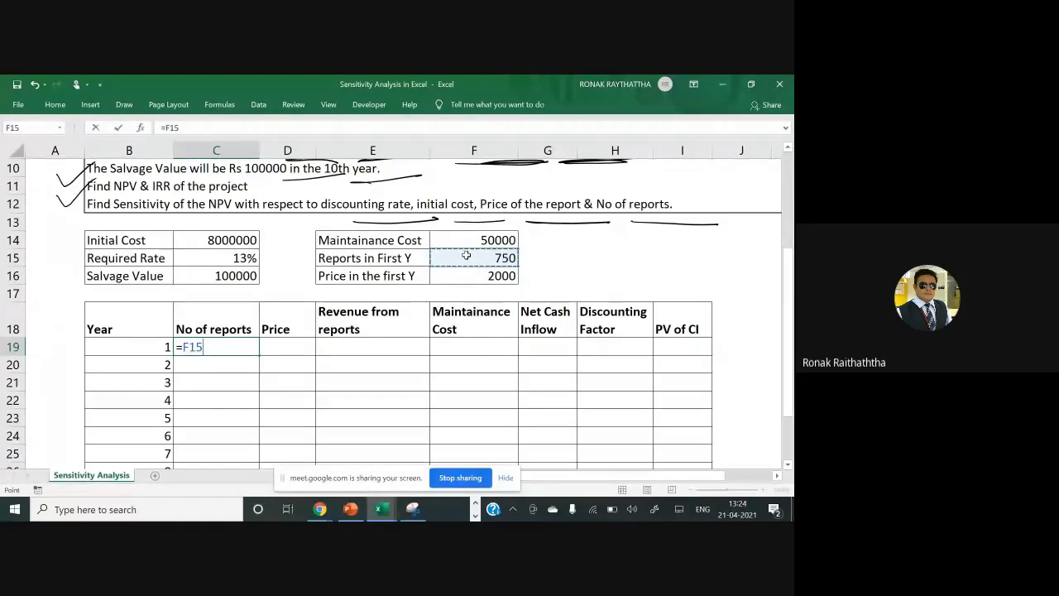
{"action": "key", "text": "Return"}
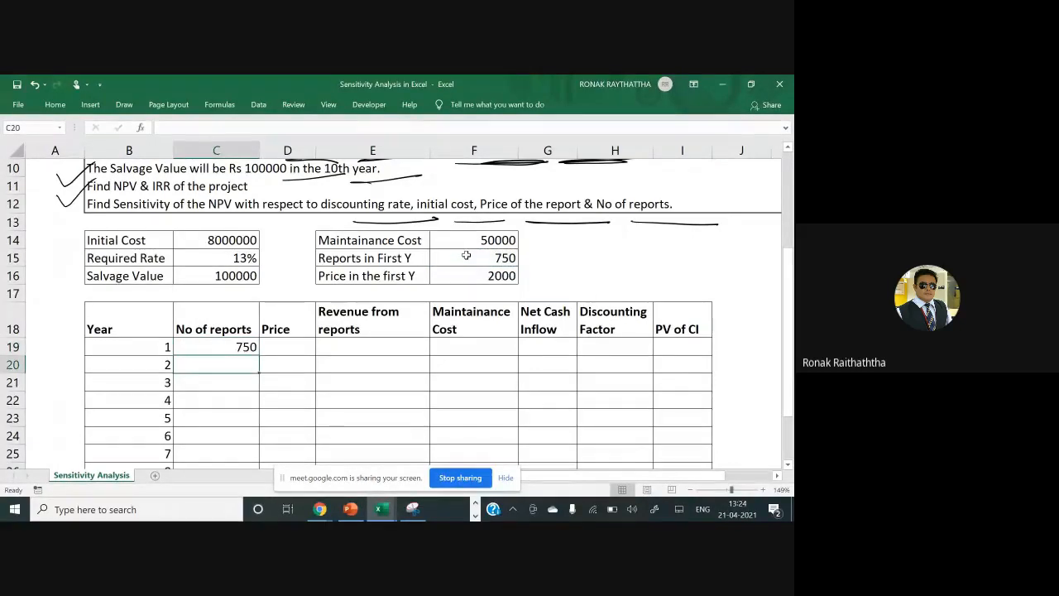
Calculate the year 2 number of reports in C20 with the formula =C19+20
{"action": "scroll", "coordinate": [392, 314], "scroll_direction": "up", "scroll_amount": 2}
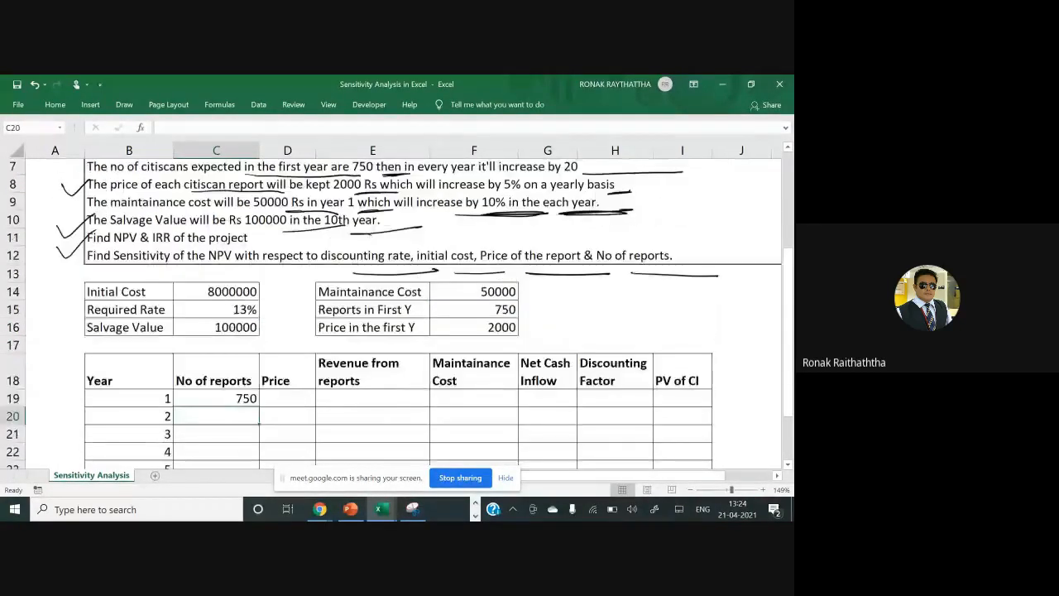
{"action": "scroll", "coordinate": [392, 315], "scroll_direction": "down", "scroll_amount": 2}
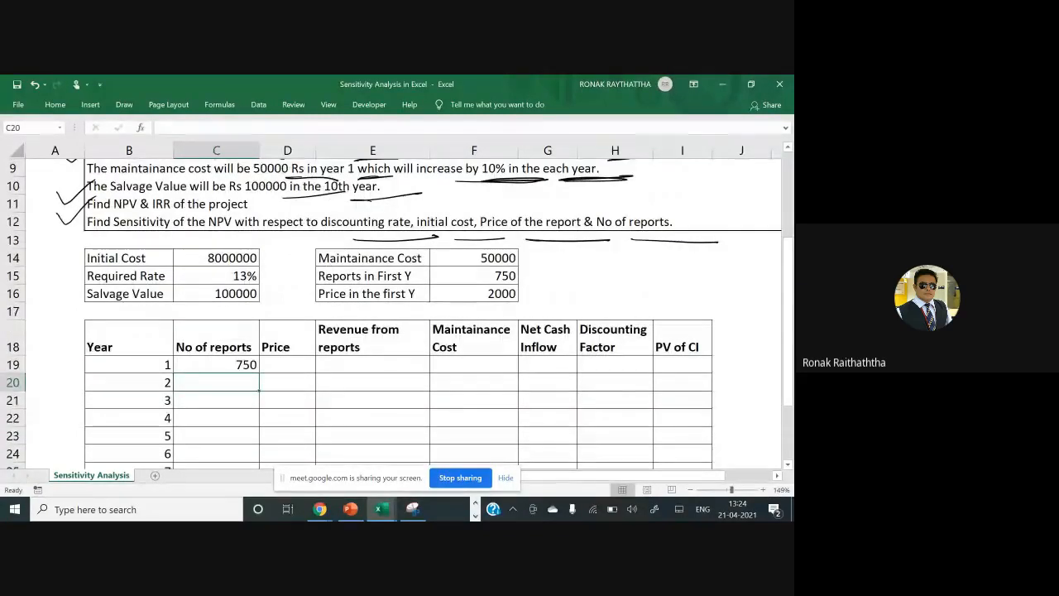
{"action": "type", "text": "="}
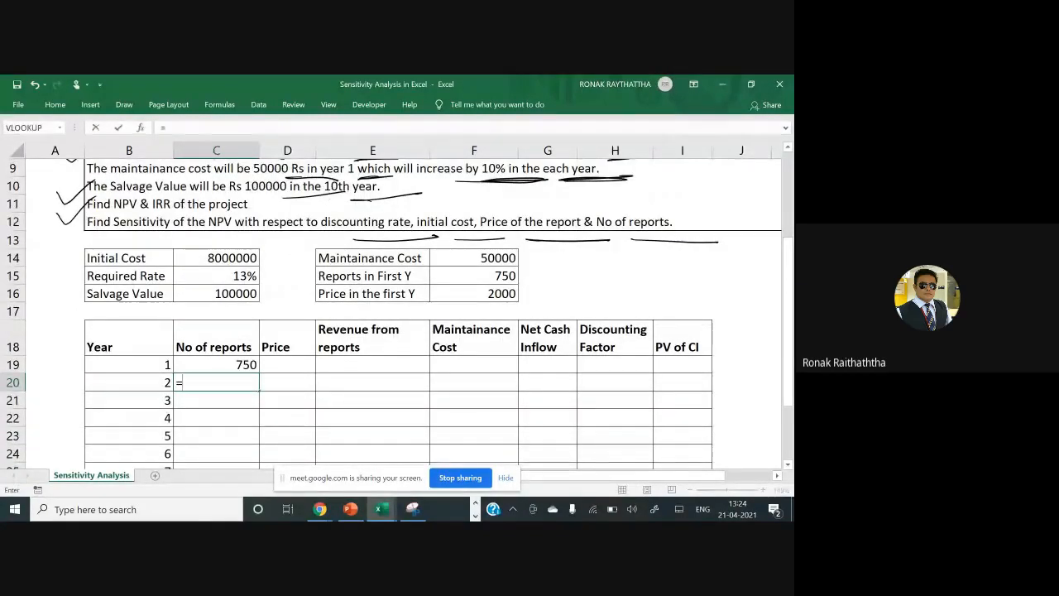
{"action": "left_click", "coordinate": [238, 365]}
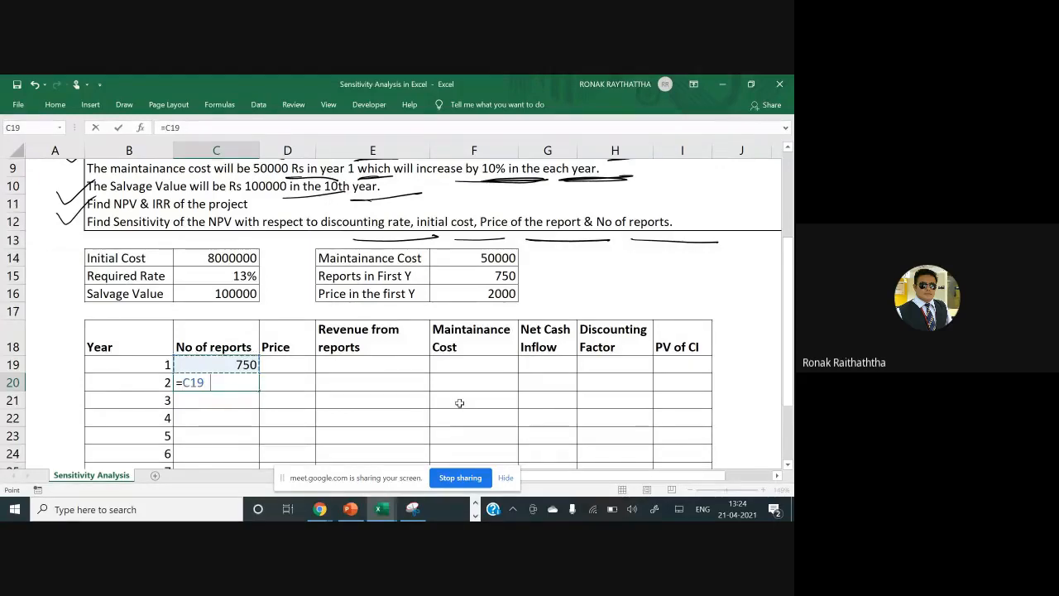
{"action": "type", "text": "20"}
{"action": "key", "text": "ctrl+Return"}
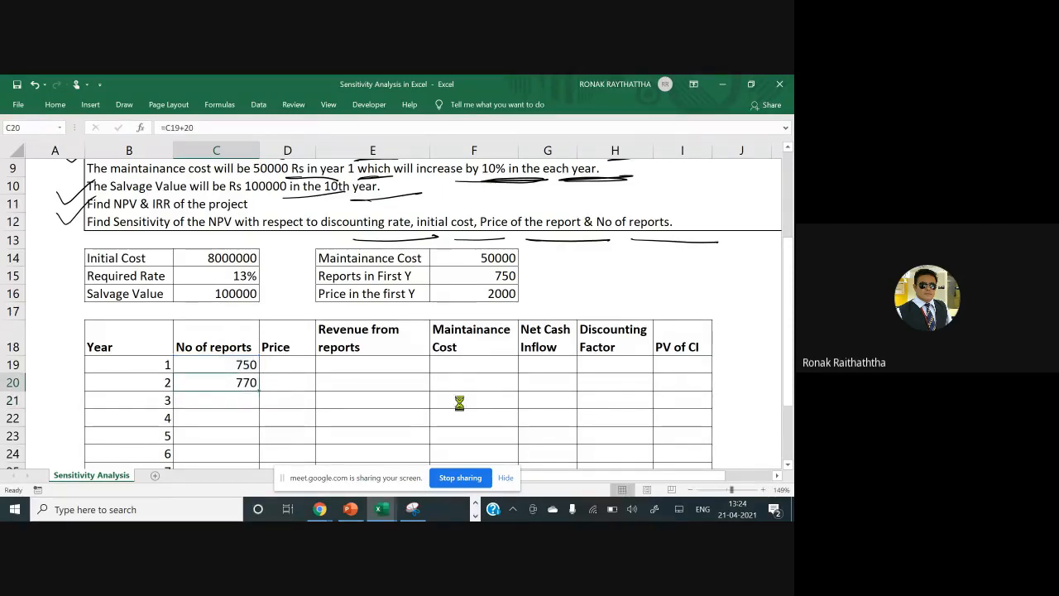
Copy the report count formula from C20 into C21:C28 for years 3 to 10
{"action": "key", "text": "ctrl+c"}
{"action": "key", "text": "Down"}
{"action": "key", "text": "shift+Down"}
{"action": "key", "text": "shift+Down"}
{"action": "key", "text": "shift+Down"}
{"action": "key", "text": "shift+Down"}
{"action": "key", "text": "shift+Down"}
{"action": "key", "text": "shift+Down"}
{"action": "key", "text": "shift+Down"}
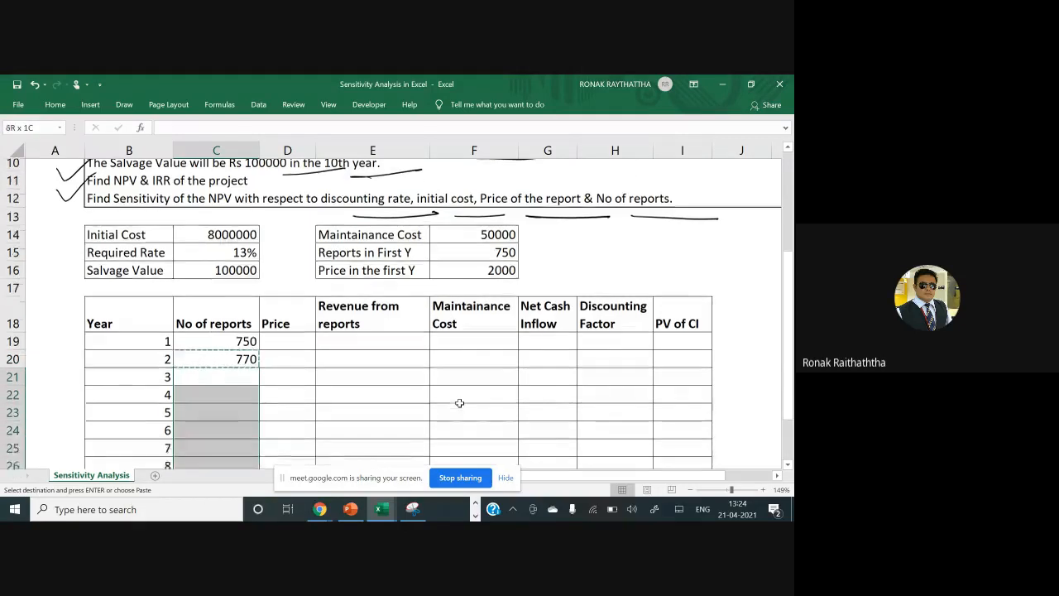
{"action": "key", "text": "Return"}
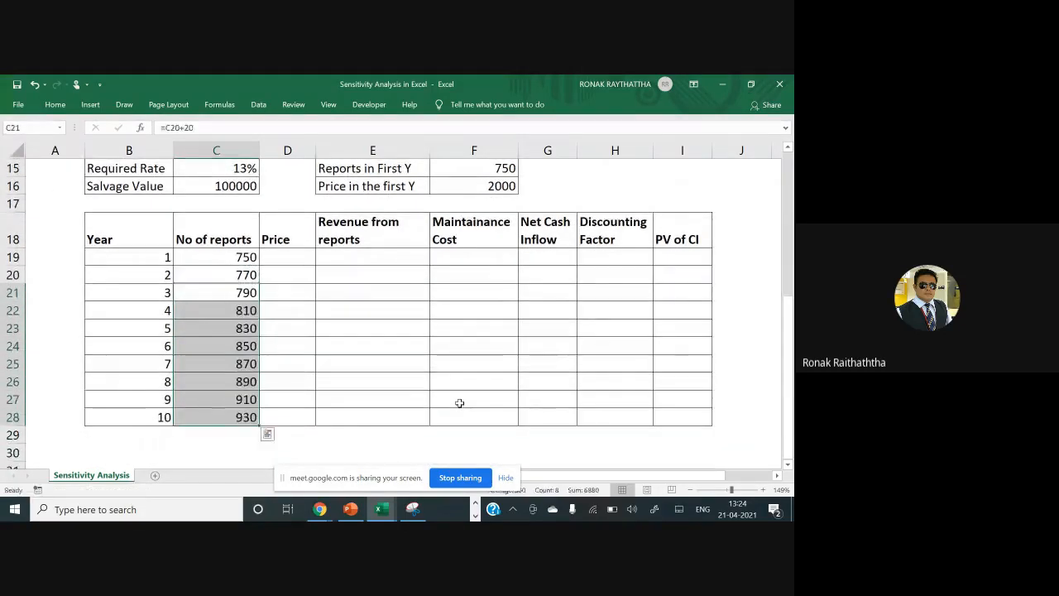
Link the year 1 Price cell, D19, to the first-year price input with =F16
{"action": "key", "text": "Up"}
{"action": "key", "text": "Up"}
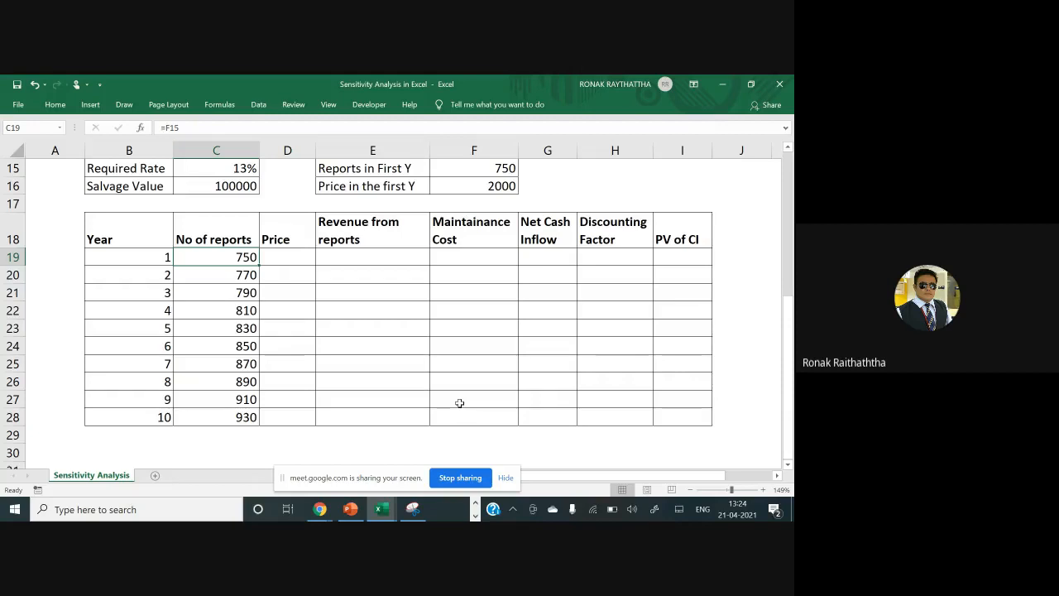
{"action": "key", "text": "Right"}
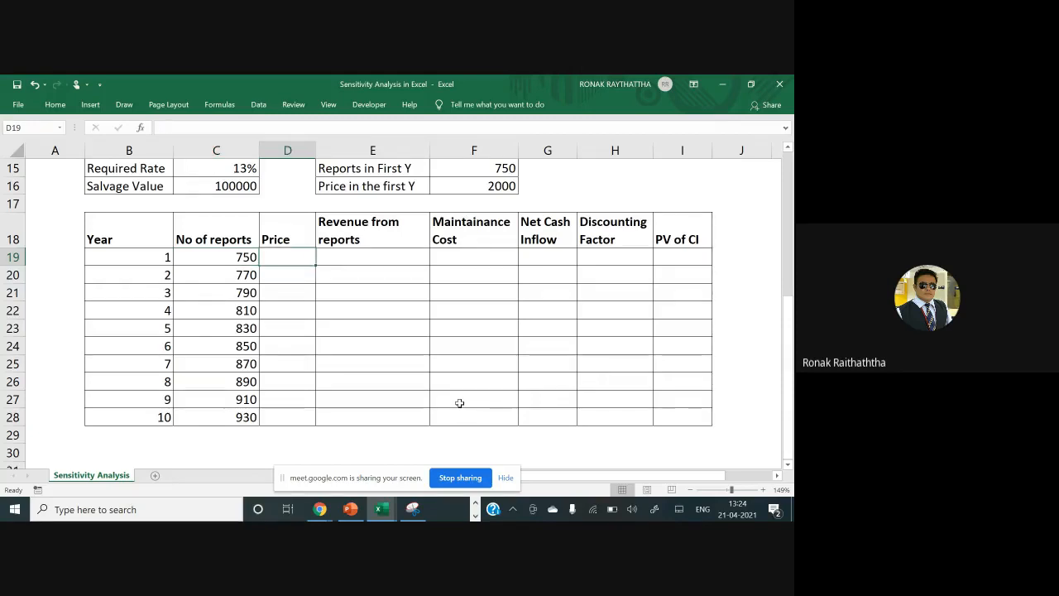
{"action": "scroll", "coordinate": [376, 299], "scroll_direction": "up", "scroll_amount": 3}
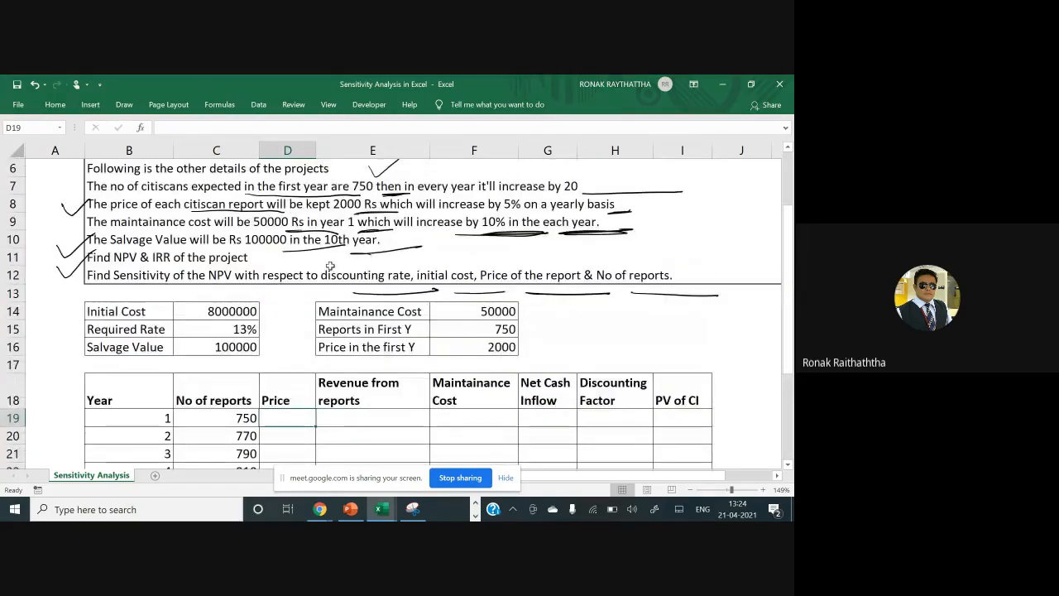
{"action": "scroll", "coordinate": [348, 315], "scroll_direction": "down", "scroll_amount": 2}
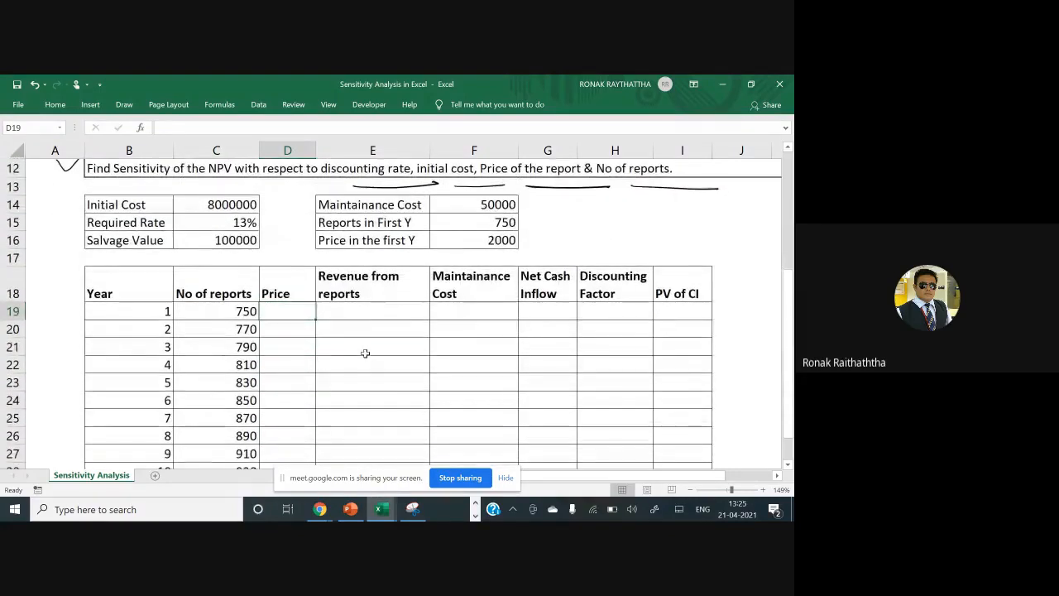
{"action": "type", "text": "="}
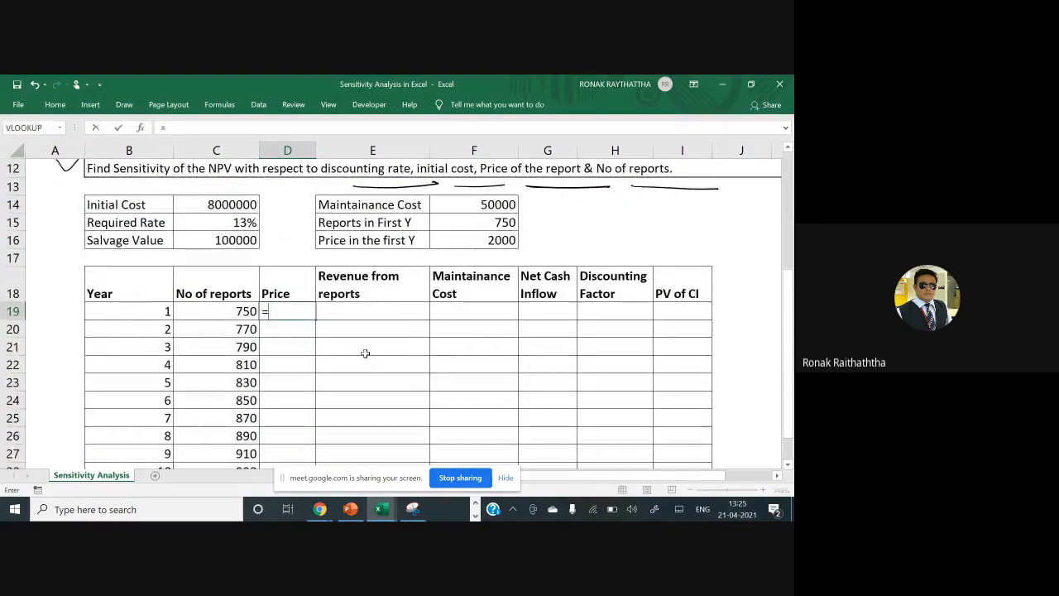
{"action": "left_click", "coordinate": [472, 242]}
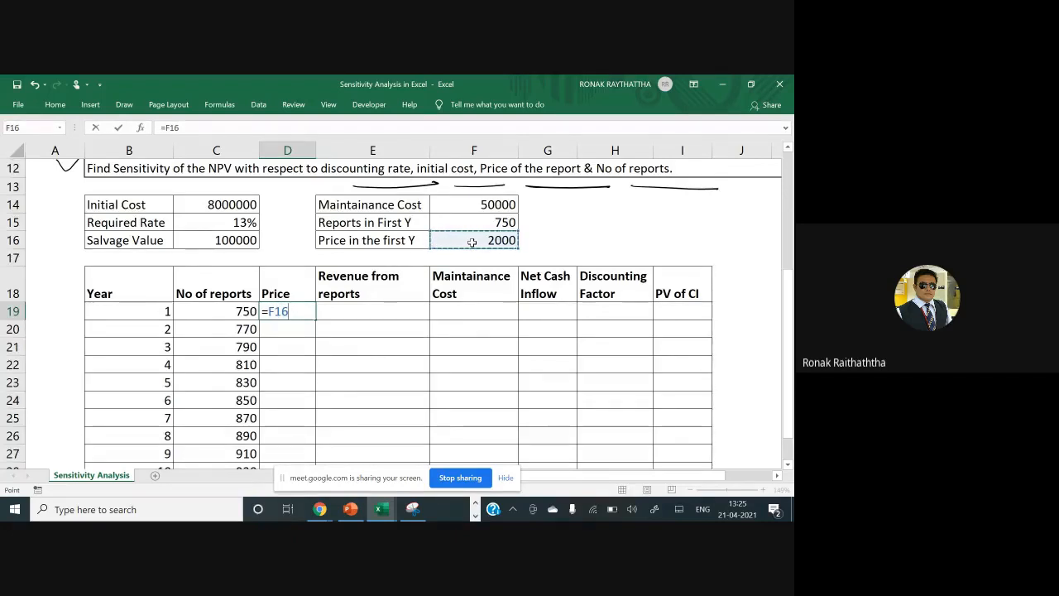
{"action": "key", "text": "Return"}
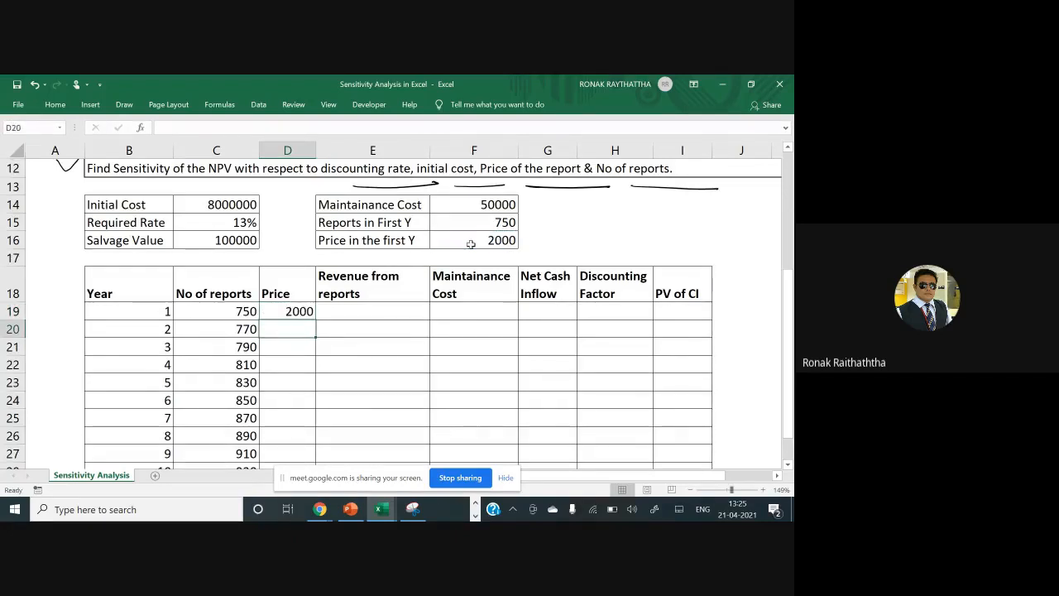
Calculate the year 2 price in D20 with a 5% yearly increase, using the formula =D19+5%*D19
{"action": "scroll", "coordinate": [470, 243], "scroll_direction": "up", "scroll_amount": 3}
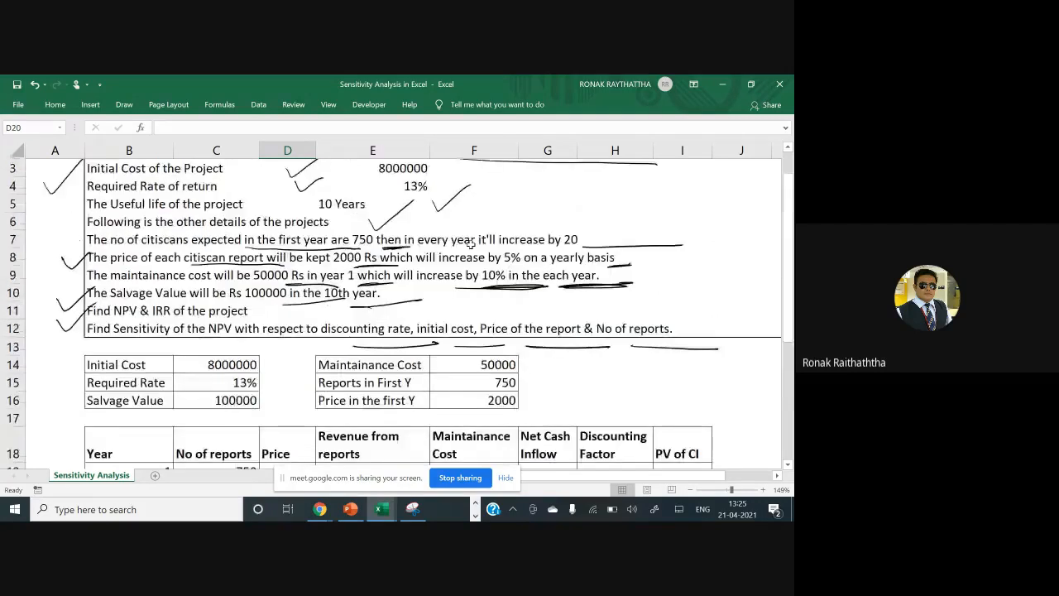
{"action": "scroll", "coordinate": [470, 243], "scroll_direction": "down", "scroll_amount": 1}
{"action": "scroll", "coordinate": [470, 244], "scroll_direction": "down", "scroll_amount": 2}
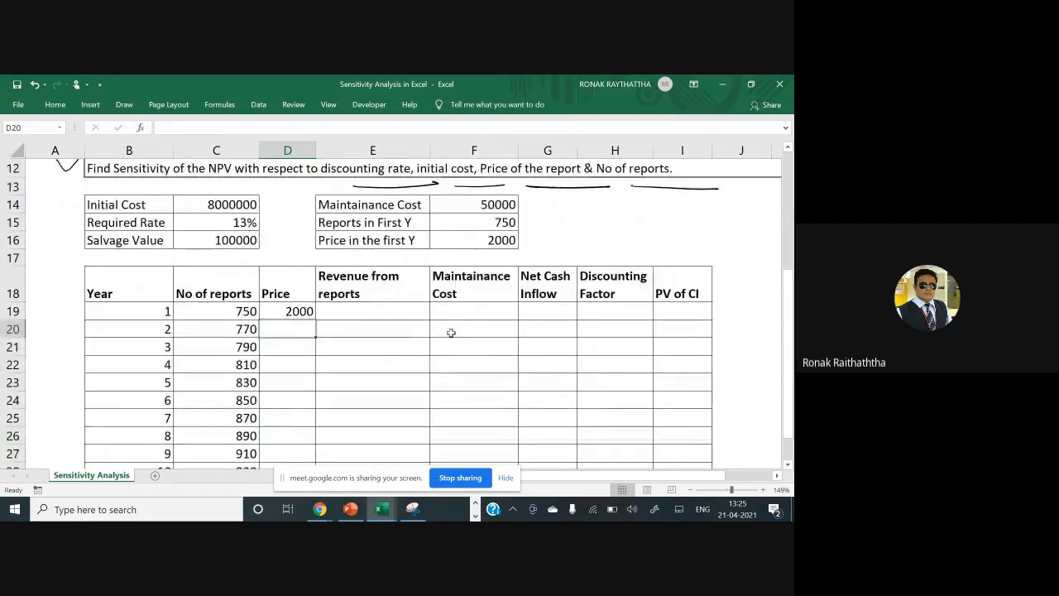
{"action": "type", "text": "="}
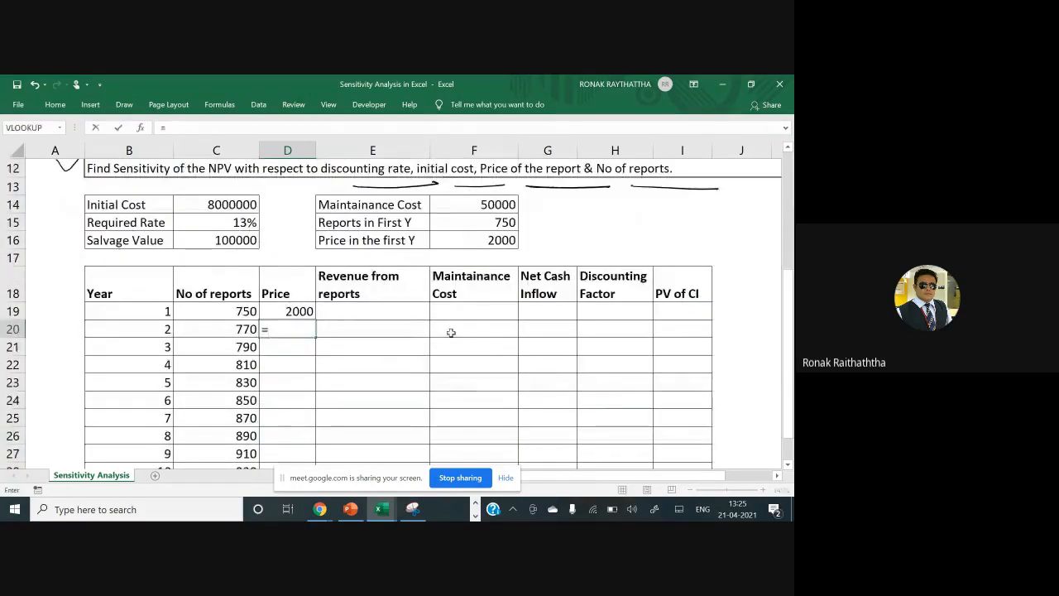
{"action": "left_click", "coordinate": [305, 311]}
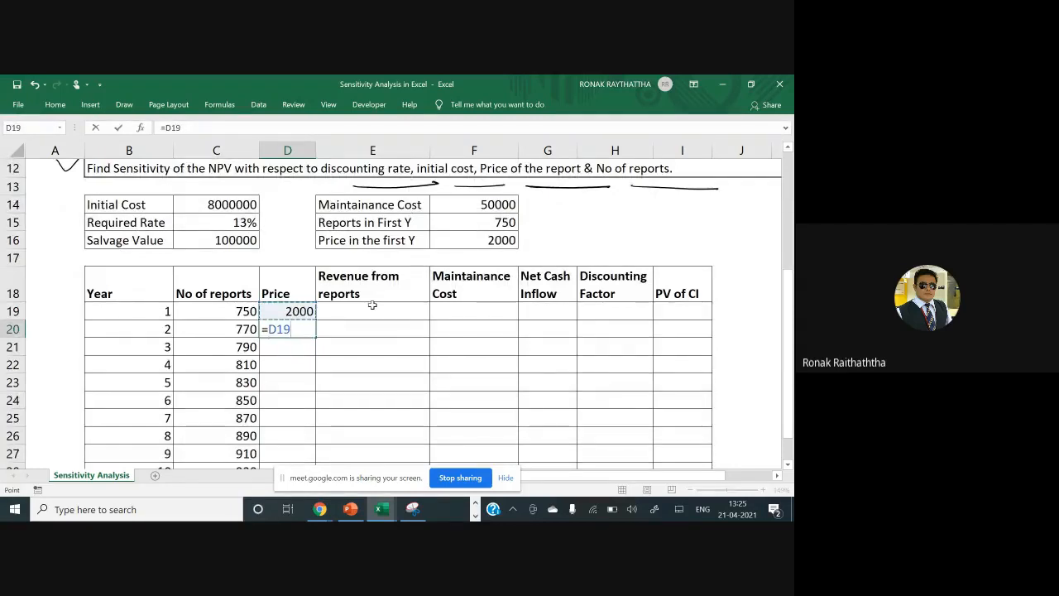
{"action": "type", "text": "+5"}
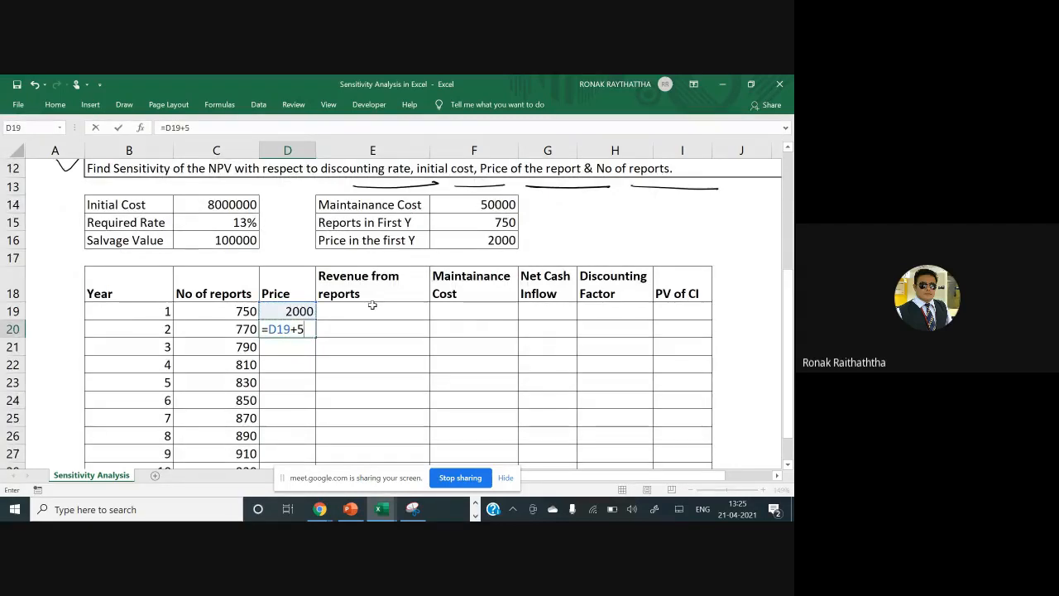
{"action": "type", "text": "%"}
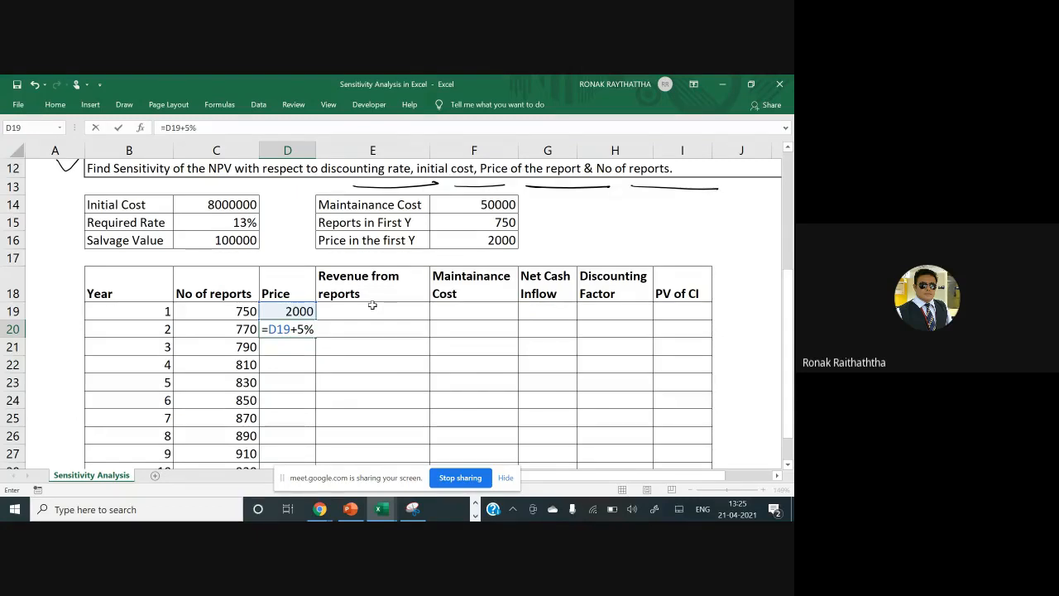
{"action": "type", "text": "*"}
{"action": "left_click", "coordinate": [296, 311]}
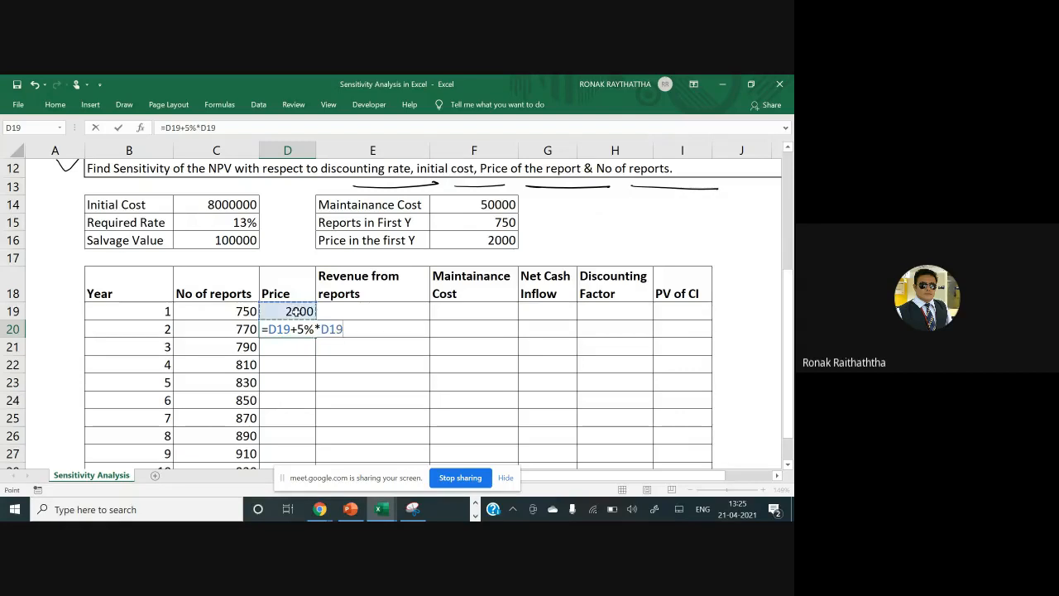
{"action": "key", "text": "ctrl+Return"}
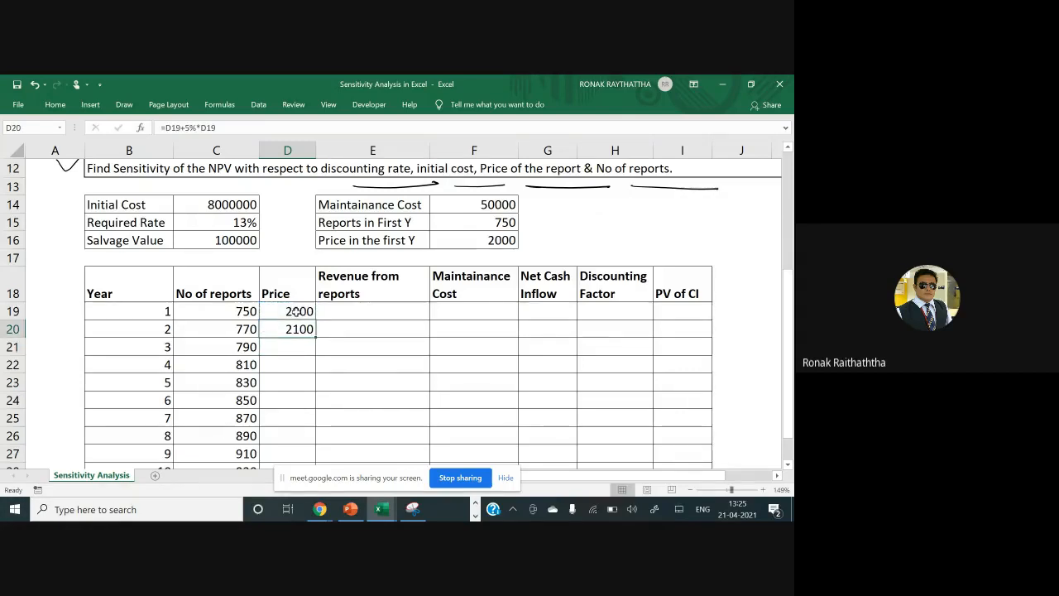
Copy the price formula from D20 into D21:D28 for years 3 to 10
{"action": "key", "text": "ctrl+c"}
{"action": "key", "text": "Down"}
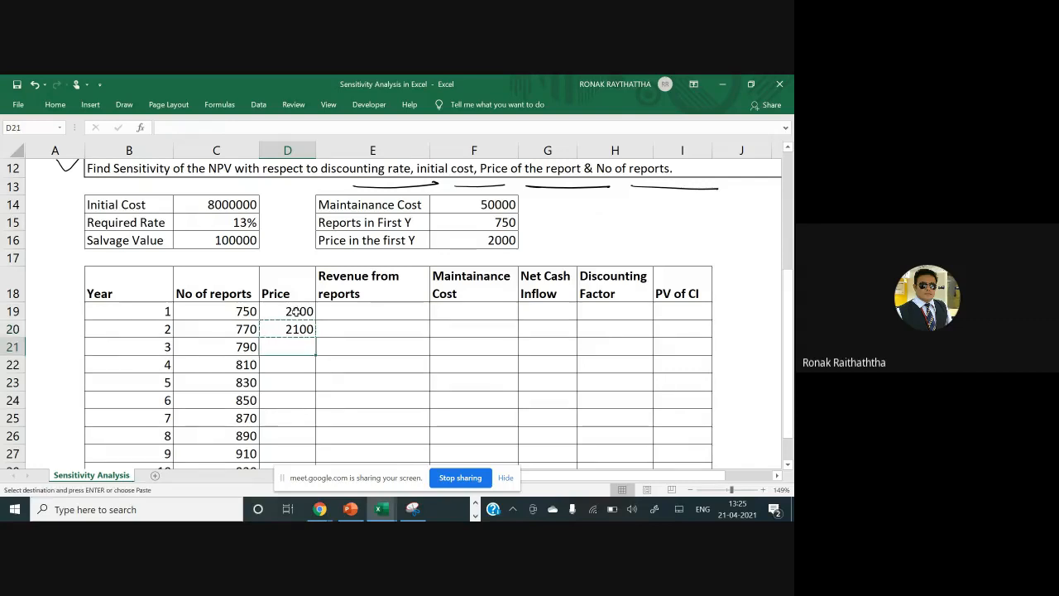
{"action": "key", "text": "shift+Down"}
{"action": "key", "text": "shift+Down"}
{"action": "key", "text": "shift+Down"}
{"action": "key", "text": "shift+Down"}
{"action": "key", "text": "shift+Down"}
{"action": "key", "text": "shift+Down"}
{"action": "key", "text": "shift+Down"}
{"action": "scroll", "coordinate": [296, 311], "scroll_direction": "down", "scroll_amount": 1}
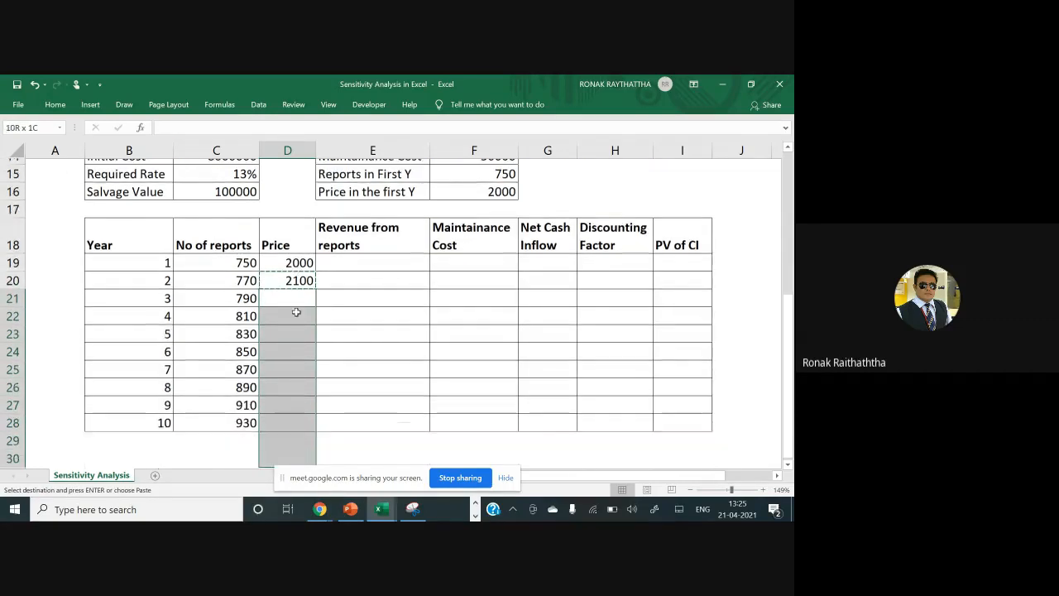
{"action": "key", "text": "ctrl+v"}
{"action": "key", "text": "Escape"}
Format the Price values in D19:D28 as numbers without decimal places
{"action": "key", "text": "ctrl+Up"}
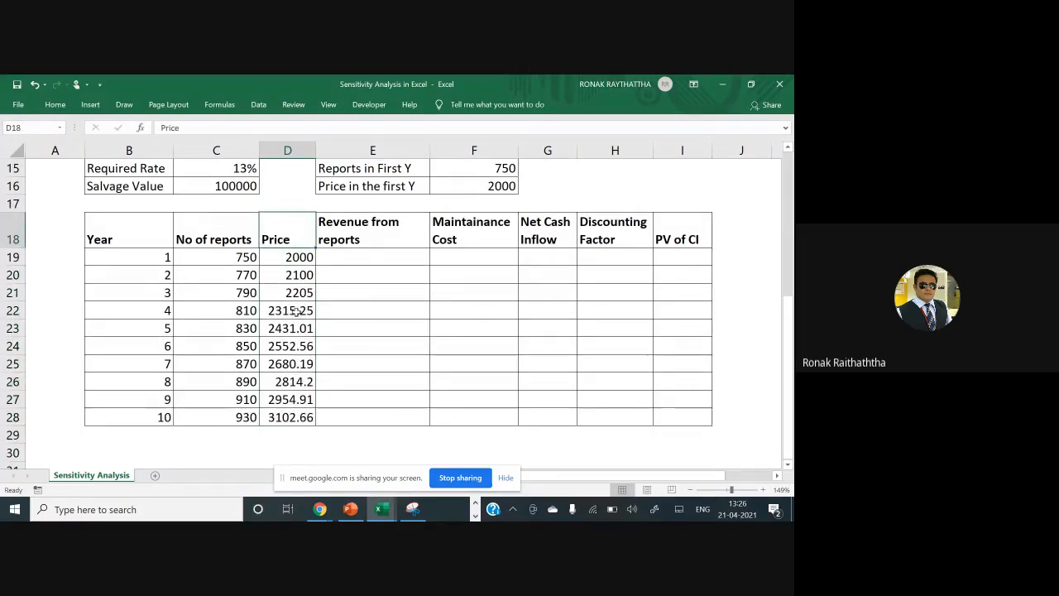
{"action": "key", "text": "Down"}
{"action": "key", "text": "ctrl+shift+Down"}
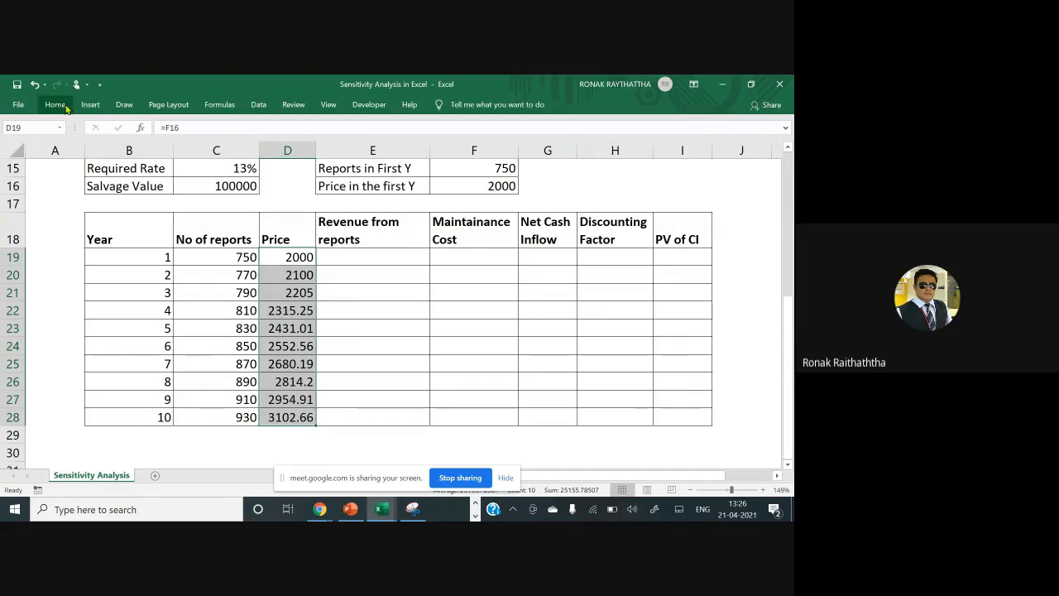
{"action": "left_click", "coordinate": [58, 105]}
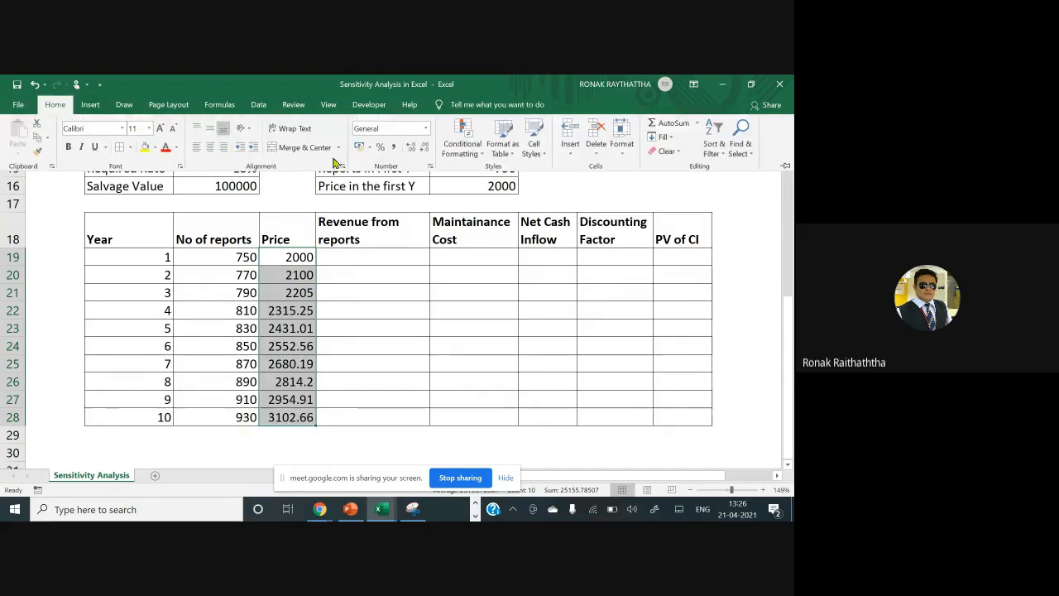
{"action": "left_click", "coordinate": [408, 154]}
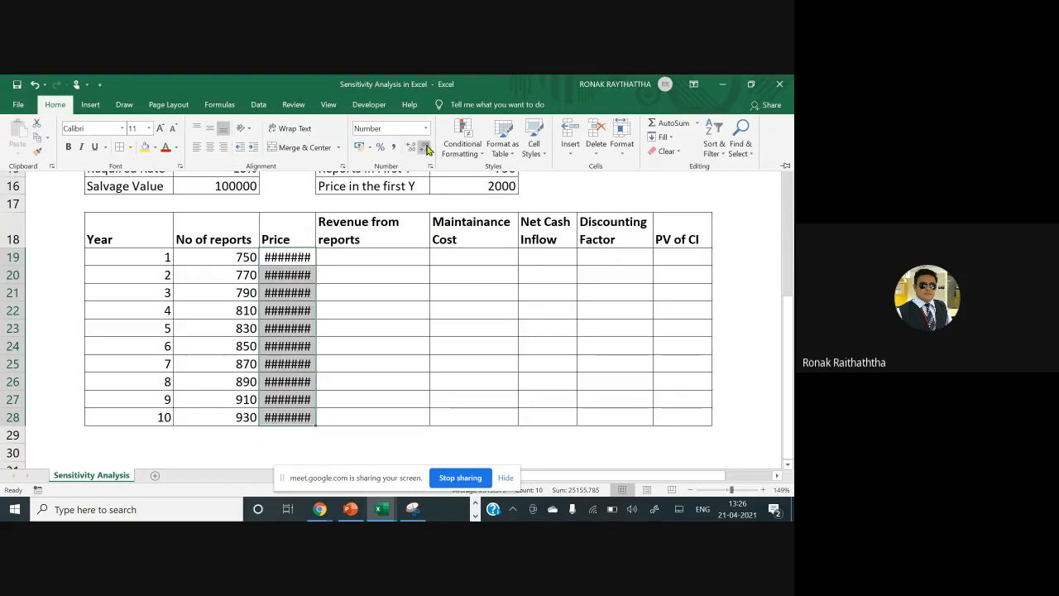
{"action": "left_click", "coordinate": [424, 148]}
{"action": "left_click", "coordinate": [425, 148]}
{"action": "left_click", "coordinate": [425, 148]}
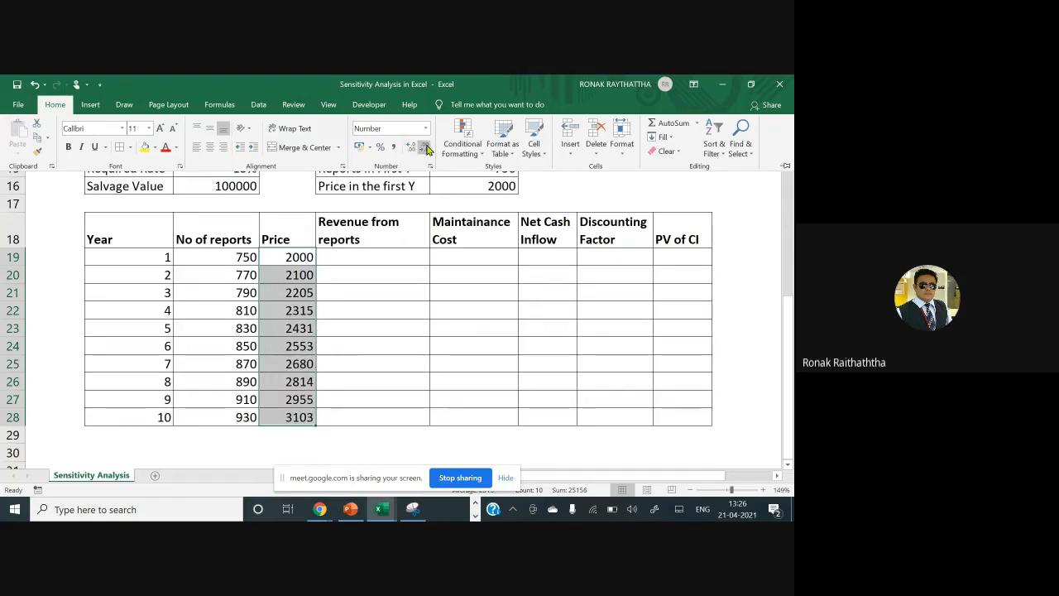
Calculate the year 1 revenue from reports in E19 with the formula =C19*D19
{"action": "left_click", "coordinate": [348, 259]}
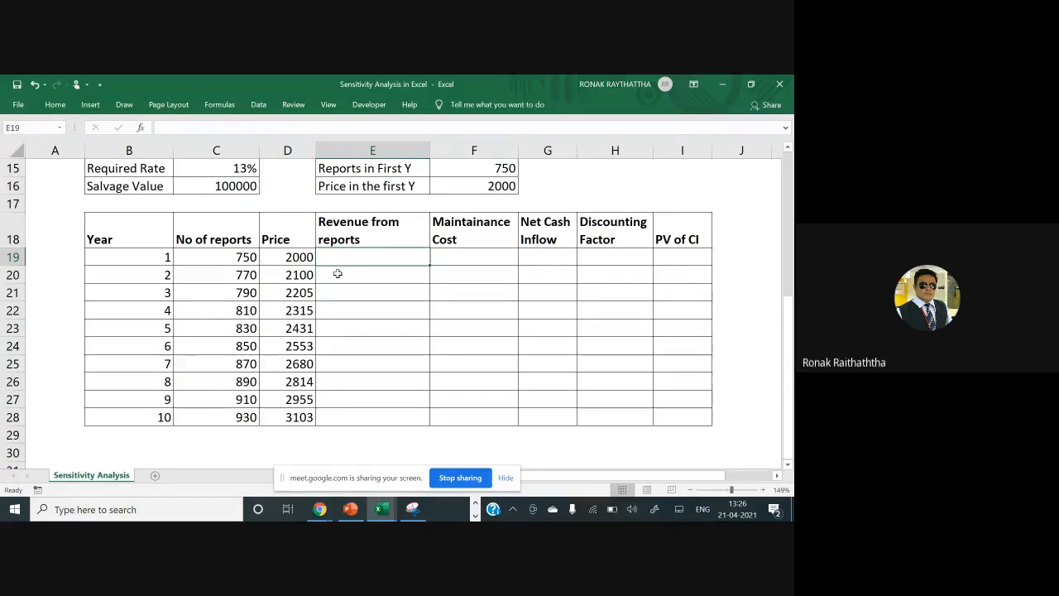
{"action": "type", "text": "="}
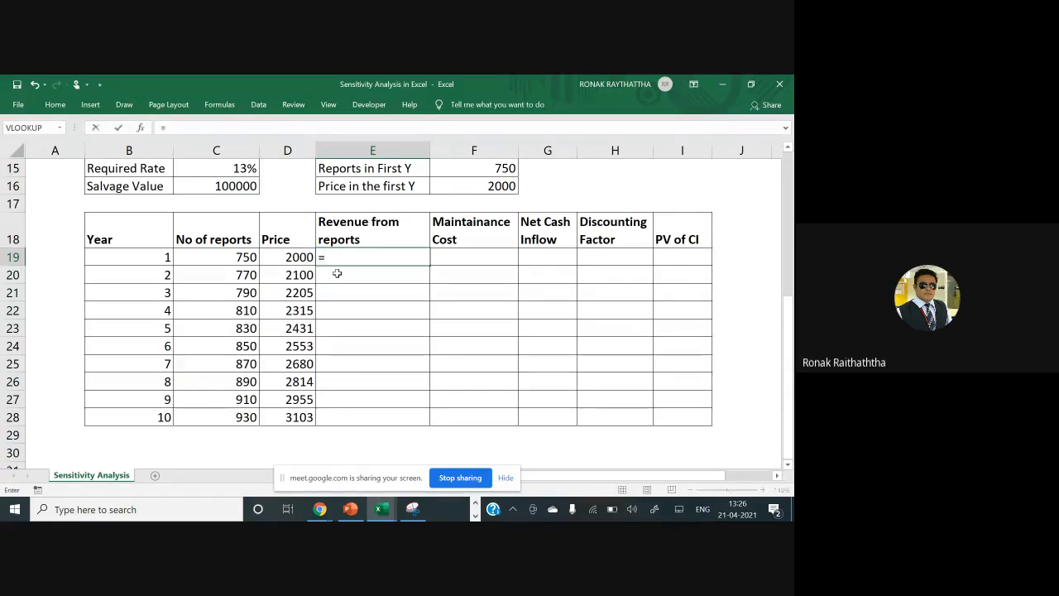
{"action": "left_click", "coordinate": [211, 257]}
{"action": "type", "text": "*"}
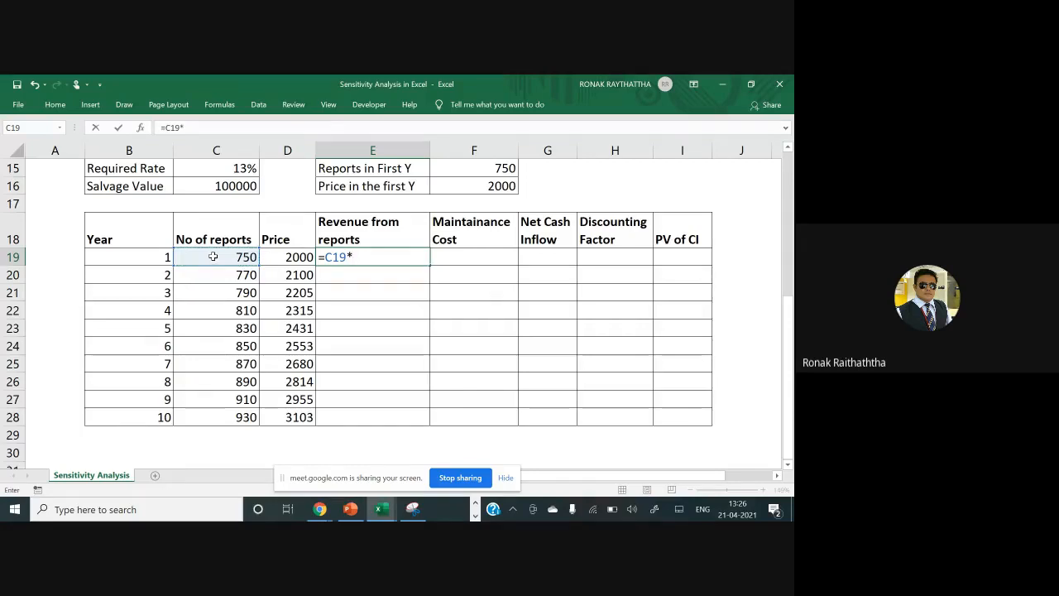
{"action": "left_click", "coordinate": [283, 253]}
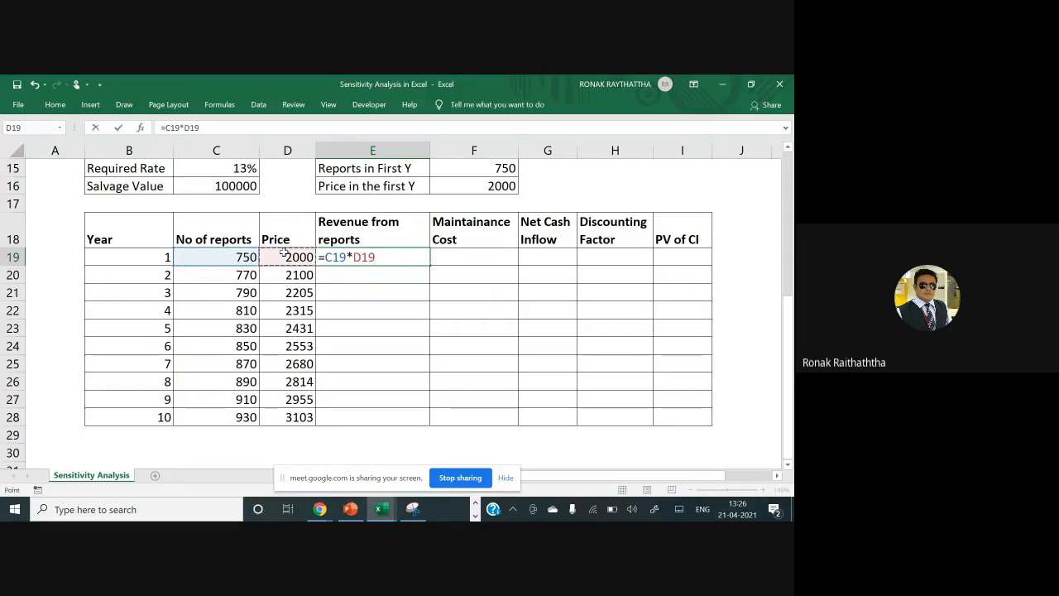
{"action": "key", "text": "Return"}
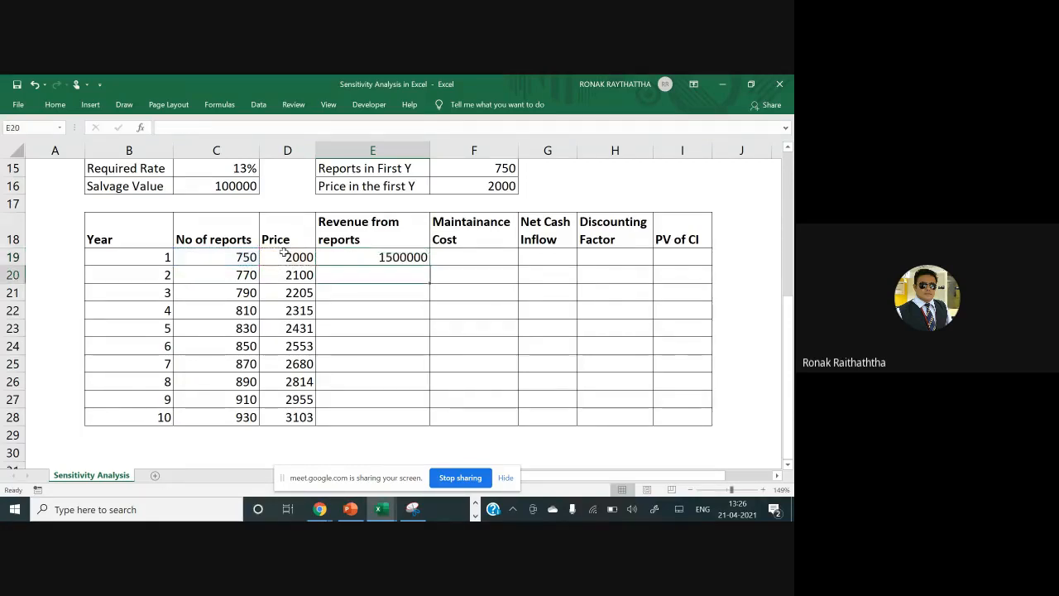
Copy the revenue formula from E19 into E20:E28 for years 2 to 10
{"action": "key", "text": "Up"}
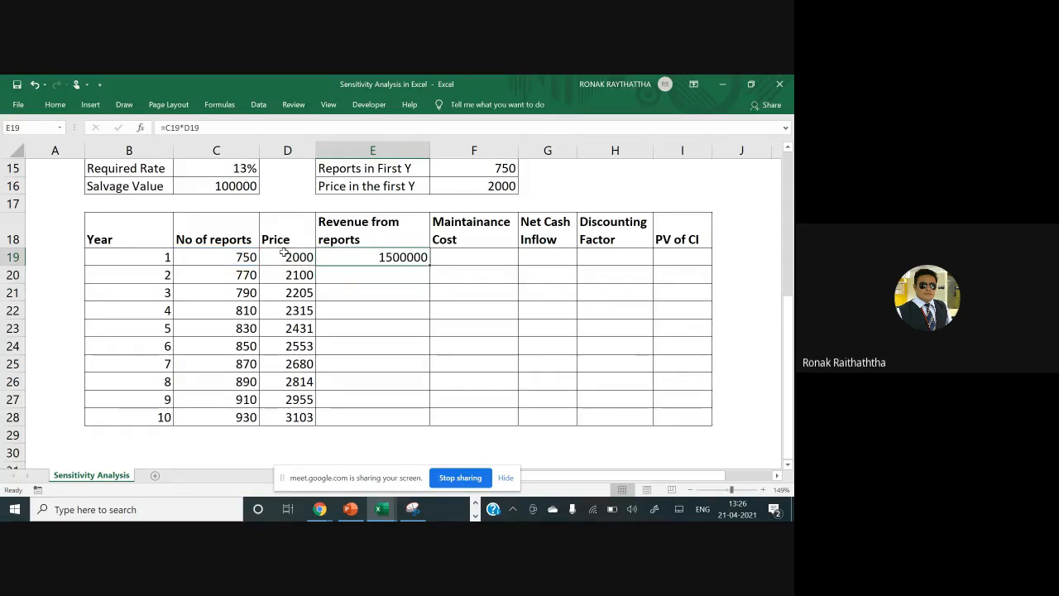
{"action": "key", "text": "ctrl+c"}
{"action": "key", "text": "Down"}
{"action": "key", "text": "shift+Down"}
{"action": "key", "text": "shift+Down"}
{"action": "key", "text": "shift+Down"}
{"action": "key", "text": "shift+Down"}
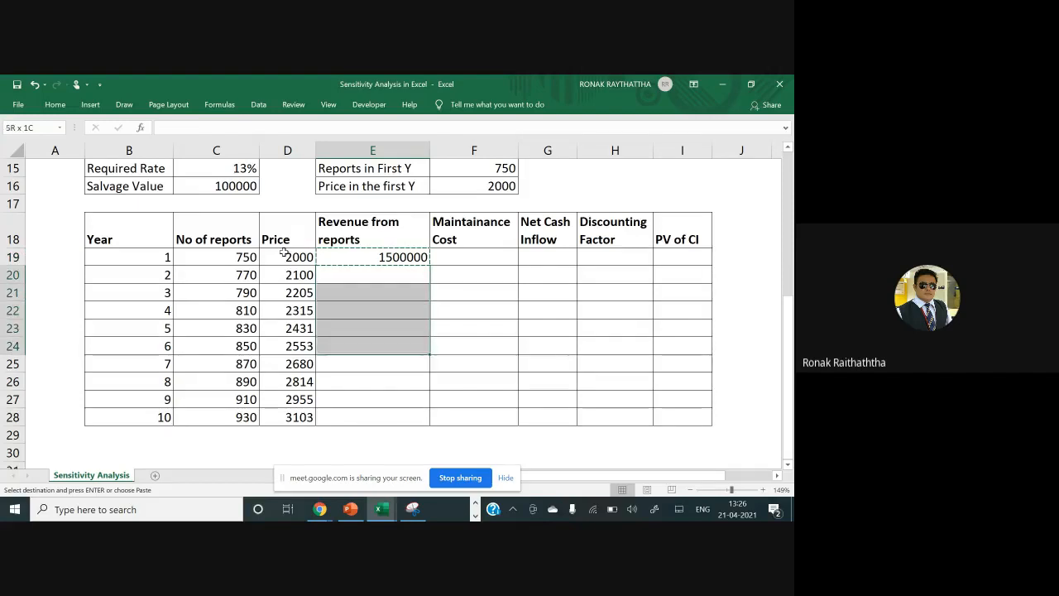
{"action": "key", "text": "shift+Down"}
{"action": "key", "text": "shift+Down"}
{"action": "key", "text": "shift+Down"}
{"action": "key", "text": "shift+Down"}
{"action": "key", "text": "Return"}
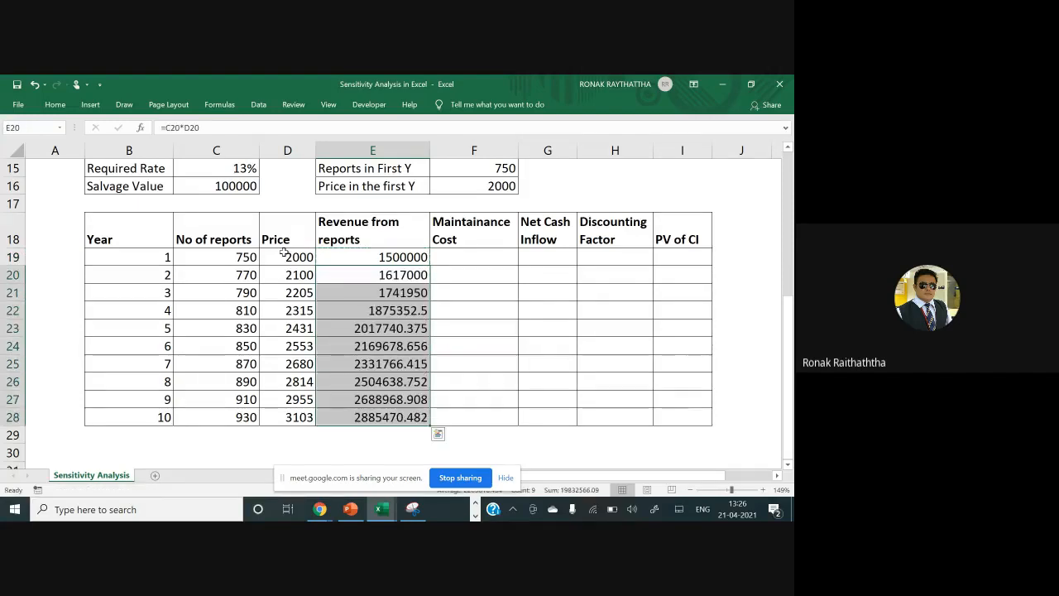
Format the Revenue from reports values in E19:E28 as numbers without decimal places
{"action": "key", "text": "Up"}
{"action": "key", "text": "ctrl+shift+Down"}
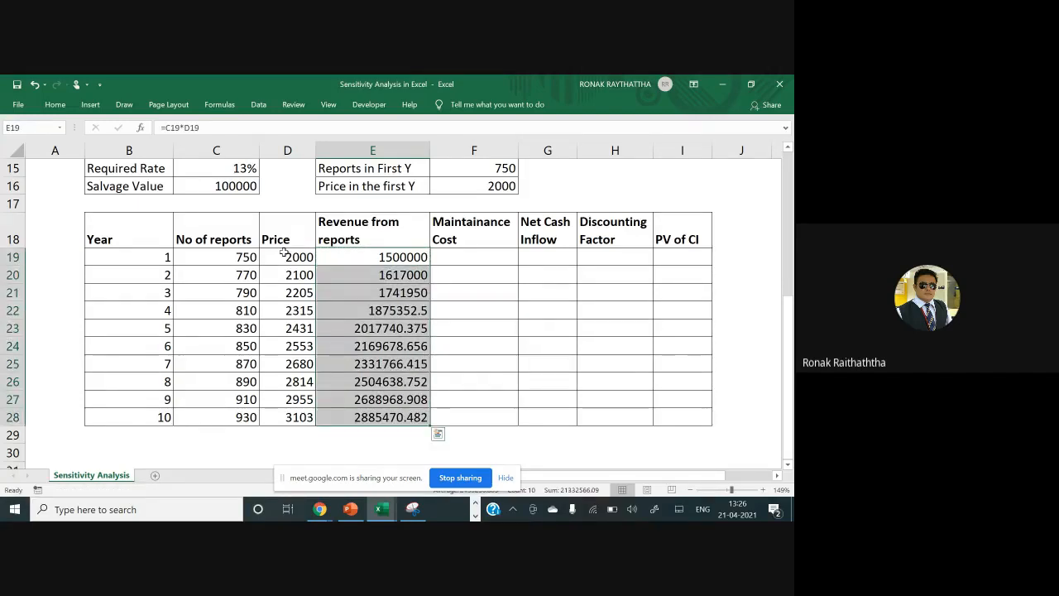
{"action": "left_click", "coordinate": [54, 104]}
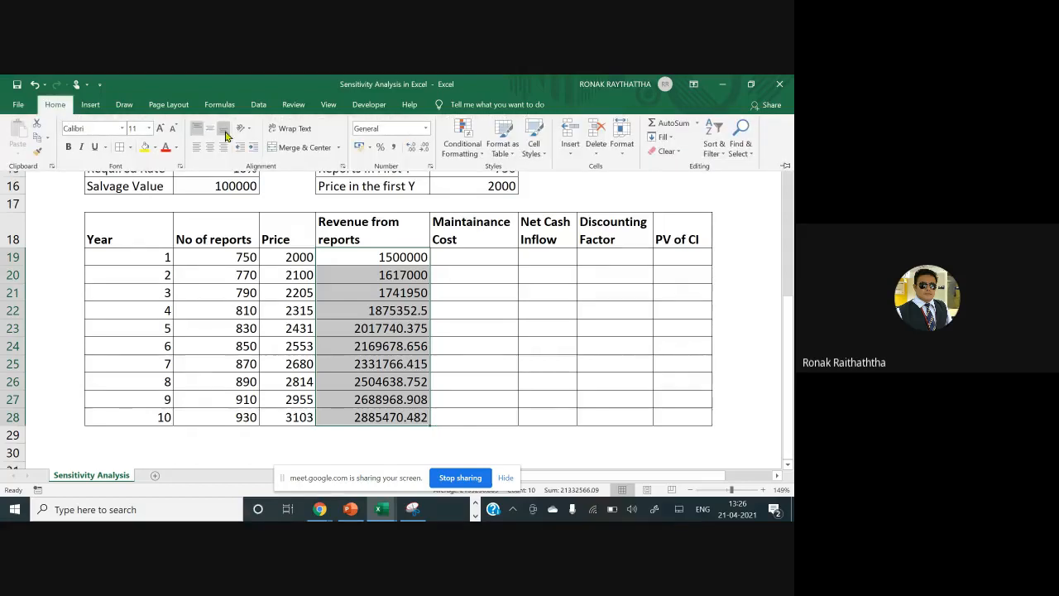
{"action": "left_click", "coordinate": [426, 154]}
{"action": "left_click", "coordinate": [425, 154]}
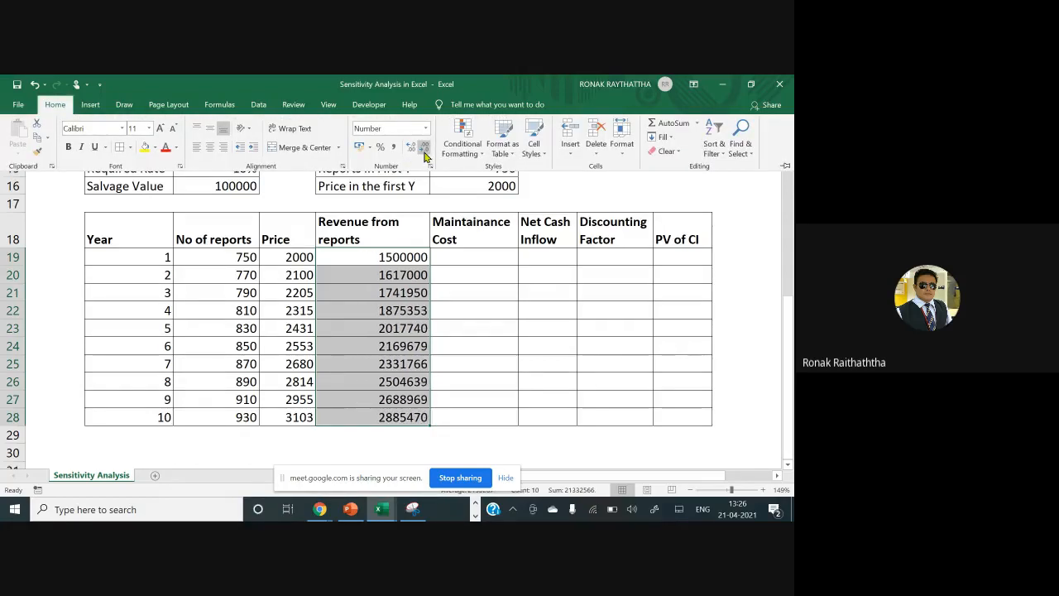
{"action": "left_click", "coordinate": [425, 154]}
Select the year 1 Maintainance Cost cell, F19, and switch to the Google Meet window to view the chat
{"action": "left_click", "coordinate": [459, 260]}
{"action": "left_click", "coordinate": [458, 259]}
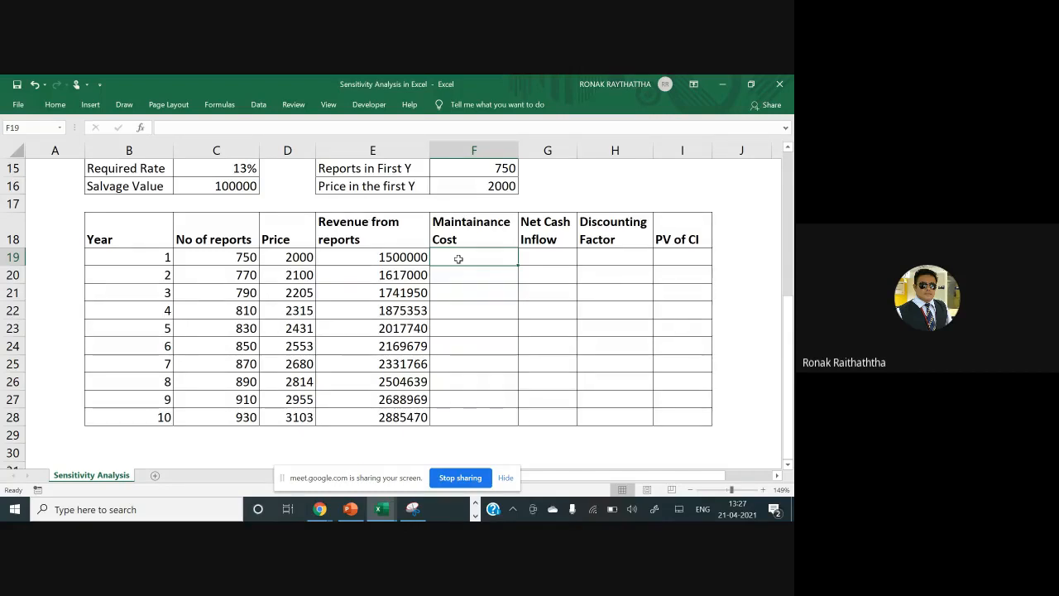
{"action": "key", "text": "alt+Tab"}
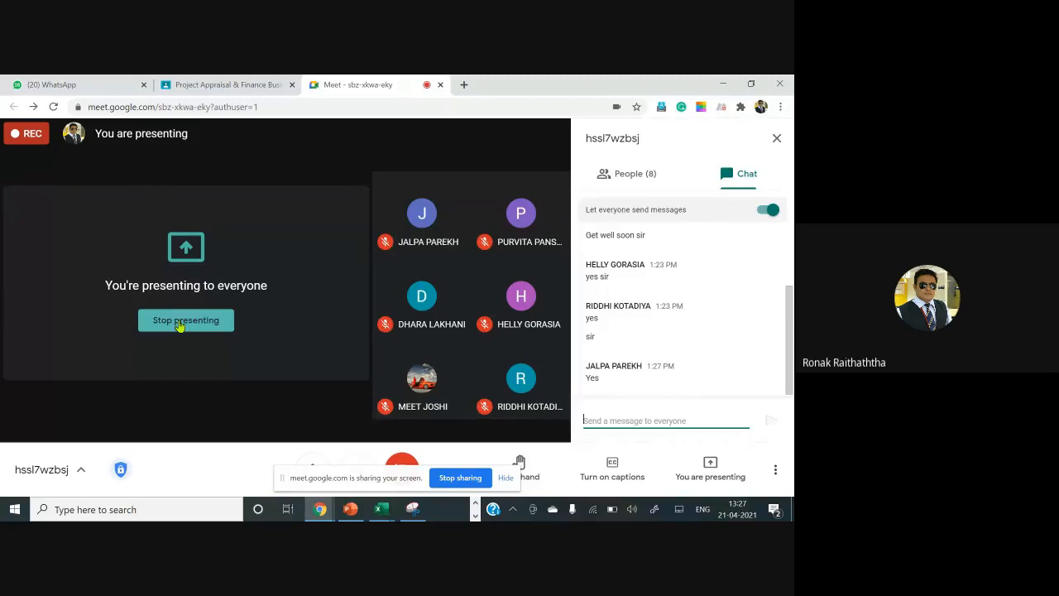
Return to the Excel workbook and link the year 1 Maintainance Cost in F19 to the input value with =F14
{"action": "key", "text": "alt+Tab"}
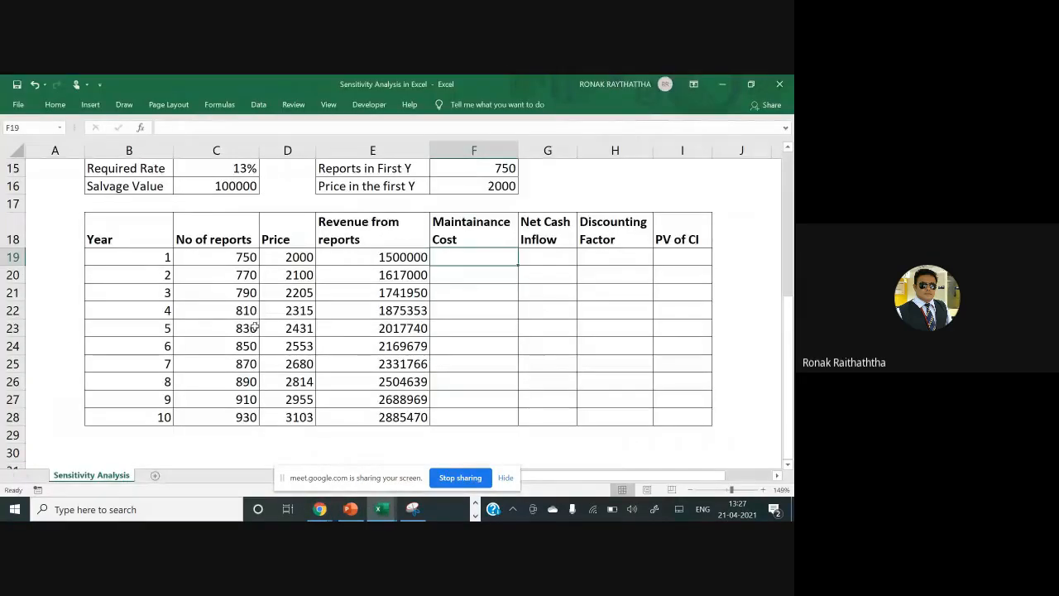
{"action": "scroll", "coordinate": [256, 328], "scroll_direction": "up", "scroll_amount": 2}
{"action": "scroll", "coordinate": [256, 327], "scroll_direction": "down", "scroll_amount": 1}
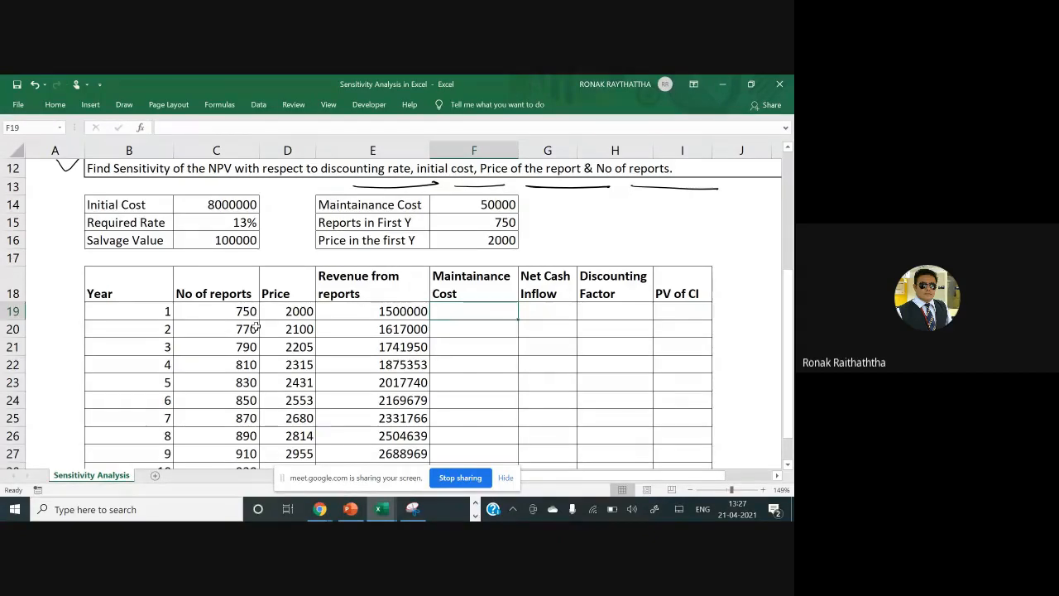
{"action": "type", "text": "="}
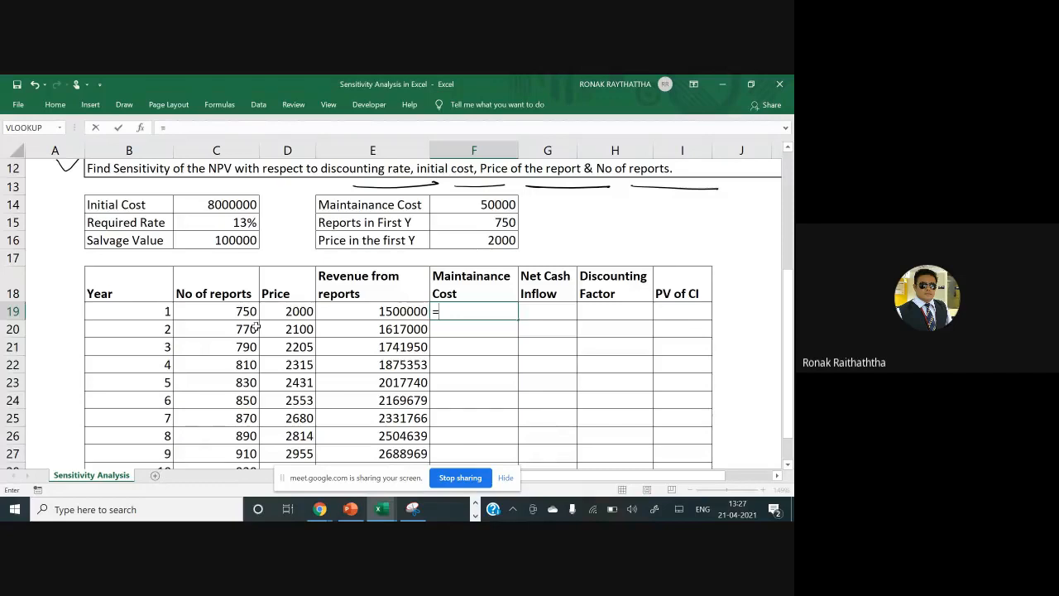
{"action": "left_click", "coordinate": [473, 204]}
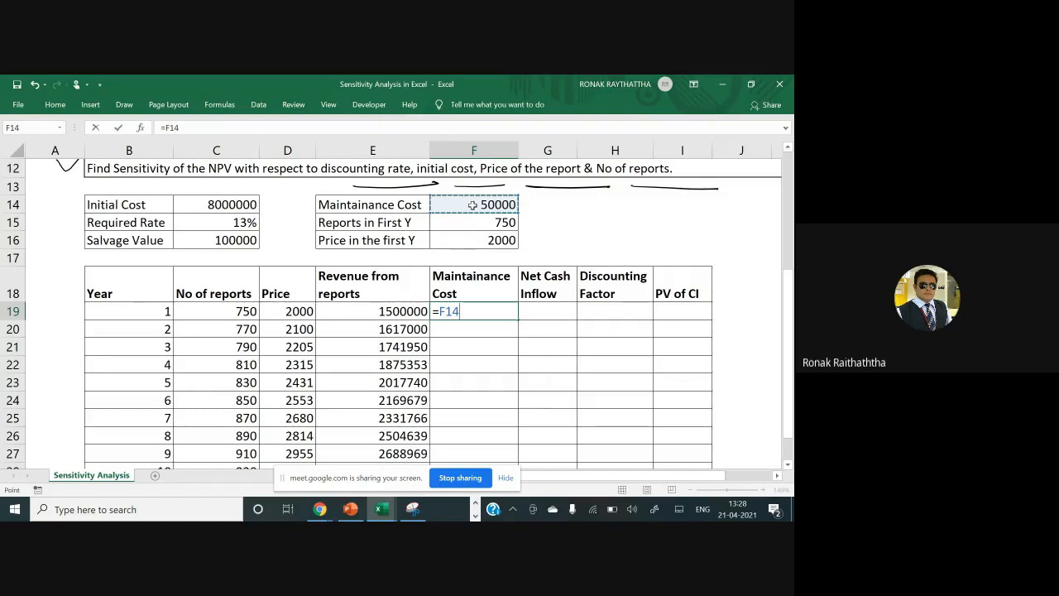
{"action": "key", "text": "ctrl+Return"}
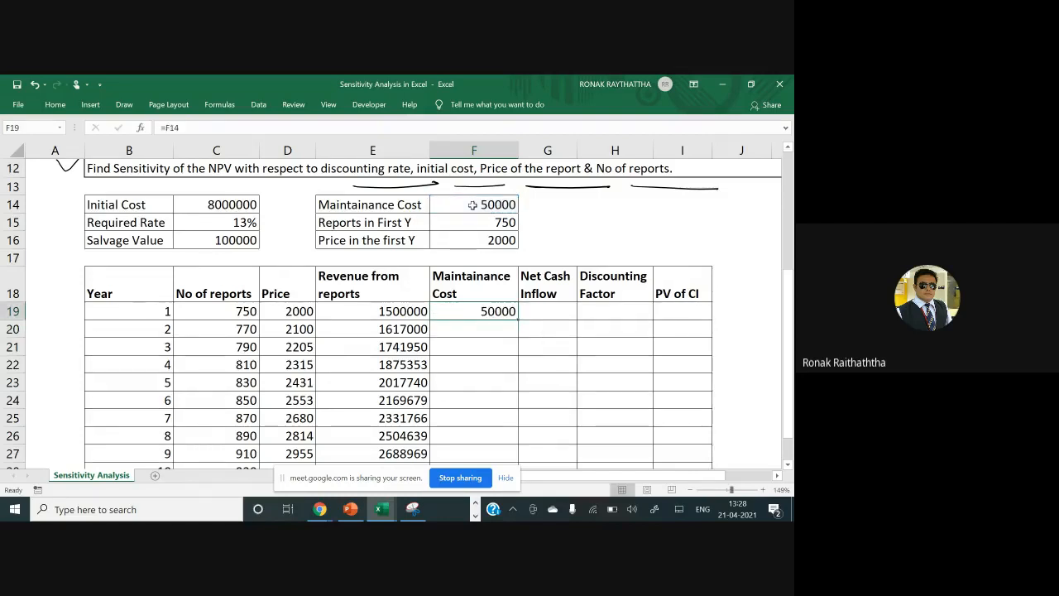
{"action": "key", "text": "Down"}
{"action": "type", "text": "="}
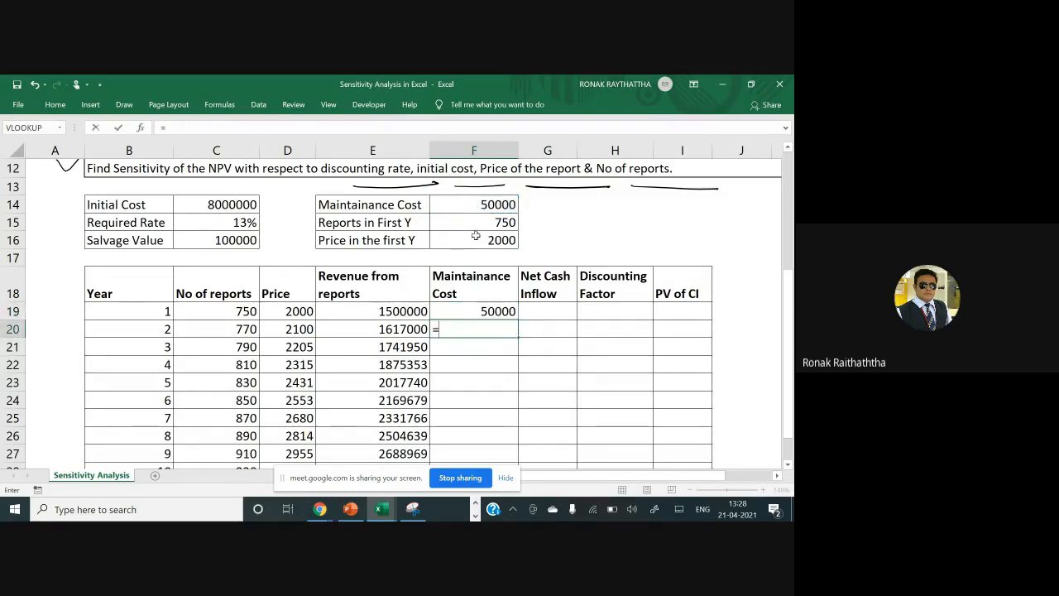
{"action": "left_click", "coordinate": [493, 312]}
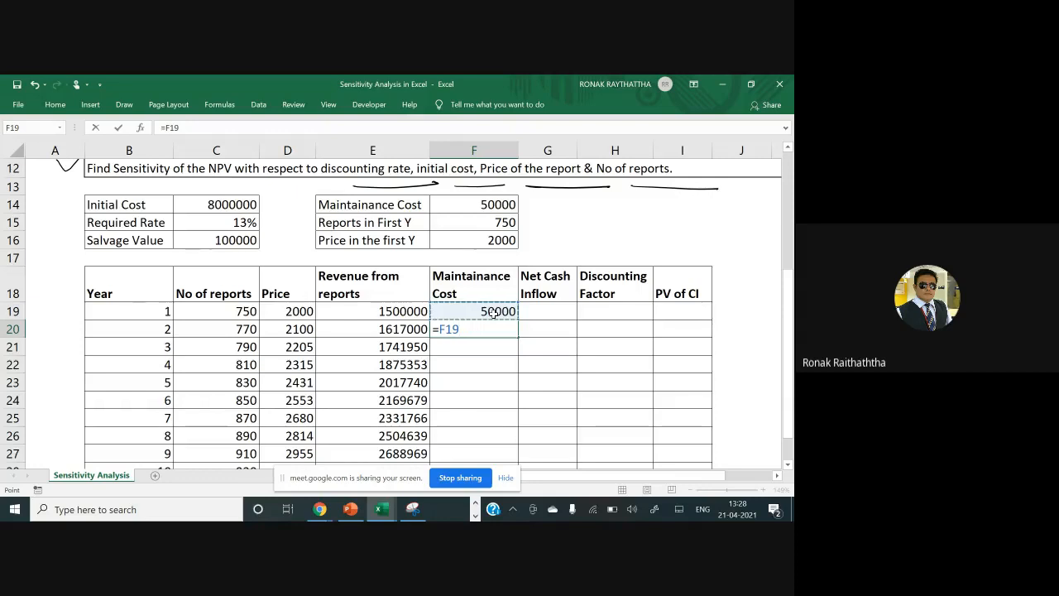
{"action": "key", "text": "Escape"}
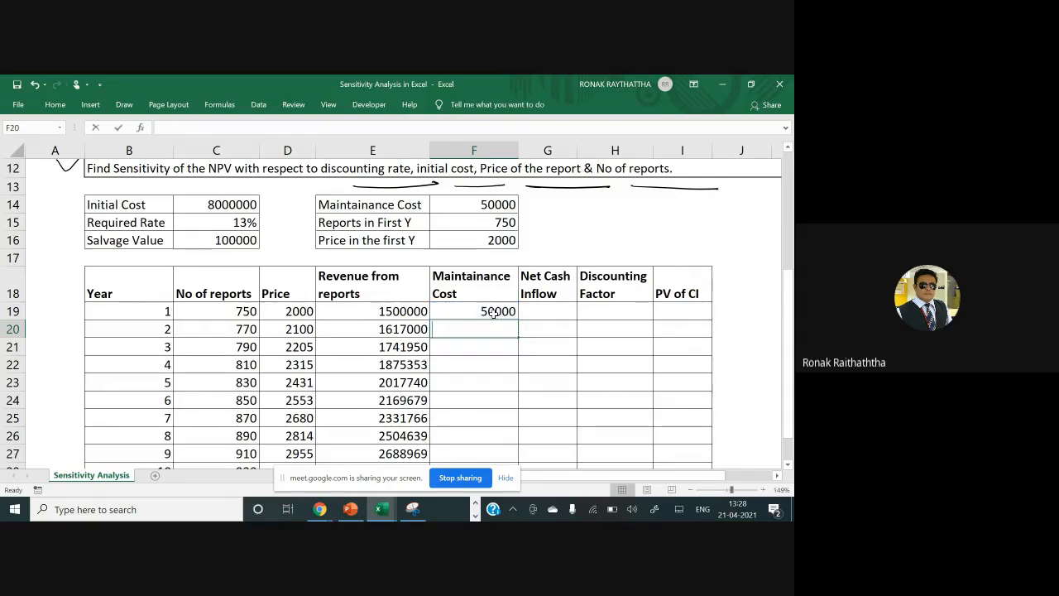
Calculate the year 2 Maintainance Cost in F20 with a 10% increase, using the formula =F19+10%*F19
{"action": "type", "text": "="}
{"action": "left_click", "coordinate": [491, 310]}
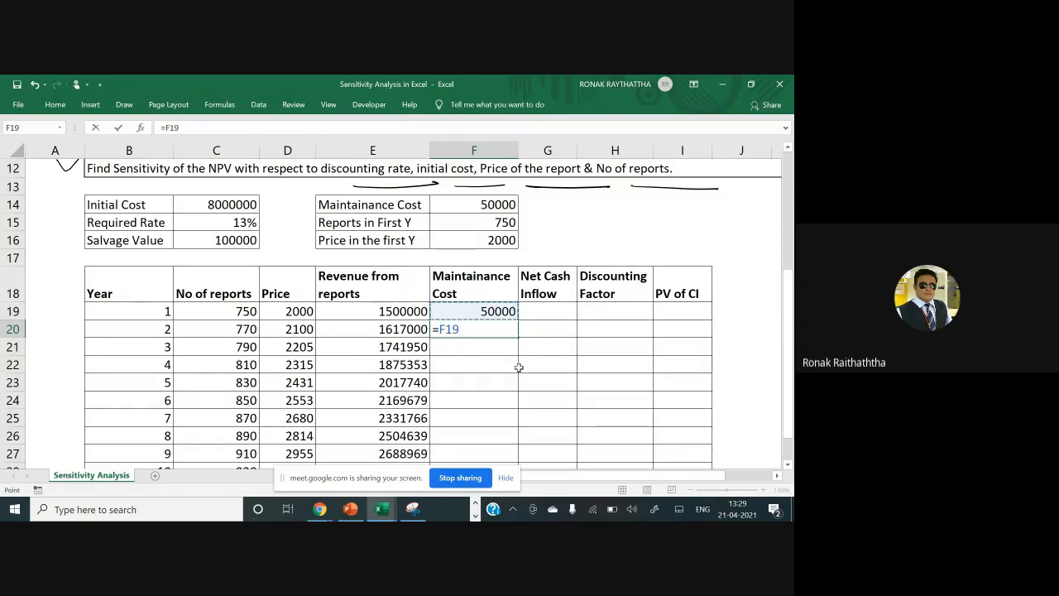
{"action": "type", "text": "+10%*"}
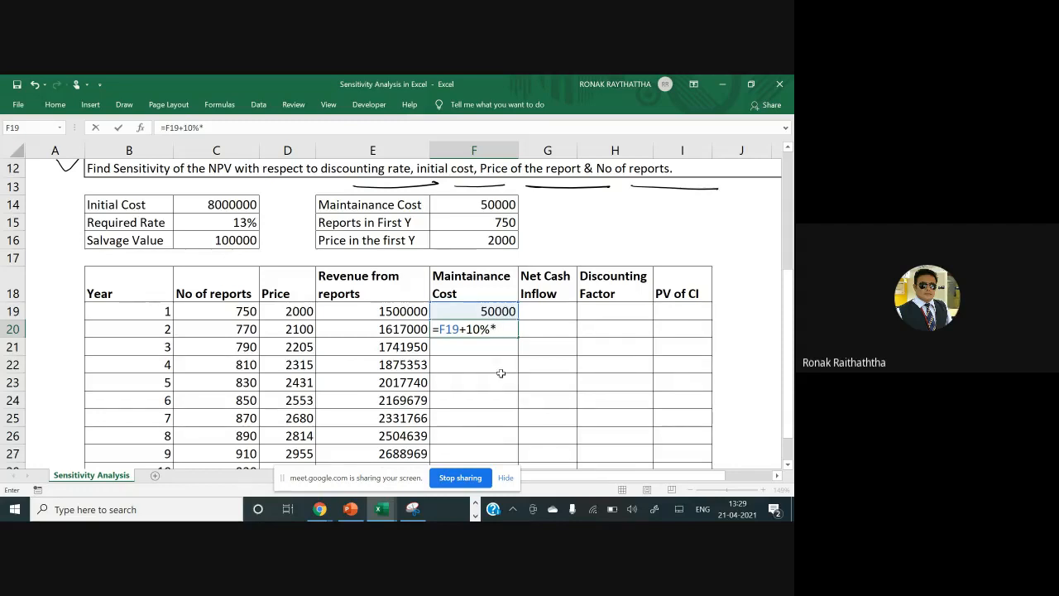
{"action": "left_click", "coordinate": [480, 309]}
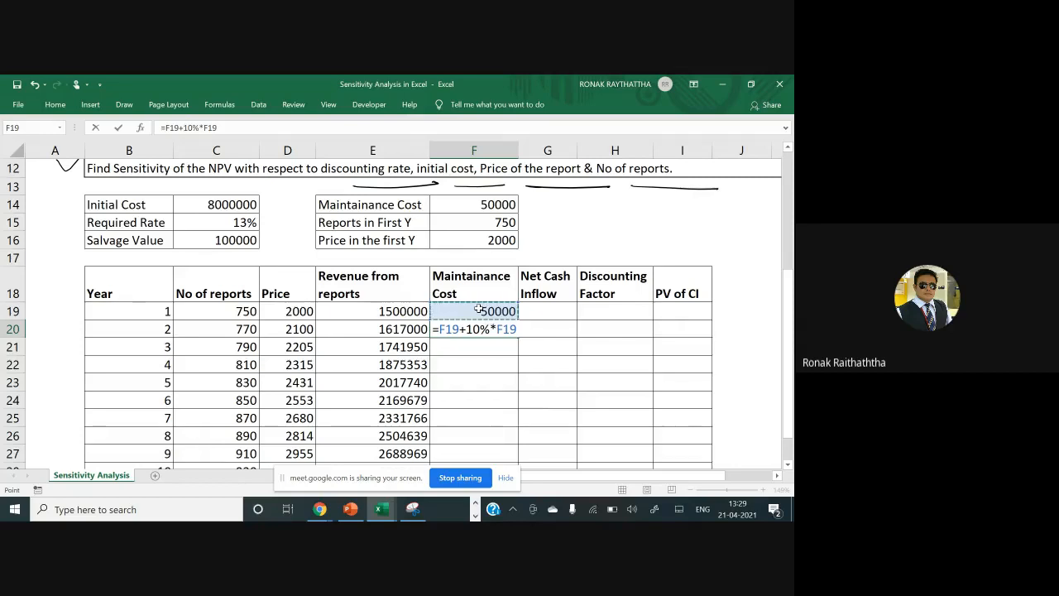
{"action": "key", "text": "ctrl+Return"}
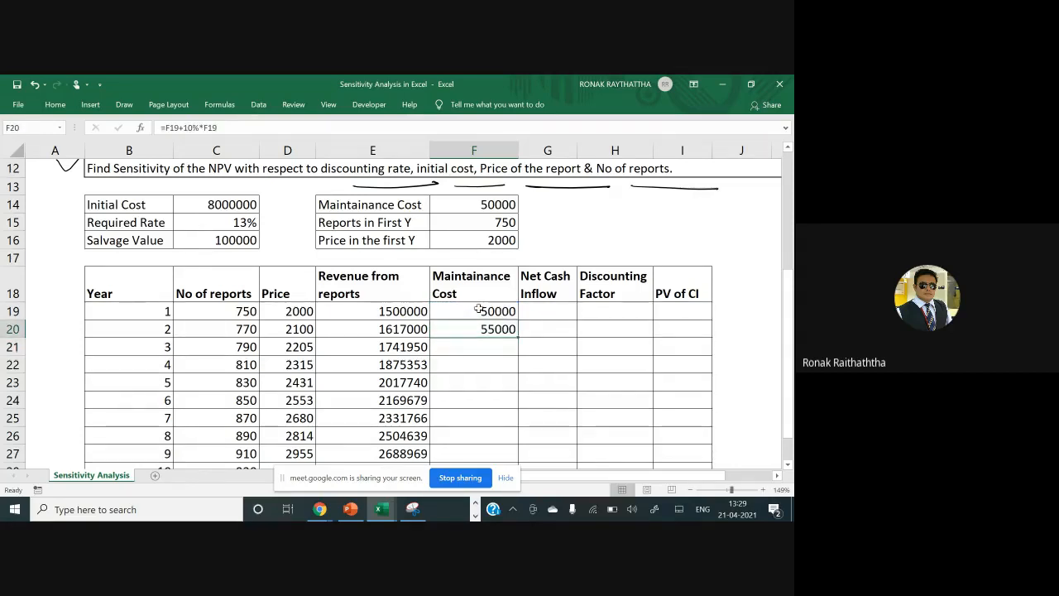
Copy the Maintainance Cost formula from F20 into F21:F28 for years 3 to 10
{"action": "key", "text": "ctrl+c"}
{"action": "key", "text": "Down"}
{"action": "key", "text": "shift+Down"}
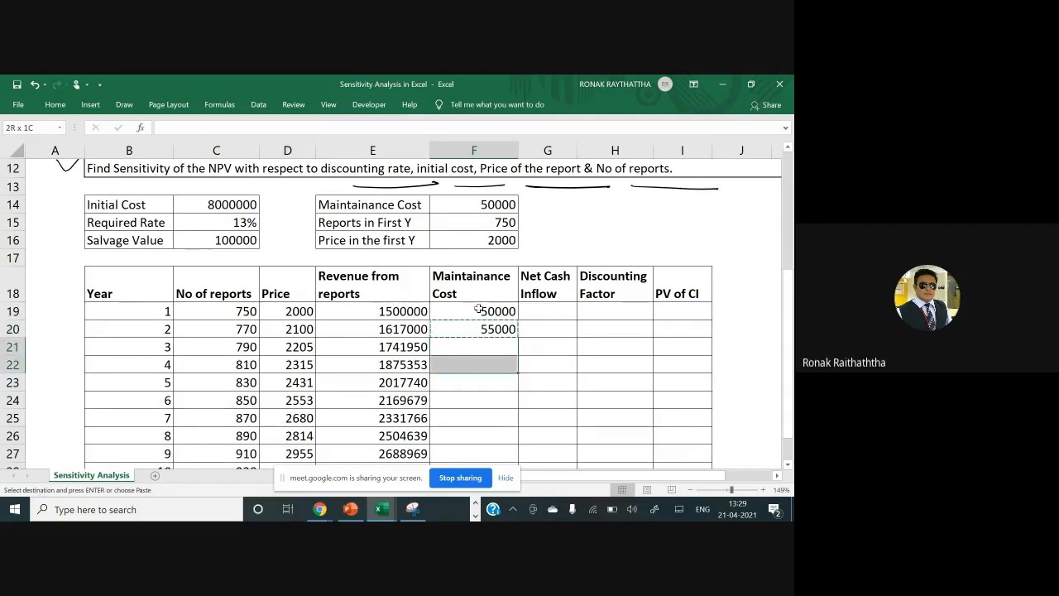
{"action": "key", "text": "shift+Down"}
{"action": "key", "text": "shift+Down"}
{"action": "key", "text": "shift+Down"}
{"action": "key", "text": "shift+Down"}
{"action": "key", "text": "shift+Down"}
{"action": "key", "text": "shift+Down"}
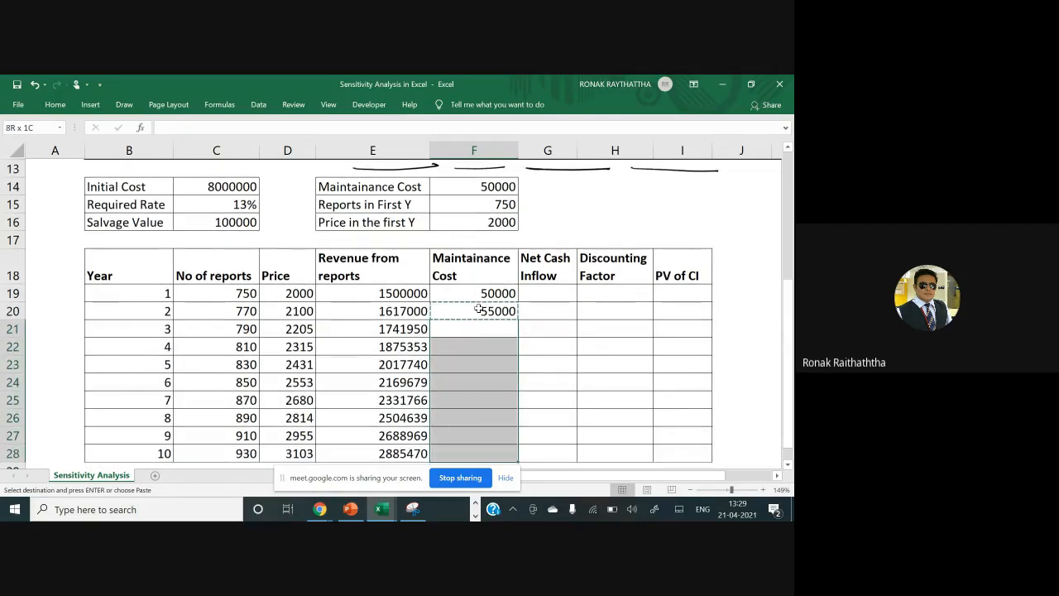
{"action": "key", "text": "Return"}
Format the Maintainance Cost values in F19:F28 as numbers without decimal places
{"action": "key", "text": "Up"}
{"action": "key", "text": "Up"}
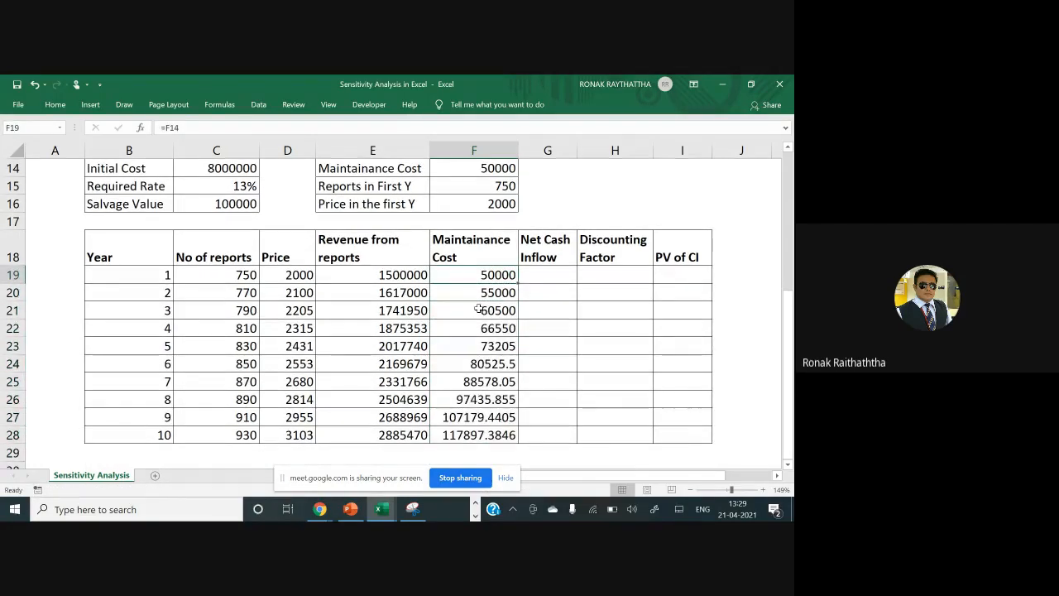
{"action": "key", "text": "ctrl+shift+Down"}
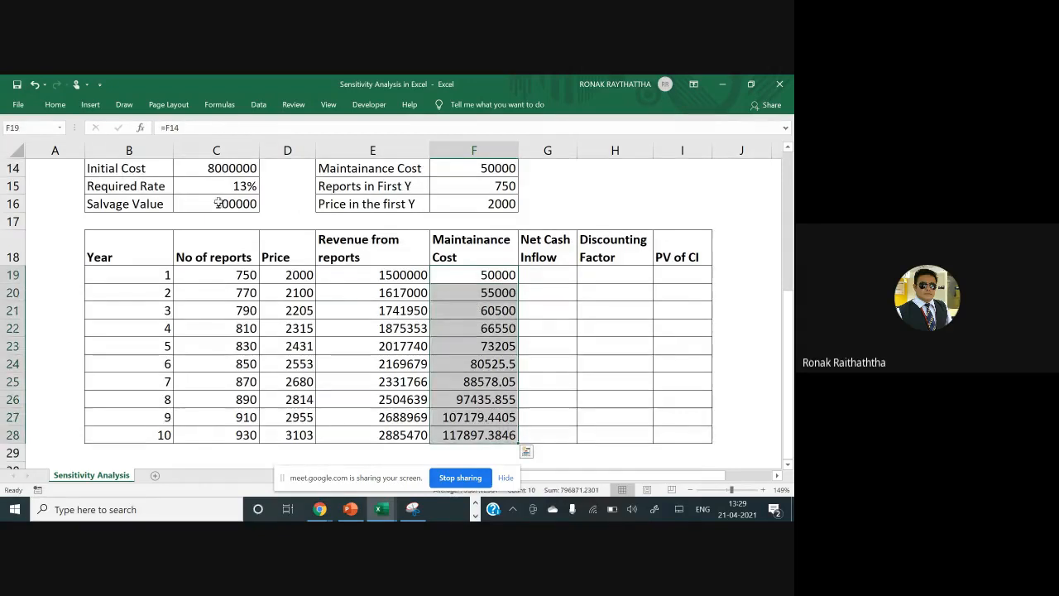
{"action": "left_click", "coordinate": [54, 105]}
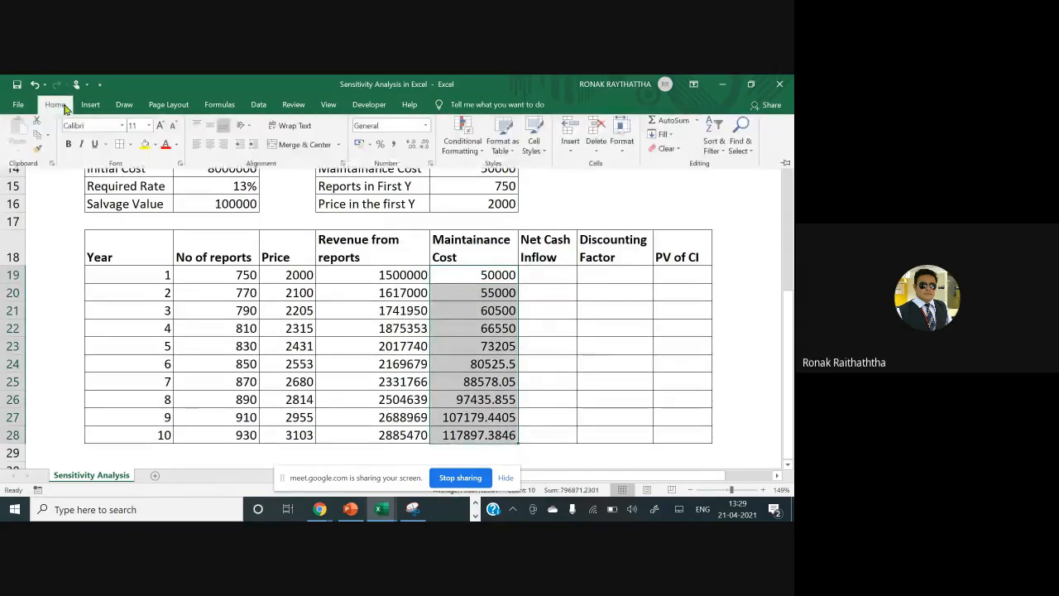
{"action": "left_click", "coordinate": [426, 154]}
{"action": "left_click", "coordinate": [425, 154]}
{"action": "left_click", "coordinate": [425, 154]}
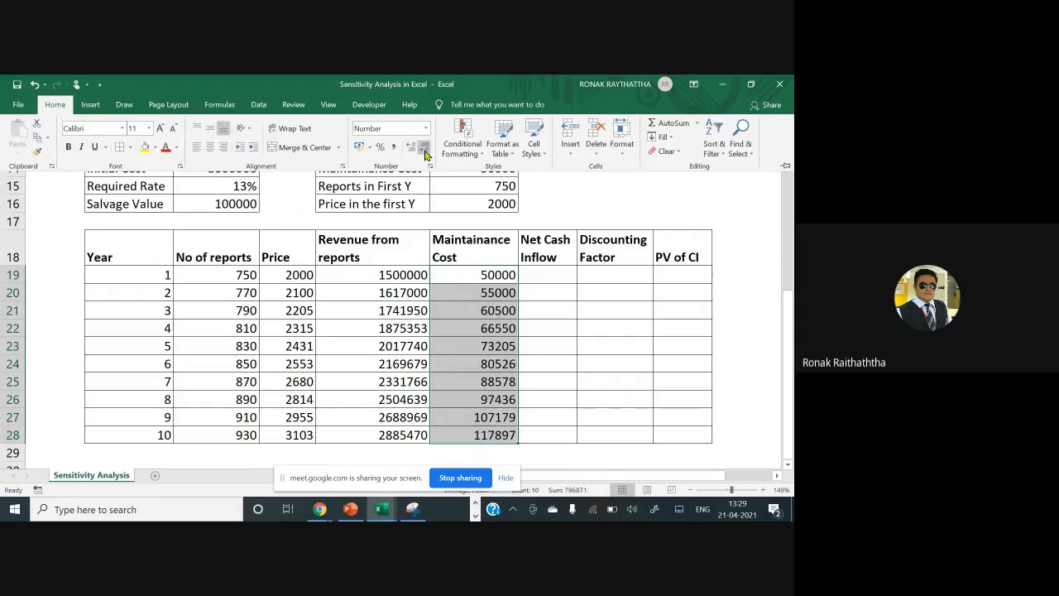
Calculate the year 1 Net Cash Inflow in G19 with the formula =E19-F19
{"action": "left_click", "coordinate": [543, 277]}
{"action": "scroll", "coordinate": [546, 269], "scroll_direction": "up", "scroll_amount": 1}
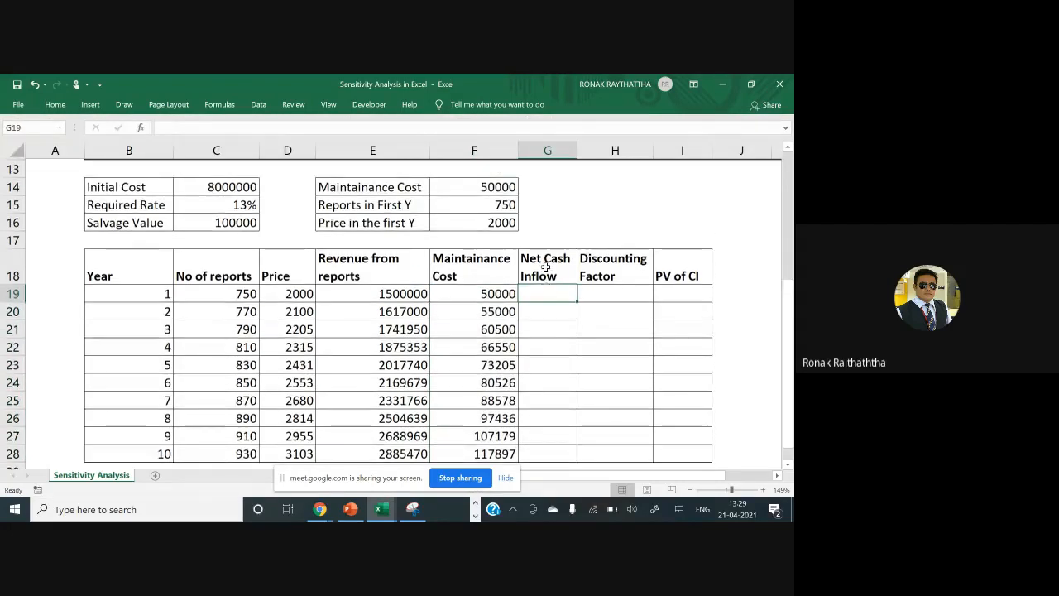
{"action": "scroll", "coordinate": [546, 267], "scroll_direction": "up", "scroll_amount": 2}
{"action": "scroll", "coordinate": [546, 267], "scroll_direction": "down", "scroll_amount": 3}
{"action": "type", "text": "="}
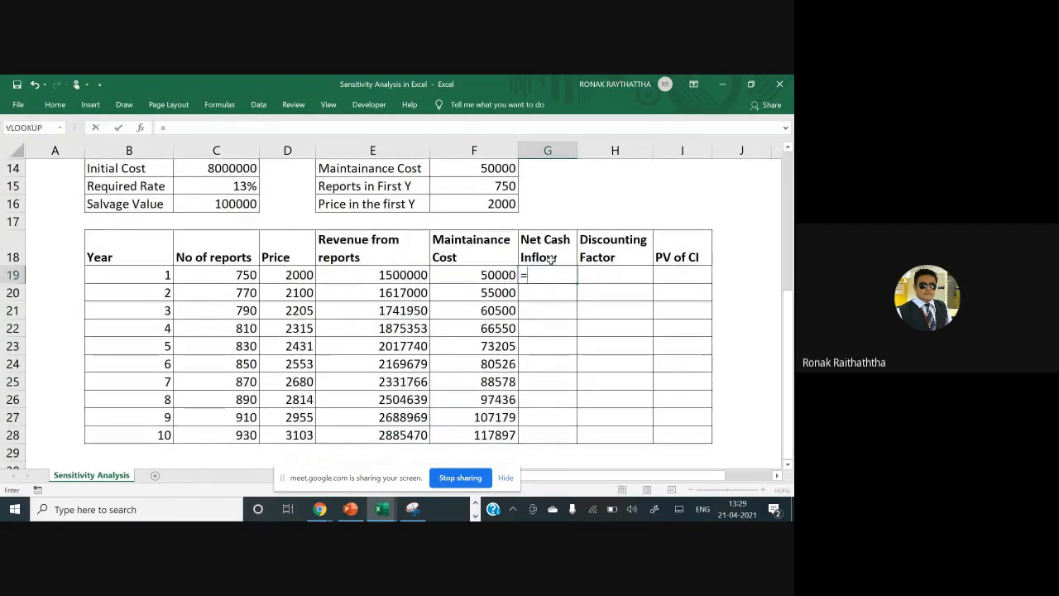
{"action": "left_click", "coordinate": [383, 275]}
{"action": "type", "text": "-"}
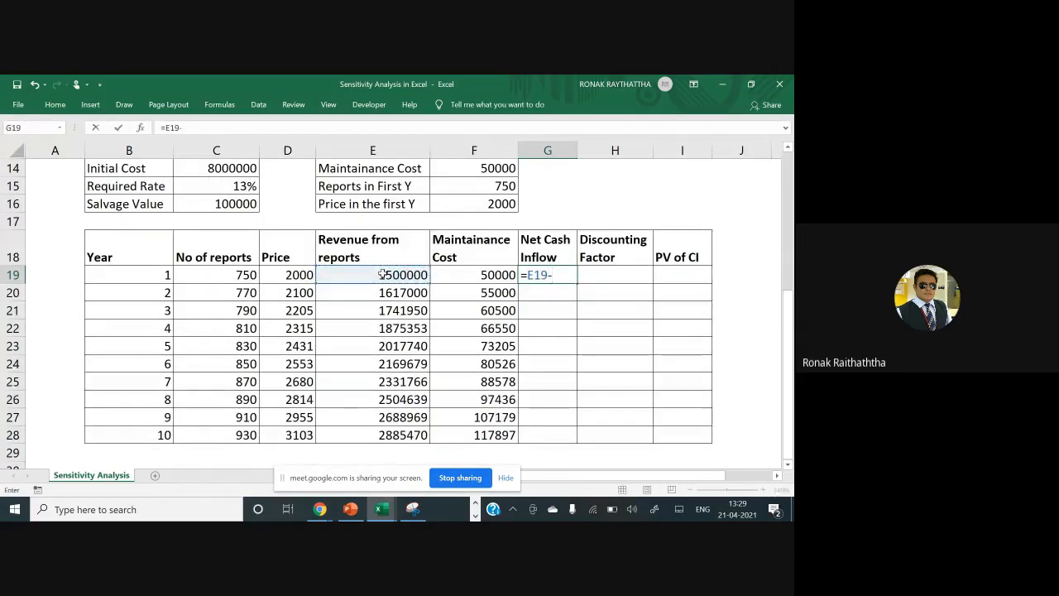
{"action": "left_click", "coordinate": [455, 276]}
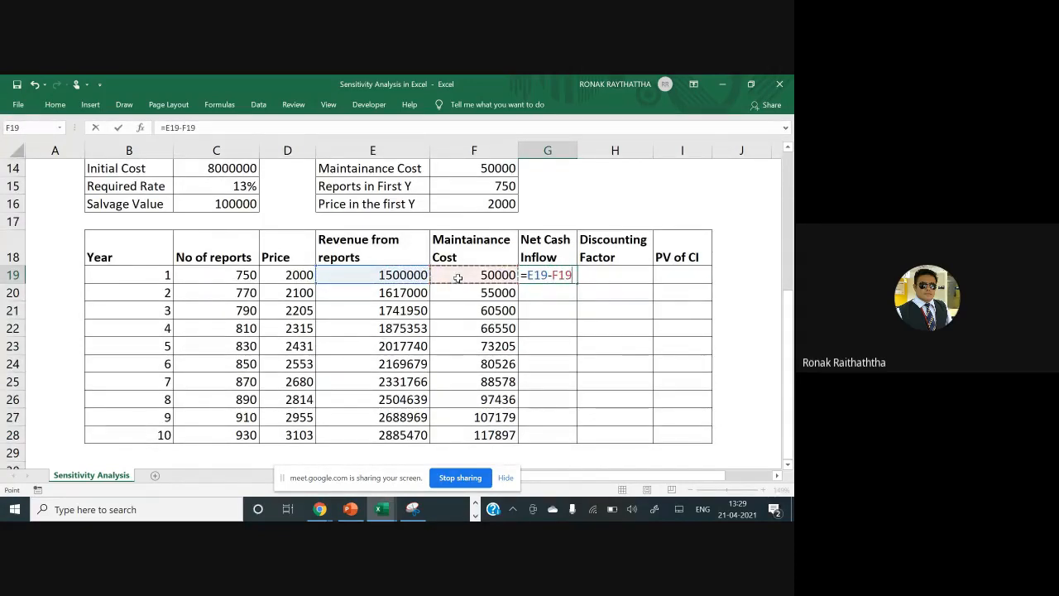
{"action": "key", "text": "Return"}
Copy the Net Cash Inflow formula from G19 into G20:G28 for years 2 to 10
{"action": "key", "text": "Up"}
{"action": "key", "text": "ctrl+c"}
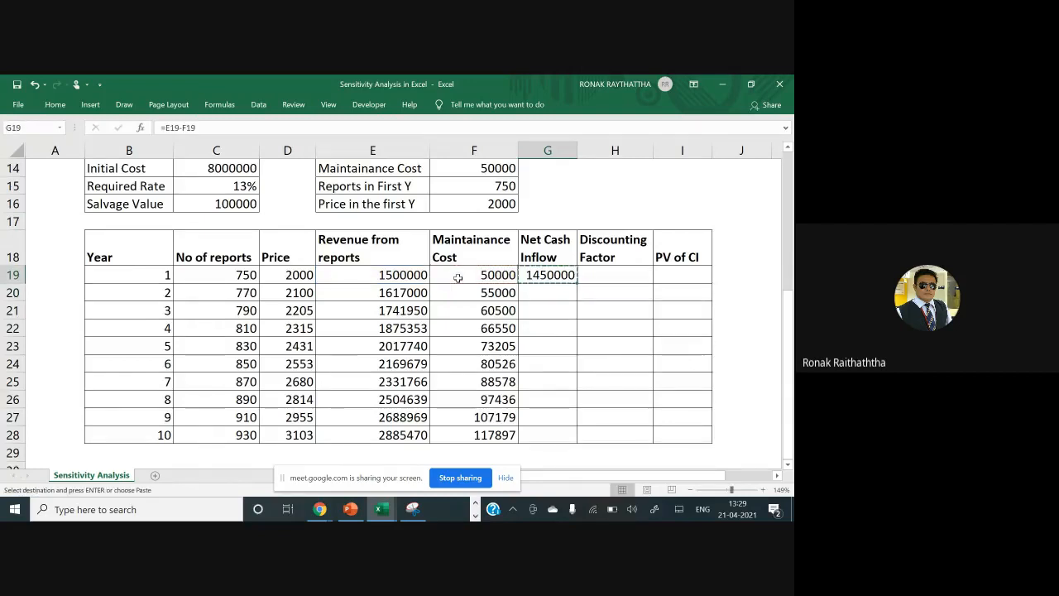
{"action": "key", "text": "Down"}
{"action": "key", "text": "shift+Down"}
{"action": "key", "text": "shift+Down"}
{"action": "key", "text": "shift+Down"}
{"action": "key", "text": "shift+Down"}
{"action": "key", "text": "shift+Down"}
{"action": "key", "text": "shift+Down"}
{"action": "key", "text": "shift+Down"}
{"action": "key", "text": "shift+Down"}
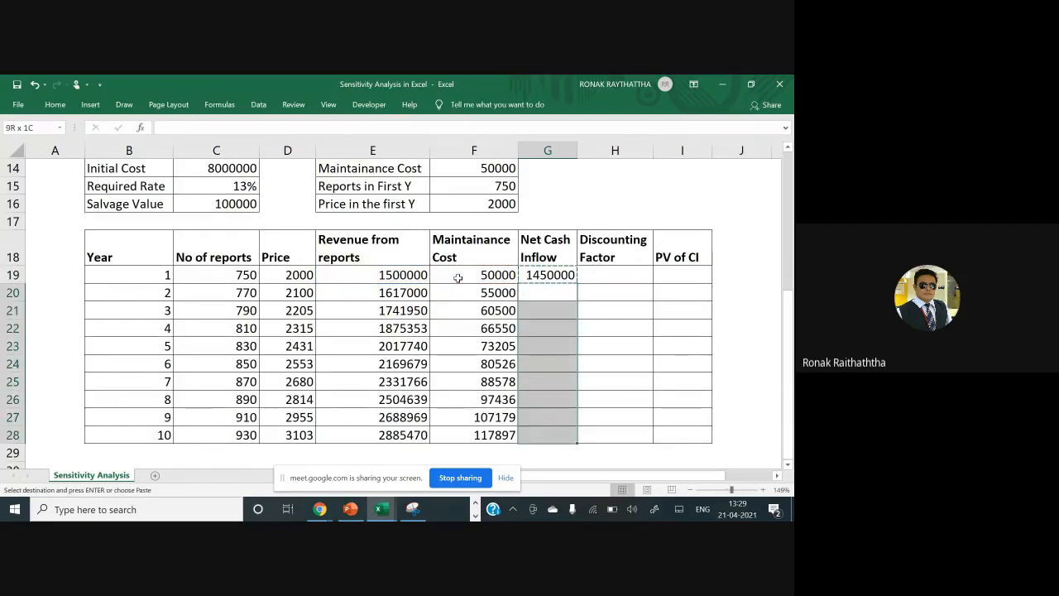
{"action": "key", "text": "Return"}
{"action": "key", "text": "Up"}
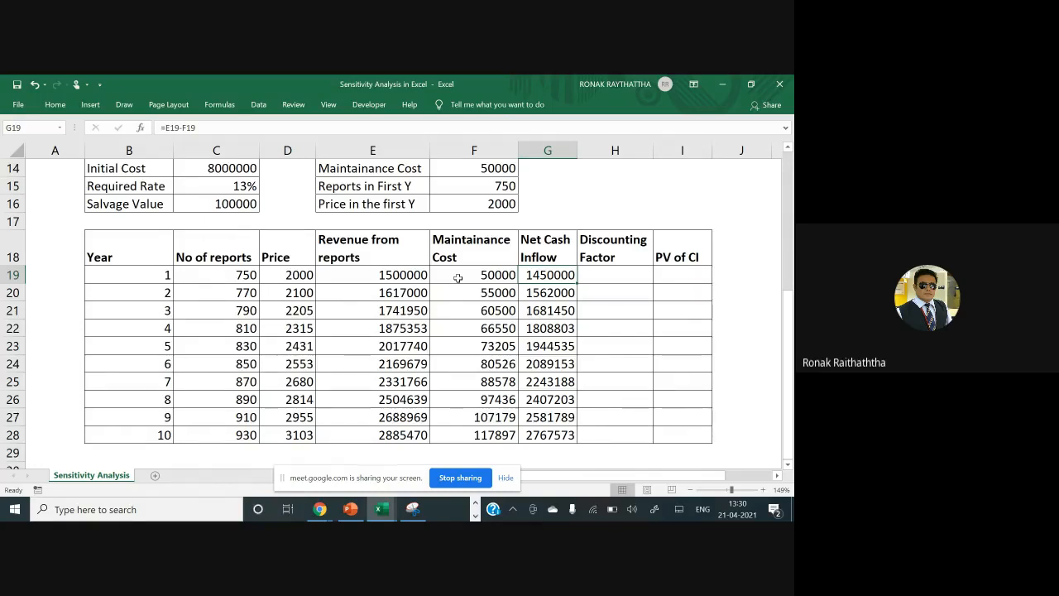
Check the Google Meet chat, return to the Excel workbook and select the year 1 Discounting Factor cell, H19
{"action": "key", "text": "alt+Tab"}
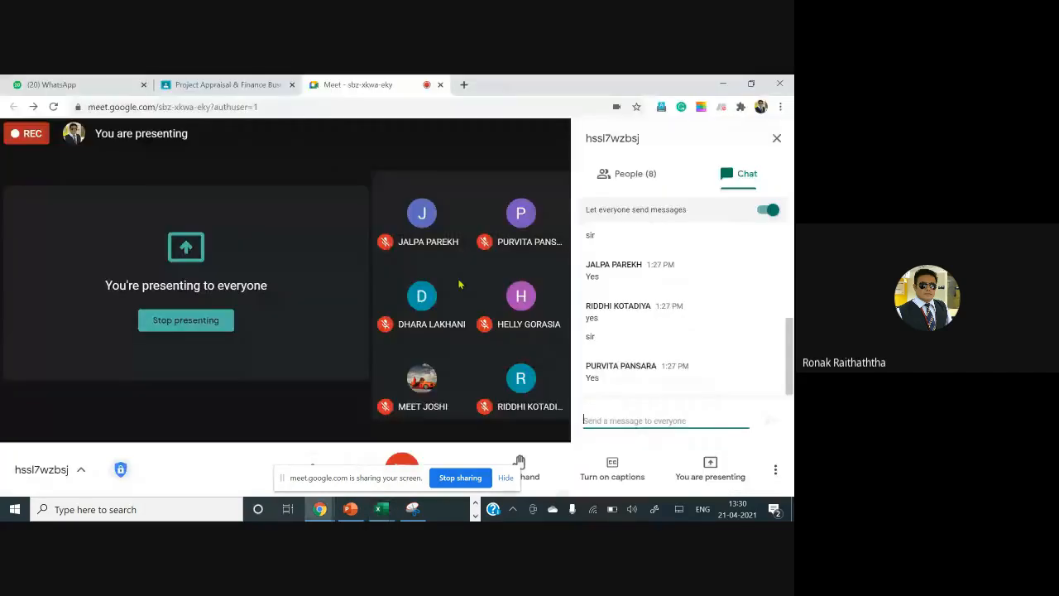
{"action": "key", "text": "alt+Tab"}
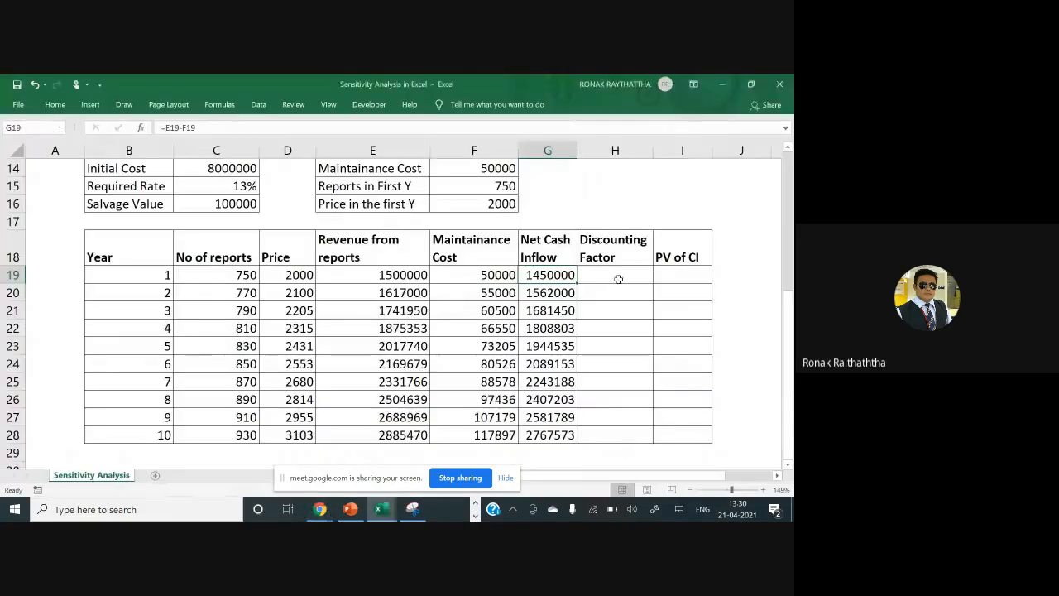
{"action": "left_click", "coordinate": [616, 273]}
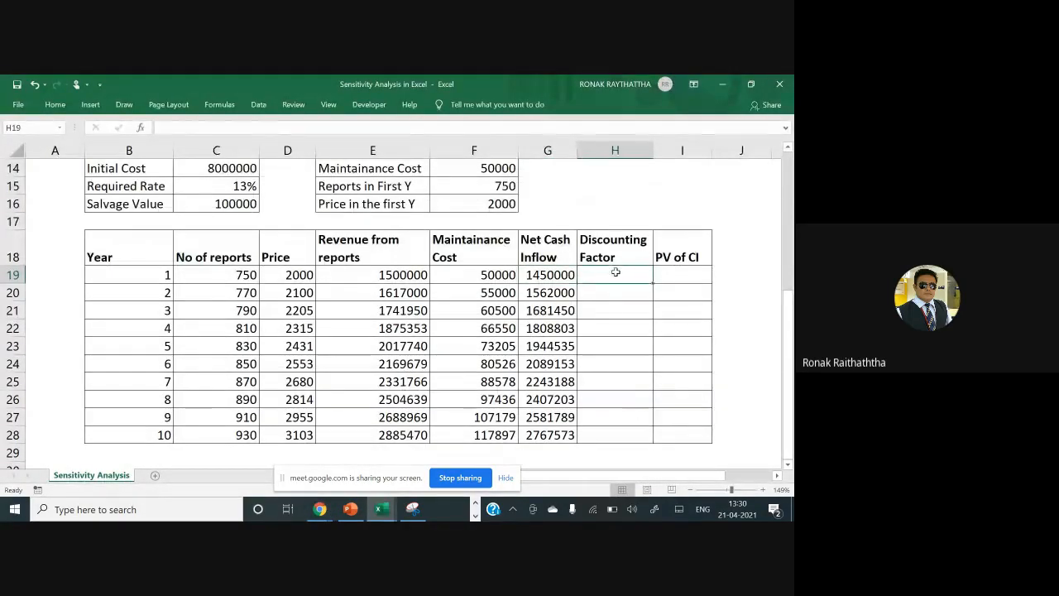
{"action": "scroll", "coordinate": [615, 272], "scroll_direction": "up", "scroll_amount": 2}
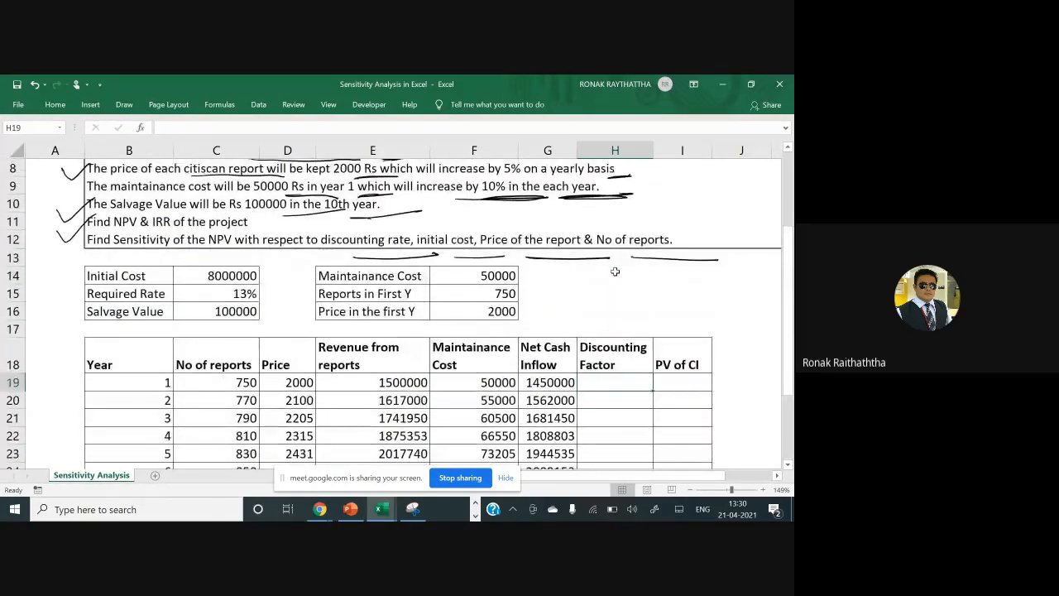
{"action": "scroll", "coordinate": [615, 273], "scroll_direction": "down", "scroll_amount": 2}
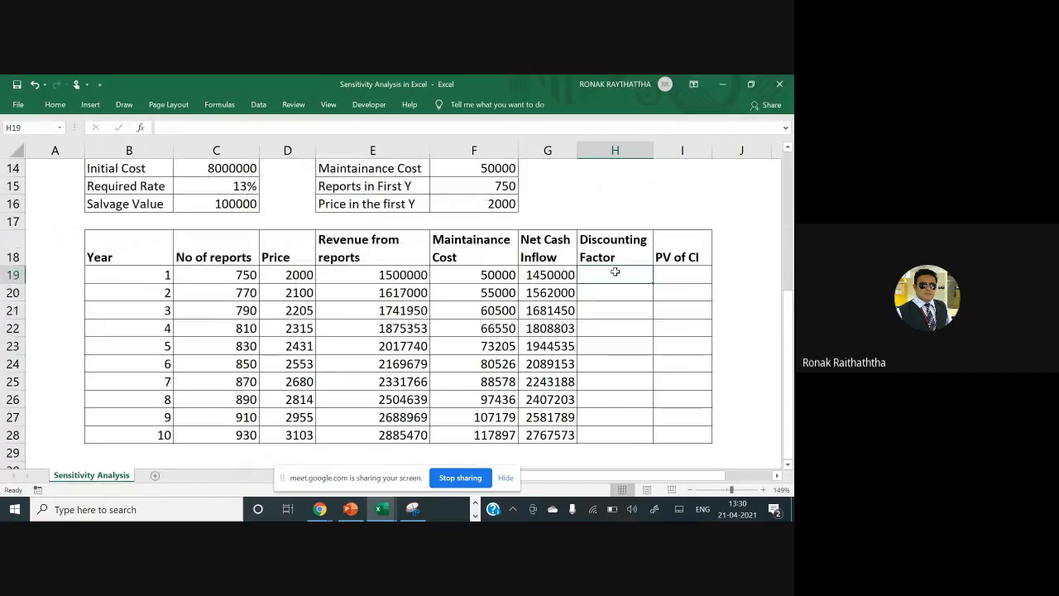
Inspect the year 1 formulas for Net Cash Inflow, Maintainance Cost and Revenue from reports in G19, F19 and E19
{"action": "left_click", "coordinate": [543, 274]}
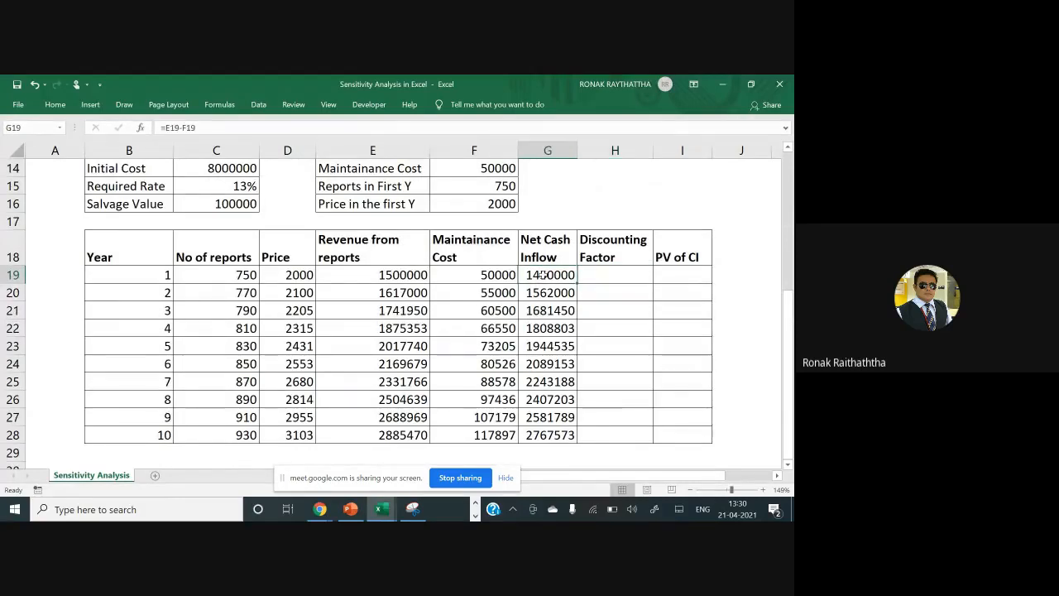
{"action": "double_click", "coordinate": [543, 274]}
{"action": "key", "text": "Escape"}
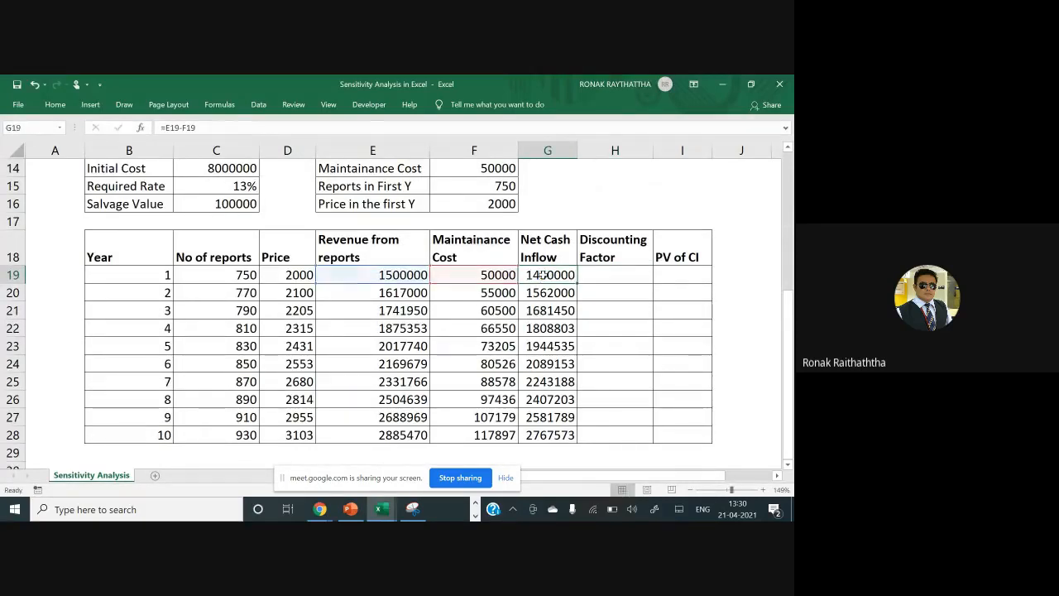
{"action": "left_click", "coordinate": [470, 276]}
{"action": "type", "text": "=F14"}
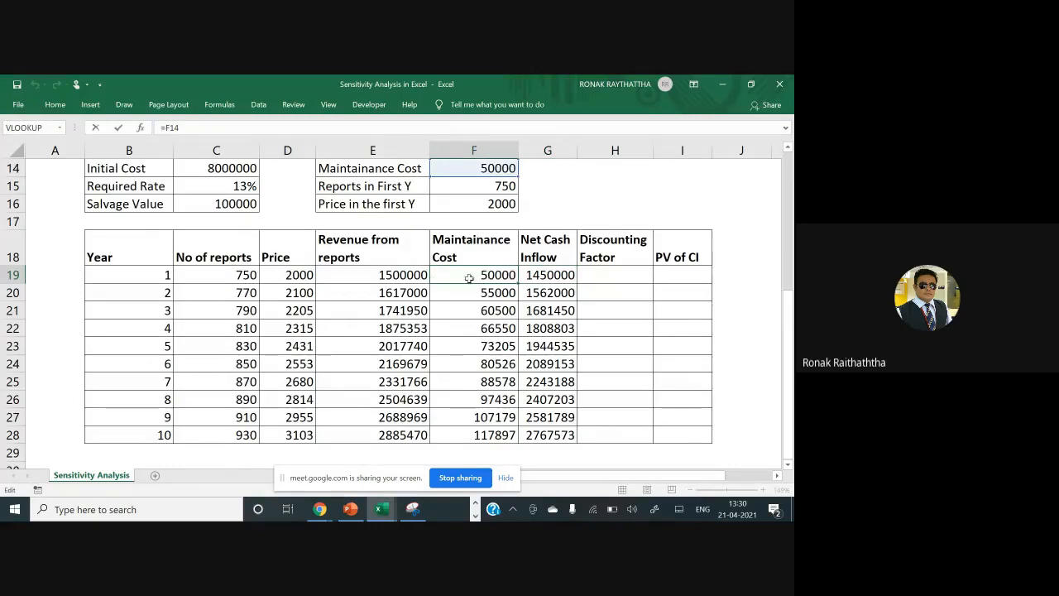
{"action": "scroll", "coordinate": [469, 248], "scroll_direction": "up", "scroll_amount": 1}
{"action": "key", "text": "Escape"}
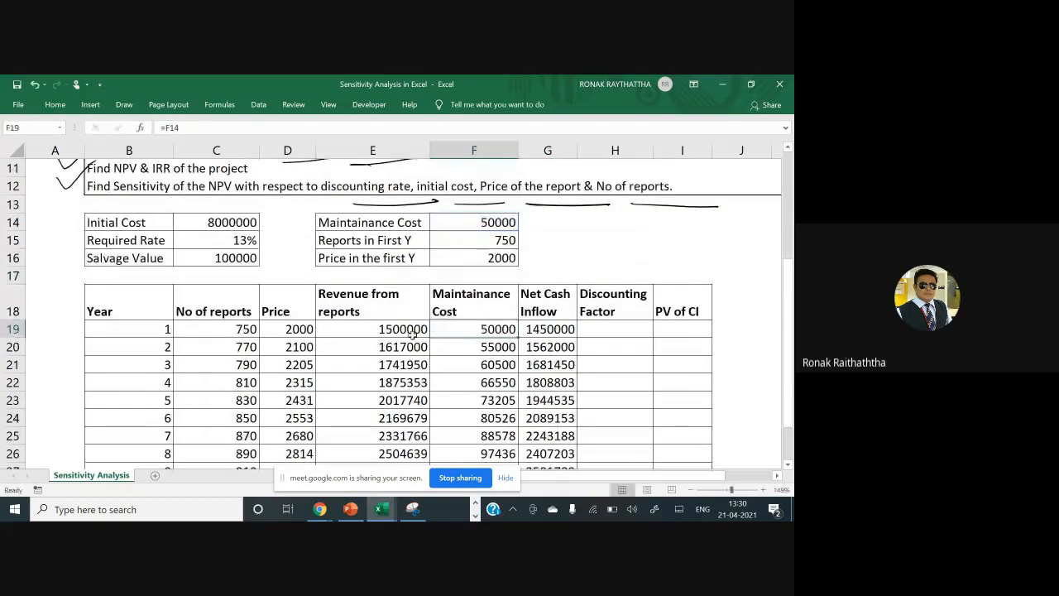
{"action": "double_click", "coordinate": [413, 333]}
{"action": "key", "text": "Escape"}
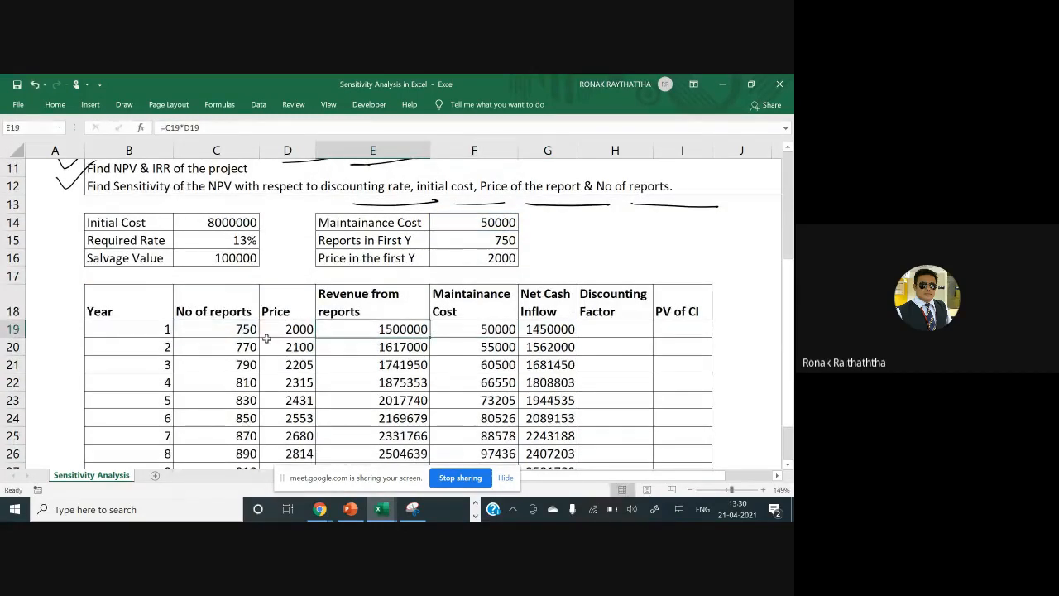
Inspect the year 1 formulas for Price and No of reports in D19 and C19
{"action": "double_click", "coordinate": [284, 328]}
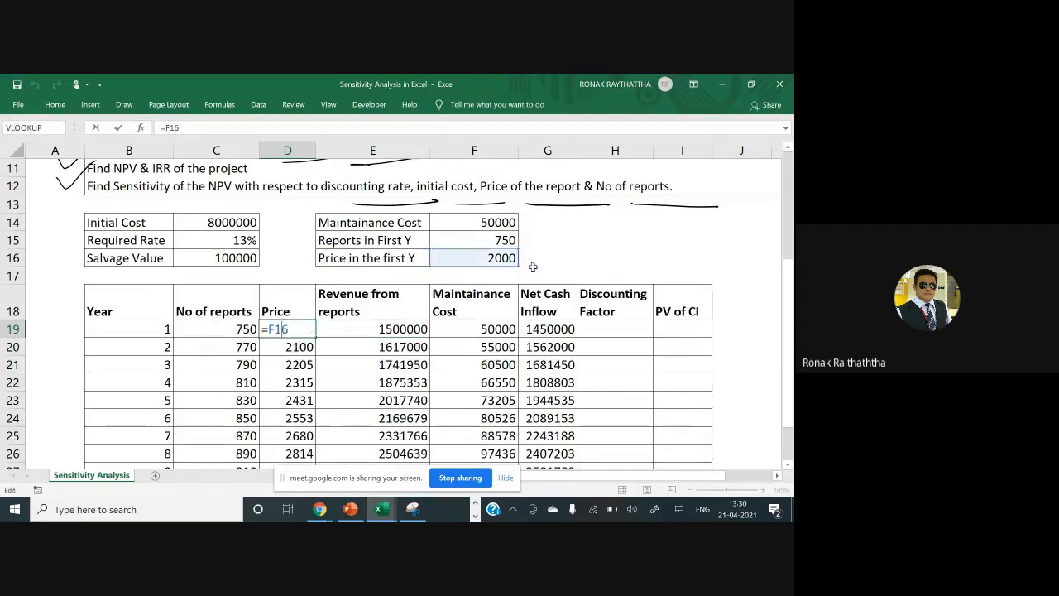
{"action": "key", "text": "Escape"}
{"action": "double_click", "coordinate": [230, 328]}
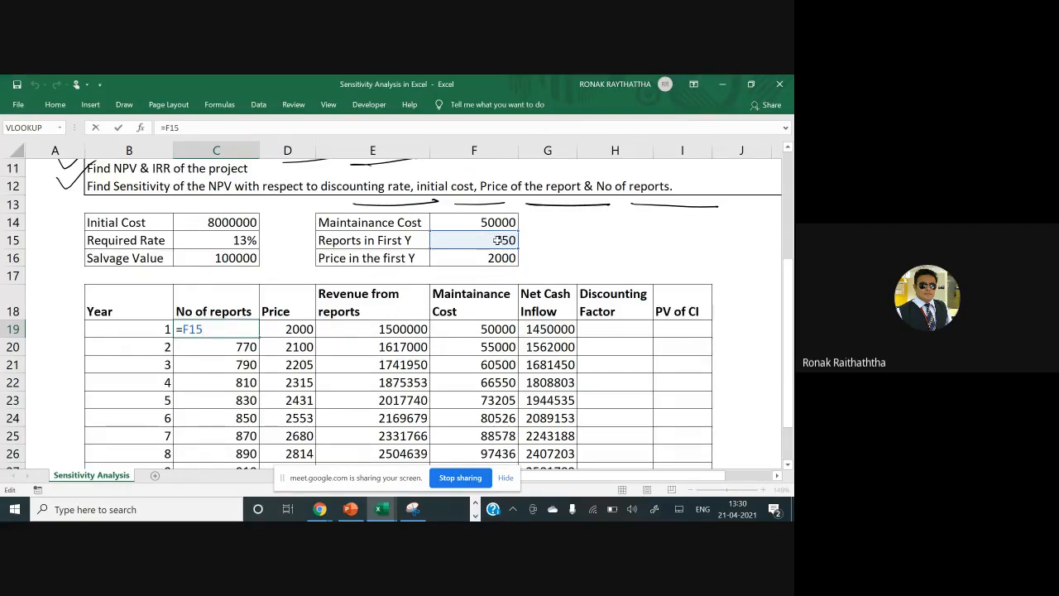
{"action": "key", "text": "Return"}
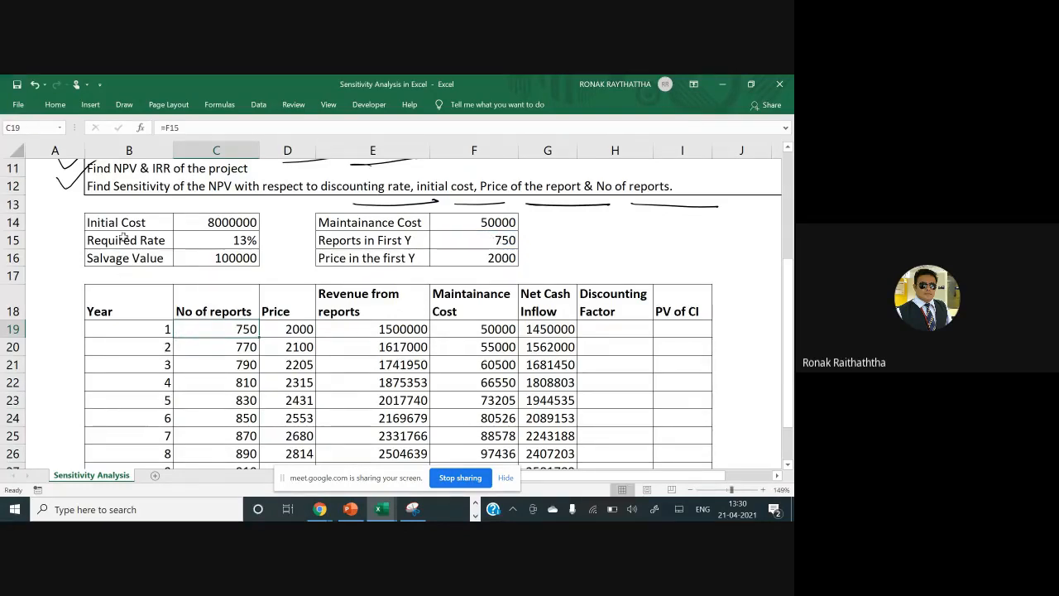
Fill the project input blocks B14:C16 and E14:F16 with yellow
{"action": "left_click_drag", "start_coordinate": [116, 222], "coordinate": [460, 253]}
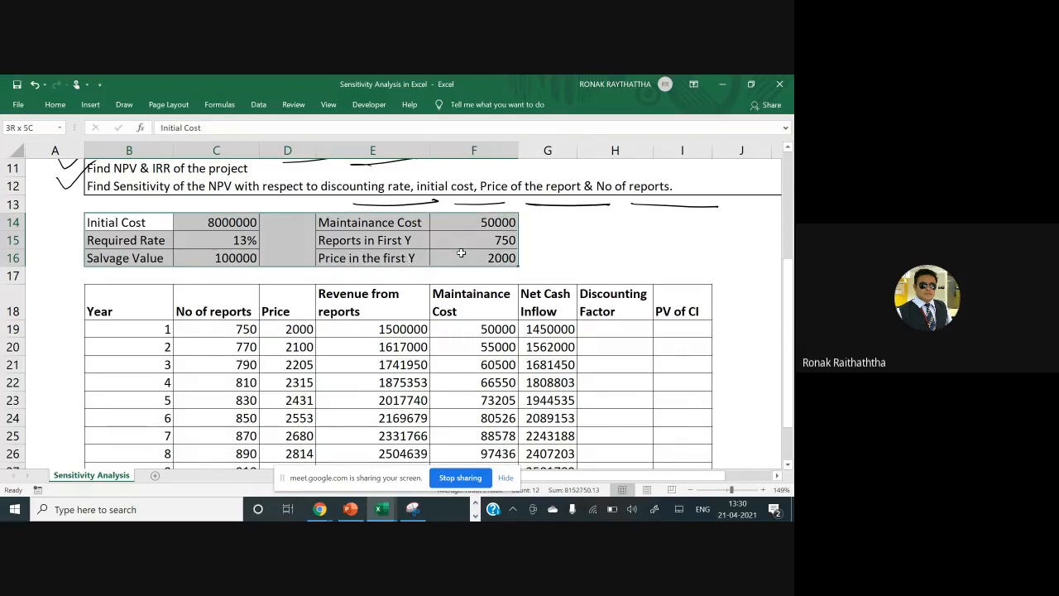
{"action": "left_click_drag", "start_coordinate": [105, 219], "coordinate": [244, 258]}
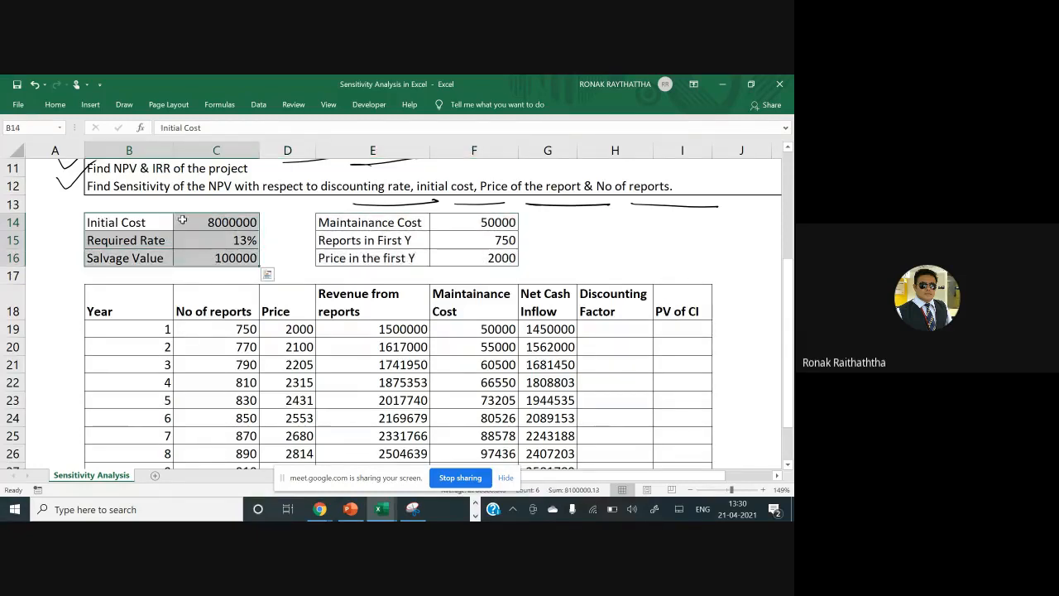
{"action": "left_click", "coordinate": [58, 103]}
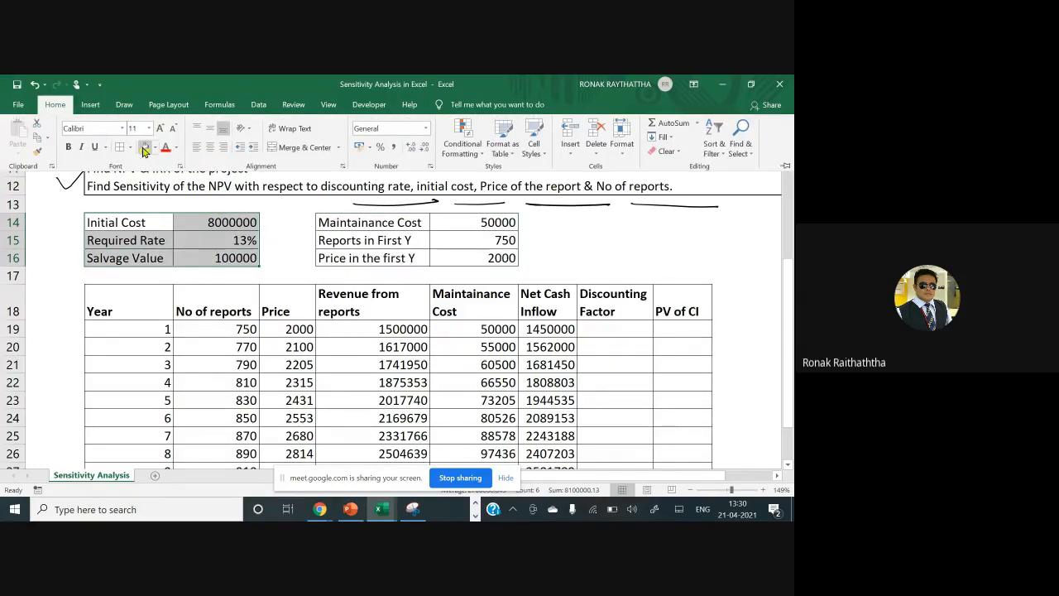
{"action": "left_click", "coordinate": [145, 147]}
{"action": "left_click", "coordinate": [353, 230]}
{"action": "left_click_drag", "start_coordinate": [353, 230], "coordinate": [463, 255]}
{"action": "left_click", "coordinate": [54, 104]}
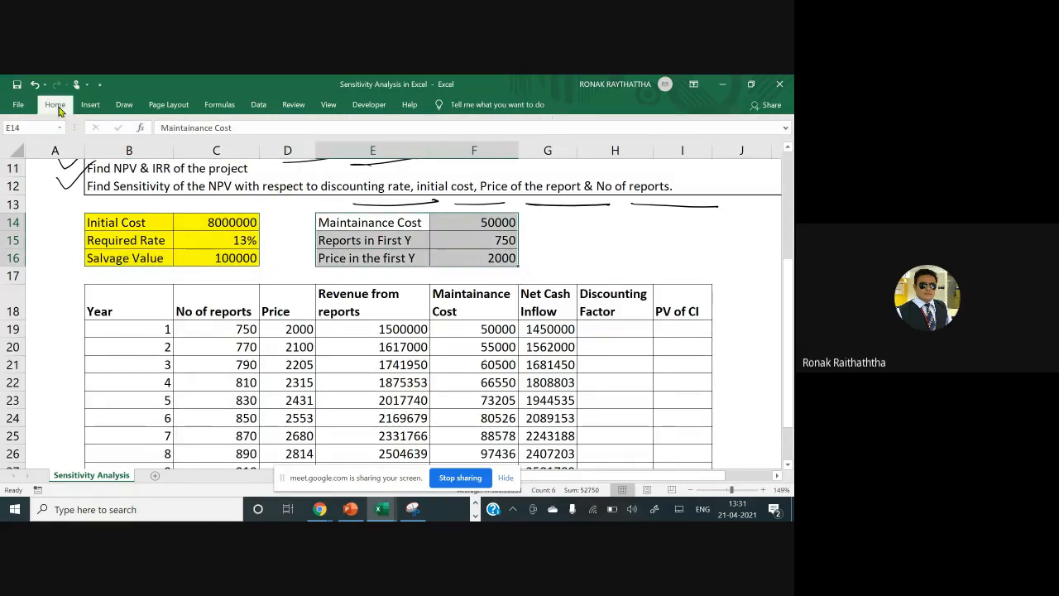
{"action": "left_click", "coordinate": [146, 153]}
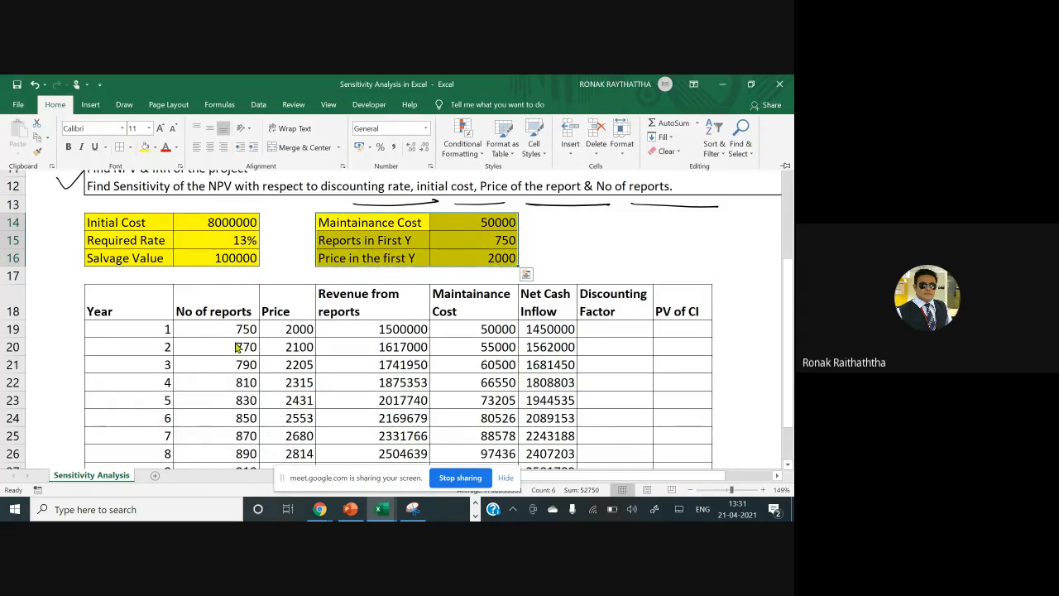
Select the year 1 Discounting Factor cell, H19, check the Google Meet chat and return to the Excel workbook
{"action": "scroll", "coordinate": [237, 339], "scroll_direction": "down", "scroll_amount": 1}
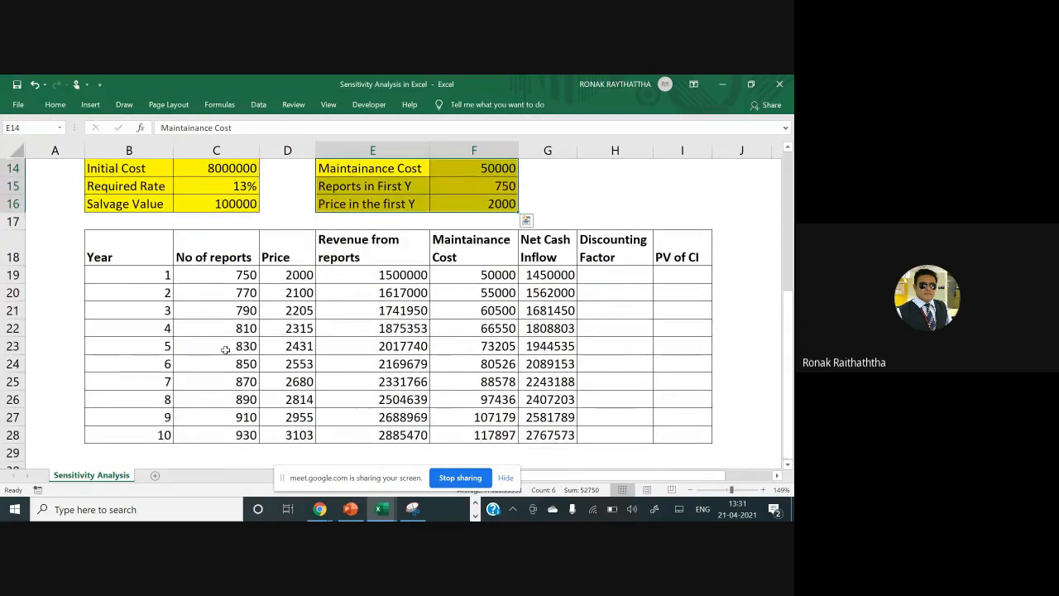
{"action": "left_click", "coordinate": [595, 278]}
{"action": "key", "text": "alt+Tab"}
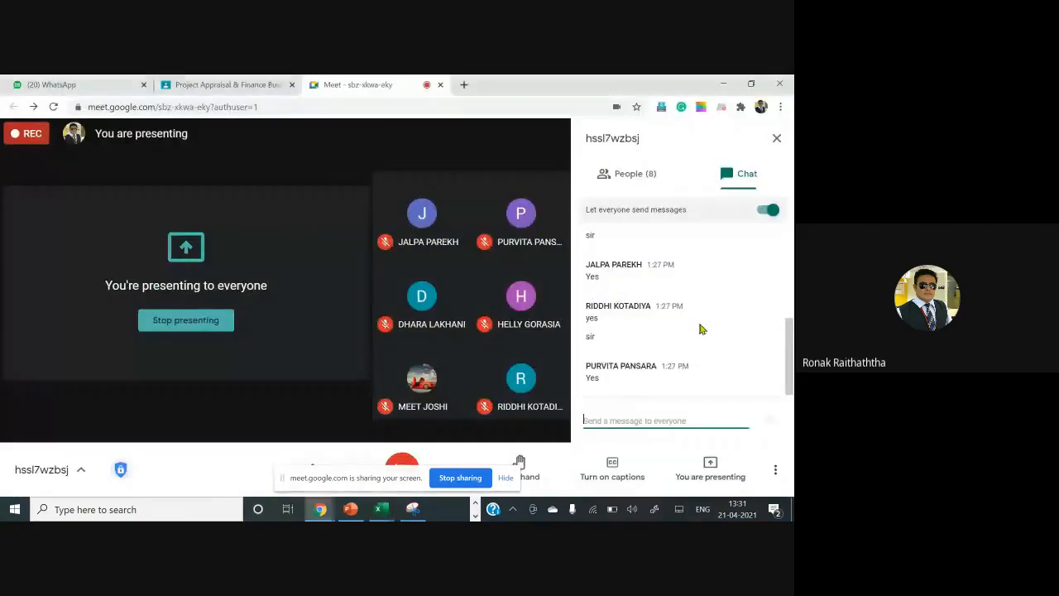
{"action": "key", "text": "alt+Tab"}
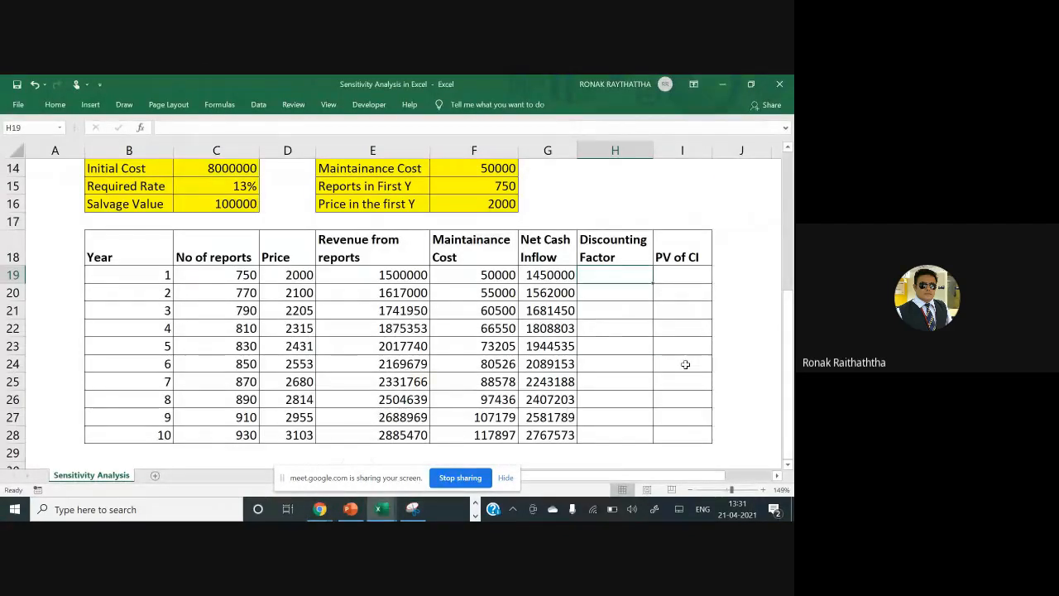
Calculate the year 1 Discounting Factor in H19 with the formula =1/(1+$C$15)^B19, keeping the required rate reference absolute
{"action": "type", "text": "="}
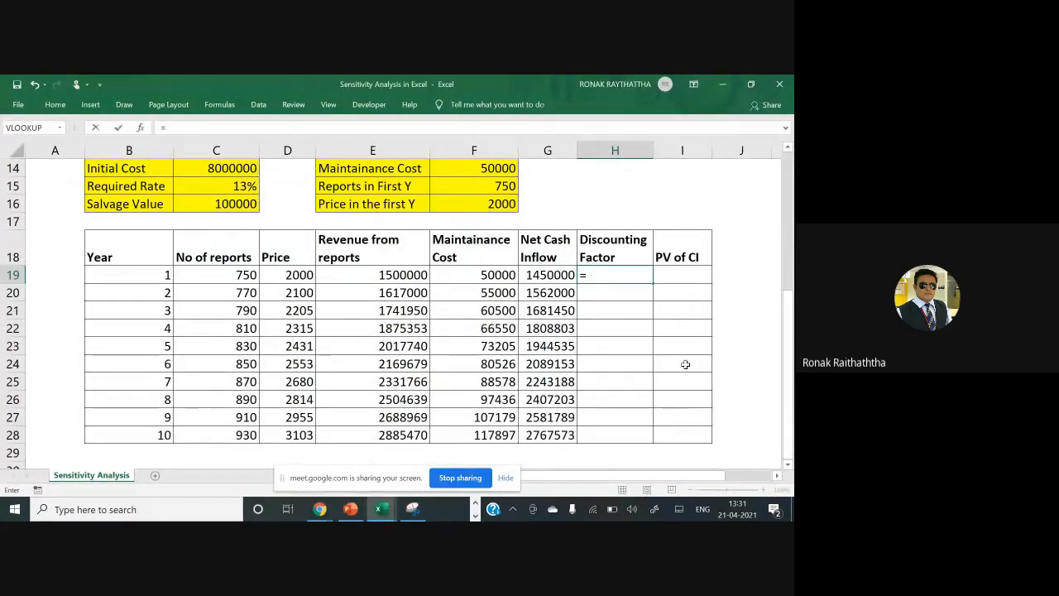
{"action": "type", "text": "1/(1+"}
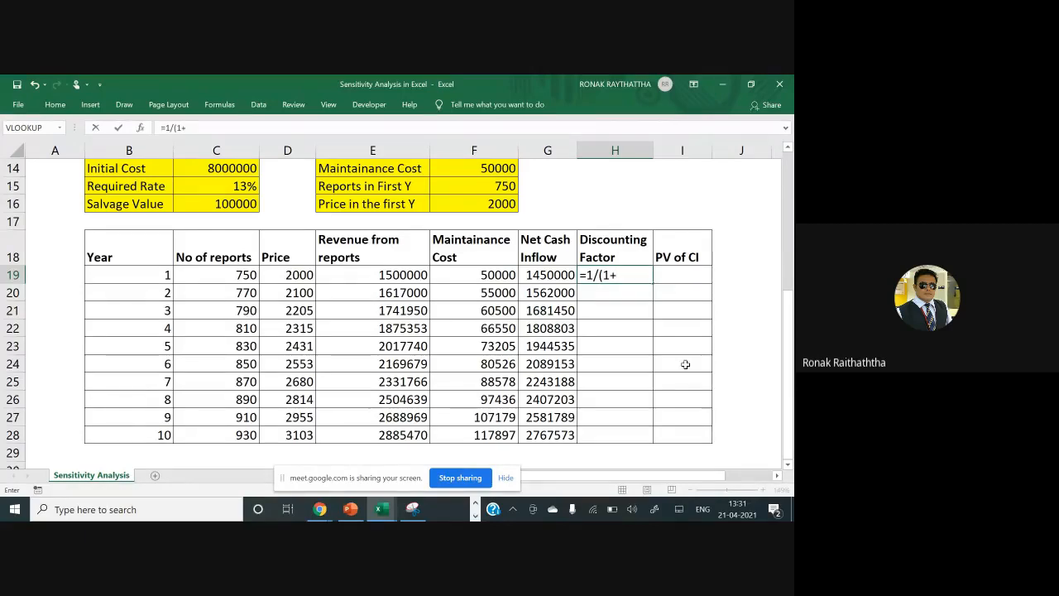
{"action": "left_click", "coordinate": [238, 187]}
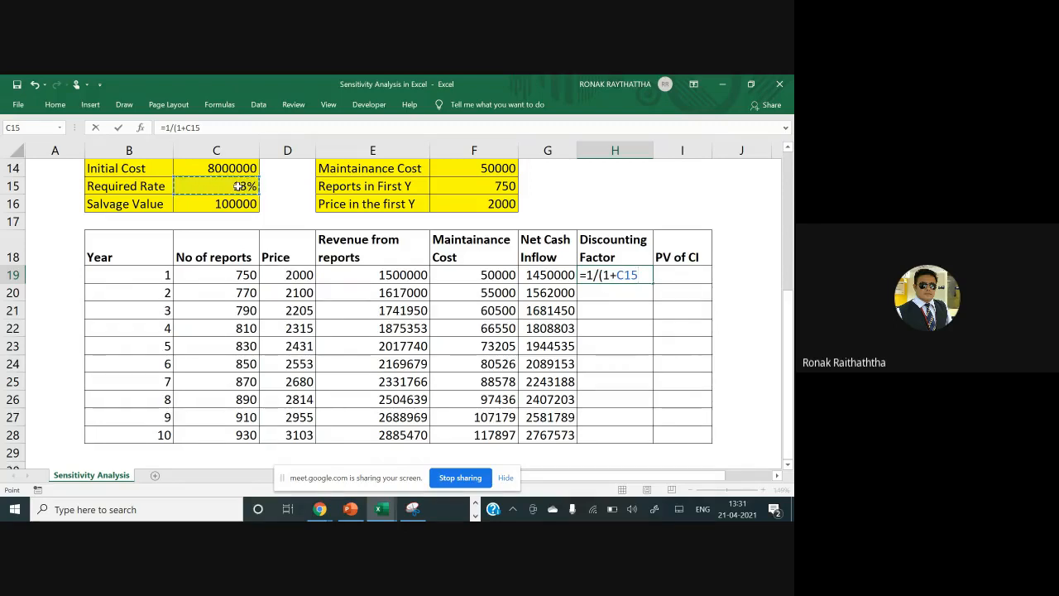
{"action": "type", "text": ")^"}
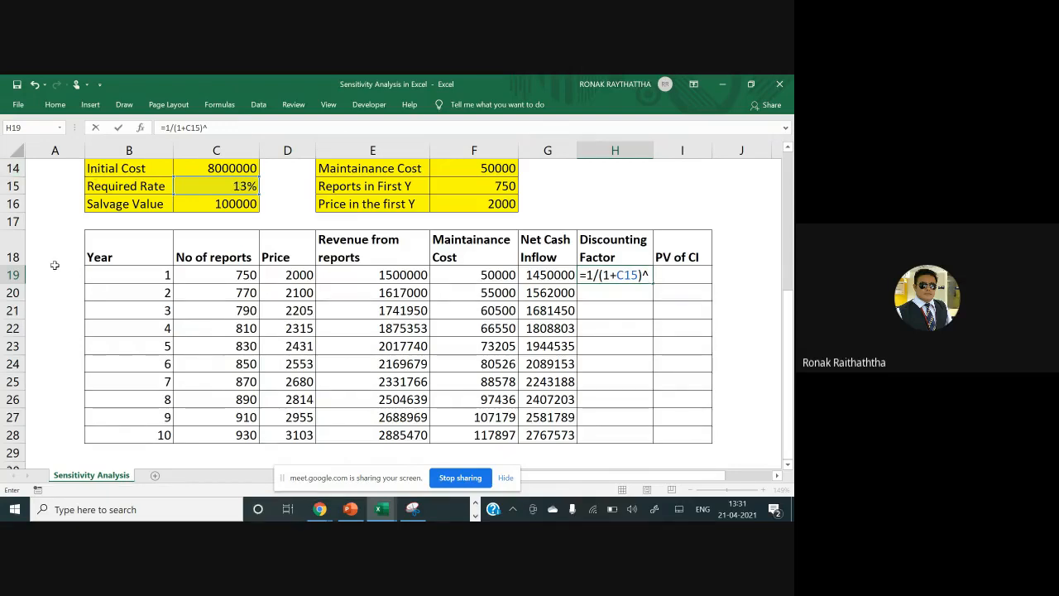
{"action": "left_click", "coordinate": [102, 276]}
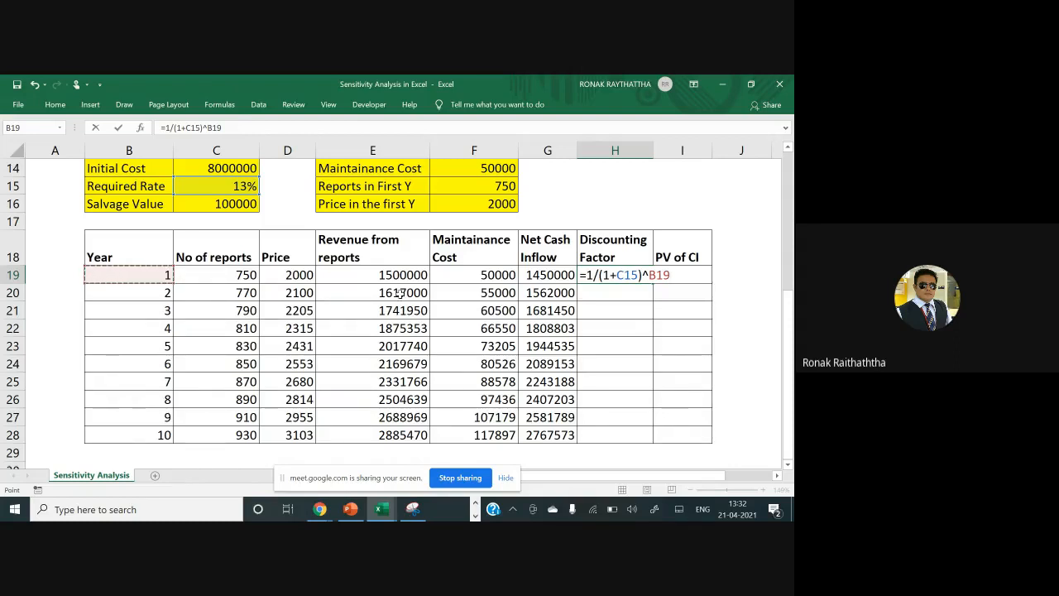
{"action": "left_click", "coordinate": [625, 275]}
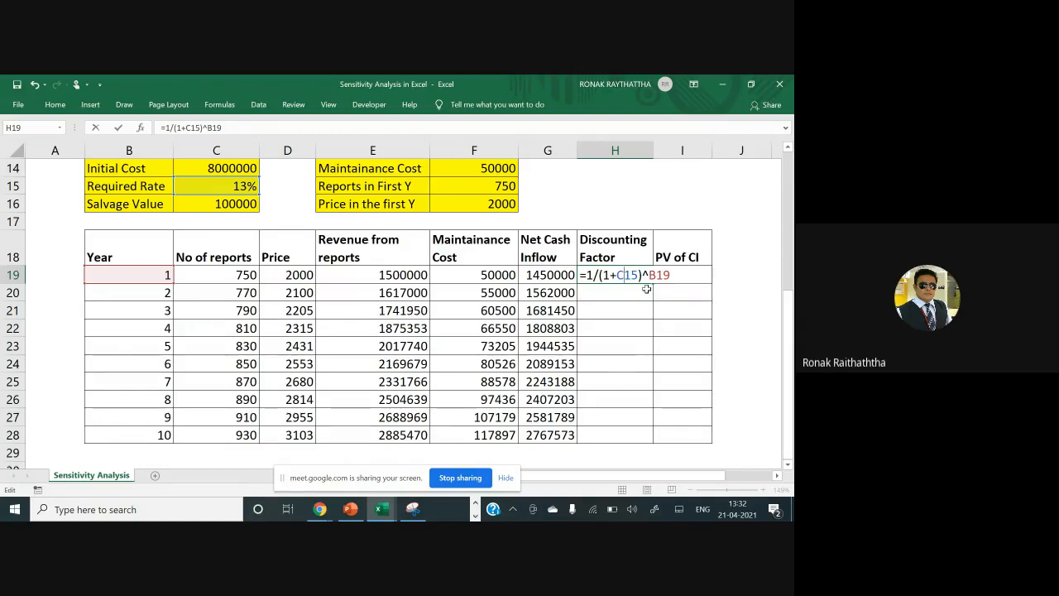
{"action": "key", "text": "F4"}
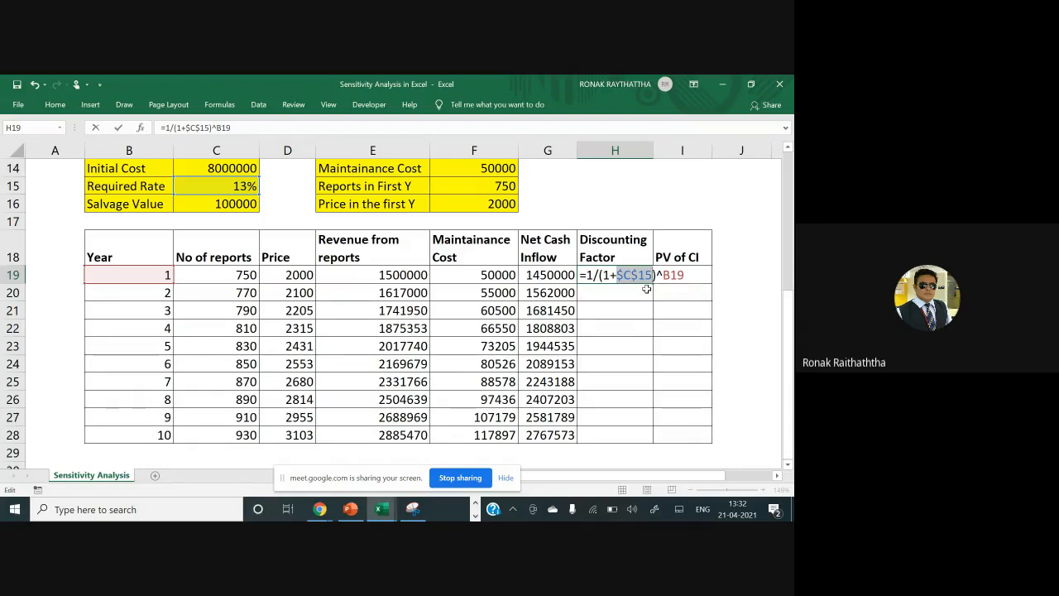
{"action": "key", "text": "Return"}
Copy the Discounting Factor formula from H19 into H20:H28 for years 2 to 10
{"action": "key", "text": "Up"}
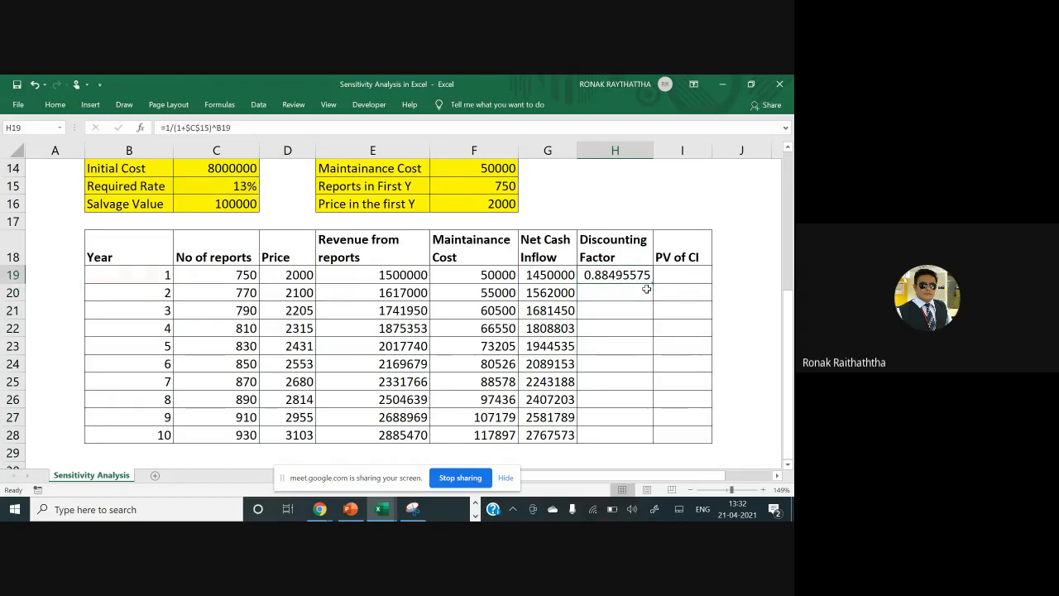
{"action": "key", "text": "ctrl+c"}
{"action": "key", "text": "Down"}
{"action": "key", "text": "shift+Down"}
{"action": "key", "text": "shift+Down"}
{"action": "key", "text": "shift+Down"}
{"action": "key", "text": "shift+Down"}
{"action": "key", "text": "shift+Down"}
{"action": "key", "text": "shift+Down"}
{"action": "key", "text": "shift+Down"}
{"action": "key", "text": "shift+Down"}
{"action": "key", "text": "shift+Down"}
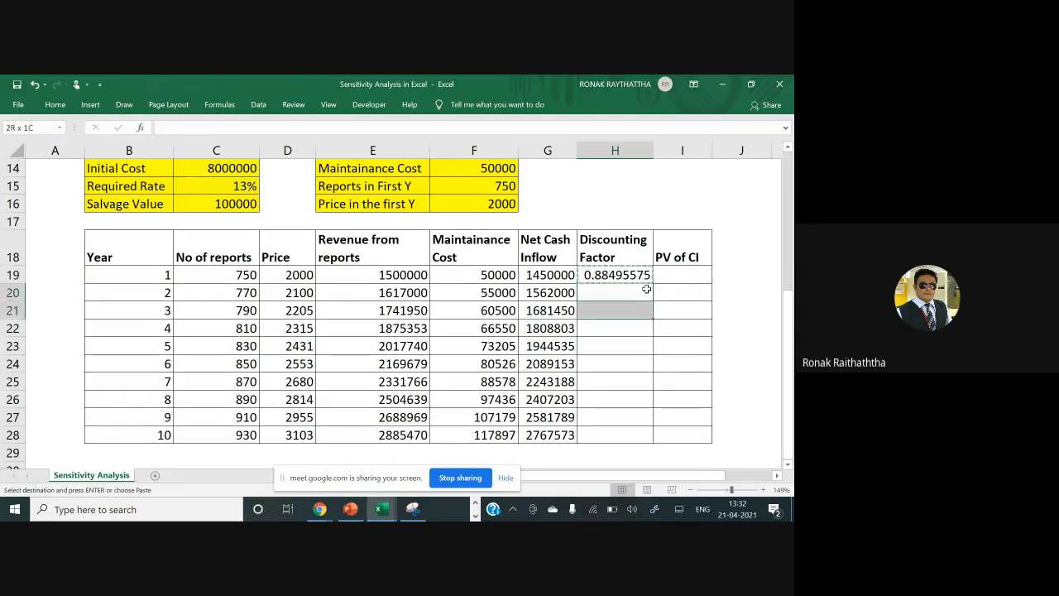
{"action": "key", "text": "shift+Up"}
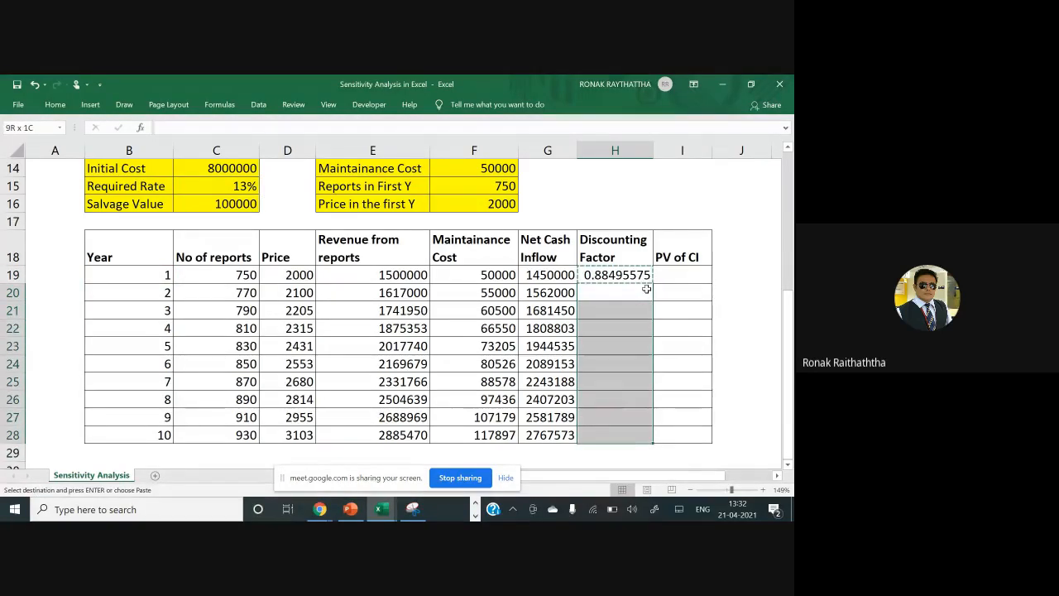
{"action": "key", "text": "Return"}
{"action": "key", "text": "Up"}
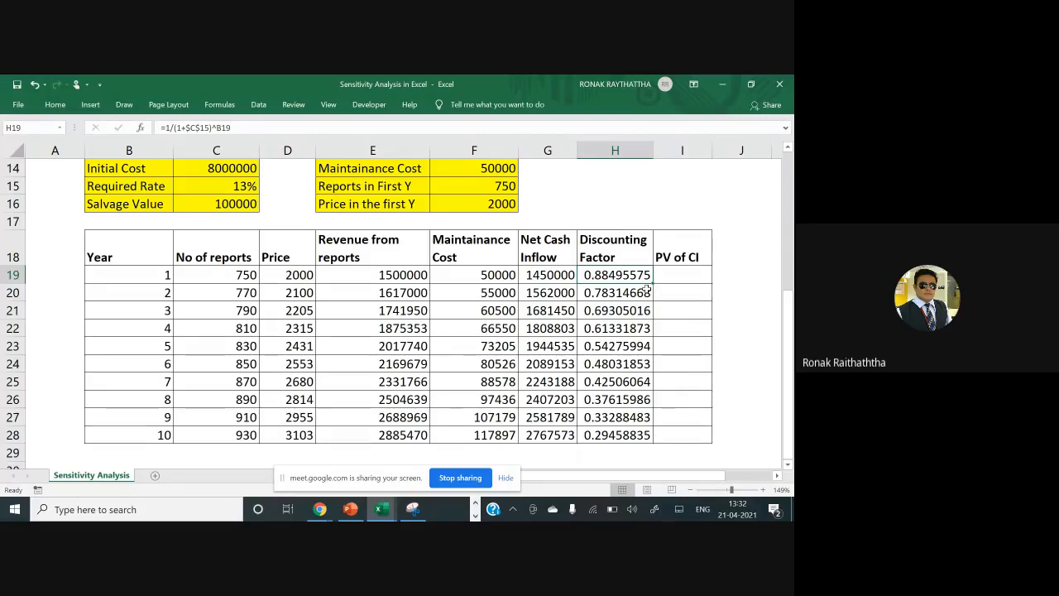
Compute the year 1 PV of CI in I19 with the formula =G19*H19
{"action": "key", "text": "Right"}
{"action": "type", "text": "="}
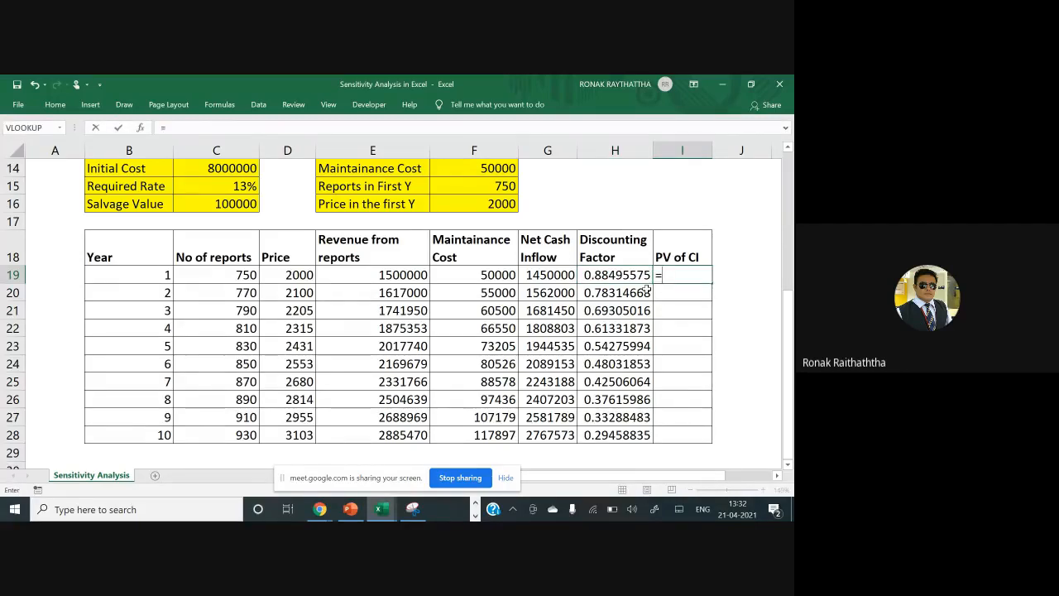
{"action": "left_click", "coordinate": [563, 278]}
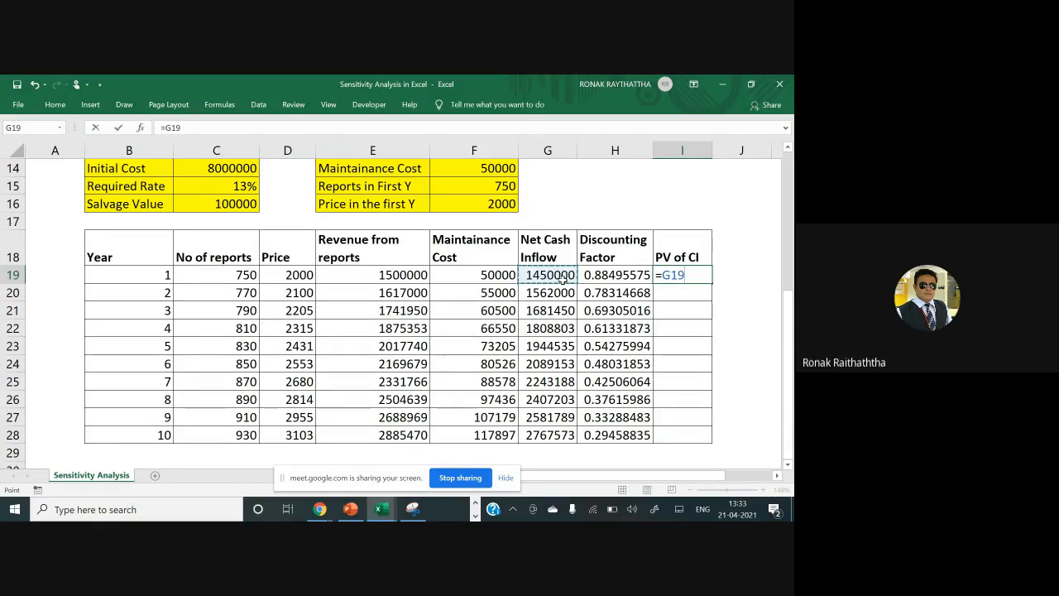
{"action": "type", "text": "*"}
{"action": "left_click", "coordinate": [608, 276]}
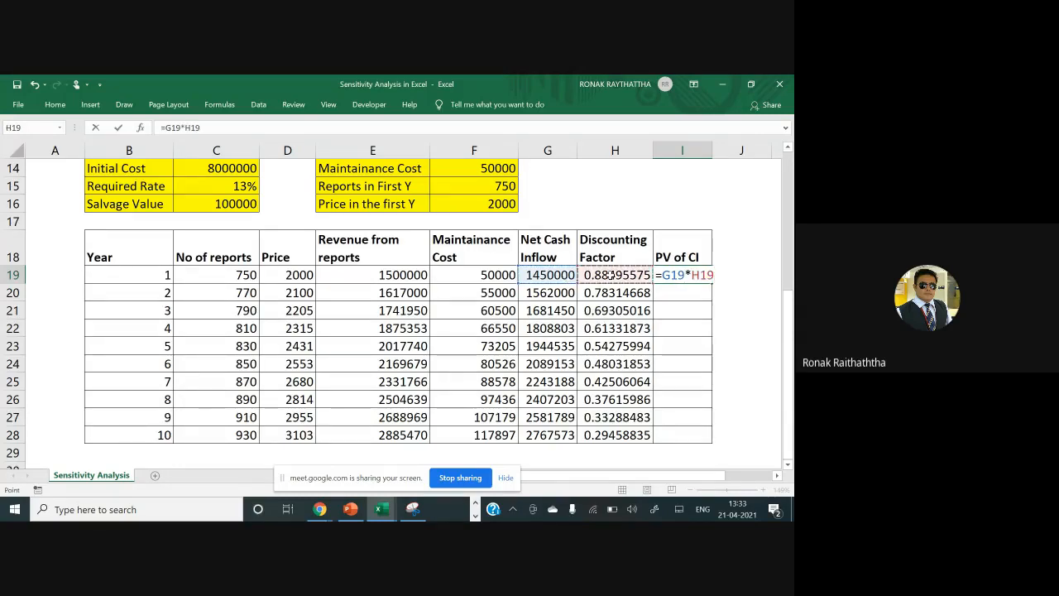
{"action": "key", "text": "Return"}
{"action": "key", "text": "Up"}
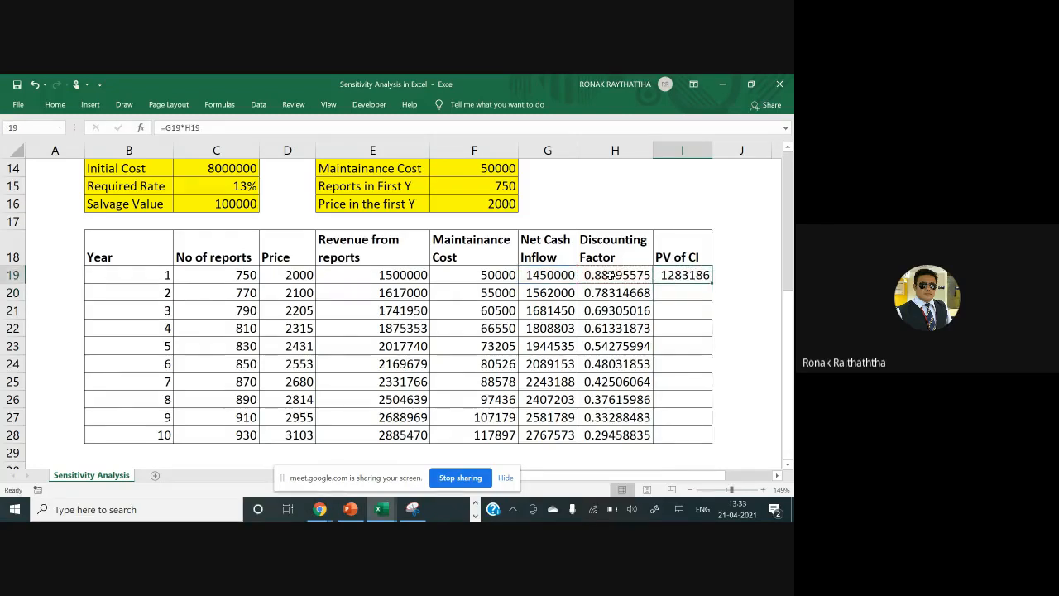
Copy the year 1 PV of CI formula to years 2 through 10 in I20:I28
{"action": "key", "text": "ctrl+c"}
{"action": "key", "text": "Down"}
{"action": "key", "text": "shift+Down"}
{"action": "key", "text": "shift+Down"}
{"action": "key", "text": "shift+Down"}
{"action": "key", "text": "shift+Down"}
{"action": "key", "text": "shift+Down"}
{"action": "key", "text": "shift+Down"}
{"action": "key", "text": "shift+Down"}
{"action": "key", "text": "shift+Down"}
{"action": "key", "text": "shift+Down"}
{"action": "key", "text": "shift+Up"}
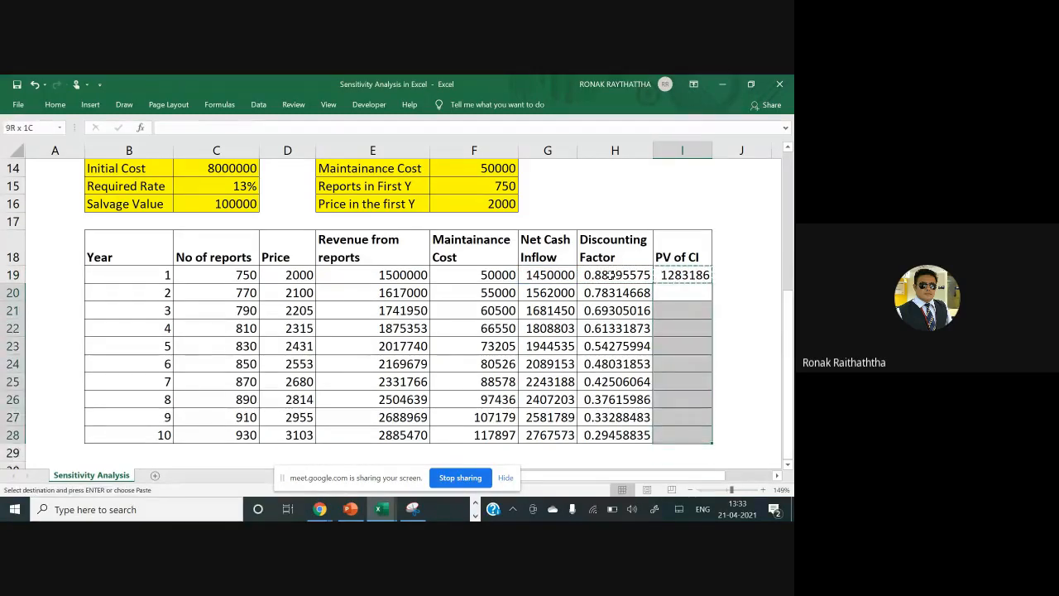
{"action": "key", "text": "Return"}
{"action": "key", "text": "Up"}
{"action": "key", "text": "Up"}
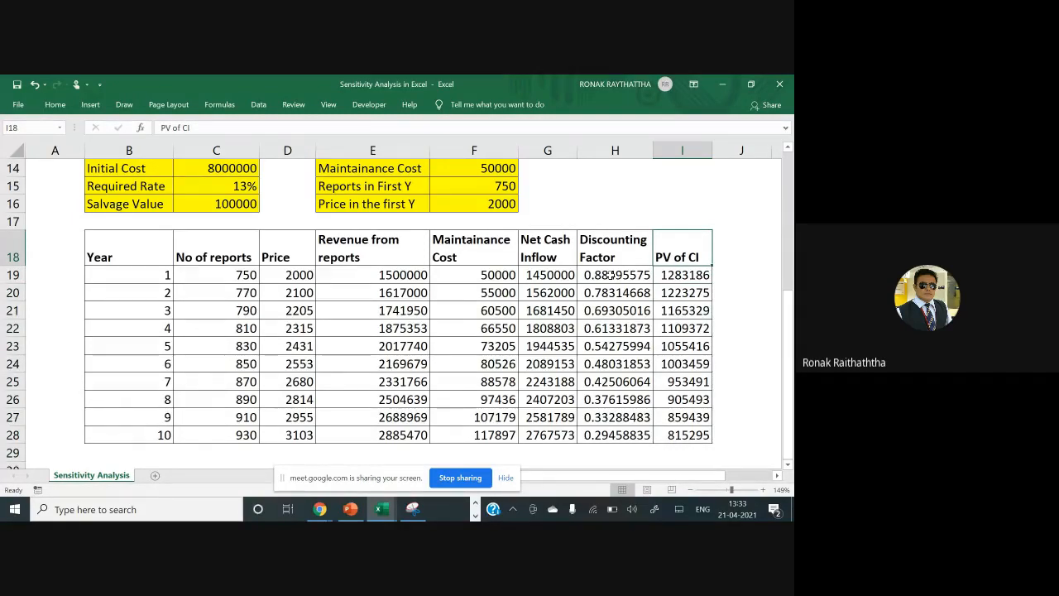
Enter the bold label PVCI in H29, directly below the Discounting Factor column
{"action": "key", "text": "Down"}
{"action": "key", "text": "Down"}
{"action": "key", "text": "Down"}
{"action": "key", "text": "Down"}
{"action": "key", "text": "Down"}
{"action": "key", "text": "Down"}
{"action": "key", "text": "Down"}
{"action": "key", "text": "Down"}
{"action": "key", "text": "Down"}
{"action": "key", "text": "Down"}
{"action": "key", "text": "Down"}
{"action": "key", "text": "Down"}
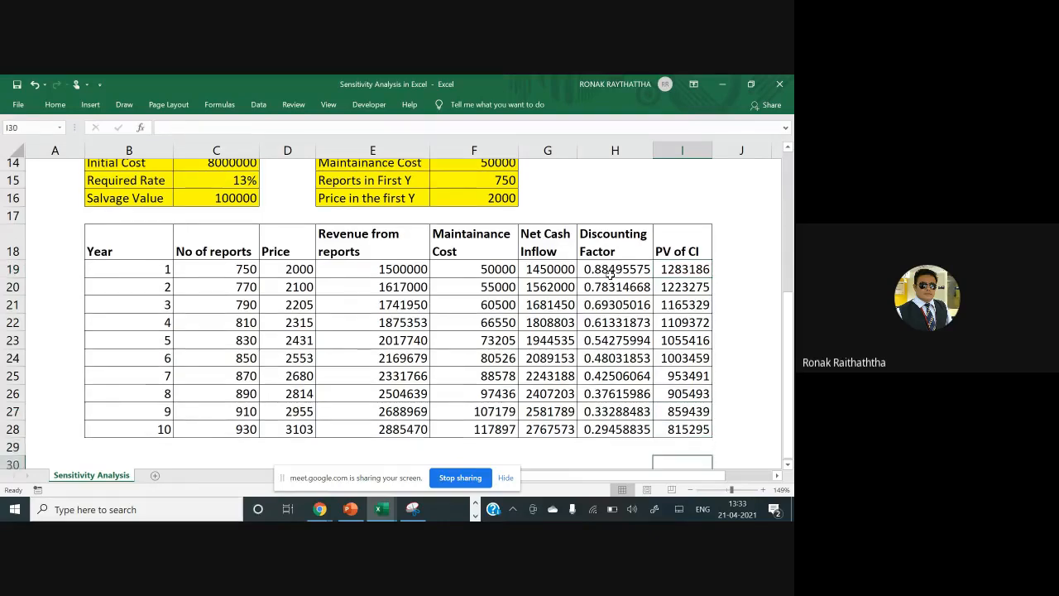
{"action": "key", "text": "Up"}
{"action": "key", "text": "Left"}
{"action": "type", "text": "PVC"}
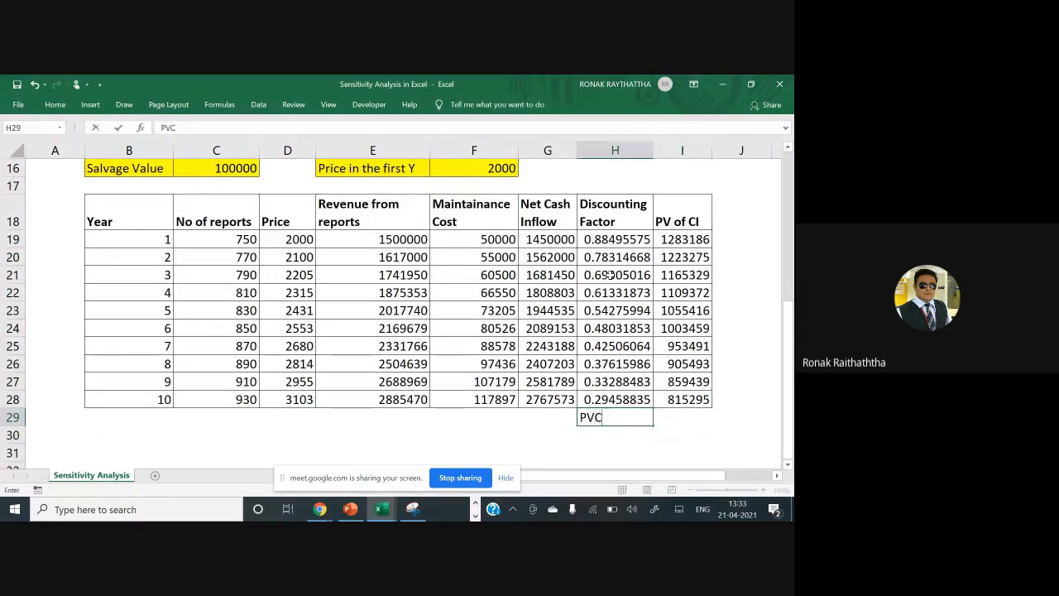
{"action": "type", "text": "I"}
{"action": "key", "text": "Right"}
{"action": "key", "text": "Left"}
{"action": "key", "text": "ctrl+b"}
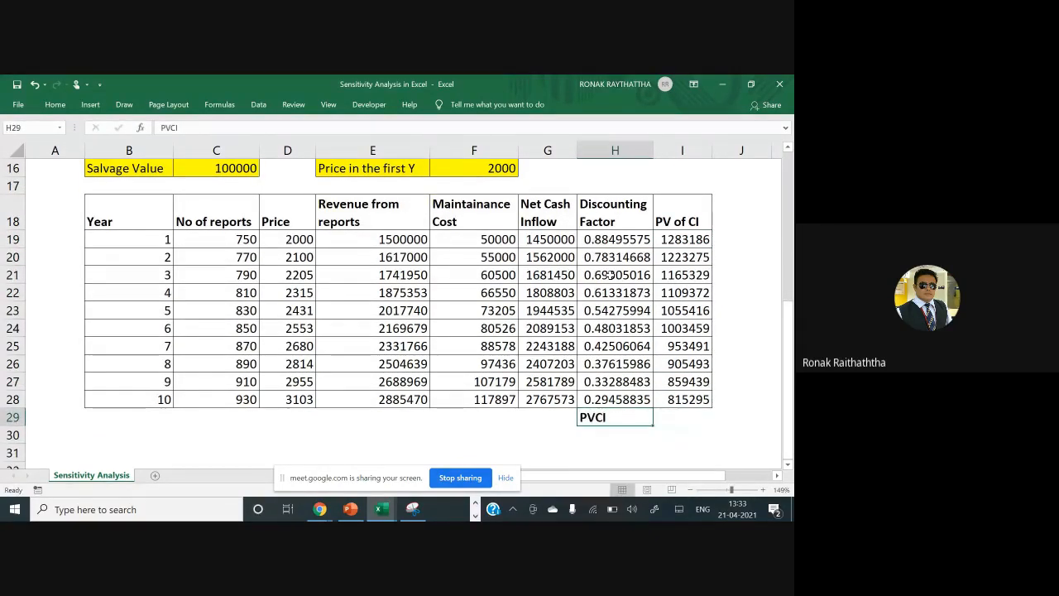
Total the PV of CI column in I29 with the formula =SUM(I19:I28)
{"action": "key", "text": "Right"}
{"action": "type", "text": "="}
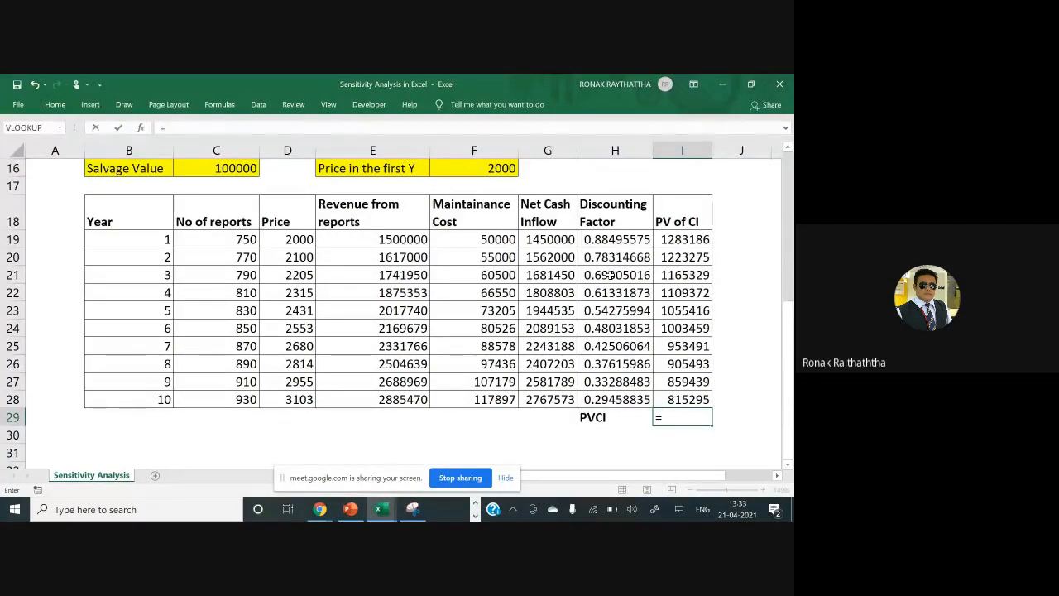
{"action": "type", "text": "sum("}
{"action": "key", "text": "Up"}
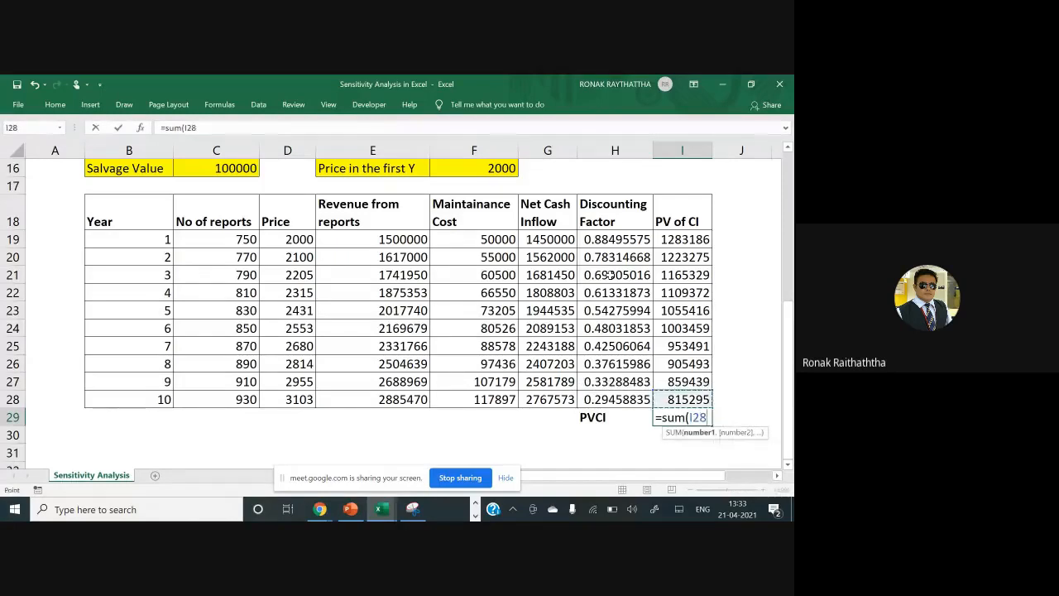
{"action": "key", "text": "shift+Up"}
{"action": "key", "text": "shift+Up"}
{"action": "key", "text": "shift+Up"}
{"action": "key", "text": "shift+Up"}
{"action": "key", "text": "shift+Up"}
{"action": "key", "text": "shift+Up"}
{"action": "key", "text": "shift+Up"}
{"action": "key", "text": "shift+Up"}
{"action": "key", "text": "shift+Up"}
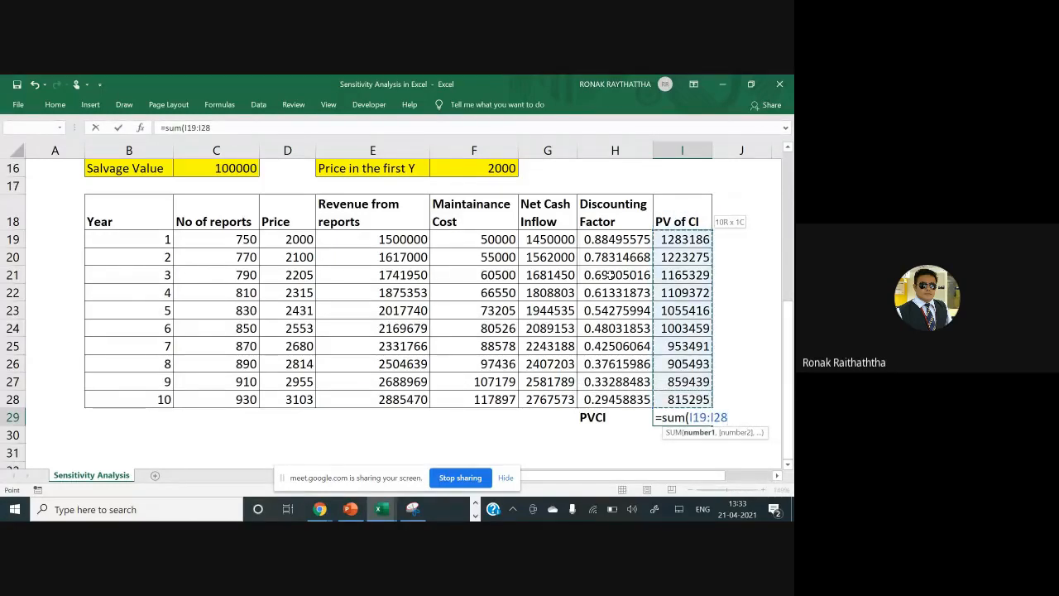
{"action": "type", "text": ")"}
{"action": "key", "text": "ctrl+Return"}
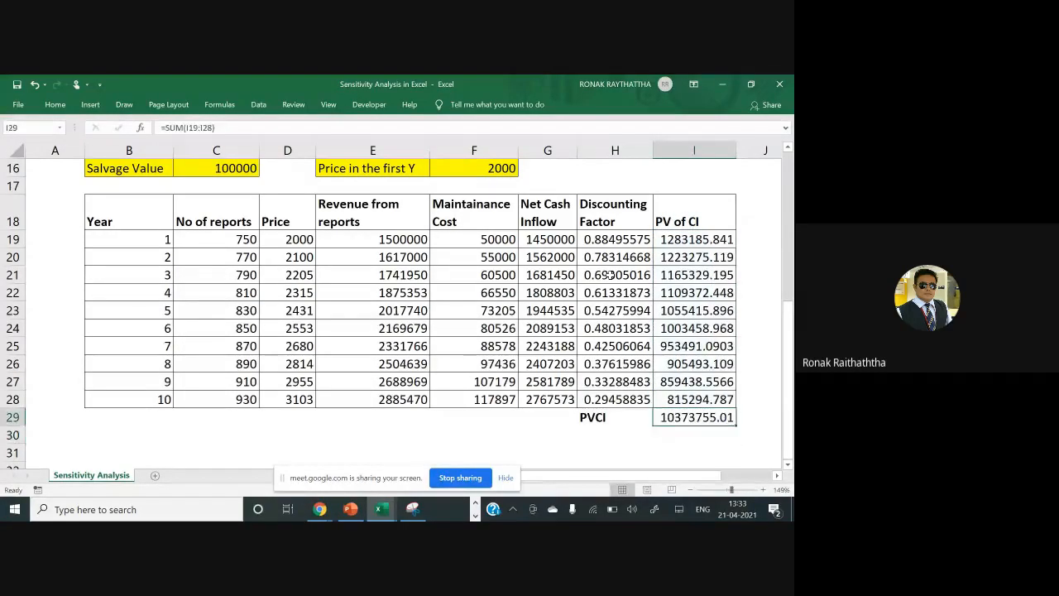
Make the PVCI total in I29 bold
{"action": "key", "text": "Left"}
{"action": "key", "text": "shift+Right"}
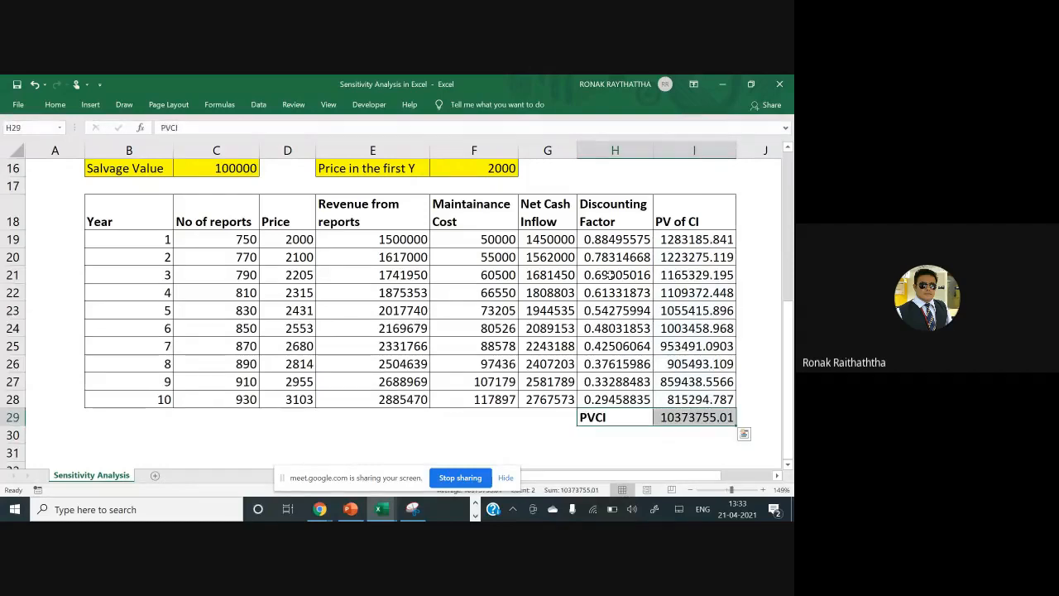
{"action": "key", "text": "Down"}
{"action": "key", "text": "Up"}
{"action": "key", "text": "Right"}
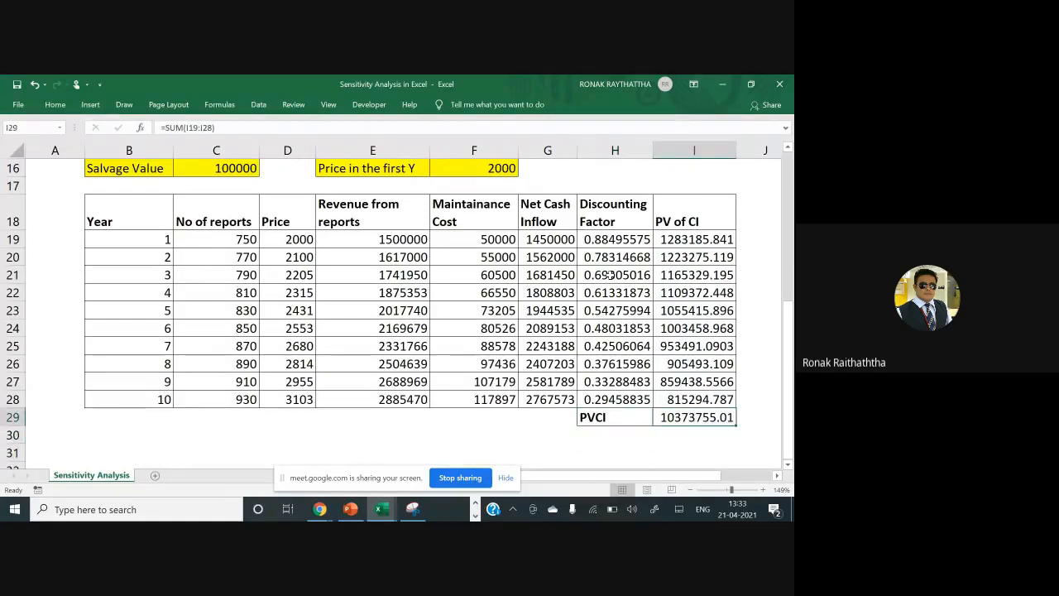
{"action": "key", "text": "ctrl+b"}
Add the label PVCO in H30 and link I30 to the initial cost with =C14
{"action": "key", "text": "Down"}
{"action": "key", "text": "Left"}
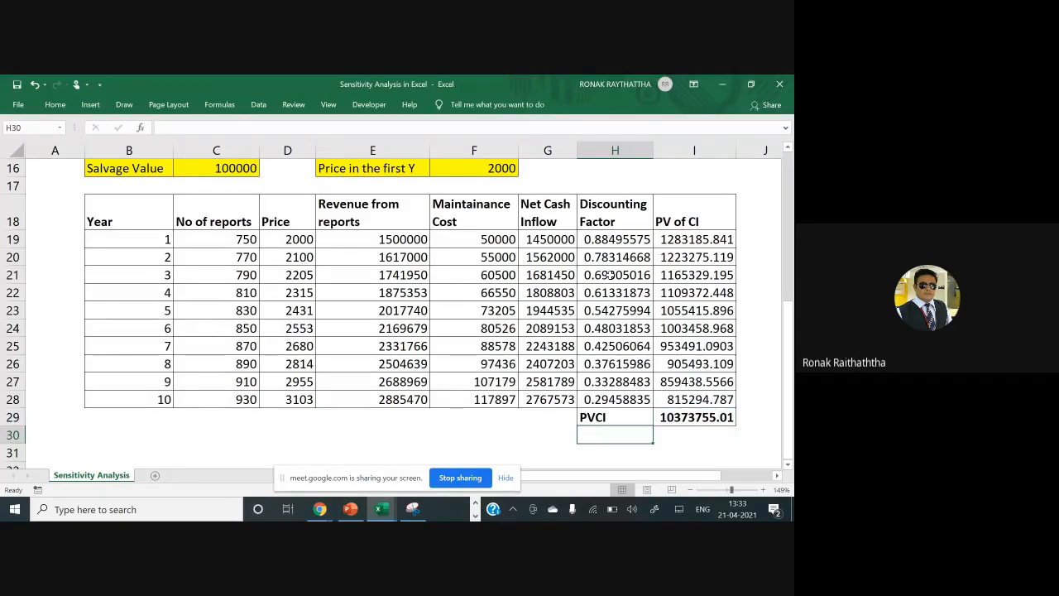
{"action": "type", "text": "PVCO"}
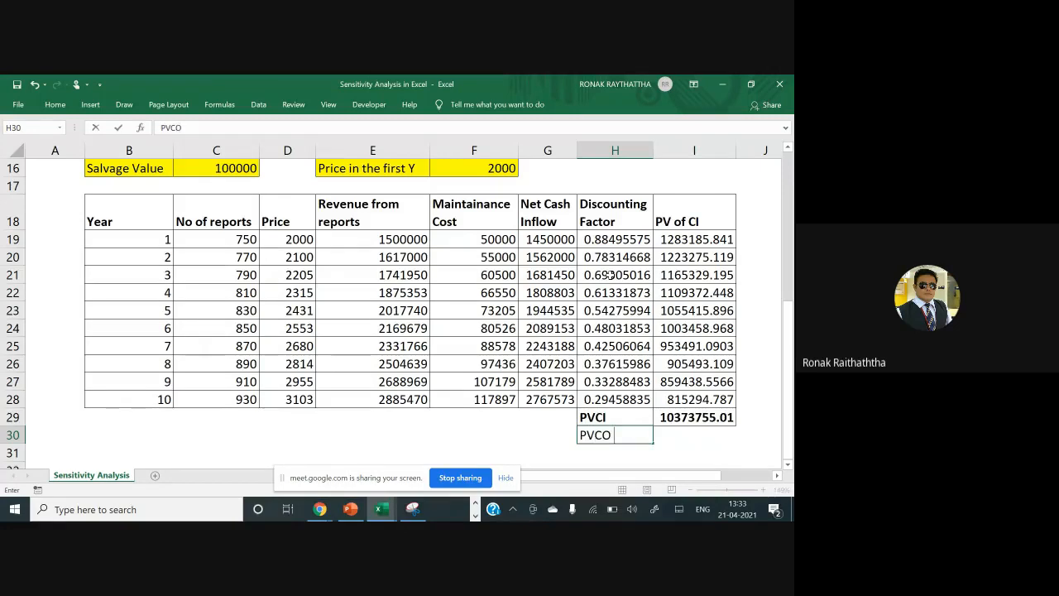
{"action": "key", "text": "Tab"}
{"action": "type", "text": "="}
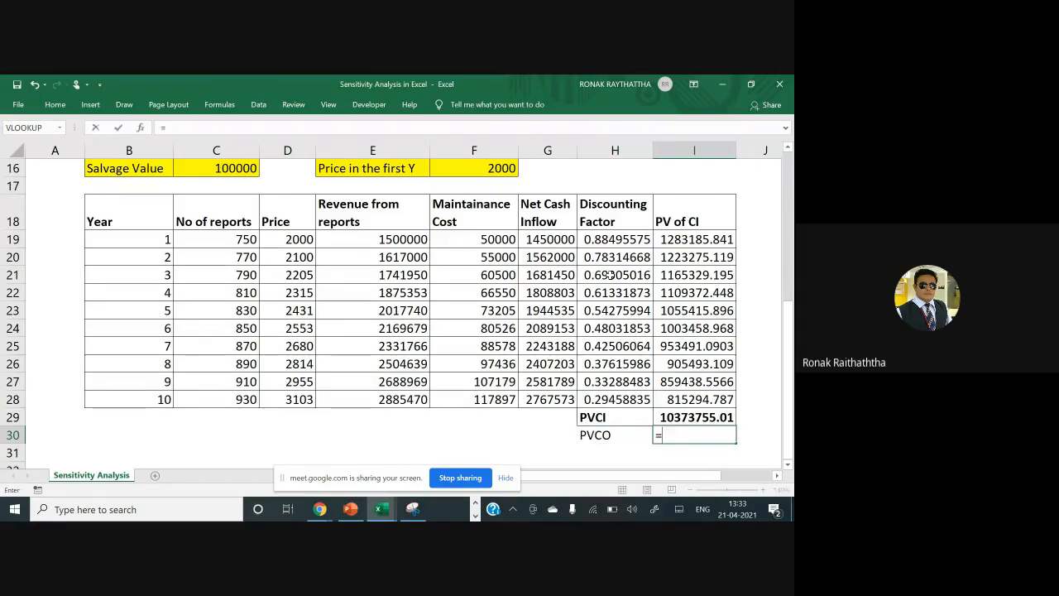
{"action": "scroll", "coordinate": [229, 239], "scroll_direction": "up", "scroll_amount": 2}
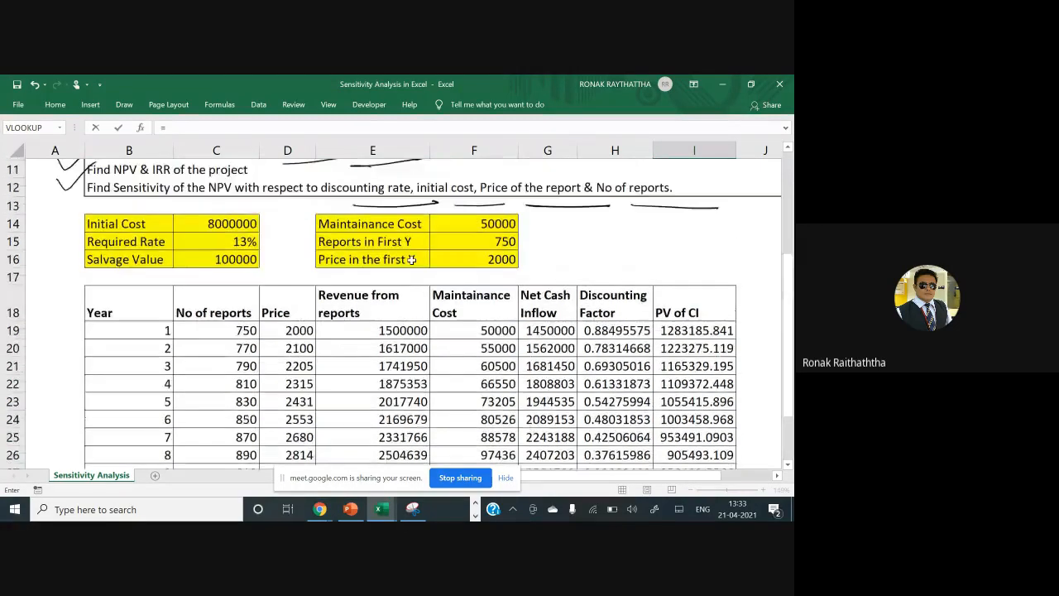
{"action": "left_click", "coordinate": [229, 239]}
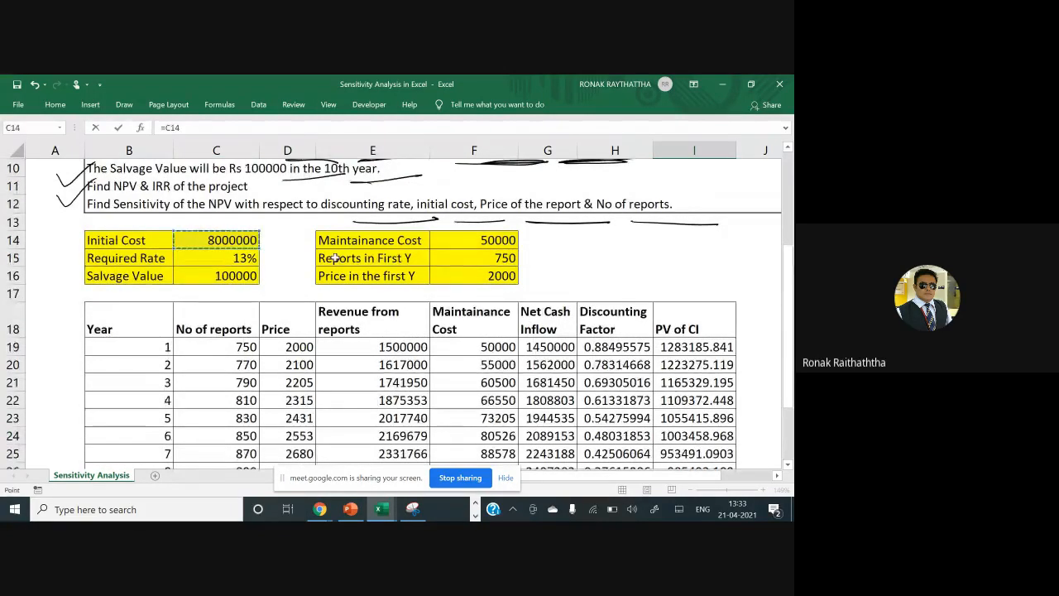
{"action": "scroll", "coordinate": [370, 283], "scroll_direction": "down", "scroll_amount": 1}
{"action": "scroll", "coordinate": [369, 283], "scroll_direction": "down", "scroll_amount": 3}
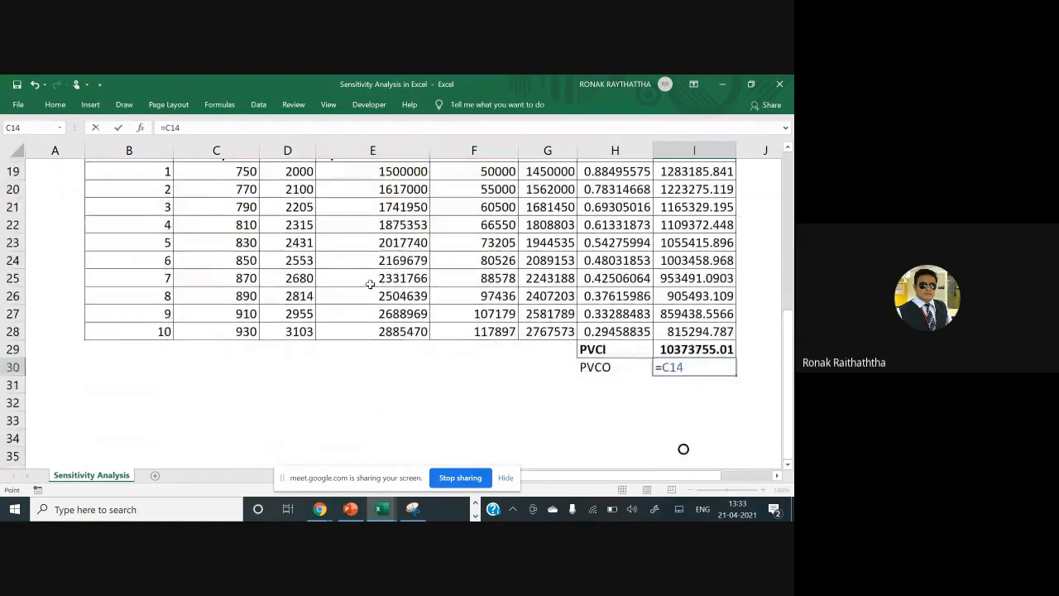
{"action": "key", "text": "Return"}
{"action": "key", "text": "Up"}
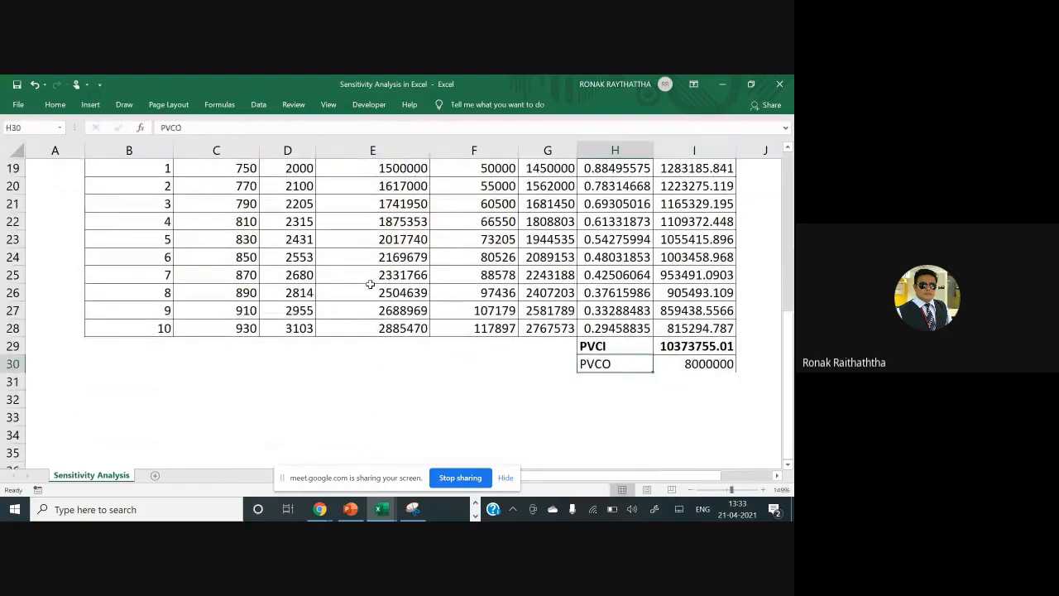
{"action": "key", "text": "shift+Right"}
Add the label NPV in H31 and calculate it in I31 with the formula =I29-I30
{"action": "key", "text": "Down"}
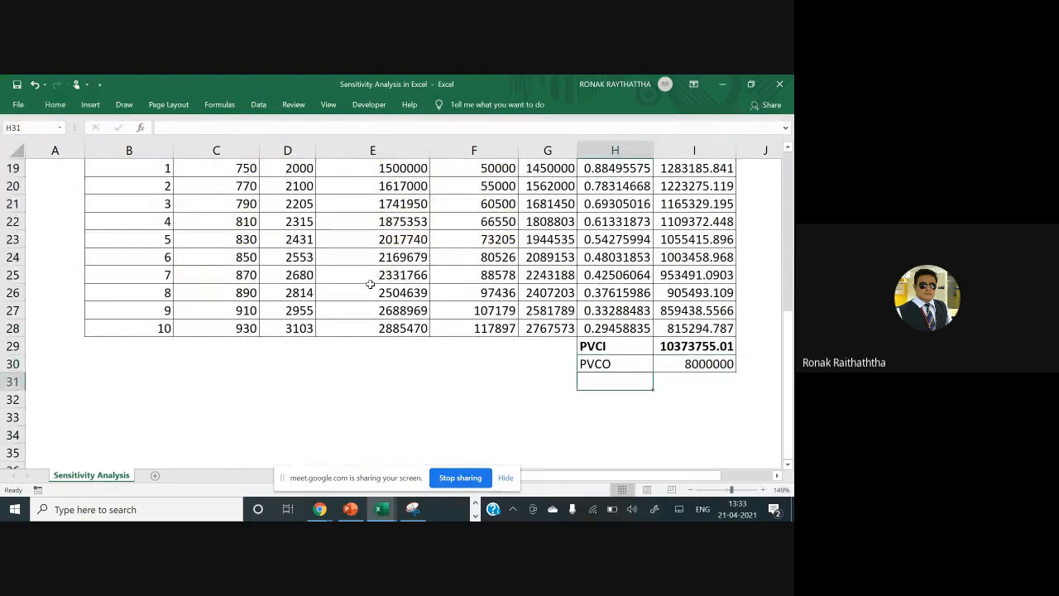
{"action": "type", "text": "NOV"}
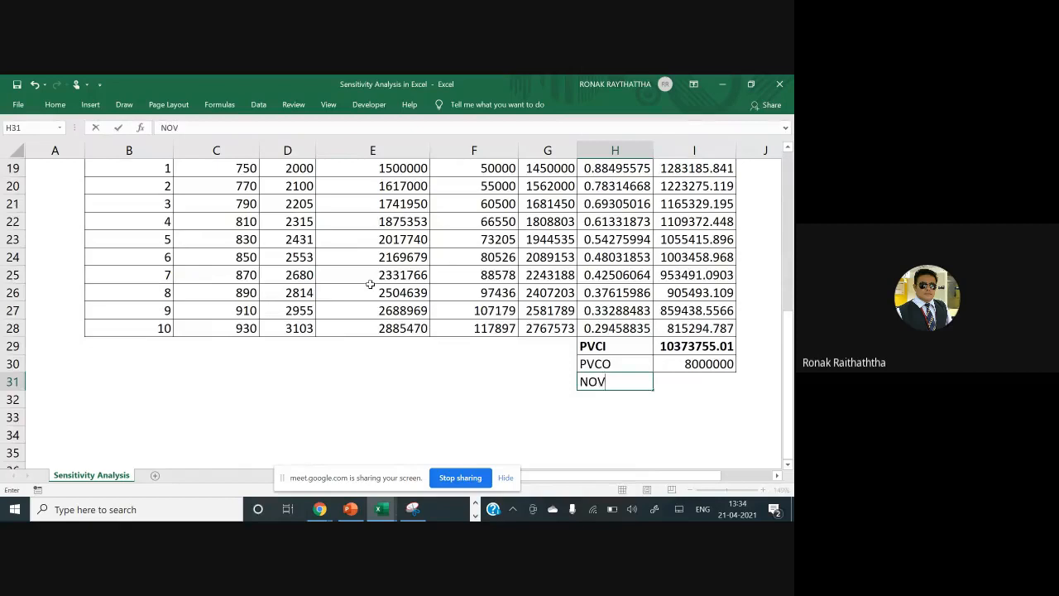
{"action": "key", "text": "BackSpace"}
{"action": "key", "text": "BackSpace"}
{"action": "type", "text": "PV"}
{"action": "key", "text": "Tab"}
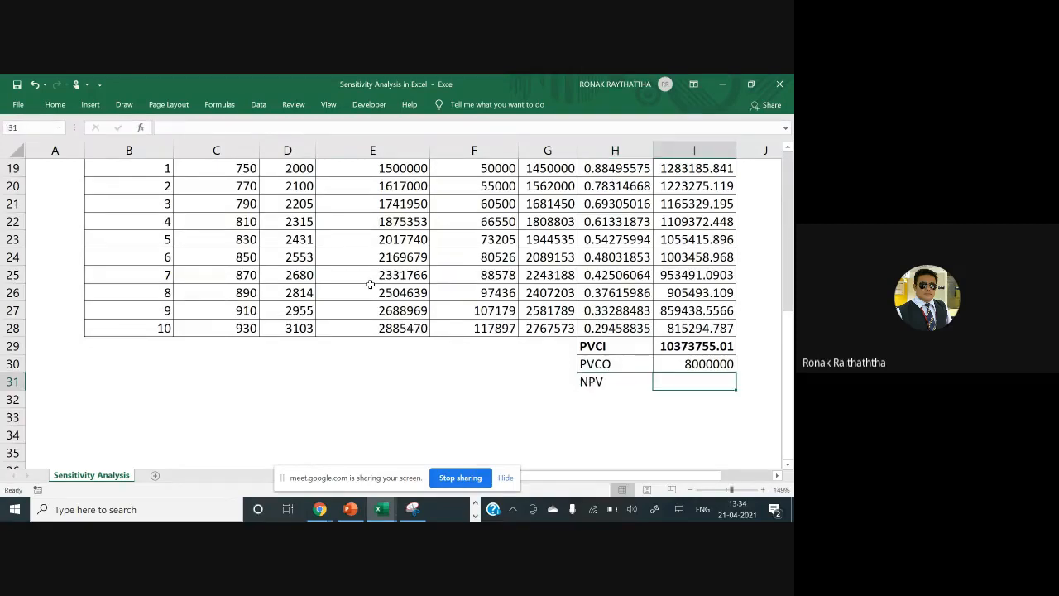
{"action": "type", "text": "="}
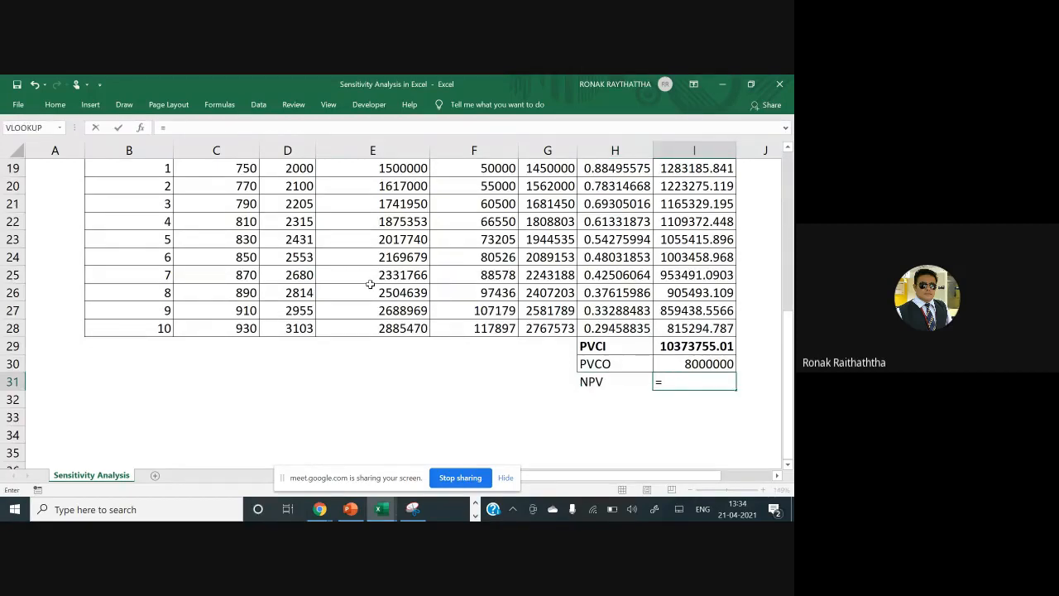
{"action": "left_click", "coordinate": [724, 347]}
{"action": "type", "text": "-"}
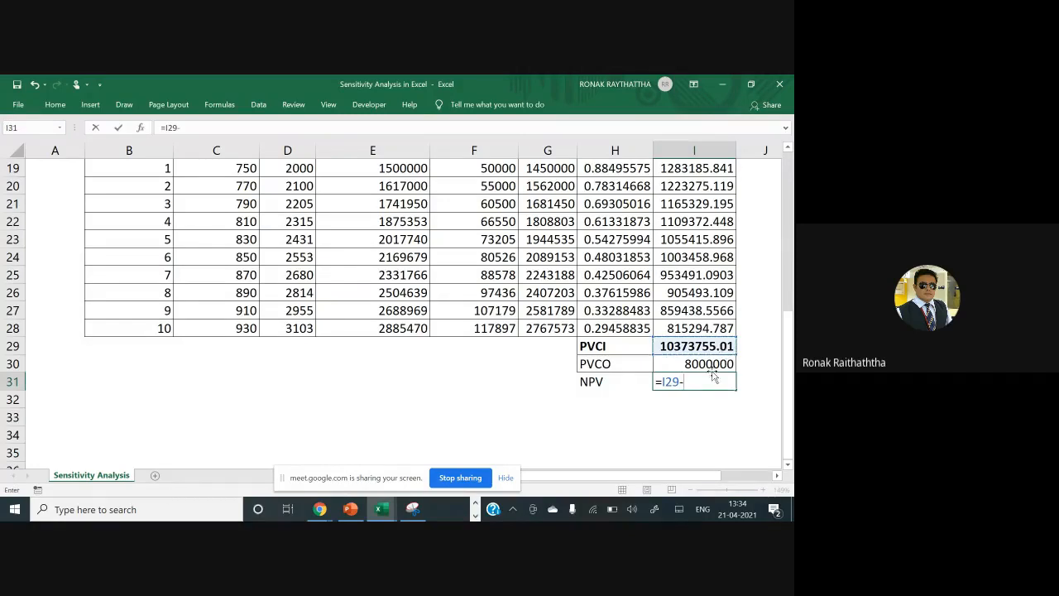
{"action": "left_click", "coordinate": [707, 361]}
Make all the PVCI, PVCO and NPV labels and values in H29:I31 bold
{"action": "key", "text": "Up"}
{"action": "key", "text": "Up"}
{"action": "key", "text": "Up"}
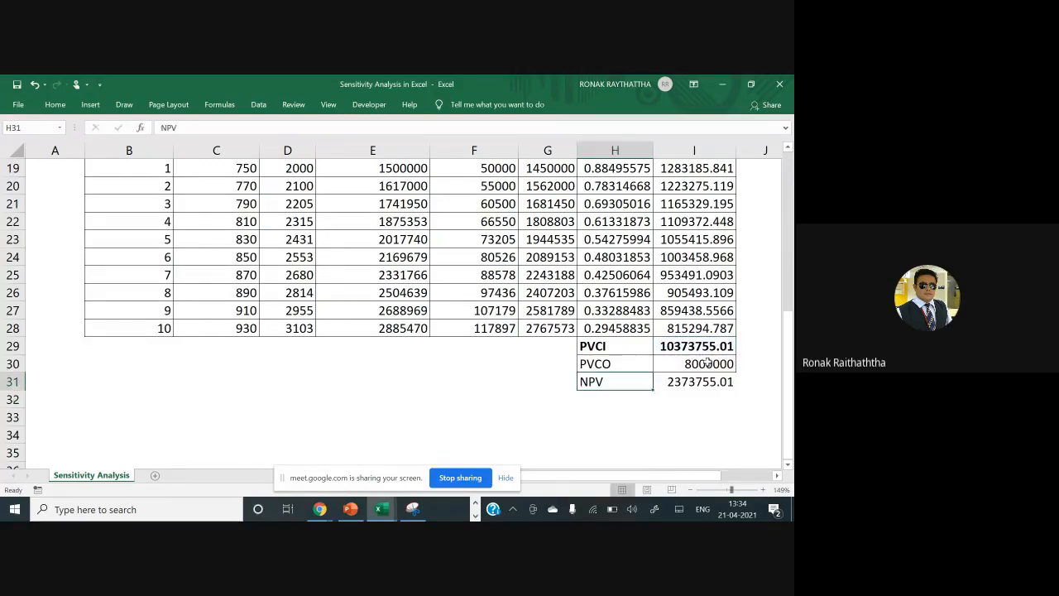
{"action": "key", "text": "shift+Right"}
{"action": "scroll", "coordinate": [707, 361], "scroll_direction": "right", "scroll_amount": 1}
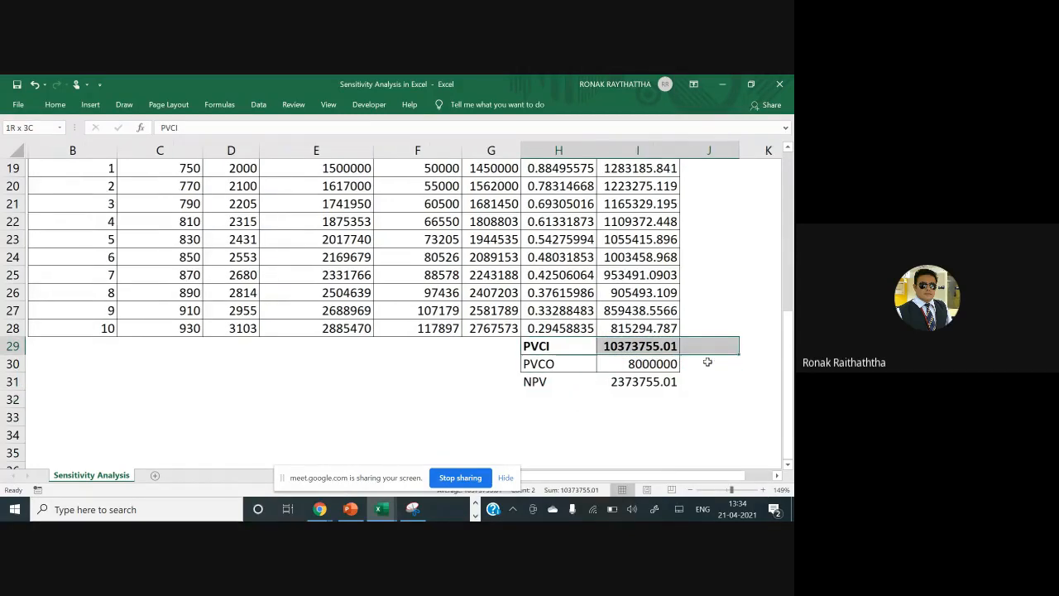
{"action": "key", "text": "shift+Down"}
{"action": "key", "text": "shift+Down"}
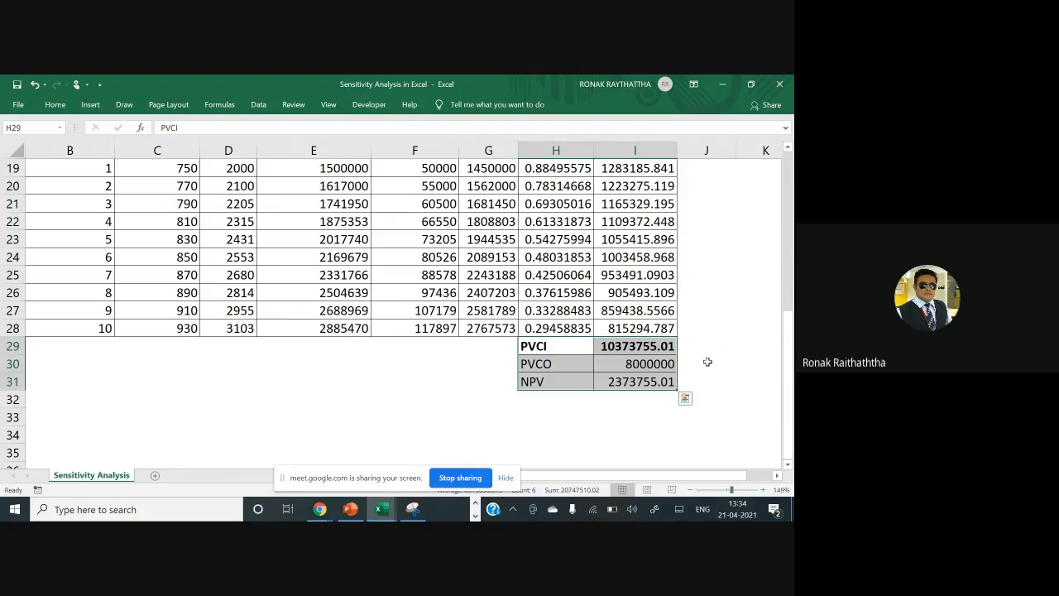
{"action": "key", "text": "ctrl+b"}
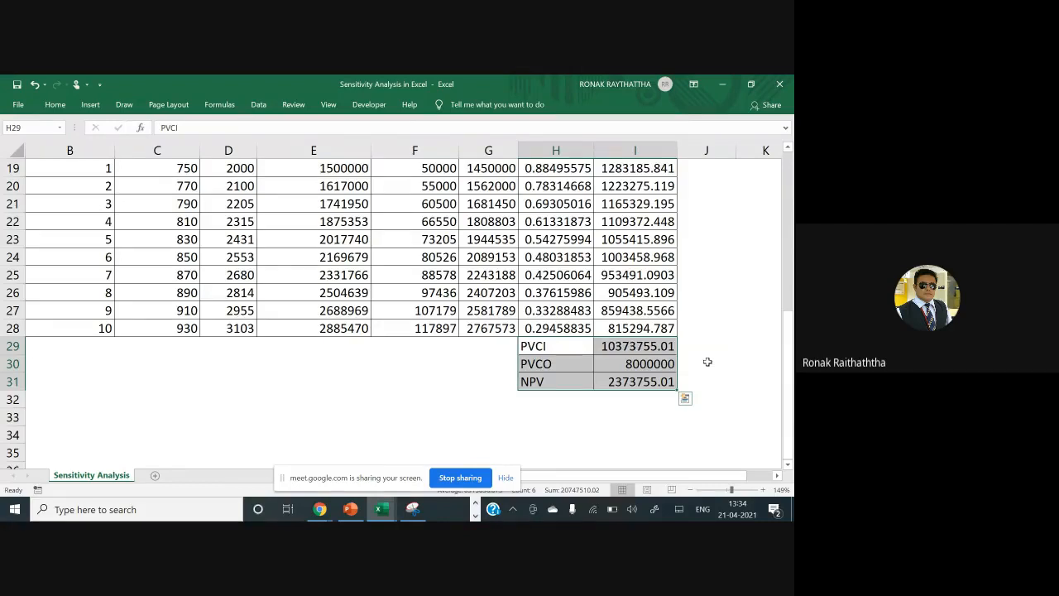
{"action": "key", "text": "ctrl+b"}
{"action": "key", "text": "Left"}
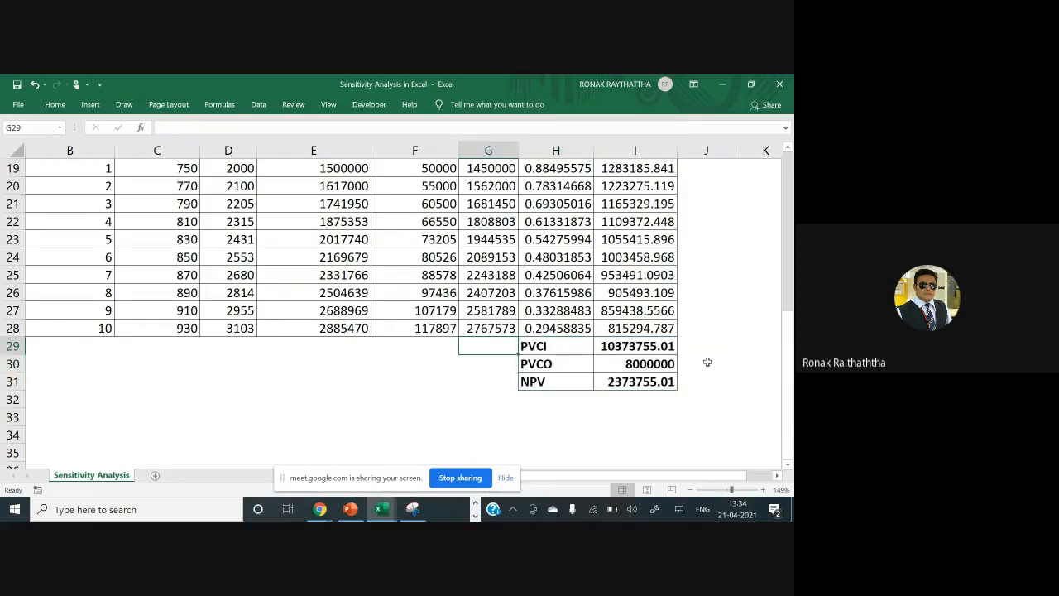
Apply all borders to the PVCI, PVCO and NPV block in H29:I31
{"action": "key", "text": "Right"}
{"action": "key", "text": "shift+Right"}
{"action": "key", "text": "shift+Down"}
{"action": "key", "text": "shift+Down"}
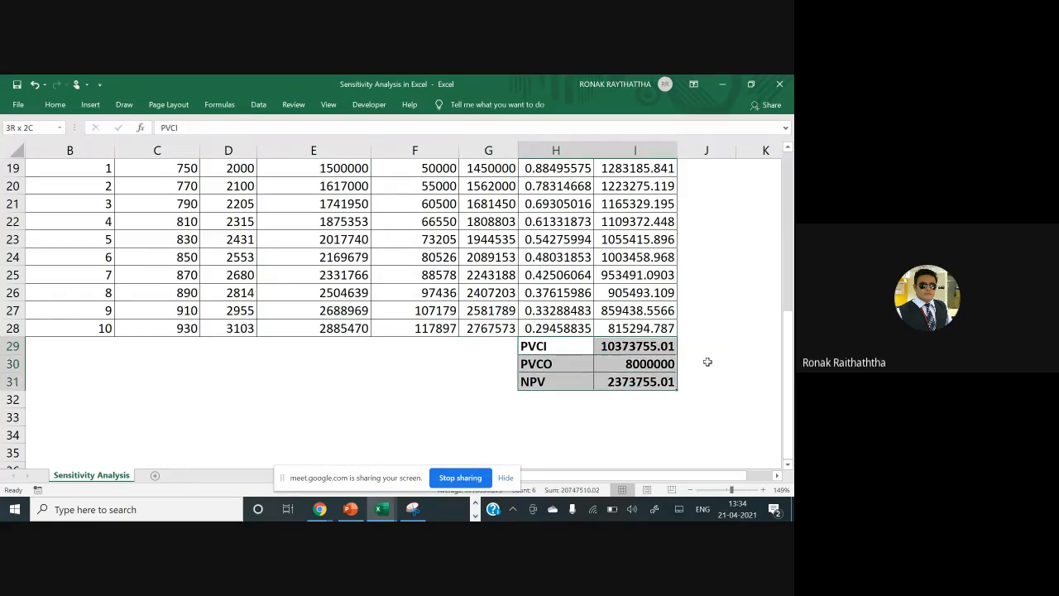
{"action": "key", "text": "alt+h"}
{"action": "key", "text": "b"}
{"action": "key", "text": "a"}
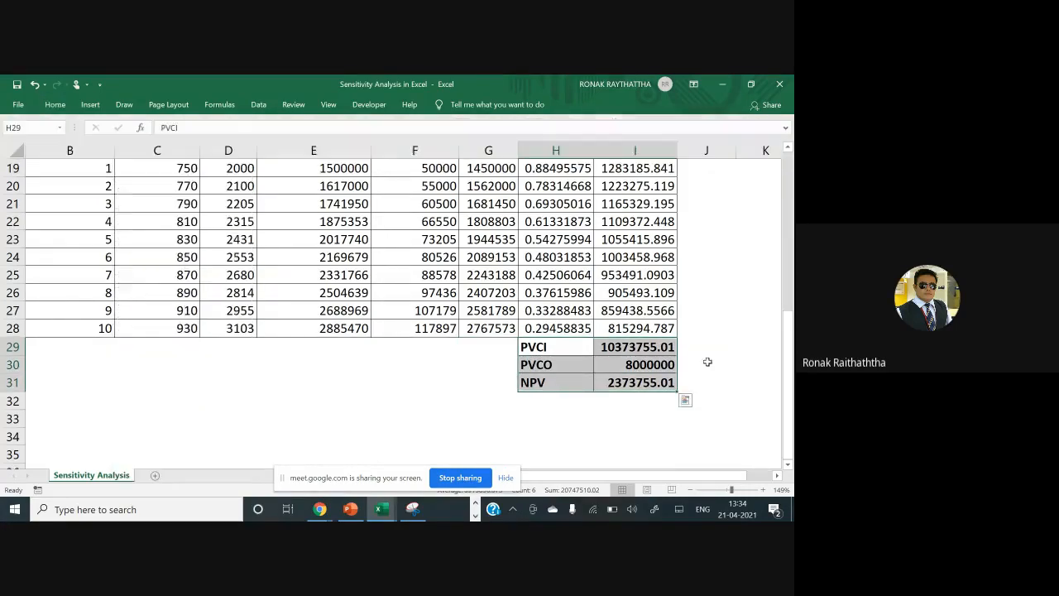
Fill the PVCI, PVCO and NPV block in H29:I31 with green
{"action": "key", "text": "Left"}
{"action": "key", "text": "Left"}
{"action": "key", "text": "Left"}
{"action": "key", "text": "Right"}
{"action": "key", "text": "Right"}
{"action": "key", "text": "Right"}
{"action": "key", "text": "shift+Right"}
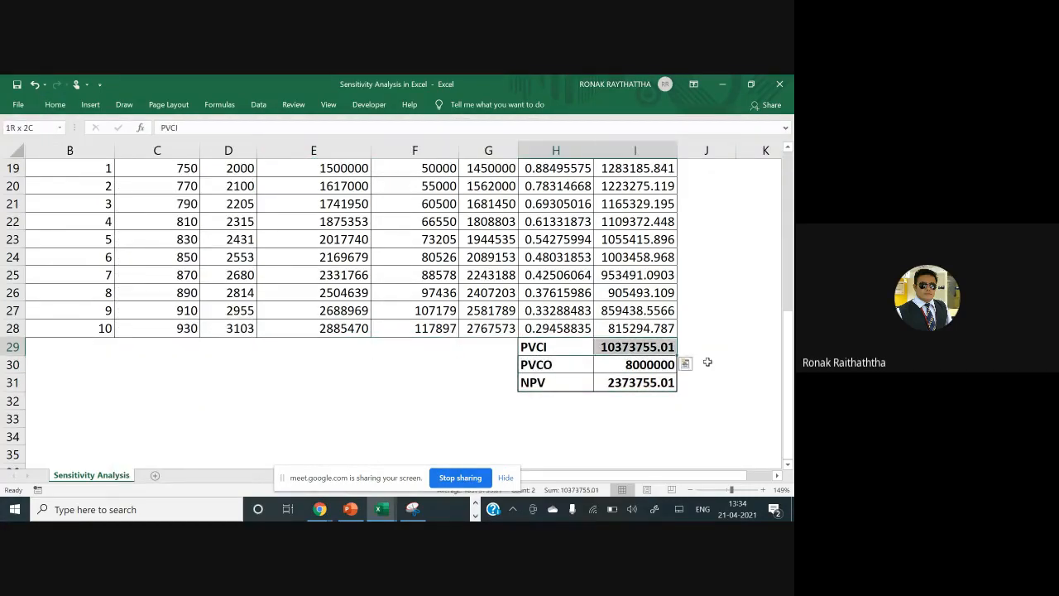
{"action": "key", "text": "shift+Down"}
{"action": "key", "text": "shift+Down"}
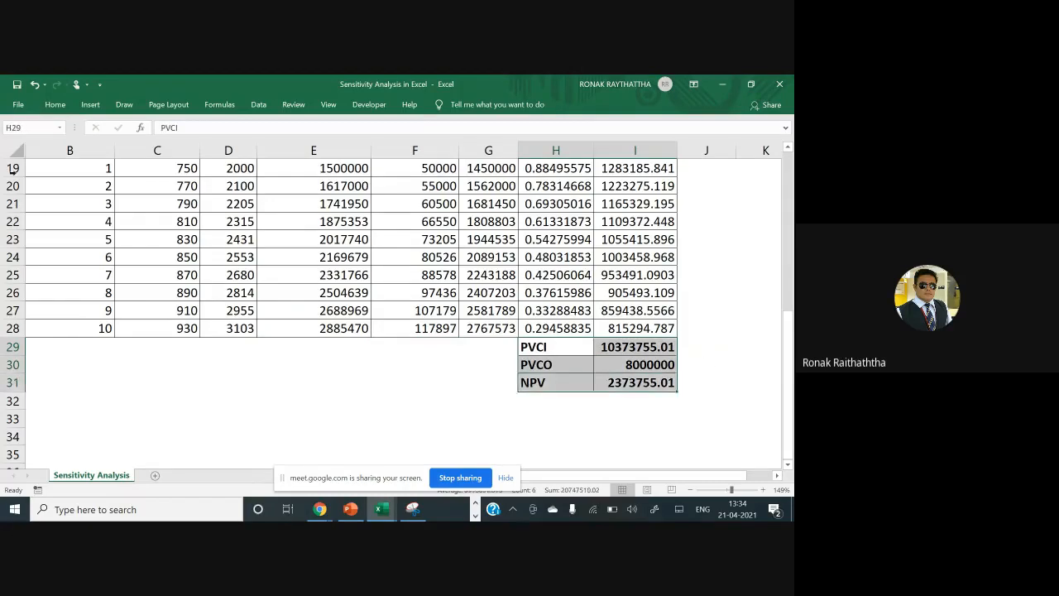
{"action": "left_click", "coordinate": [55, 105]}
{"action": "left_click", "coordinate": [154, 147]}
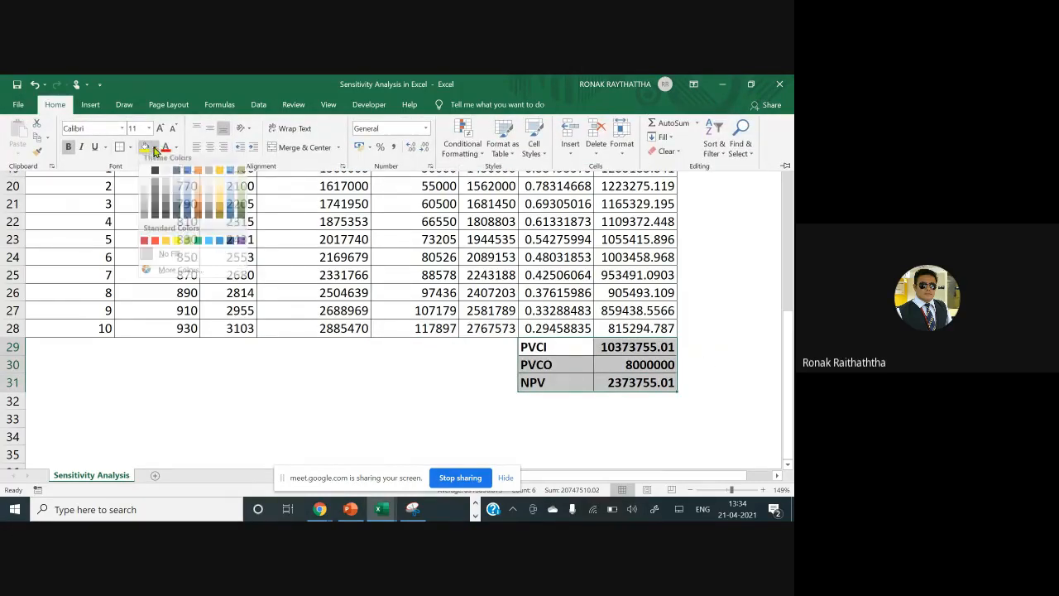
{"action": "left_click", "coordinate": [189, 250]}
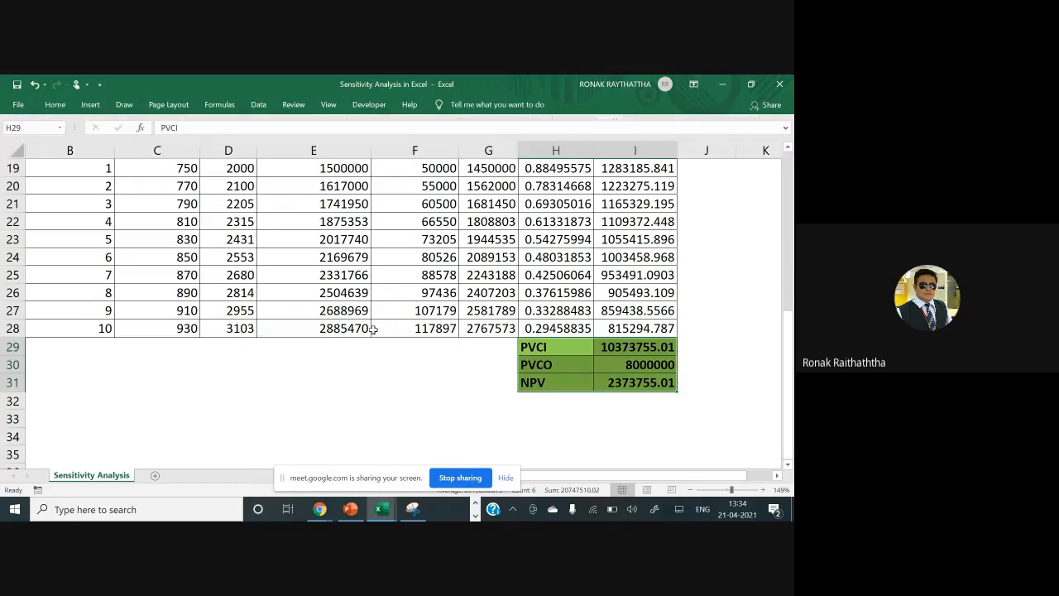
Zoom the worksheet out to 130% and look over the project inputs, yearly cash flow table and NPV block
{"action": "scroll", "coordinate": [369, 327], "scroll_direction": "up", "scroll_amount": 2}
{"action": "scroll", "coordinate": [370, 327], "scroll_direction": "up", "scroll_amount": 1}
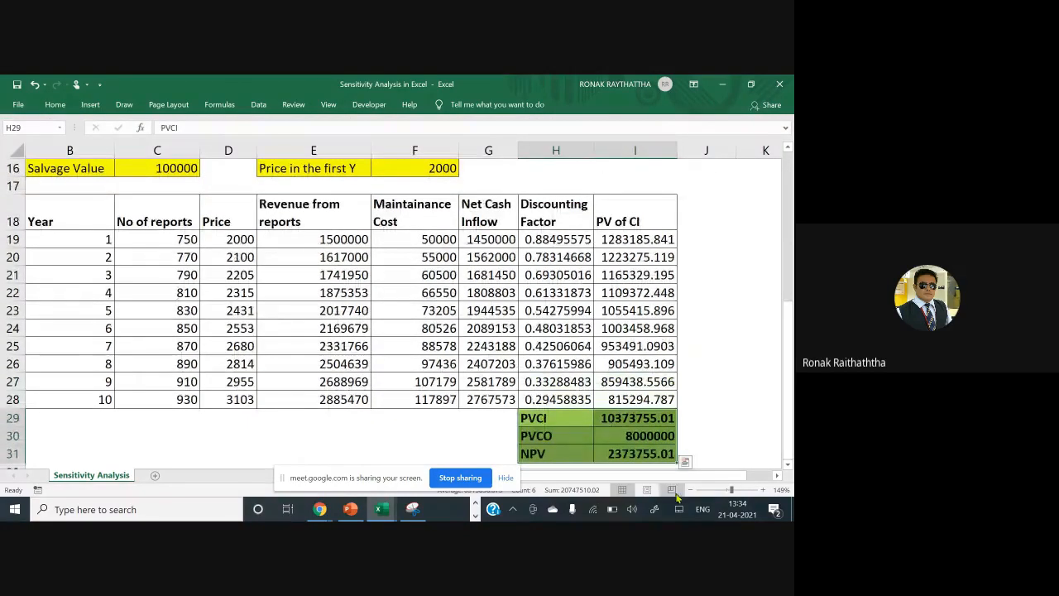
{"action": "left_click", "coordinate": [690, 490]}
{"action": "left_click", "coordinate": [690, 489]}
{"action": "left_click", "coordinate": [690, 490]}
{"action": "left_click", "coordinate": [296, 336]}
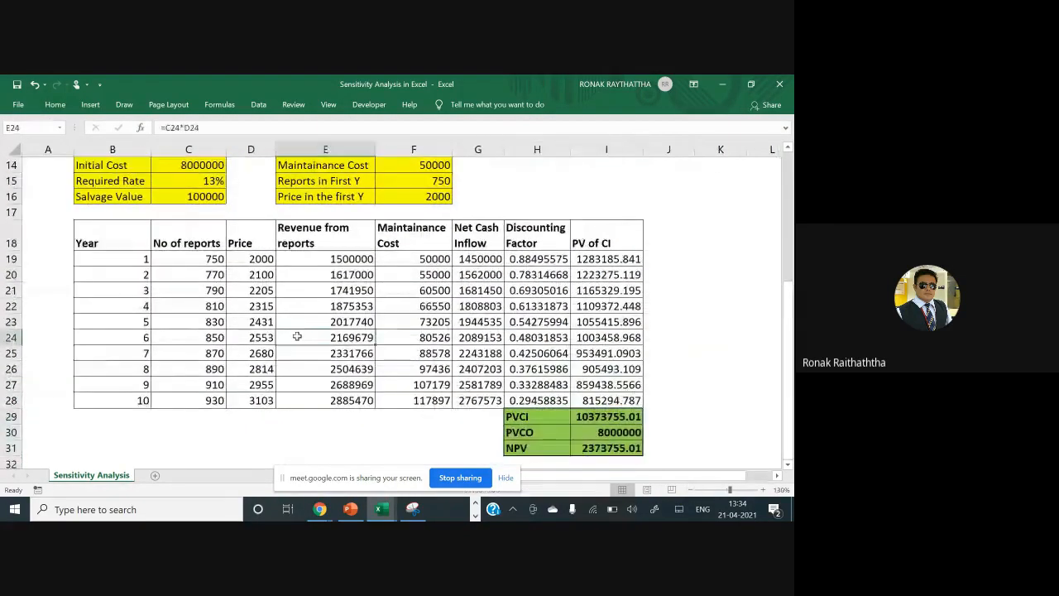
{"action": "scroll", "coordinate": [226, 286], "scroll_direction": "up", "scroll_amount": 2}
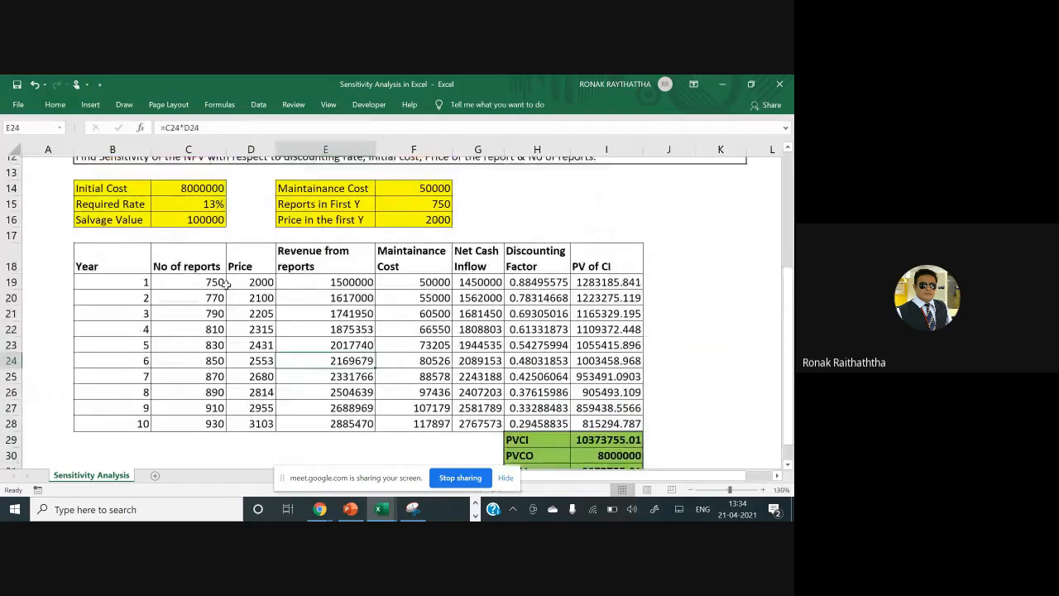
{"action": "scroll", "coordinate": [226, 286], "scroll_direction": "down", "scroll_amount": 2}
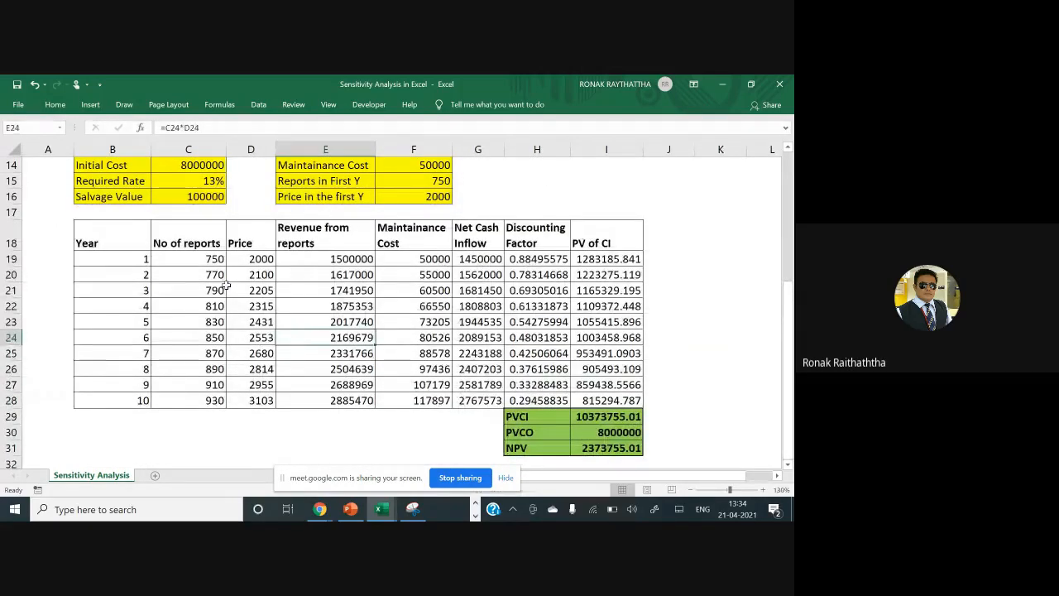
{"action": "scroll", "coordinate": [226, 286], "scroll_direction": "down", "scroll_amount": 1}
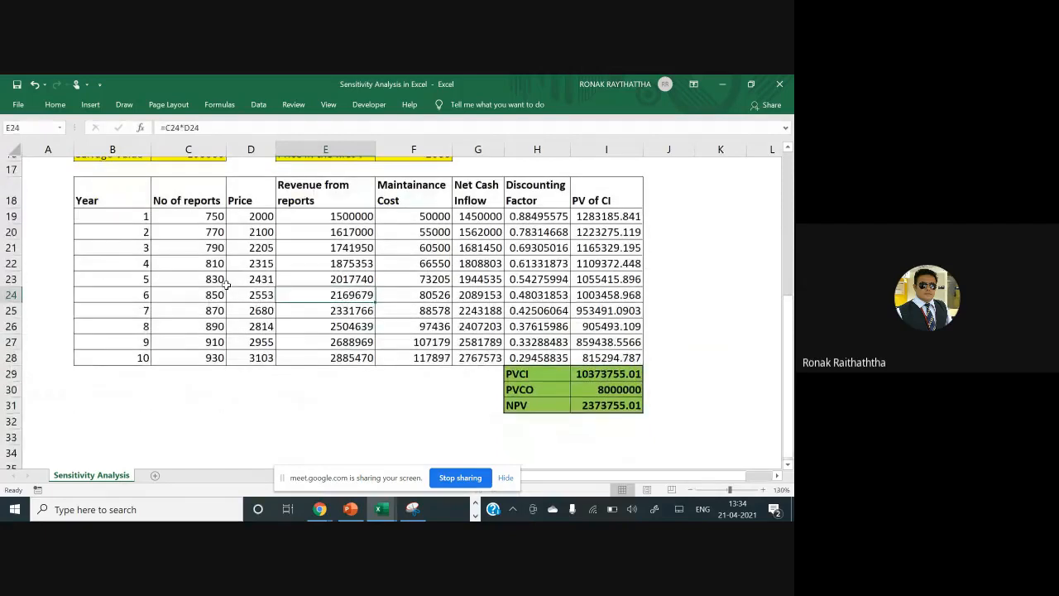
{"action": "scroll", "coordinate": [226, 286], "scroll_direction": "up", "scroll_amount": 1}
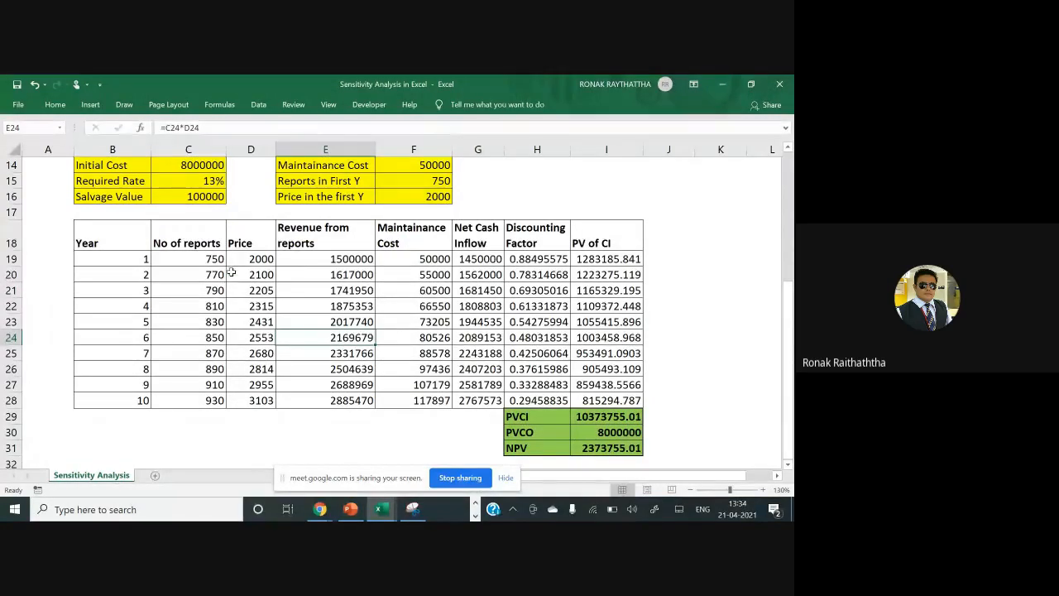
Check the participants' replies in the Google Meet chat, return to the Excel workbook and reread the project requirements
{"action": "key", "text": "alt+Tab"}
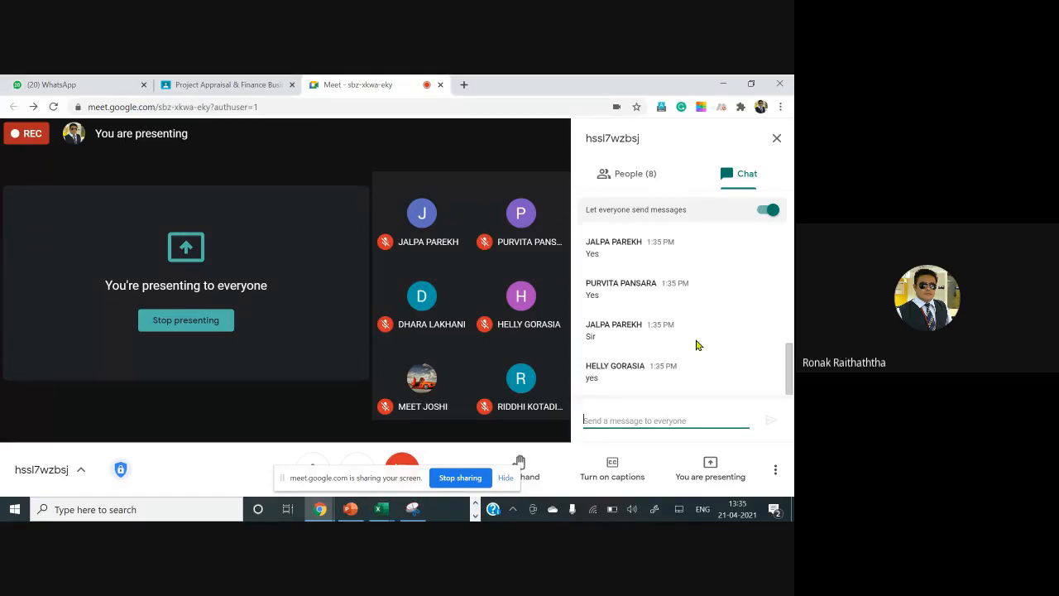
{"action": "key", "text": "alt+Tab"}
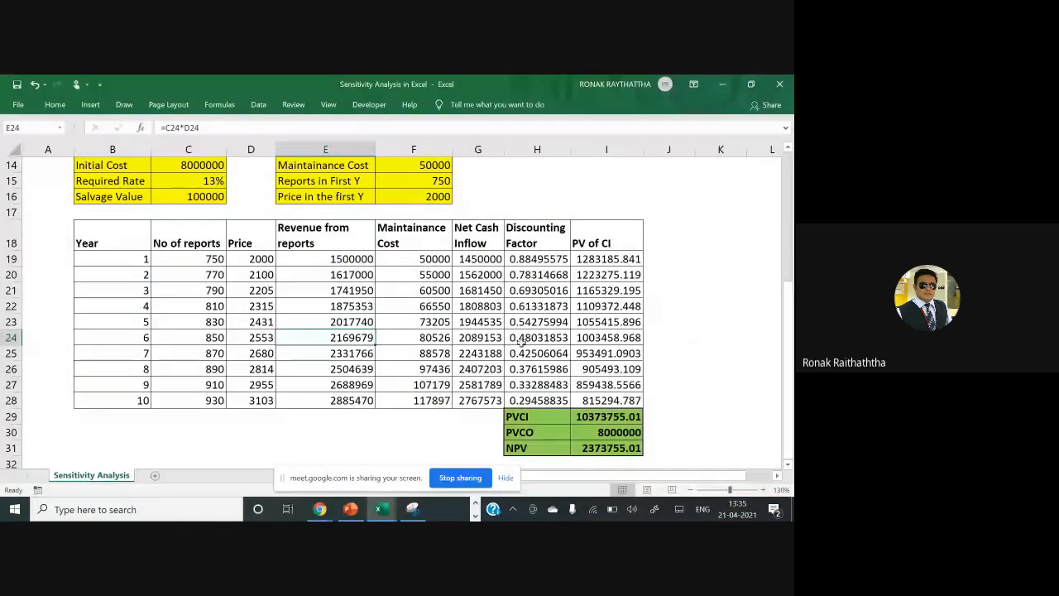
{"action": "scroll", "coordinate": [519, 340], "scroll_direction": "down", "scroll_amount": 1}
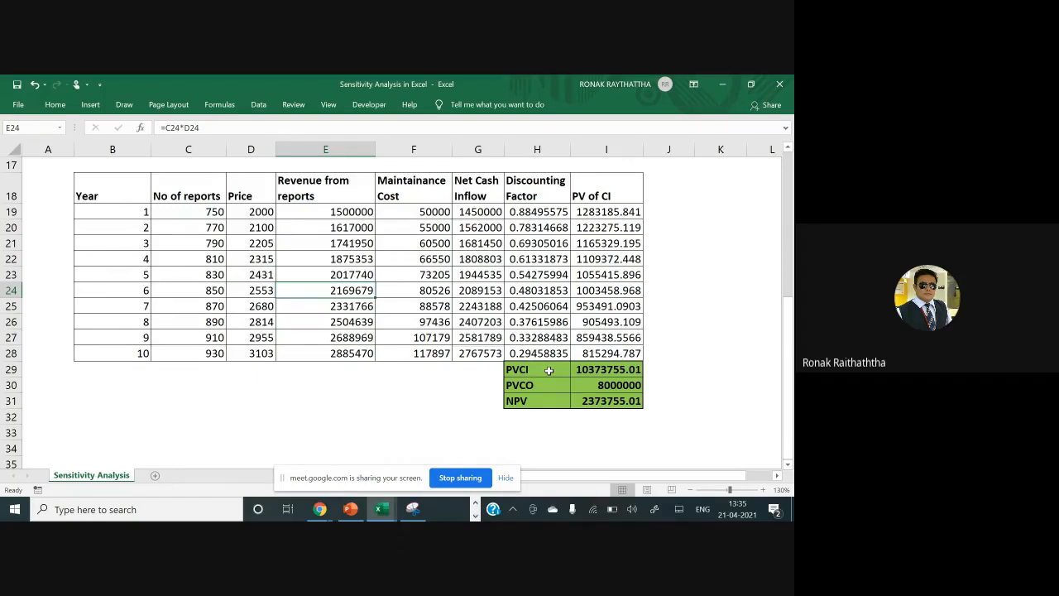
{"action": "scroll", "coordinate": [548, 370], "scroll_direction": "up", "scroll_amount": 1}
{"action": "scroll", "coordinate": [542, 364], "scroll_direction": "up", "scroll_amount": 4}
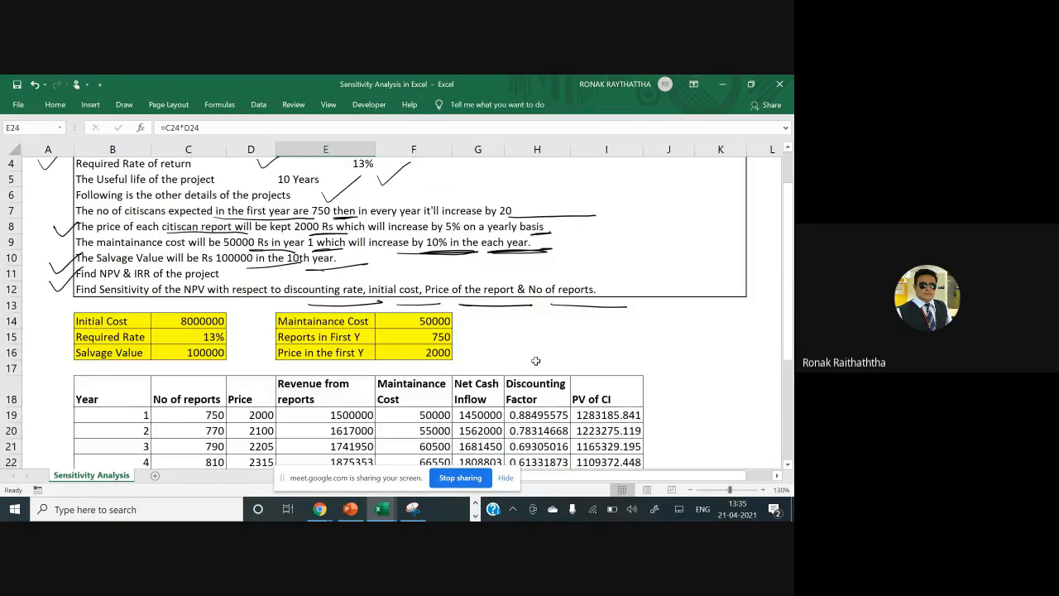
Add the label IRR in H32, directly below the NPV label
{"action": "scroll", "coordinate": [535, 361], "scroll_direction": "down", "scroll_amount": 3}
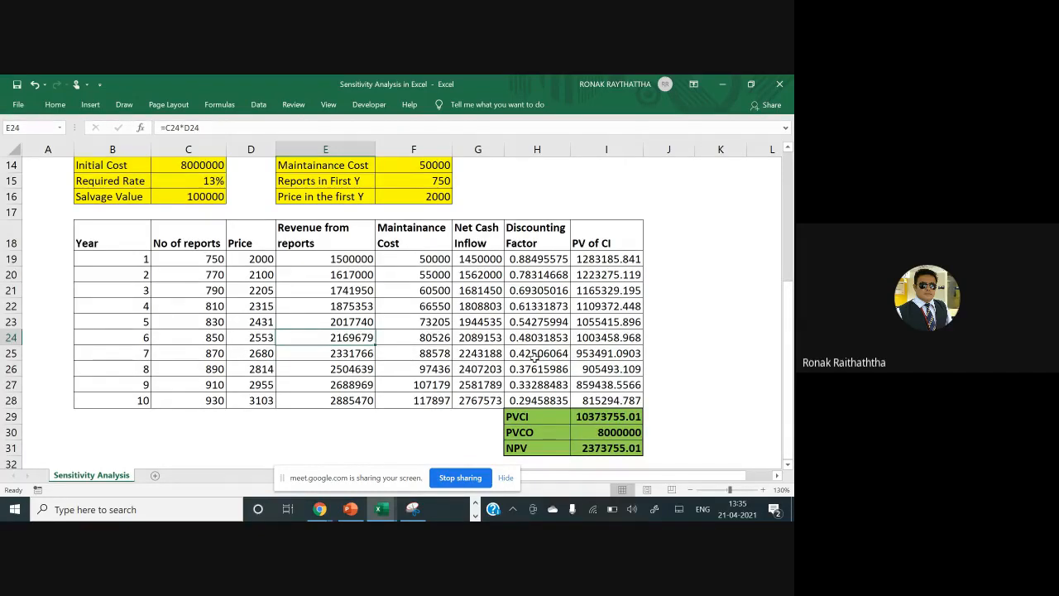
{"action": "scroll", "coordinate": [535, 356], "scroll_direction": "down", "scroll_amount": 1}
{"action": "scroll", "coordinate": [536, 356], "scroll_direction": "up", "scroll_amount": 1}
{"action": "scroll", "coordinate": [535, 356], "scroll_direction": "up", "scroll_amount": 1}
{"action": "scroll", "coordinate": [526, 352], "scroll_direction": "down", "scroll_amount": 1}
{"action": "scroll", "coordinate": [518, 347], "scroll_direction": "down", "scroll_amount": 1}
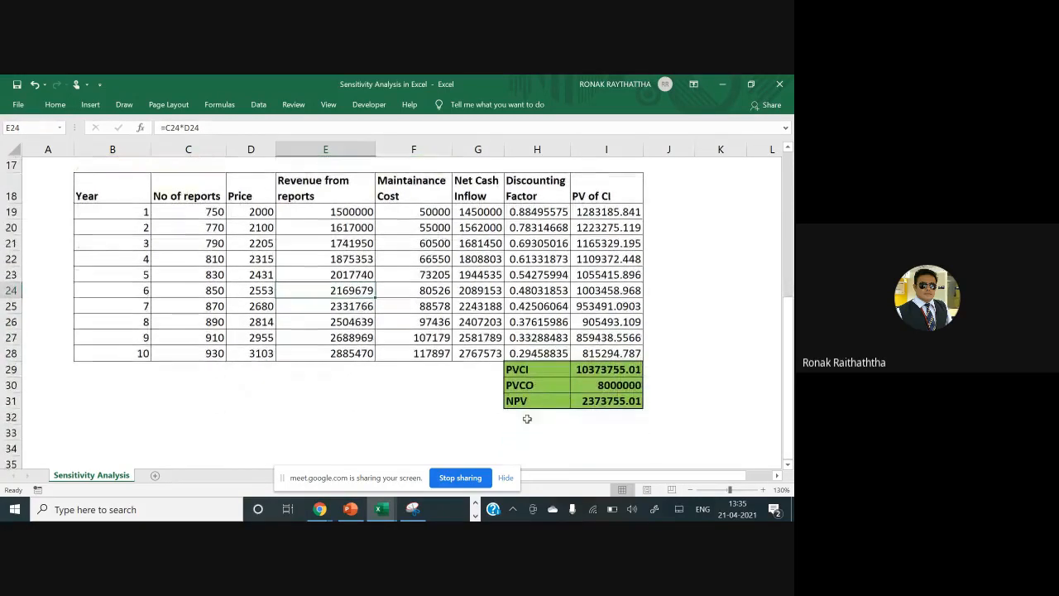
{"action": "double_click", "coordinate": [526, 417]}
{"action": "type", "text": "IRR"}
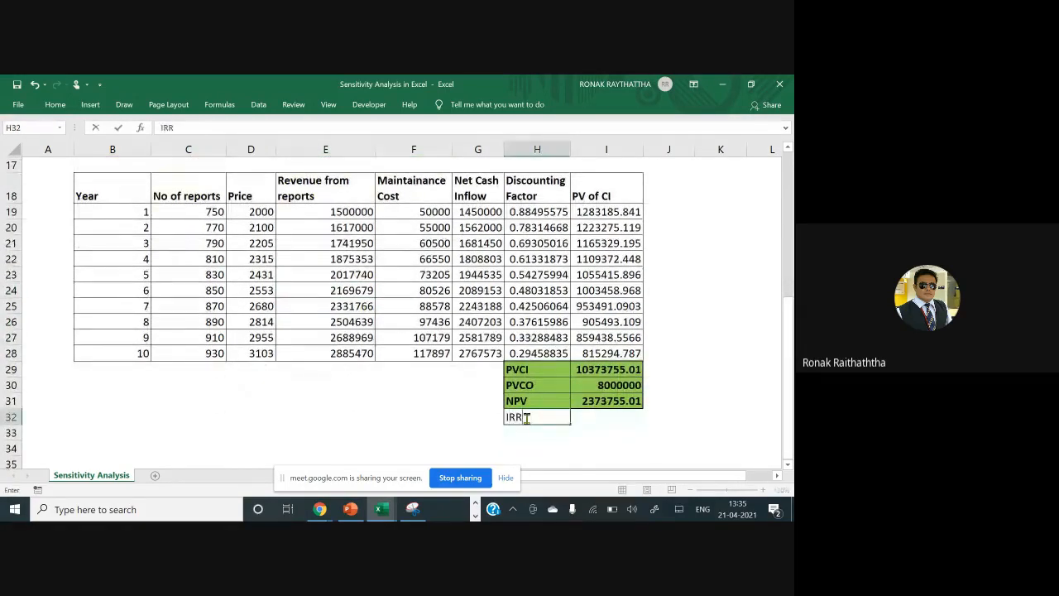
{"action": "key", "text": "Tab"}
Try to calculate the IRR in I32 with the formula =IRR(G19:G28-C14,12%)
{"action": "type", "text": "="}
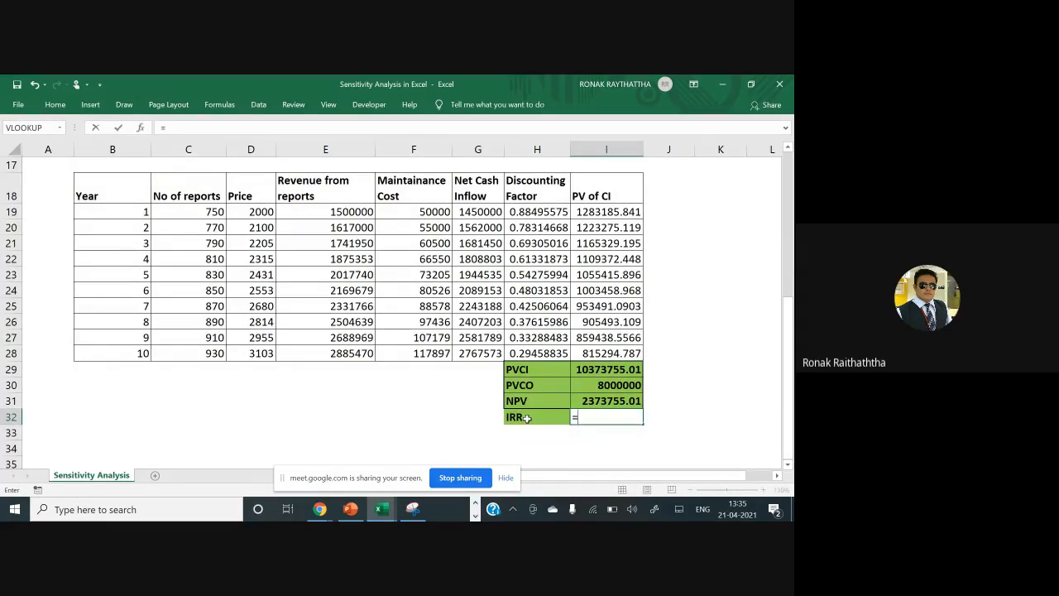
{"action": "type", "text": "IRR"}
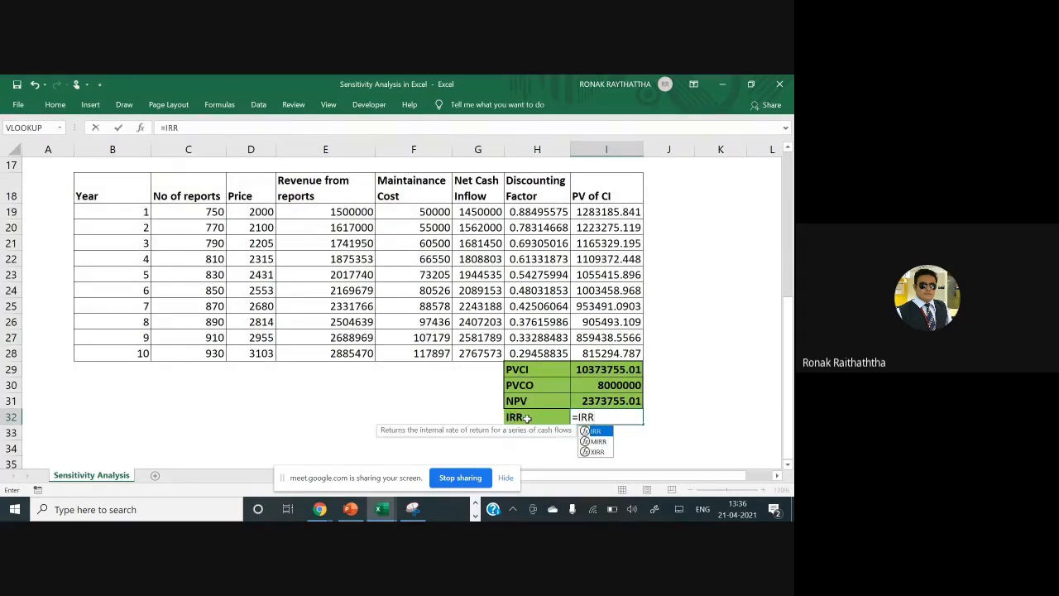
{"action": "type", "text": "("}
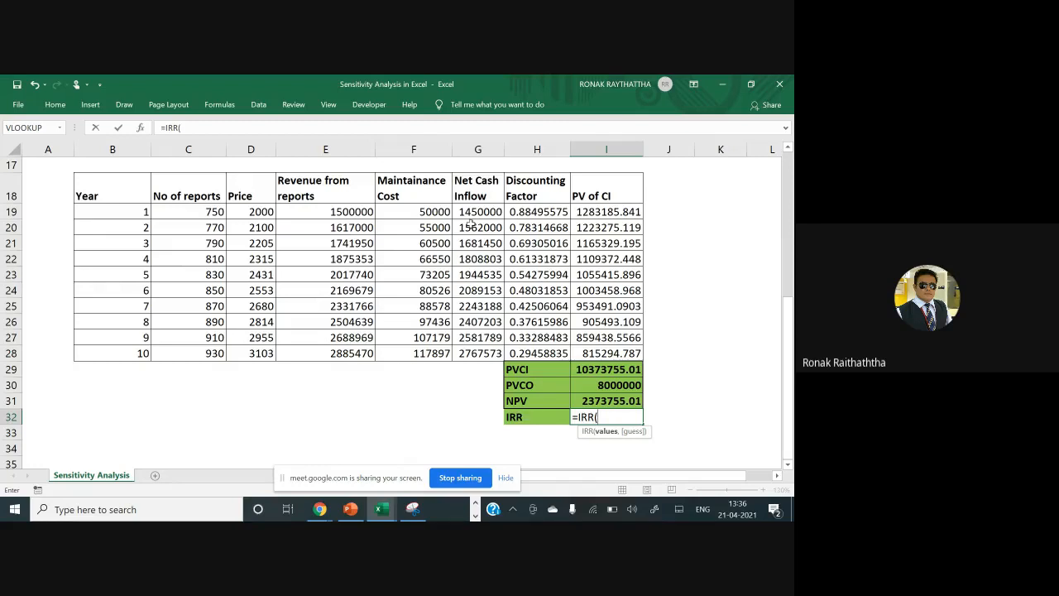
{"action": "left_click_drag", "start_coordinate": [470, 209], "coordinate": [490, 353]}
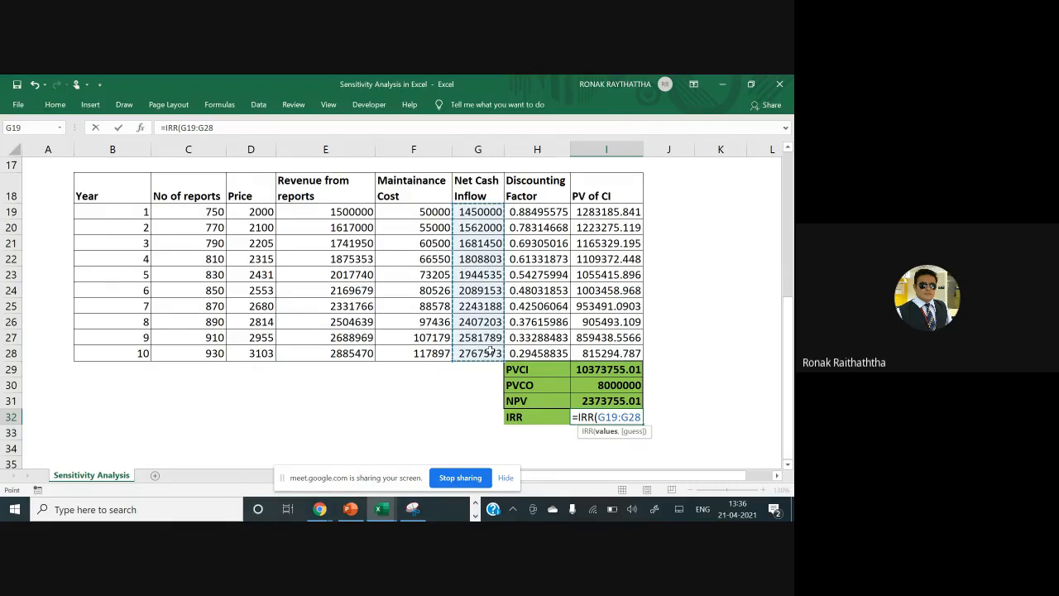
{"action": "type", "text": "-"}
{"action": "scroll", "coordinate": [490, 350], "scroll_direction": "up", "scroll_amount": 1}
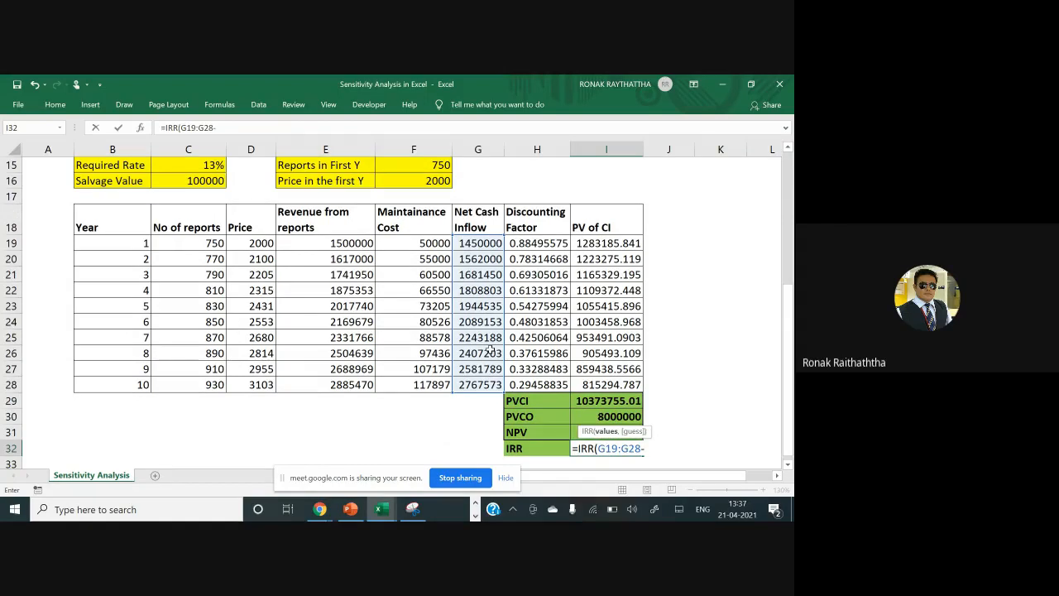
{"action": "scroll", "coordinate": [491, 351], "scroll_direction": "up", "scroll_amount": 2}
{"action": "left_click", "coordinate": [177, 213]}
{"action": "scroll", "coordinate": [286, 315], "scroll_direction": "down", "scroll_amount": 3}
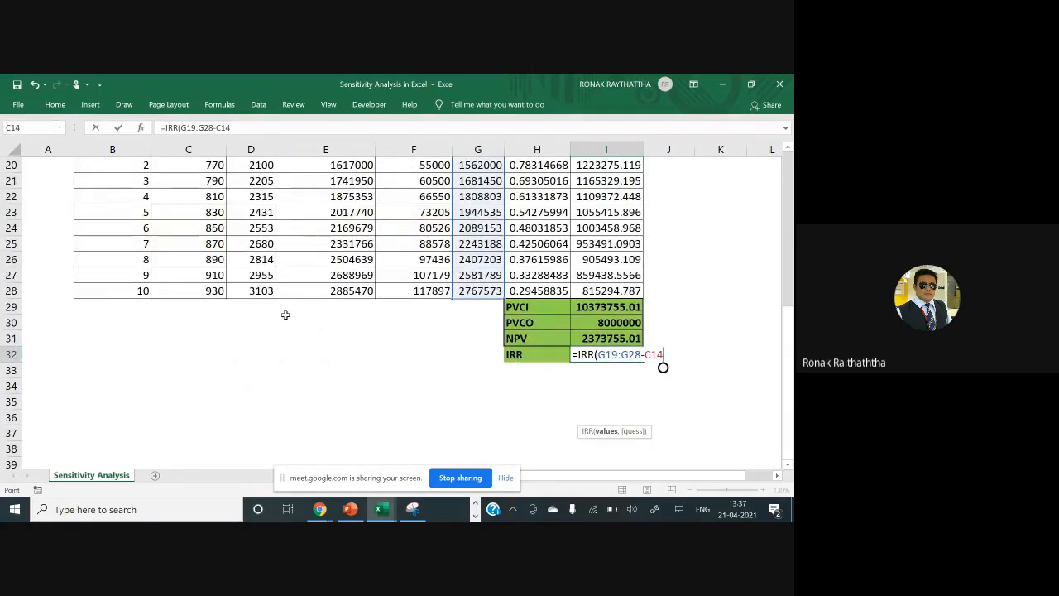
{"action": "type", "text": ","}
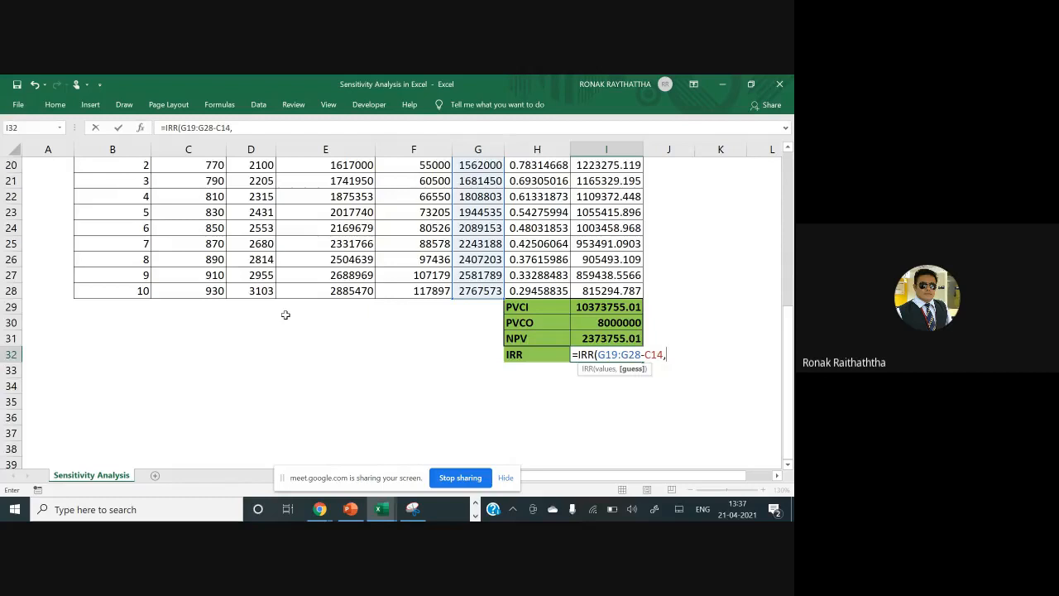
{"action": "type", "text": "12%)"}
{"action": "key", "text": "Return"}
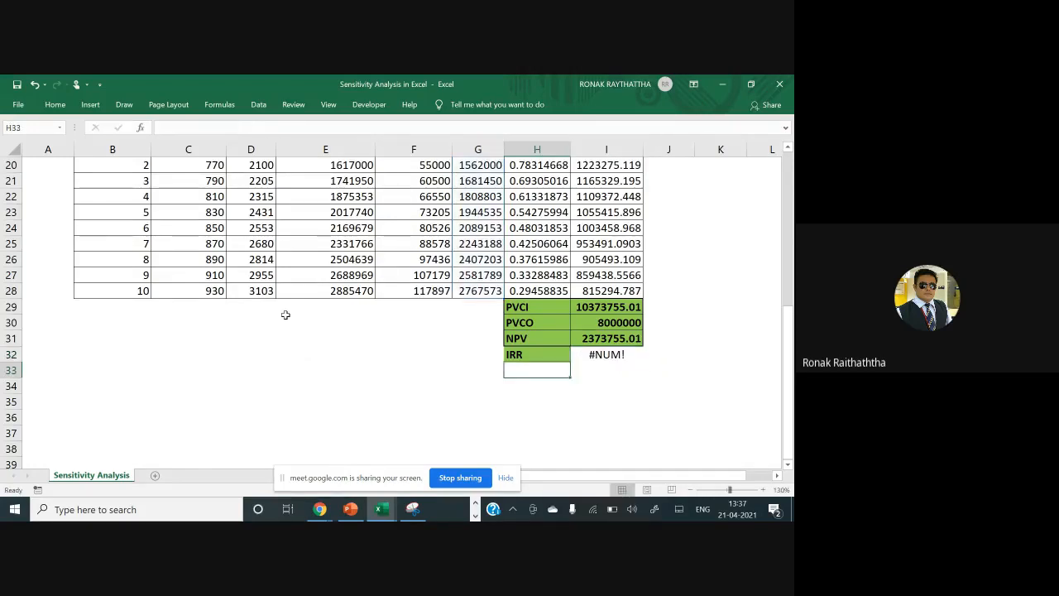
Clear the IRR formula from I32
{"action": "key", "text": "Up"}
{"action": "key", "text": "Right"}
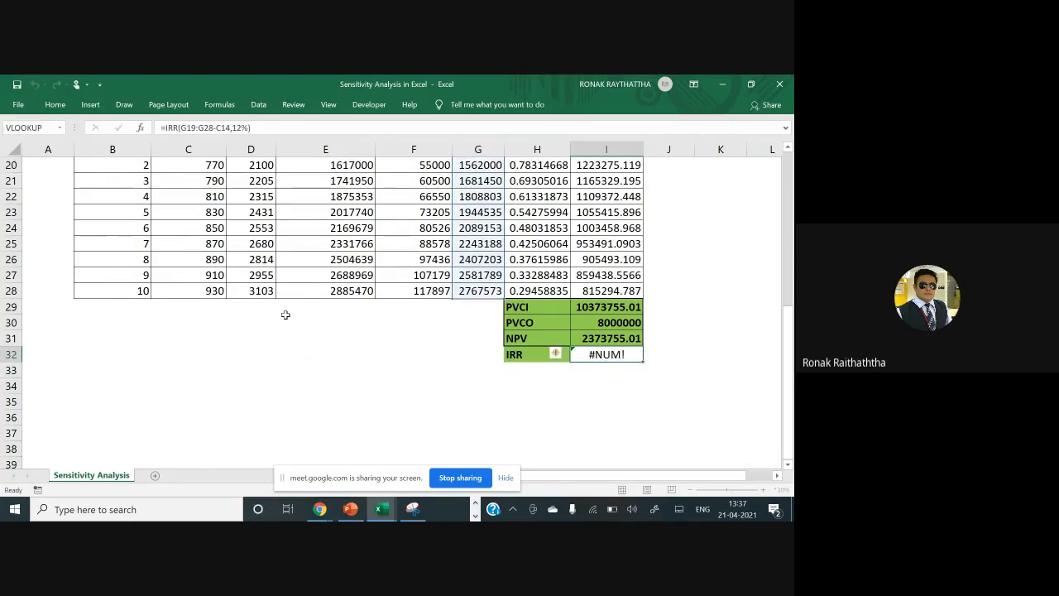
{"action": "key", "text": "Delete"}
Insert a blank row above year 1 at row 19 of the cash flow table and enter 0 in its Year cell B19
{"action": "key", "text": "Up"}
{"action": "key", "text": "Up"}
{"action": "key", "text": "Up"}
{"action": "key", "text": "Up"}
{"action": "key", "text": "Up"}
{"action": "key", "text": "Up"}
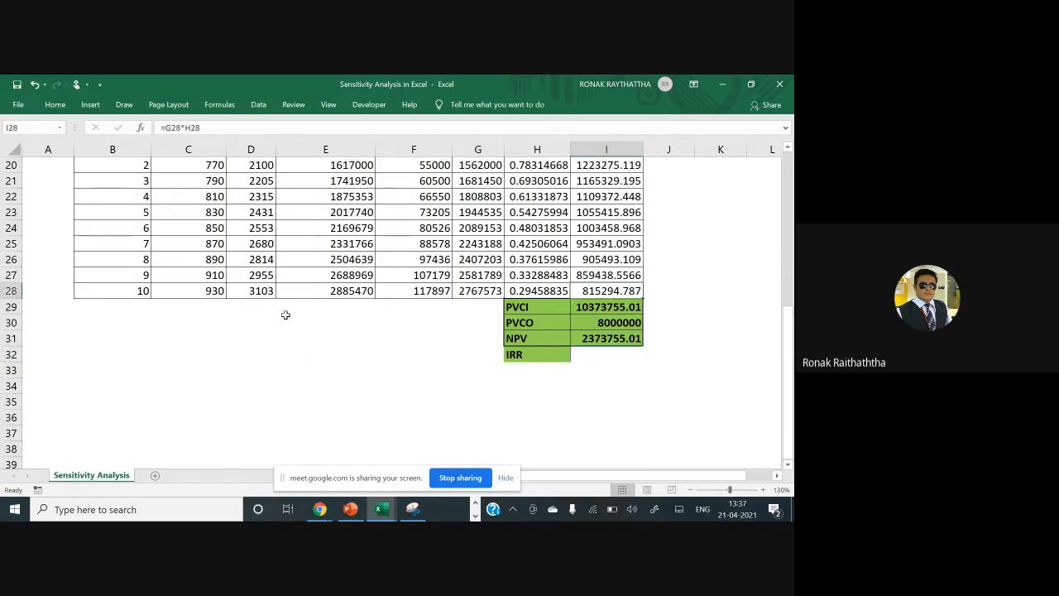
{"action": "key", "text": "Up"}
{"action": "key", "text": "Up"}
{"action": "key", "text": "Up"}
{"action": "key", "text": "Up"}
{"action": "key", "text": "Up"}
{"action": "key", "text": "Up"}
{"action": "key", "text": "Up"}
{"action": "key", "text": "Up"}
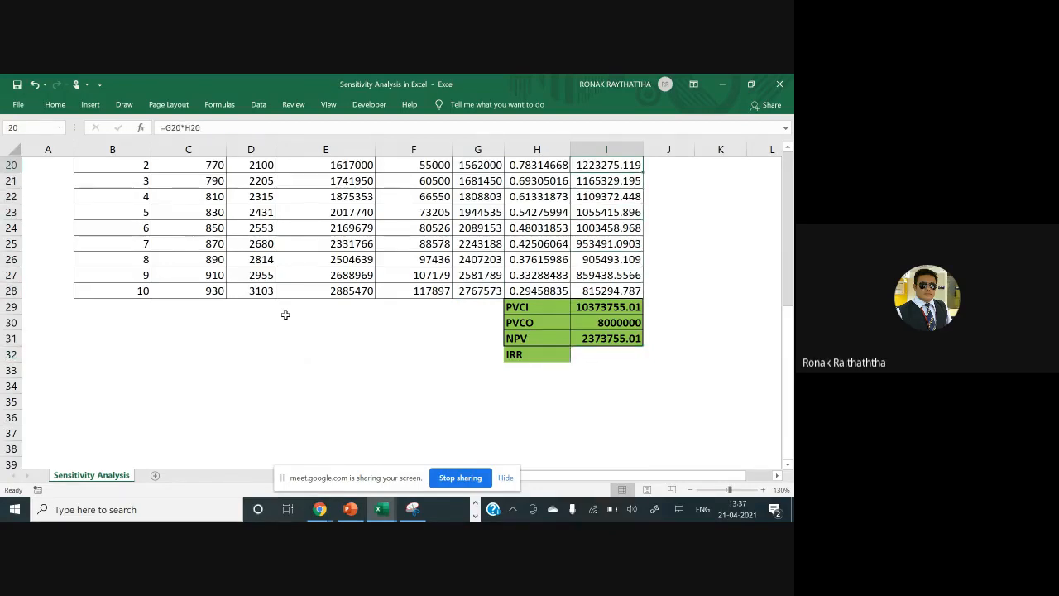
{"action": "key", "text": "Up"}
{"action": "key", "text": "Up"}
{"action": "key", "text": "Up"}
{"action": "key", "text": "Up"}
{"action": "key", "text": "Up"}
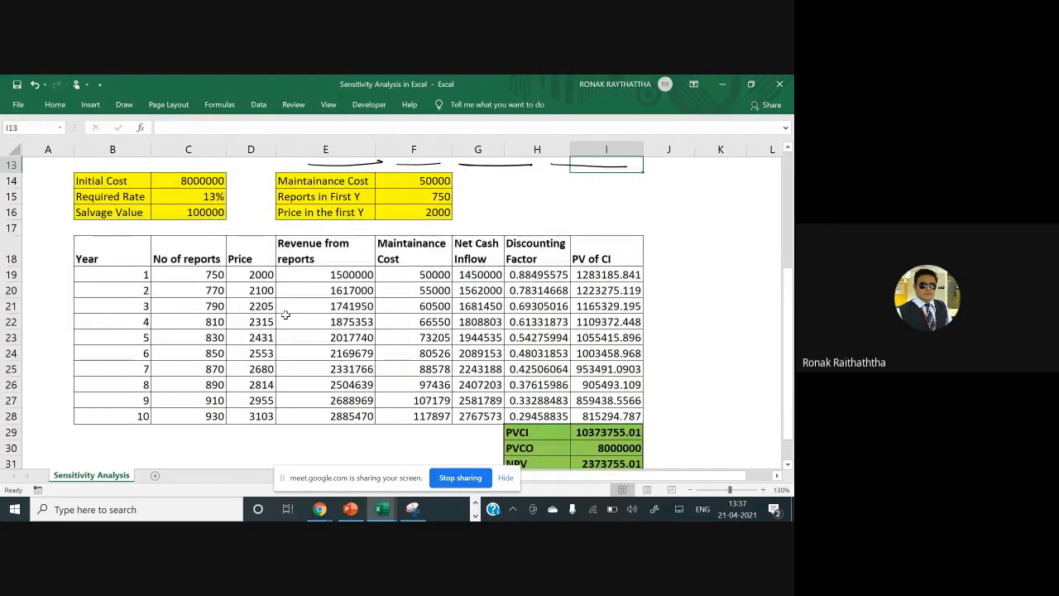
{"action": "key", "text": "Down"}
{"action": "key", "text": "Down"}
{"action": "key", "text": "Down"}
{"action": "key", "text": "Down"}
{"action": "key", "text": "Down"}
{"action": "key", "text": "Down"}
{"action": "key", "text": "Left"}
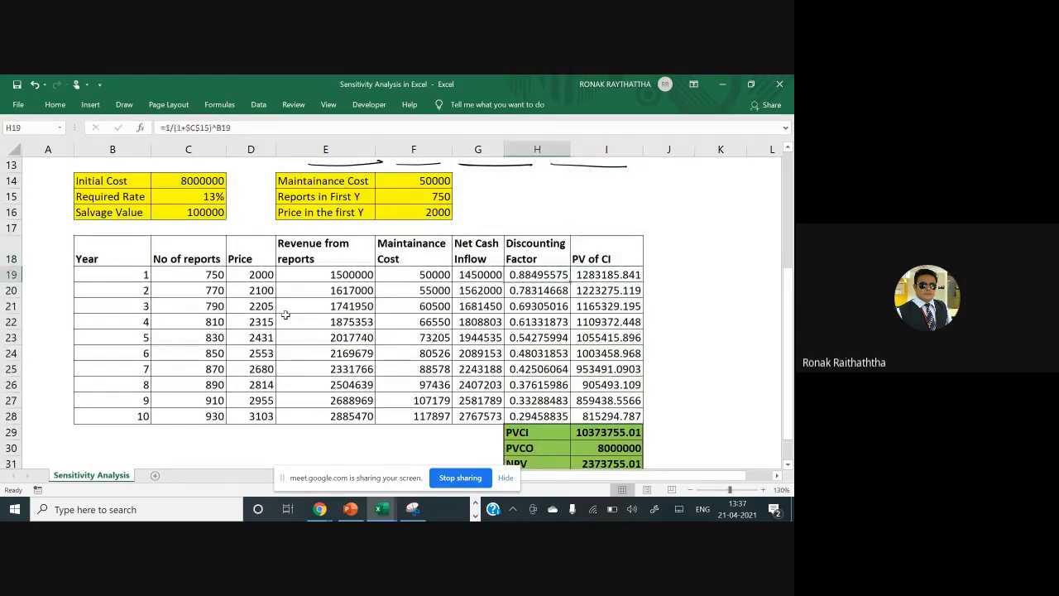
{"action": "key", "text": "Left"}
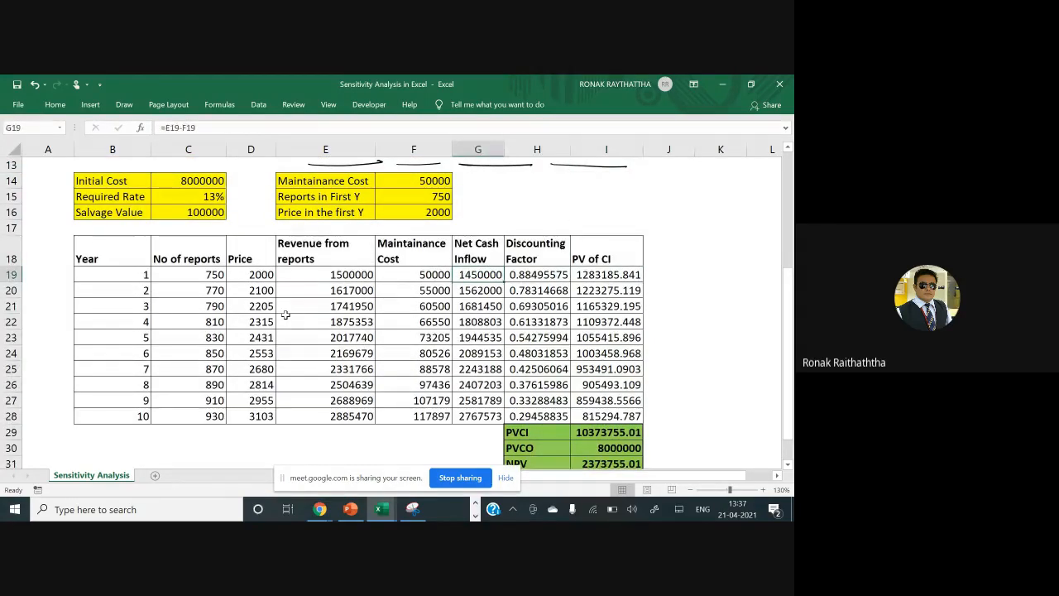
{"action": "left_click", "coordinate": [12, 274]}
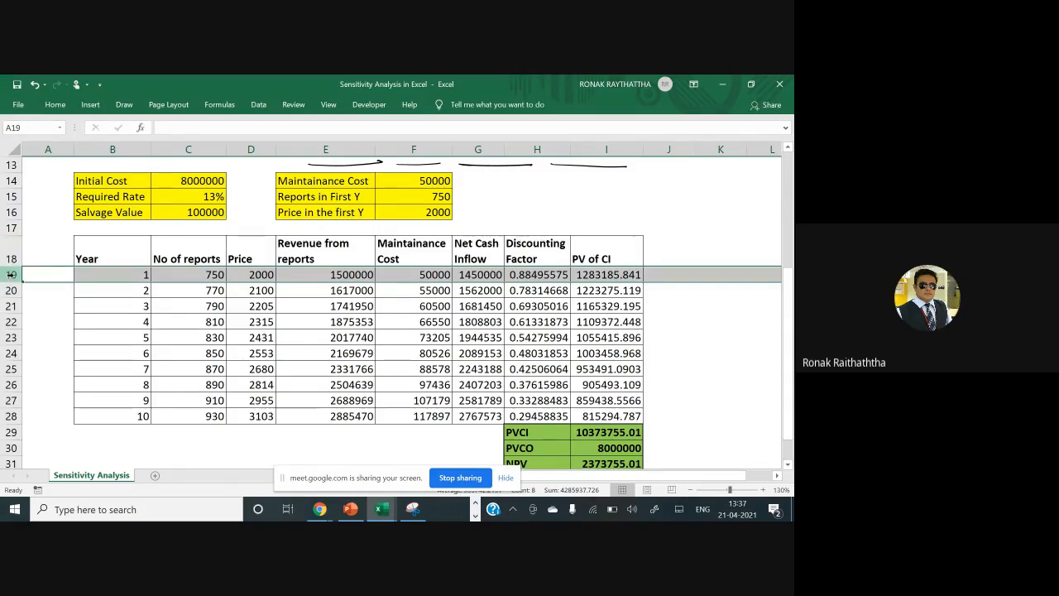
{"action": "right_click", "coordinate": [12, 273]}
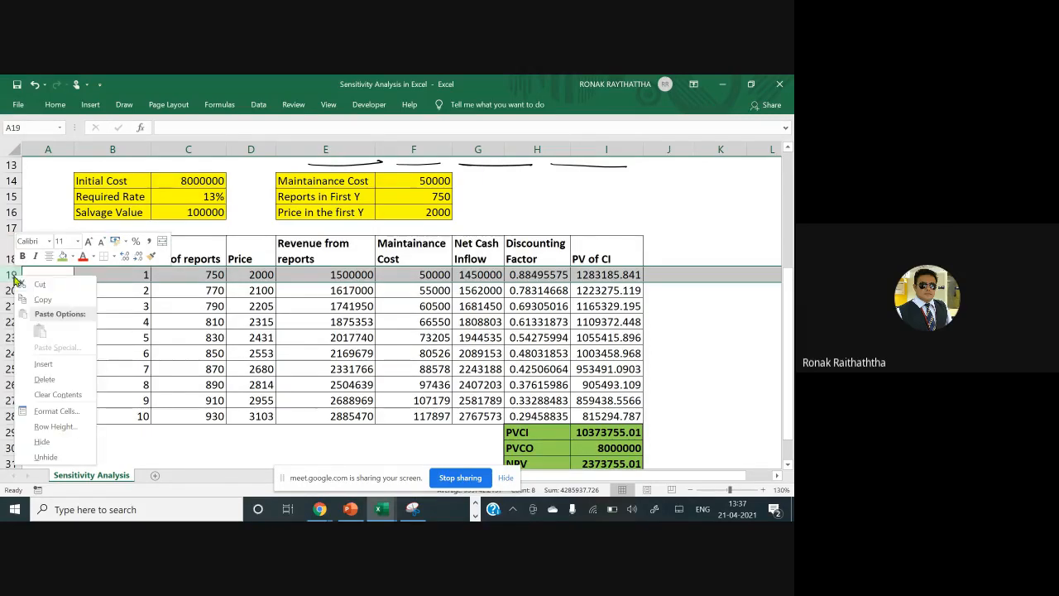
{"action": "left_click", "coordinate": [44, 364]}
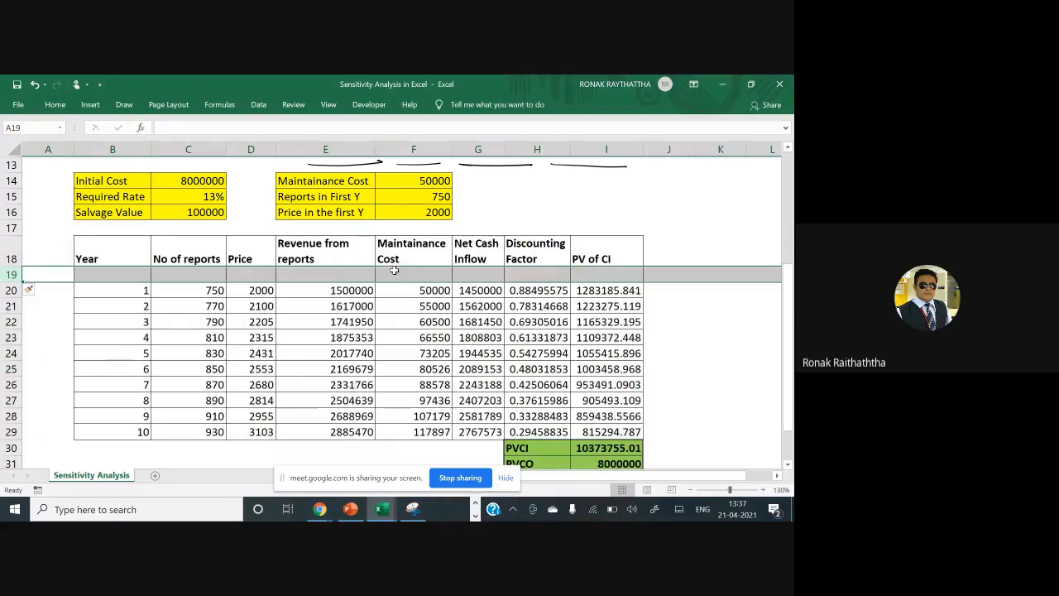
{"action": "left_click", "coordinate": [105, 272]}
{"action": "type", "text": "0"}
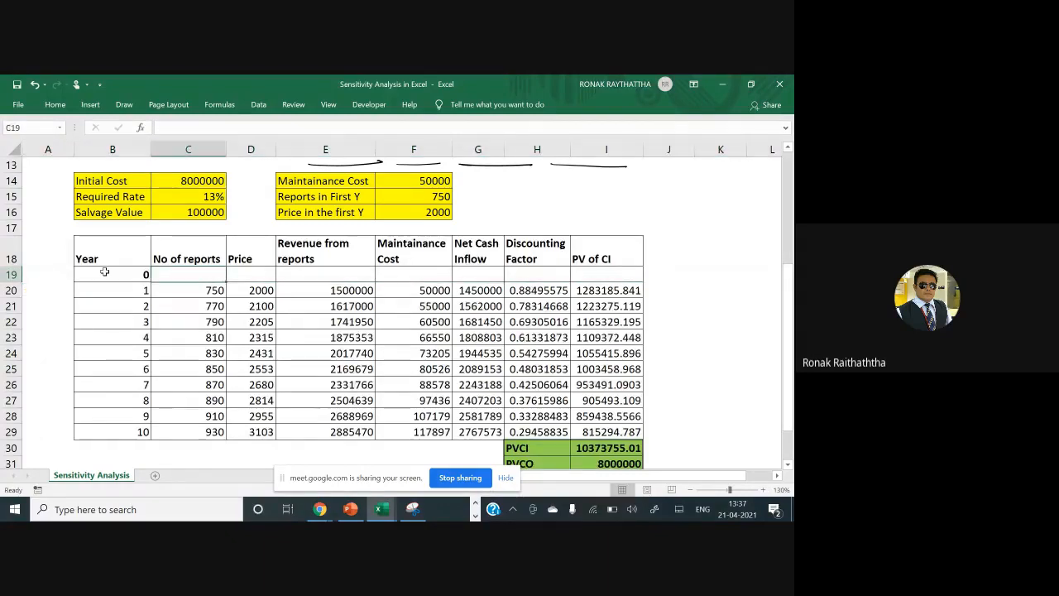
Remove the bold from the year 0 in B19 and enter the negative initial cost, =-C14, as its net cash inflow in G19
{"action": "key", "text": "ctrl+Return"}
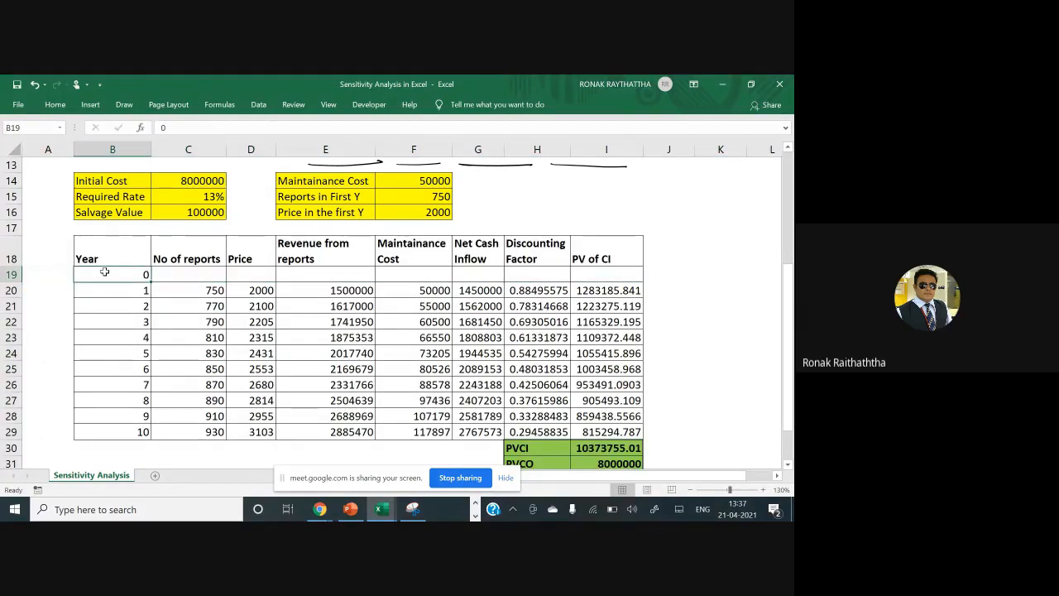
{"action": "key", "text": "Right"}
{"action": "key", "text": "Right"}
{"action": "key", "text": "Right"}
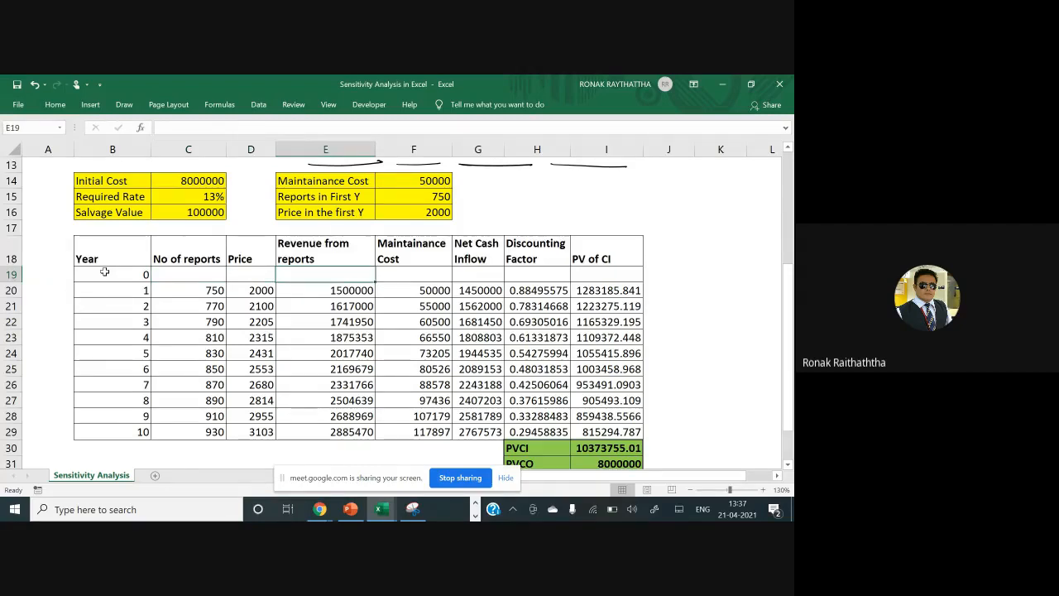
{"action": "key", "text": "Right"}
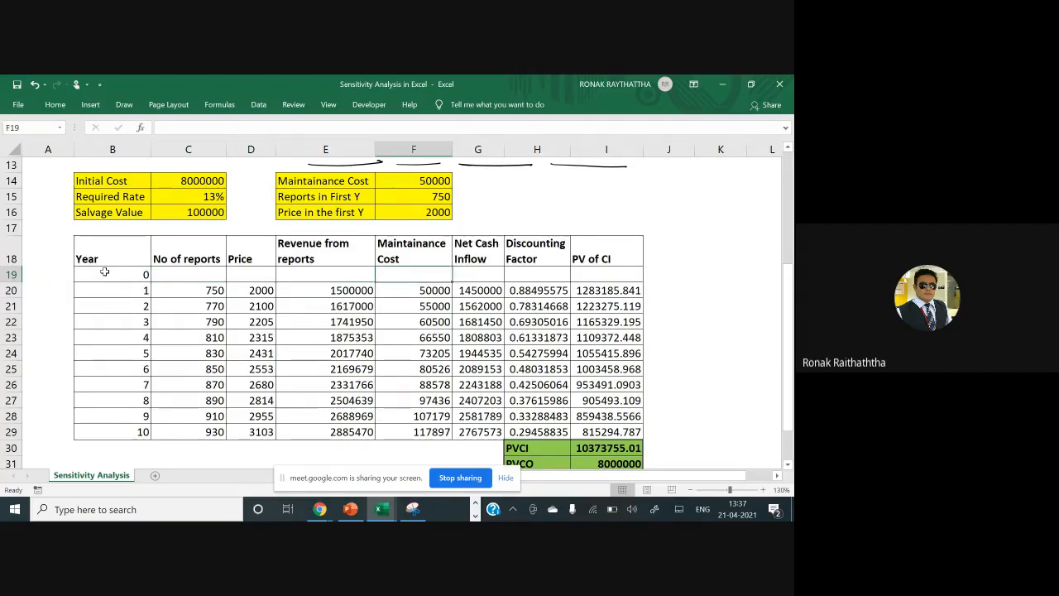
{"action": "key", "text": "Right"}
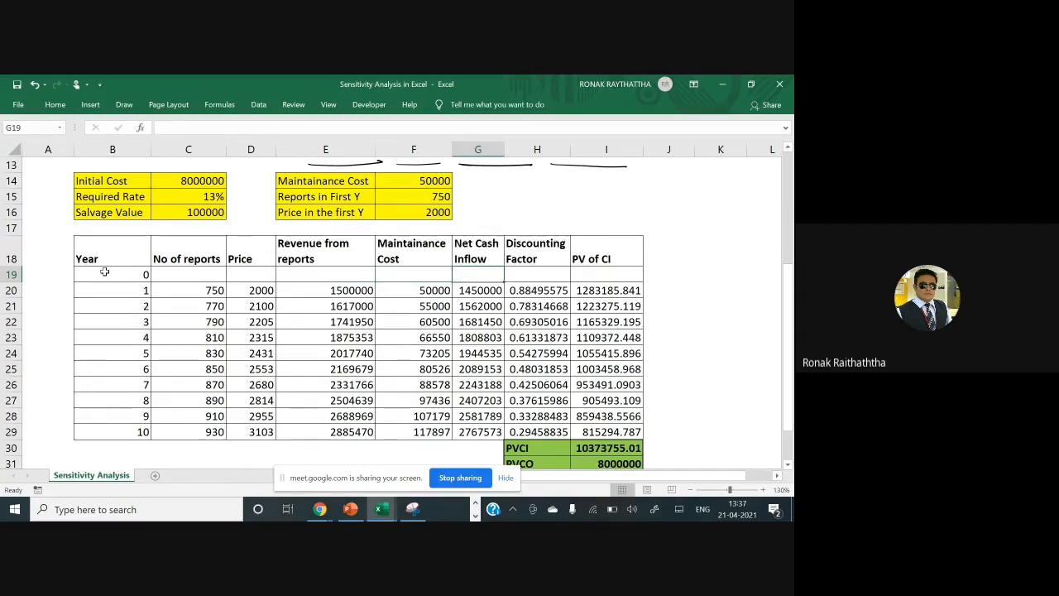
{"action": "type", "text": "-"}
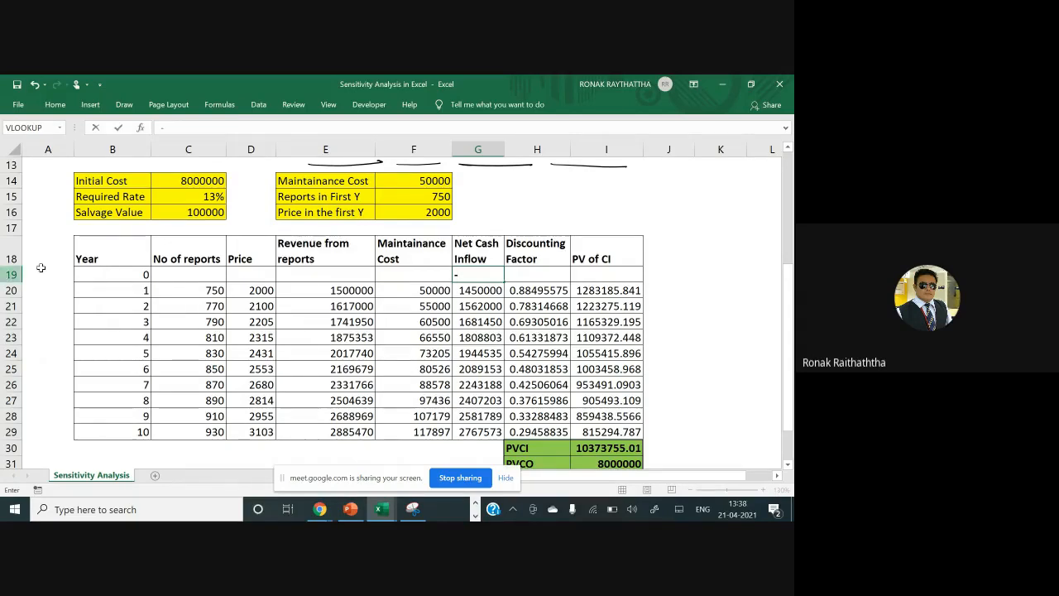
{"action": "scroll", "coordinate": [49, 267], "scroll_direction": "up", "scroll_amount": 1}
{"action": "left_click", "coordinate": [195, 229]}
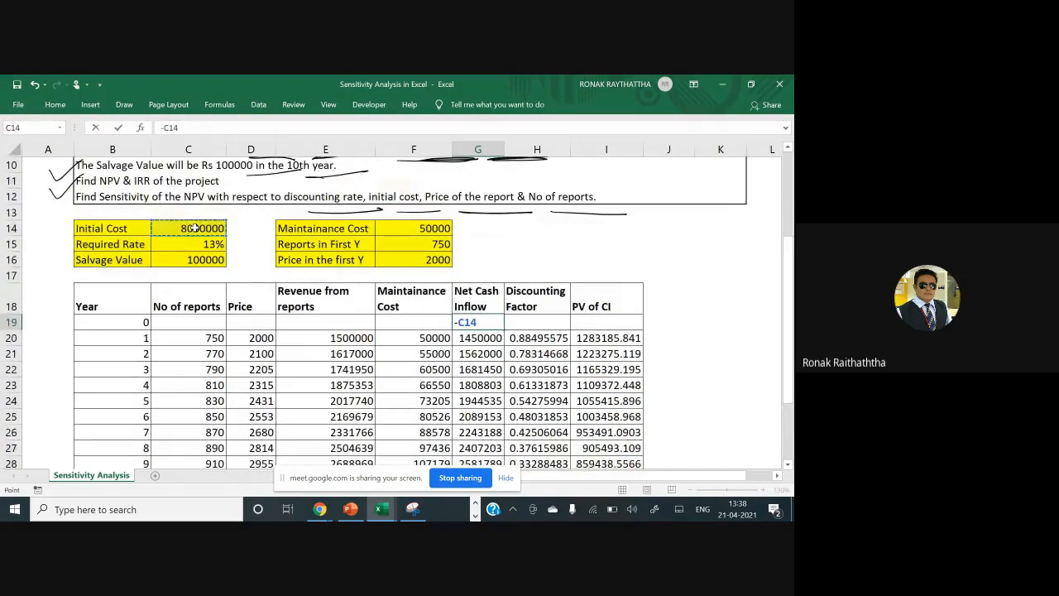
{"action": "key", "text": "Return"}
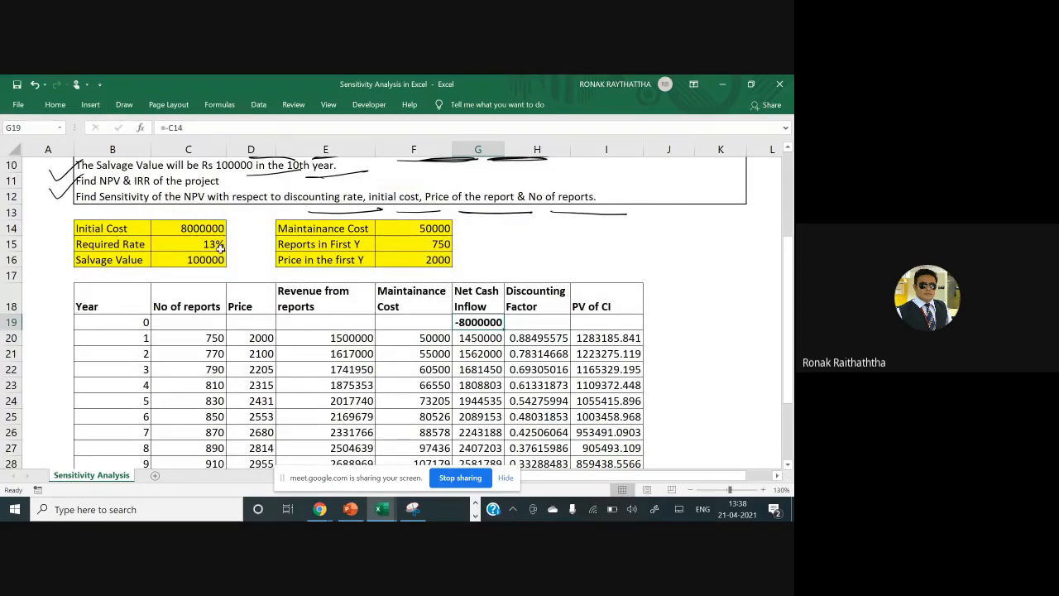
Calculate the IRR in I33 from the year 0 to 10 net cash inflows with =IRR(G19:G29)
{"action": "scroll", "coordinate": [246, 273], "scroll_direction": "down", "scroll_amount": 2}
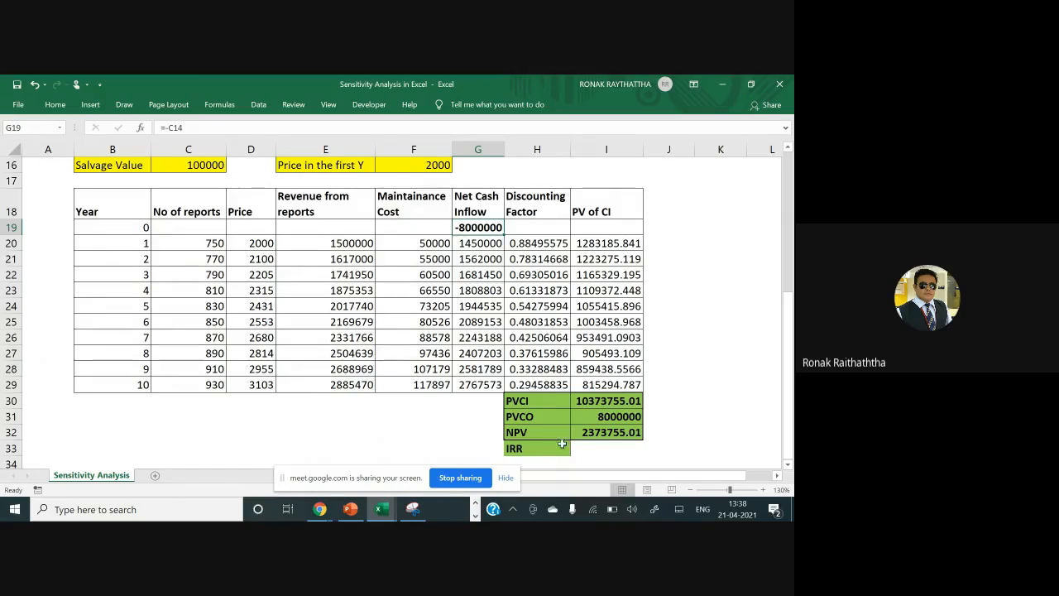
{"action": "left_click", "coordinate": [587, 448]}
{"action": "type", "text": "="}
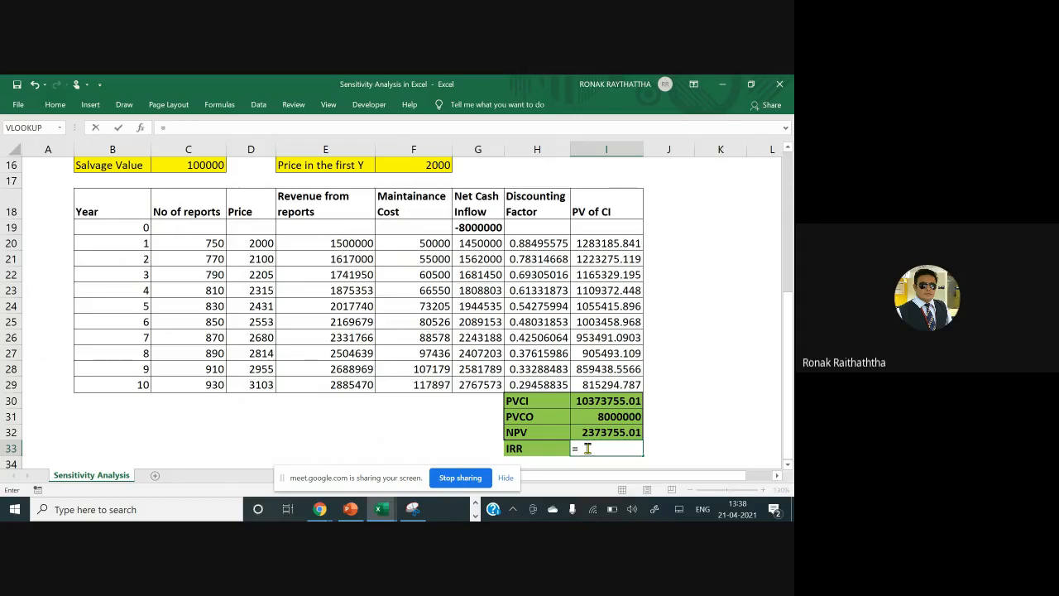
{"action": "type", "text": "IRR("}
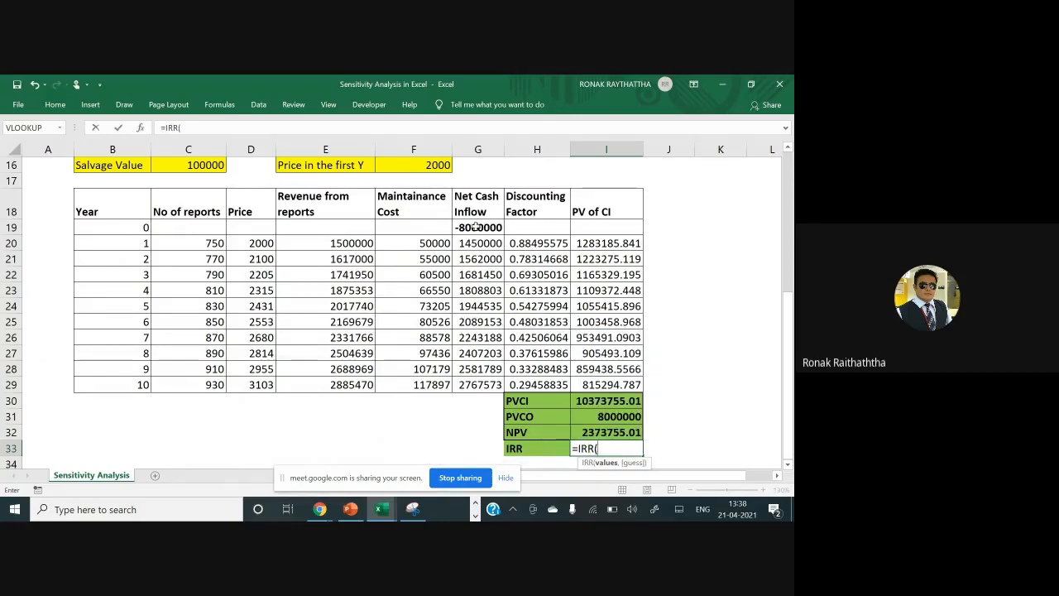
{"action": "left_click_drag", "start_coordinate": [474, 226], "coordinate": [490, 382]}
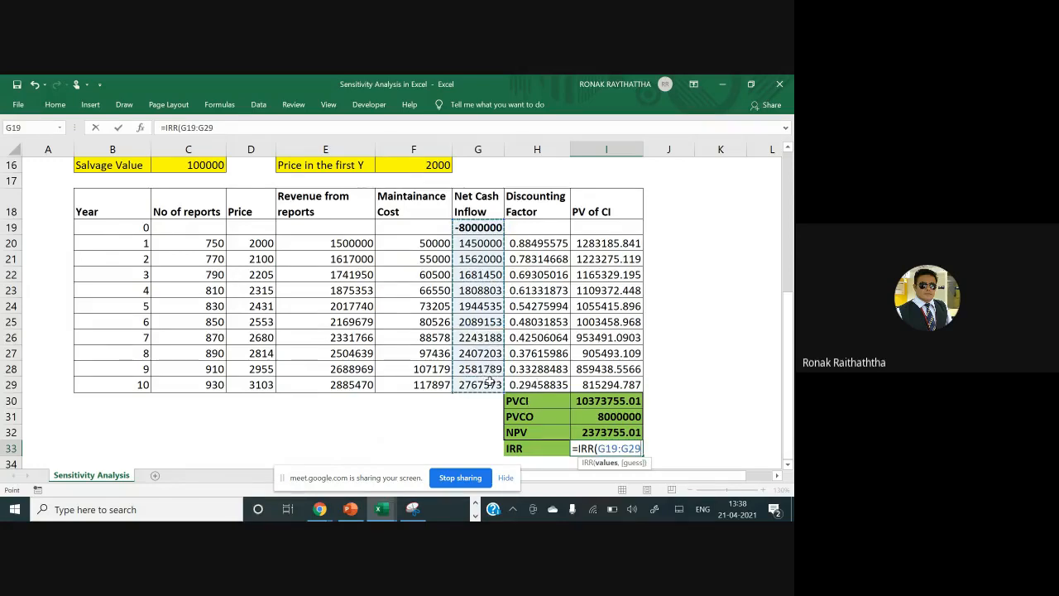
{"action": "type", "text": ","}
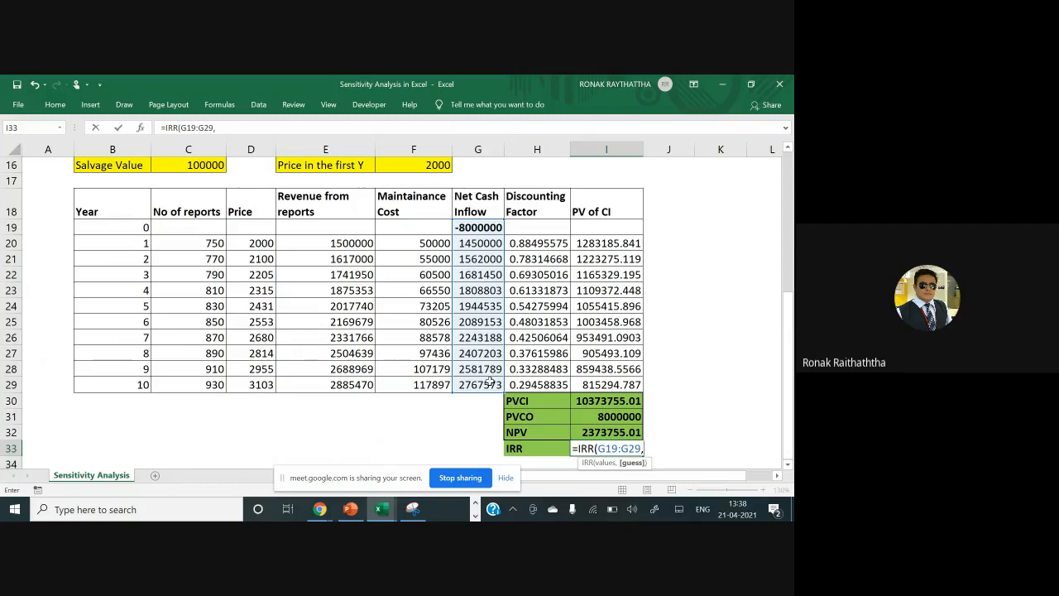
{"action": "key", "text": "BackSpace"}
{"action": "type", "text": ")"}
{"action": "key", "text": "Return"}
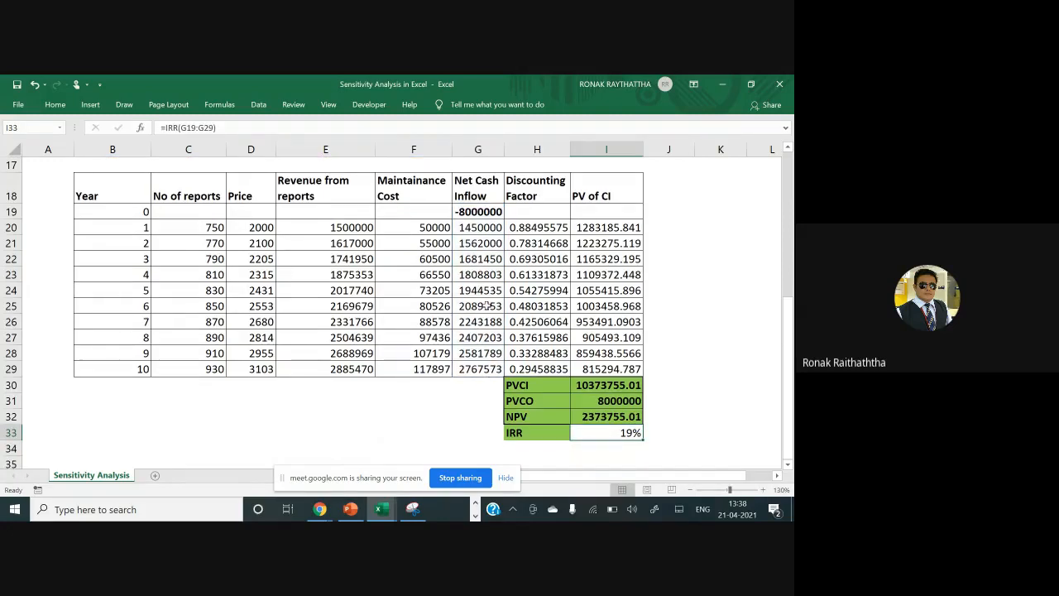
Show the IRR percentage in I33 with two decimal places
{"action": "left_click", "coordinate": [55, 105]}
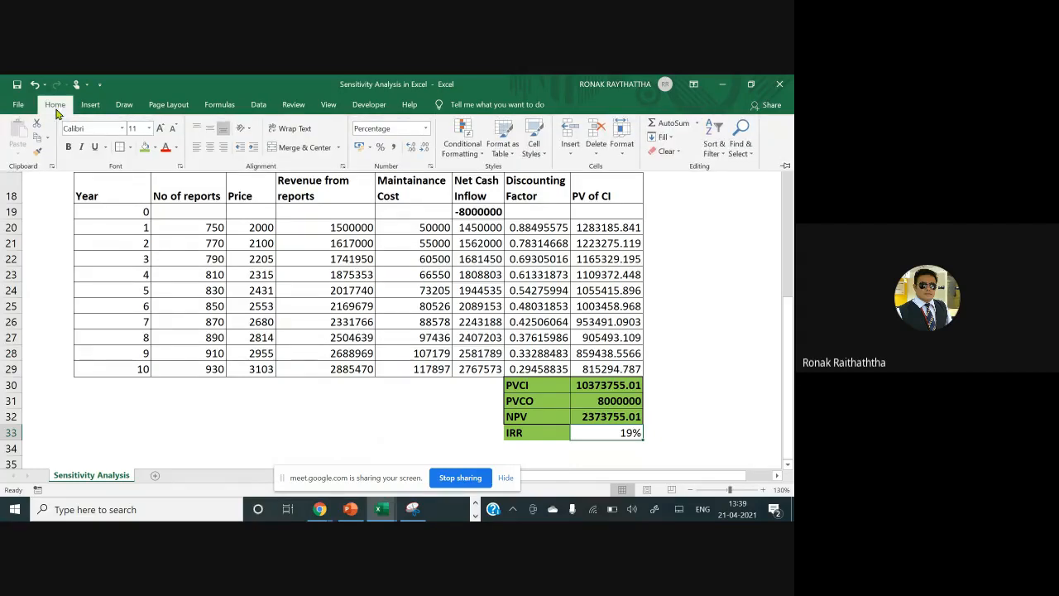
{"action": "left_click", "coordinate": [411, 148]}
{"action": "left_click", "coordinate": [412, 148]}
{"action": "left_click", "coordinate": [662, 389]}
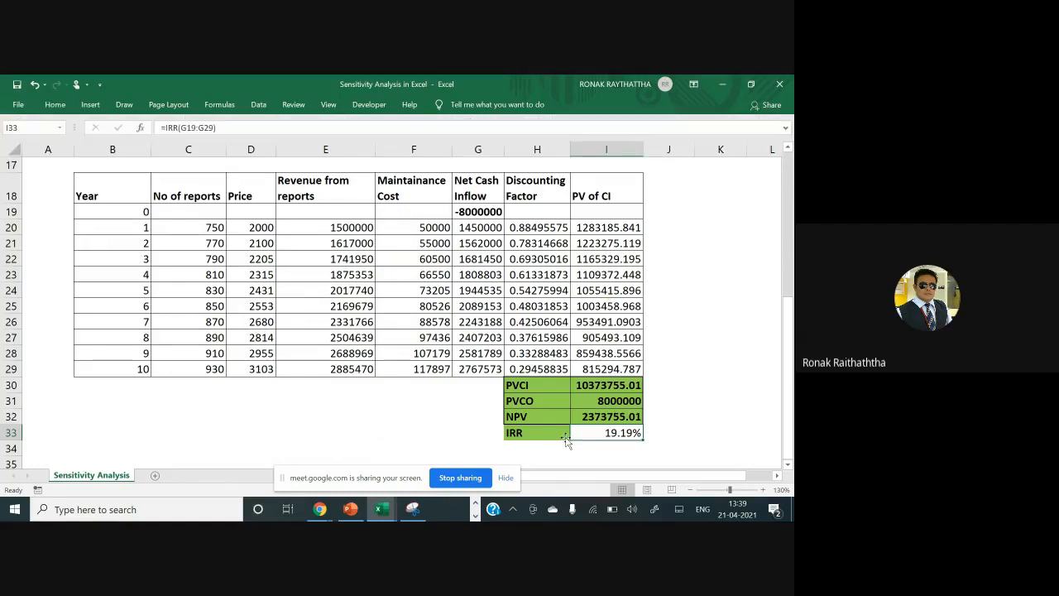
Give the IRR value in I33 a green fill and bold text to match the results above it
{"action": "left_click", "coordinate": [55, 105]}
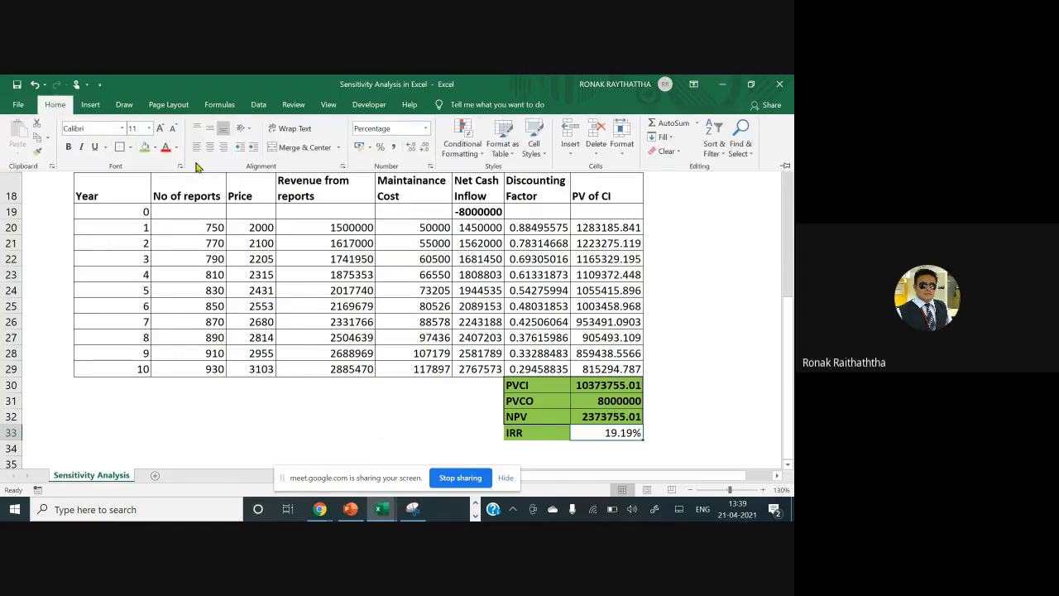
{"action": "left_click", "coordinate": [145, 146]}
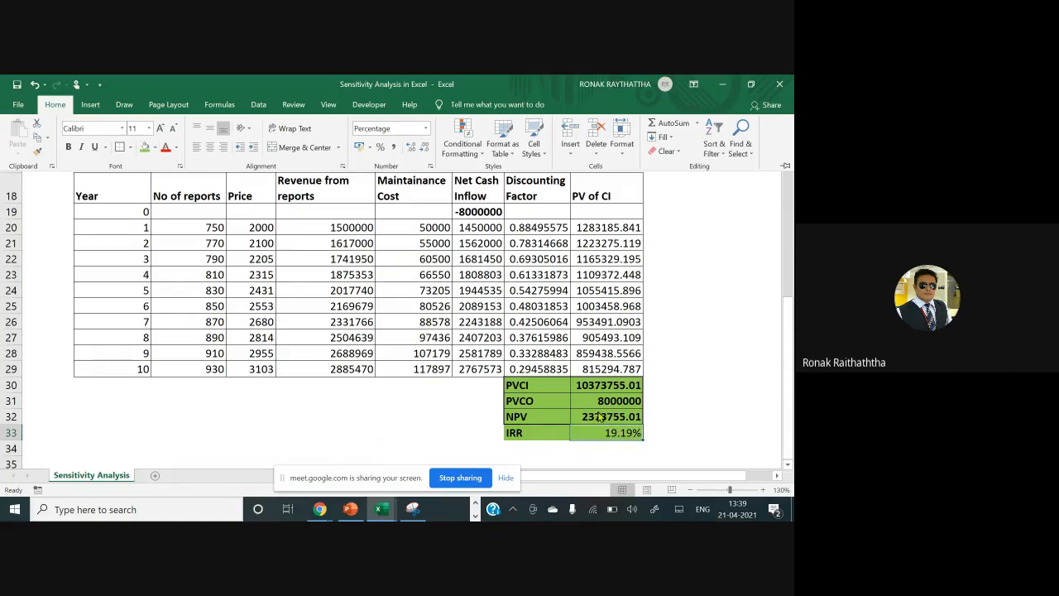
{"action": "key", "text": "ctrl+b"}
{"action": "scroll", "coordinate": [489, 402], "scroll_direction": "up", "scroll_amount": 1}
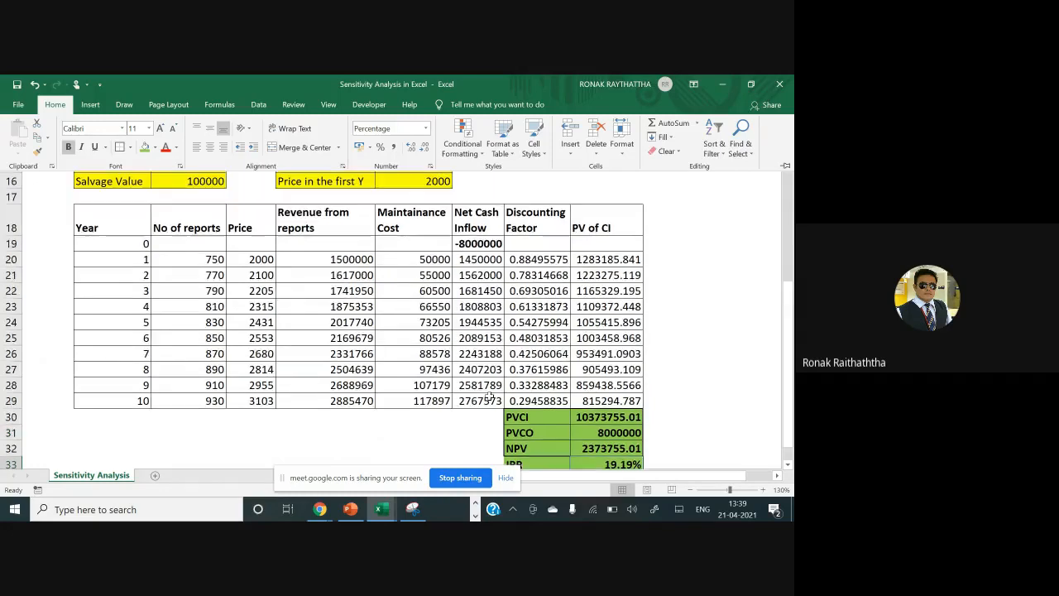
{"action": "scroll", "coordinate": [490, 397], "scroll_direction": "up", "scroll_amount": 2}
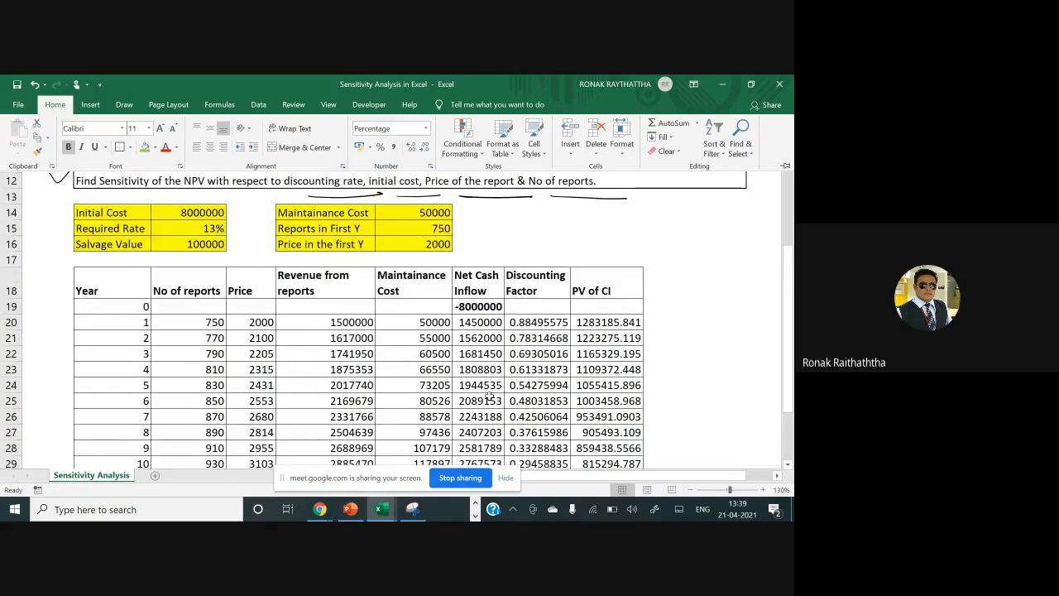
{"action": "scroll", "coordinate": [489, 397], "scroll_direction": "up", "scroll_amount": 2}
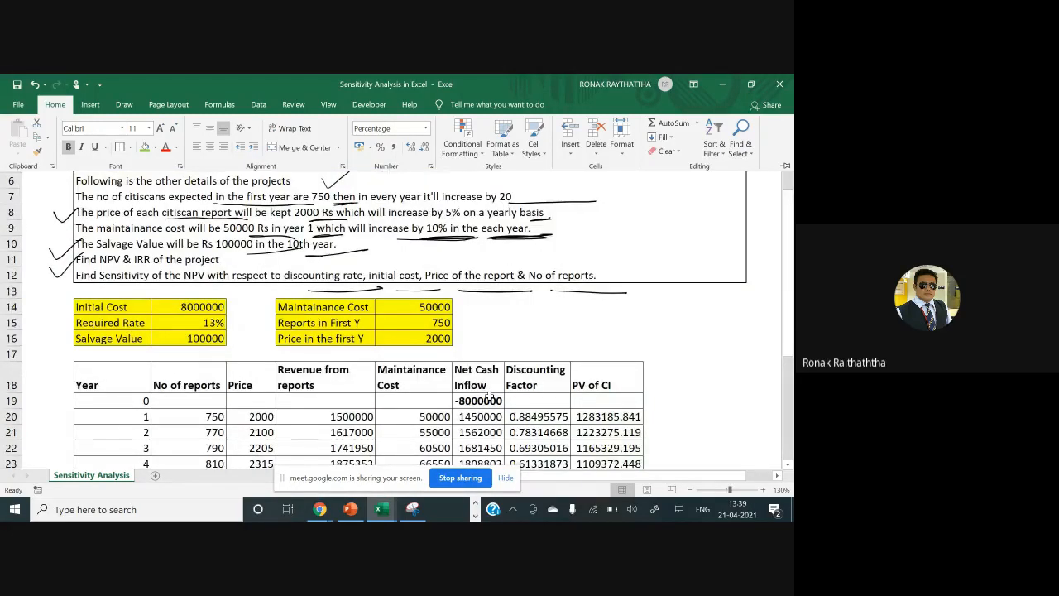
{"action": "left_click", "coordinate": [190, 317]}
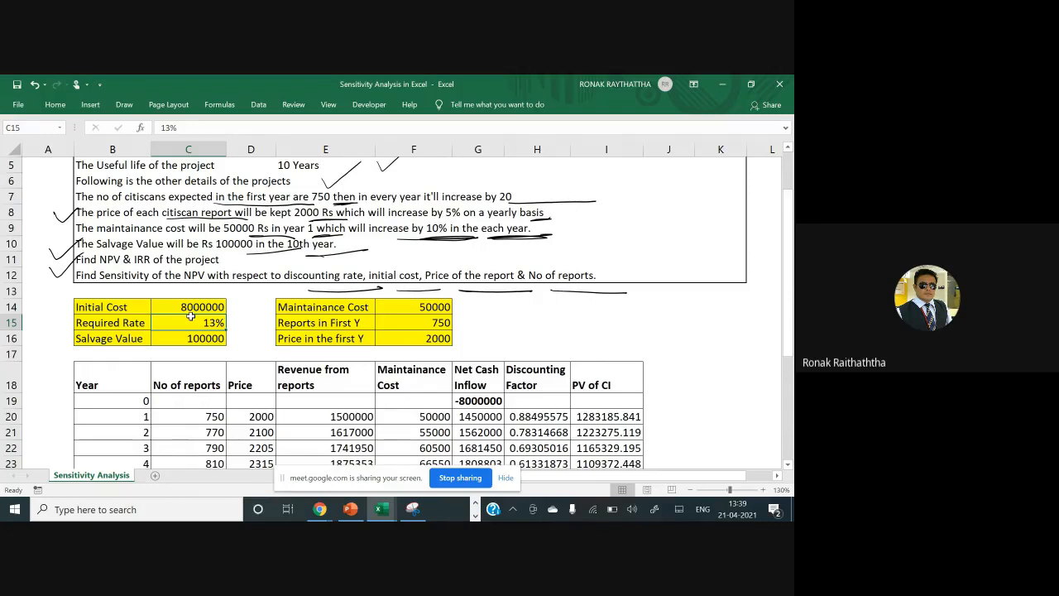
Apply all borders to the IRR row, cells H33:I33
{"action": "scroll", "coordinate": [514, 382], "scroll_direction": "down", "scroll_amount": 5}
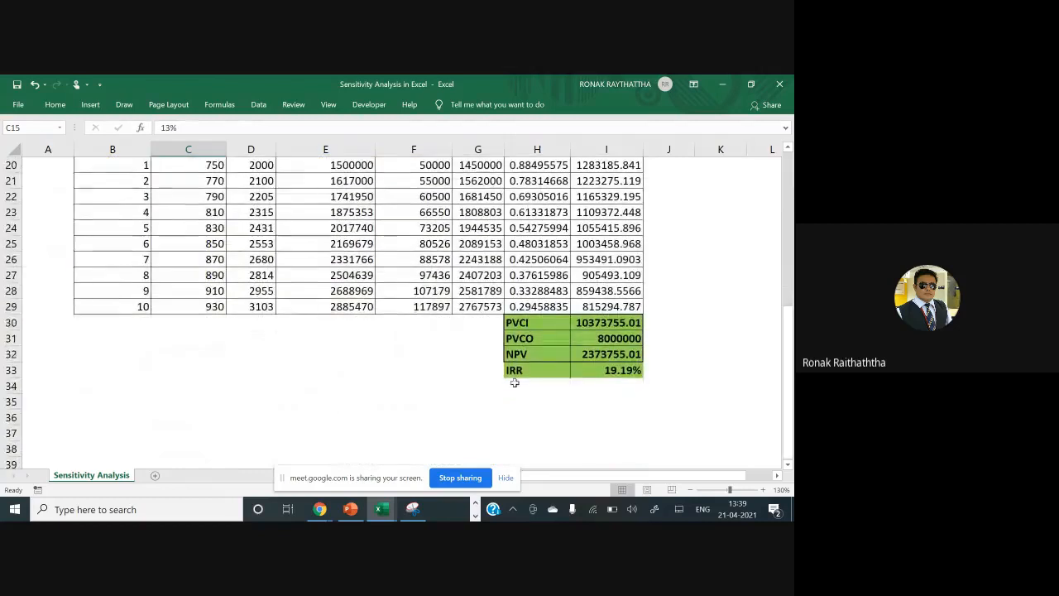
{"action": "left_click", "coordinate": [520, 370]}
{"action": "key", "text": "shift+Right"}
{"action": "key", "text": "alt+h"}
{"action": "key", "text": "b"}
{"action": "key", "text": "a"}
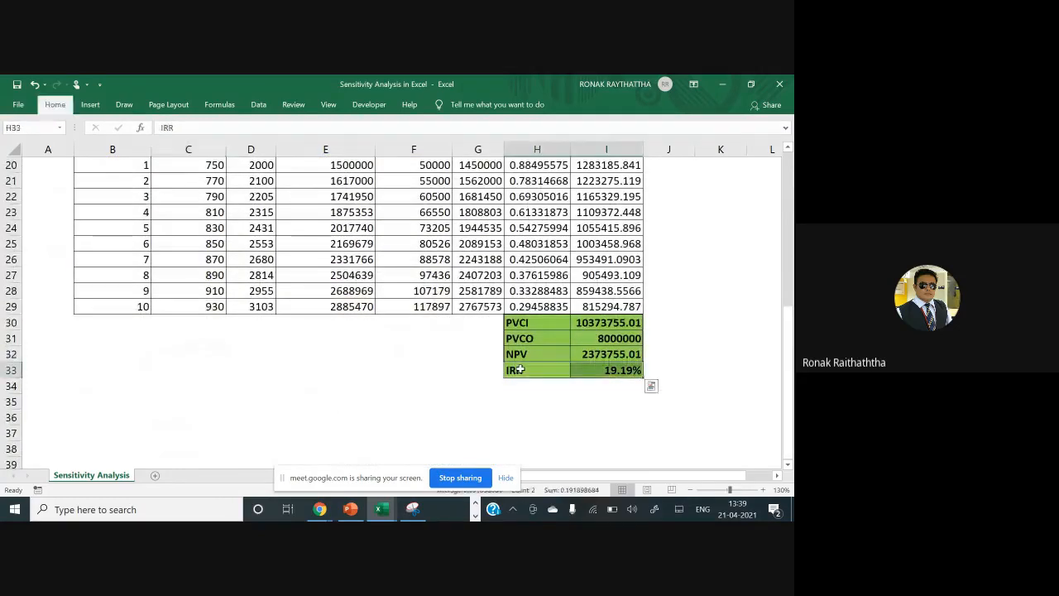
Apply all borders to the whole results block from PVCI to IRR, cells H30:I33
{"action": "key", "text": "Up"}
{"action": "key", "text": "Up"}
{"action": "key", "text": "Up"}
{"action": "key", "text": "Down"}
{"action": "key", "text": "shift+Right"}
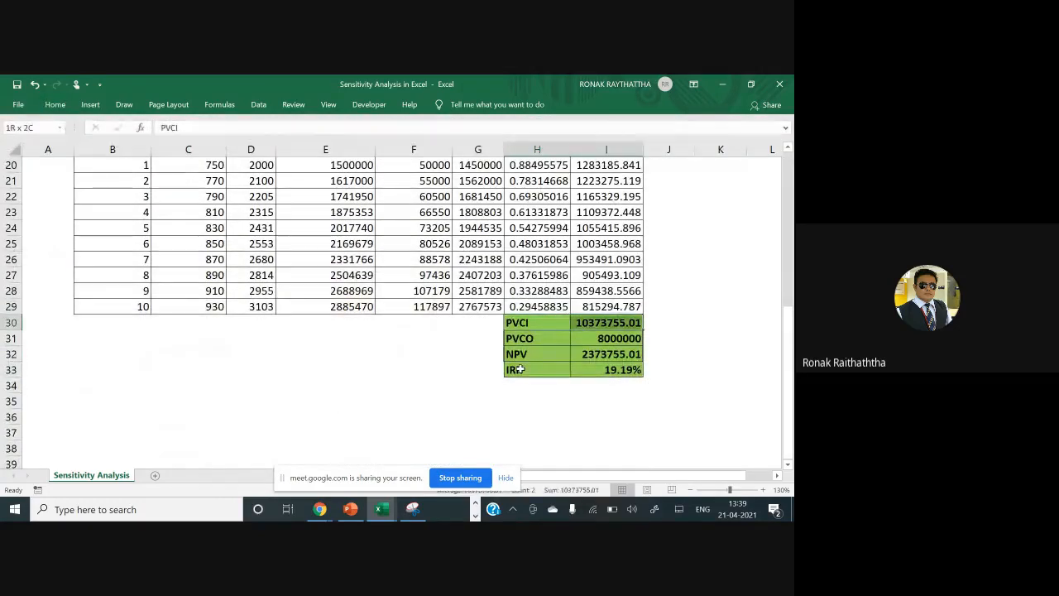
{"action": "key", "text": "shift+Down"}
{"action": "key", "text": "shift+Down"}
{"action": "key", "text": "shift+Down"}
{"action": "key", "text": "alt+h"}
{"action": "key", "text": "b"}
{"action": "key", "text": "a"}
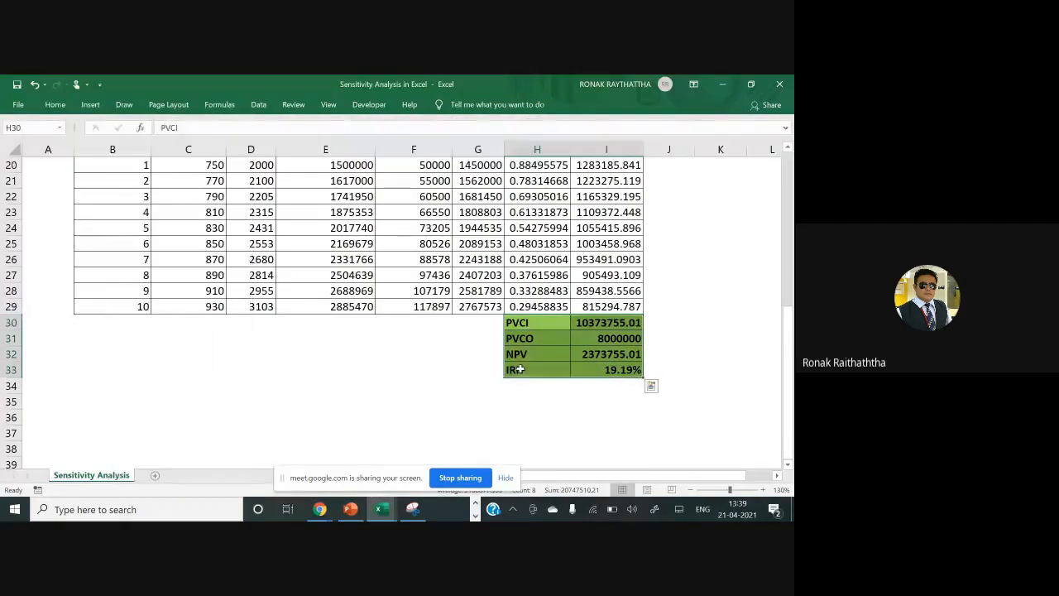
{"action": "key", "text": "Down"}
{"action": "key", "text": "Down"}
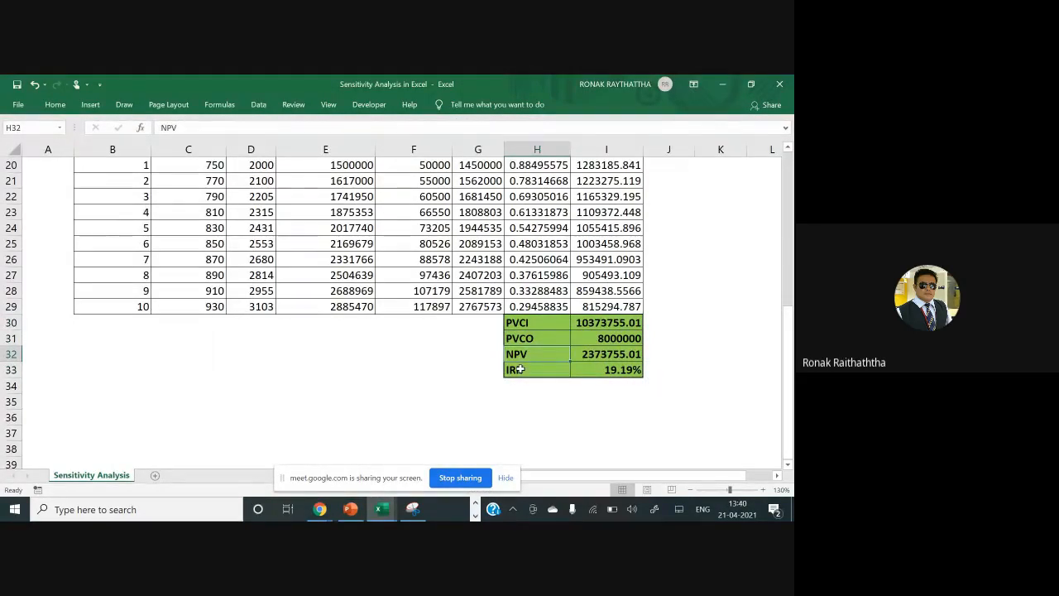
Check the chat replies in the Google Meet window and return to the Excel workbook
{"action": "key", "text": "alt+Tab"}
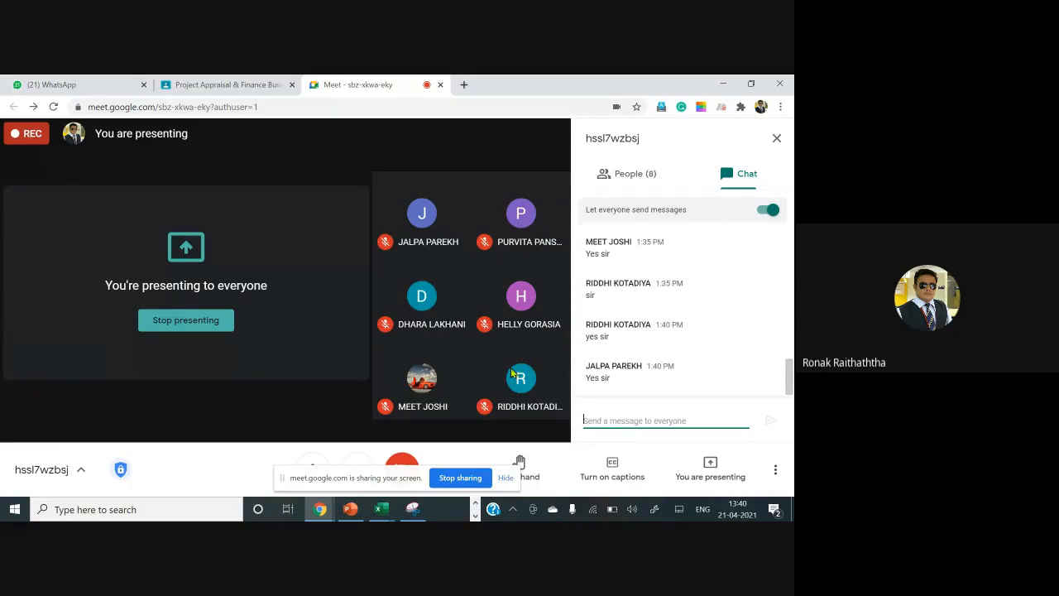
{"action": "key", "text": "alt+Tab"}
Read the task in row 12 to identify the variables against which the NPV's sensitivity has to be found
{"action": "scroll", "coordinate": [511, 368], "scroll_direction": "down", "scroll_amount": 1}
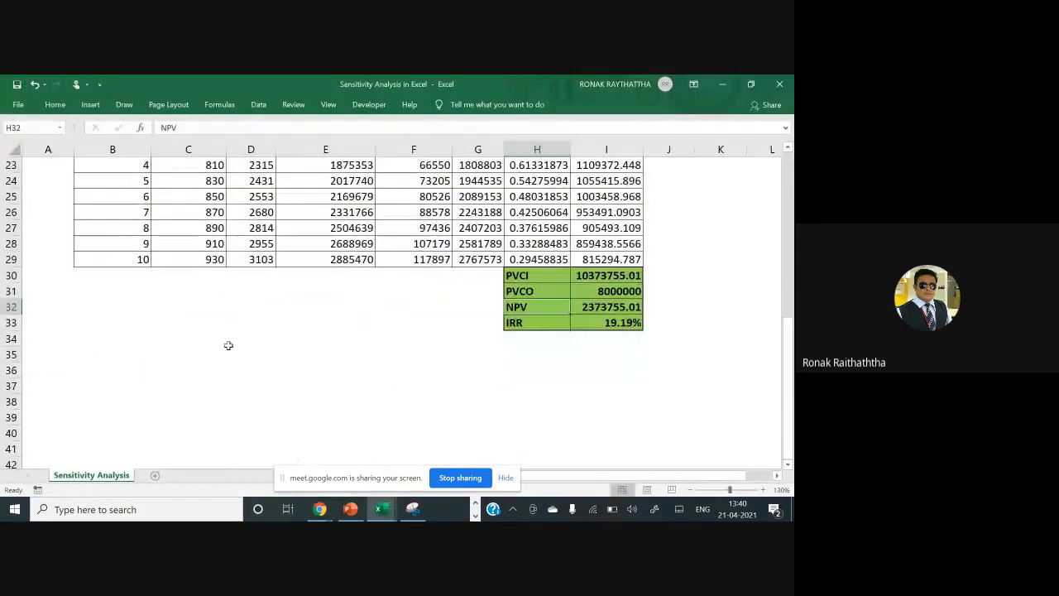
{"action": "scroll", "coordinate": [227, 345], "scroll_direction": "up", "scroll_amount": 7}
{"action": "scroll", "coordinate": [231, 343], "scroll_direction": "down", "scroll_amount": 1}
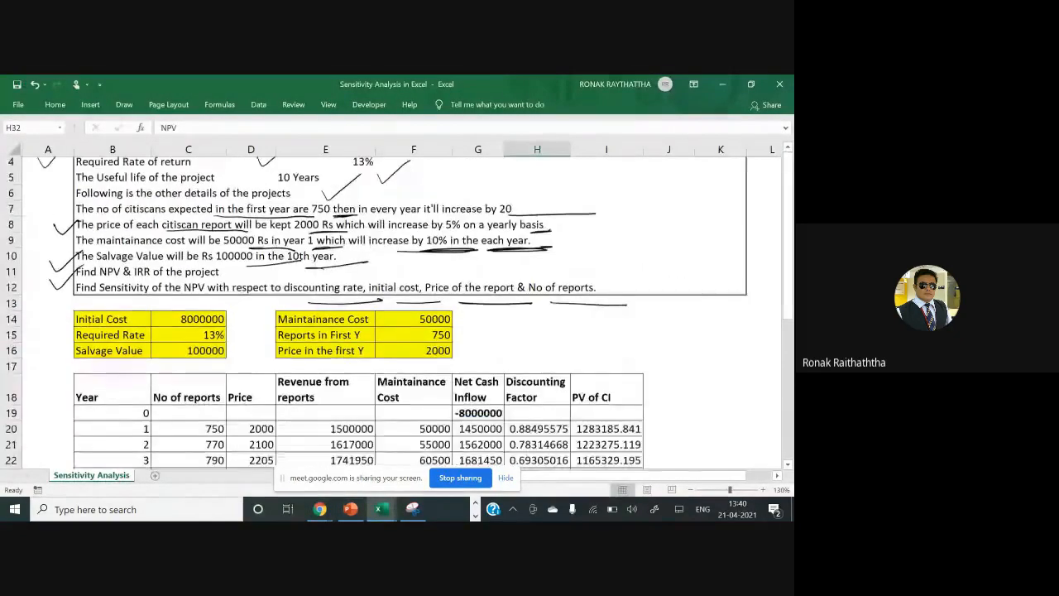
{"action": "scroll", "coordinate": [231, 344], "scroll_direction": "up", "scroll_amount": 5}
{"action": "left_click", "coordinate": [374, 279]}
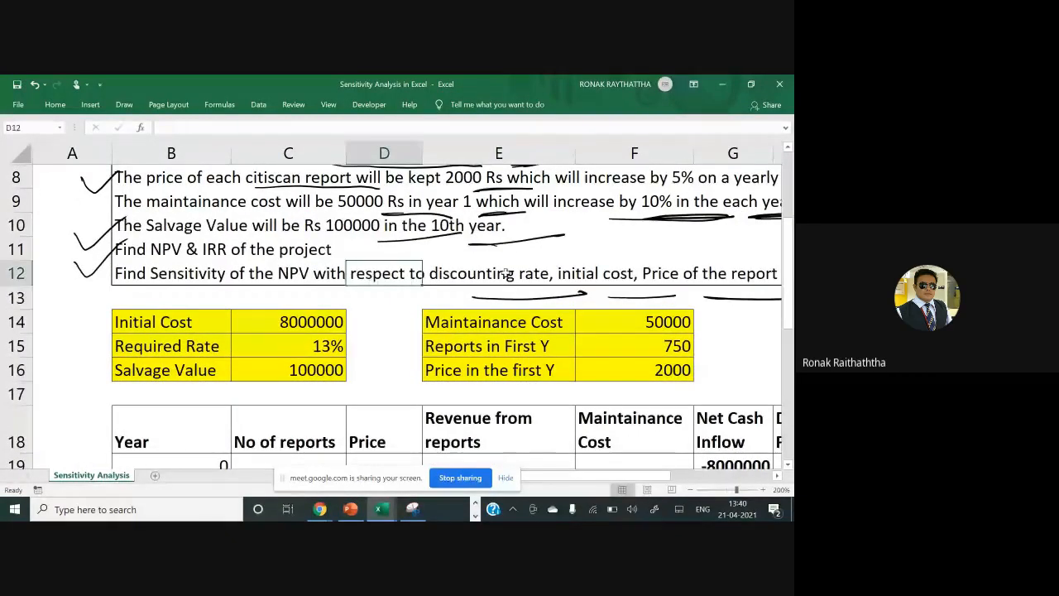
{"action": "left_click", "coordinate": [527, 278]}
{"action": "key", "text": "Right"}
{"action": "key", "text": "Right"}
{"action": "key", "text": "Right"}
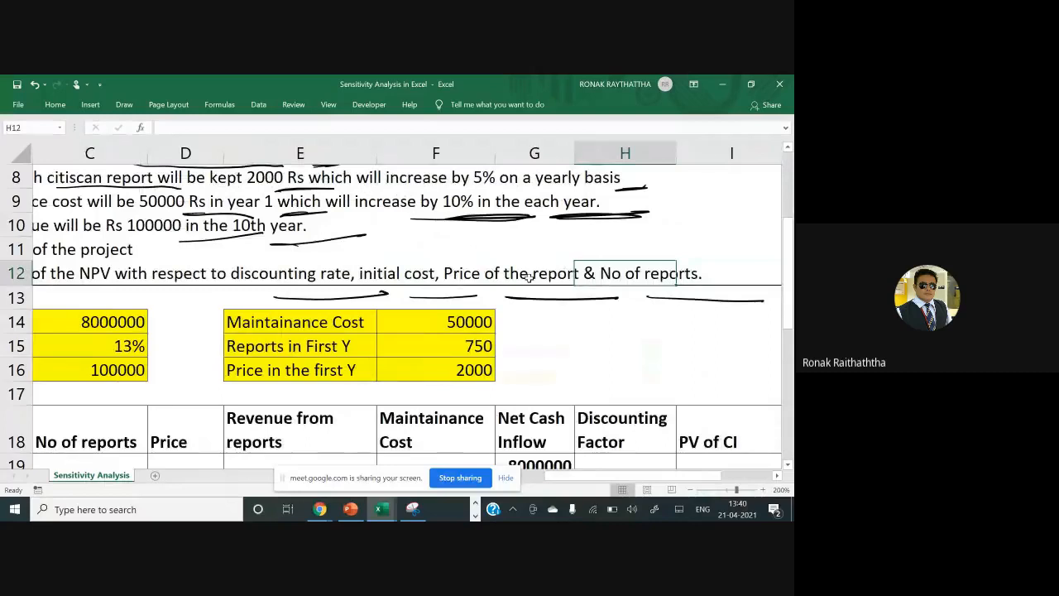
{"action": "key", "text": "Right"}
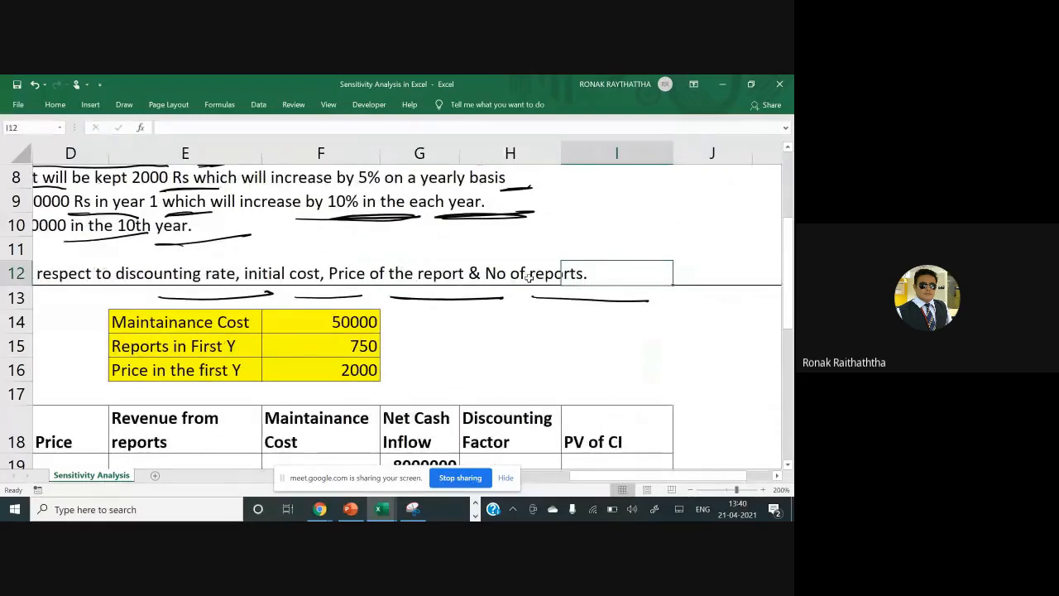
{"action": "key", "text": "Left"}
{"action": "key", "text": "Left"}
{"action": "key", "text": "Left"}
{"action": "key", "text": "Left"}
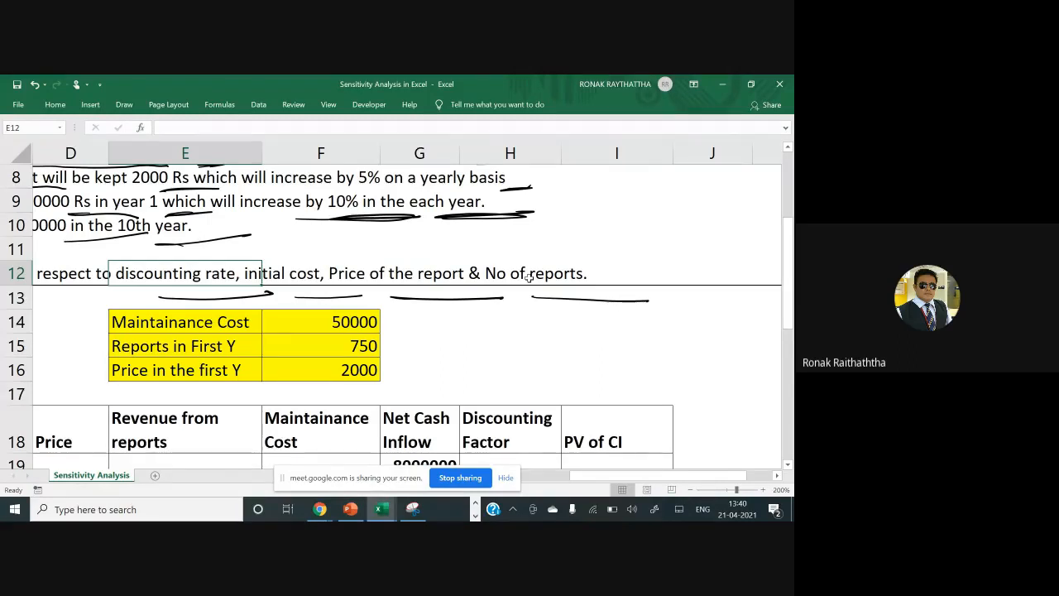
{"action": "key", "text": "Left"}
{"action": "key", "text": "Left"}
{"action": "key", "text": "Left"}
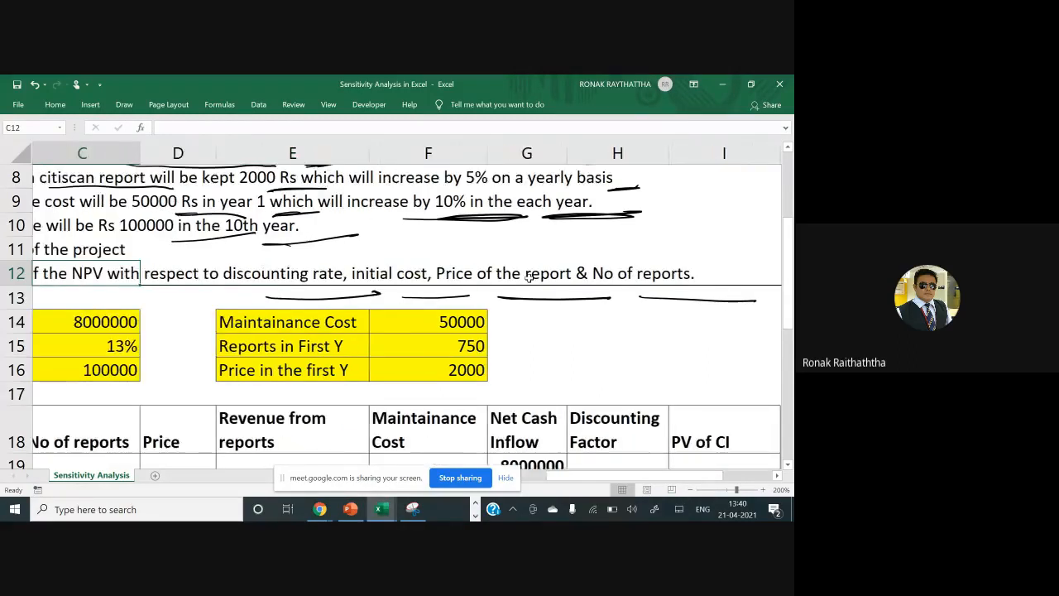
{"action": "key", "text": "Right"}
{"action": "key", "text": "Right"}
{"action": "key", "text": "Right"}
{"action": "key", "text": "Right"}
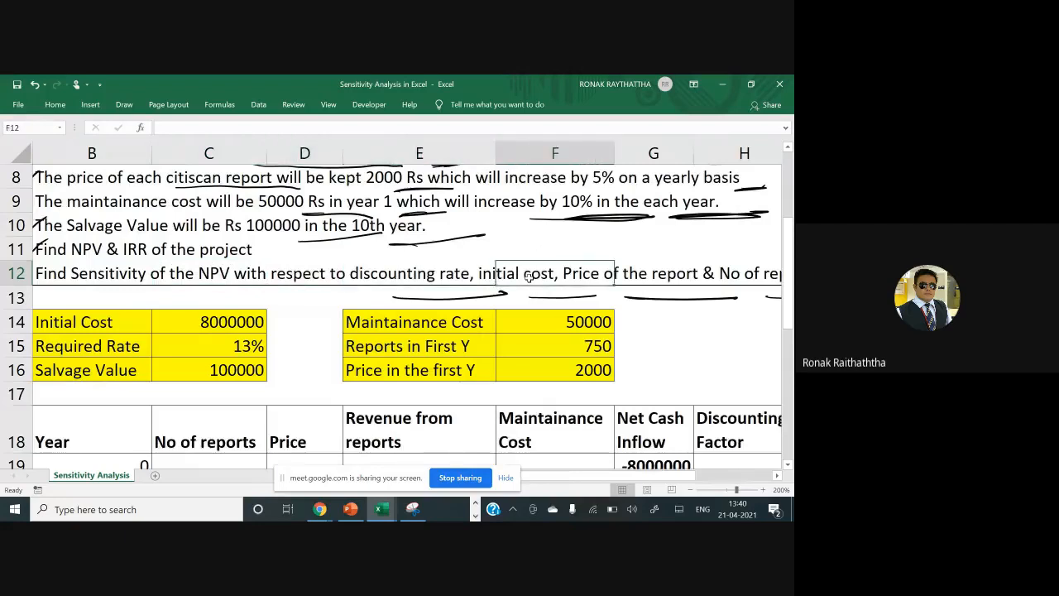
Enter 15% in cell I35, below the results block, as the first discounting rate of the sensitivity table
{"action": "key", "text": "Down"}
{"action": "key", "text": "Down"}
{"action": "key", "text": "Down"}
{"action": "key", "text": "Down"}
{"action": "key", "text": "Down"}
{"action": "key", "text": "Down"}
{"action": "key", "text": "Down"}
{"action": "key", "text": "Down"}
{"action": "key", "text": "Down"}
{"action": "key", "text": "Down"}
{"action": "key", "text": "Down"}
{"action": "key", "text": "Down"}
{"action": "key", "text": "Down"}
{"action": "key", "text": "Down"}
{"action": "key", "text": "Down"}
{"action": "key", "text": "Down"}
{"action": "key", "text": "Down"}
{"action": "key", "text": "Down"}
{"action": "key", "text": "Down"}
{"action": "key", "text": "Down"}
{"action": "key", "text": "Down"}
{"action": "key", "text": "Down"}
{"action": "key", "text": "Down"}
{"action": "key", "text": "Down"}
{"action": "key", "text": "Down"}
{"action": "key", "text": "Down"}
{"action": "key", "text": "Down"}
{"action": "key", "text": "Up"}
{"action": "key", "text": "Up"}
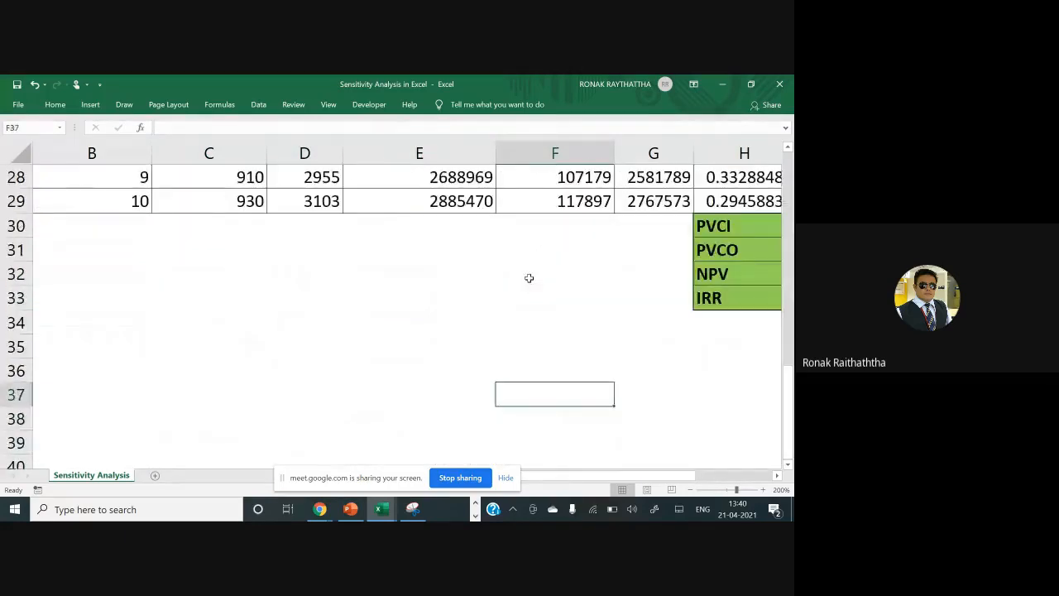
{"action": "key", "text": "Up"}
{"action": "key", "text": "Right"}
{"action": "key", "text": "Right"}
{"action": "key", "text": "Right"}
{"action": "key", "text": "Right"}
{"action": "key", "text": "Right"}
{"action": "key", "text": "Right"}
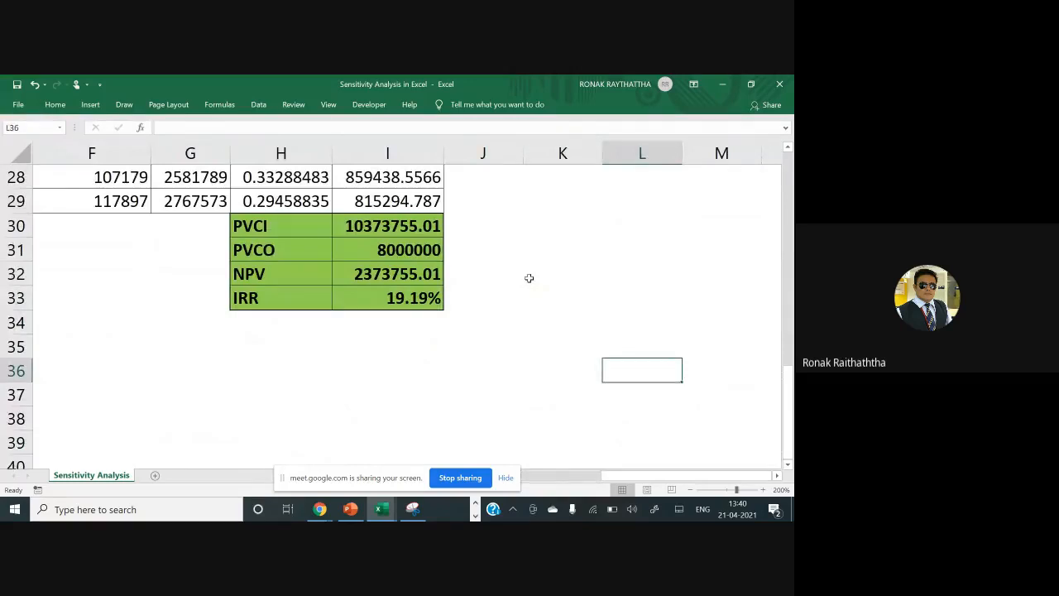
{"action": "key", "text": "Left"}
{"action": "key", "text": "Left"}
{"action": "key", "text": "Left"}
{"action": "key", "text": "Up"}
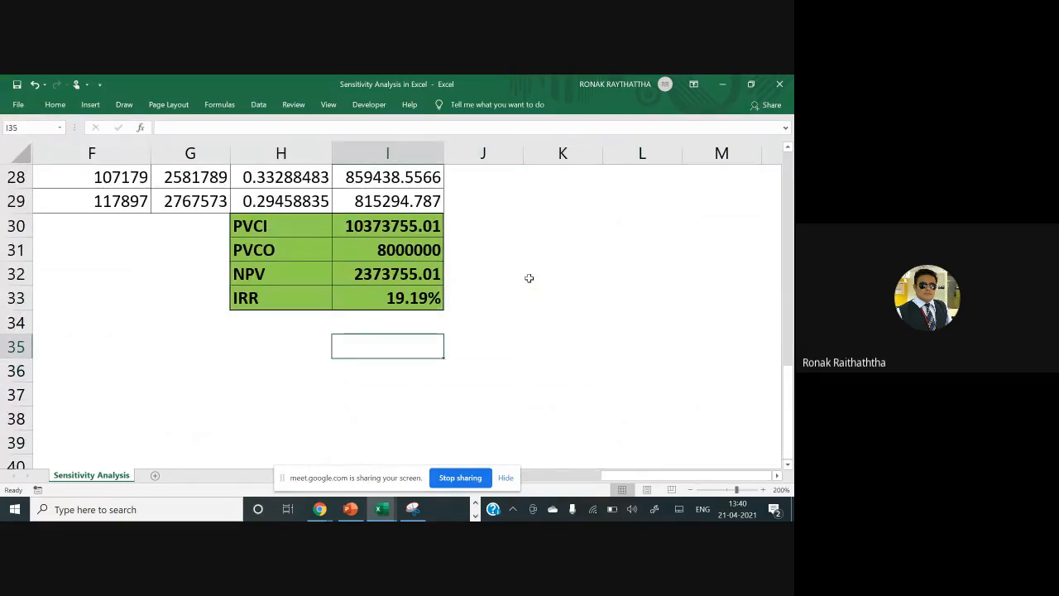
{"action": "type", "text": "15%"}
{"action": "key", "text": "Tab"}
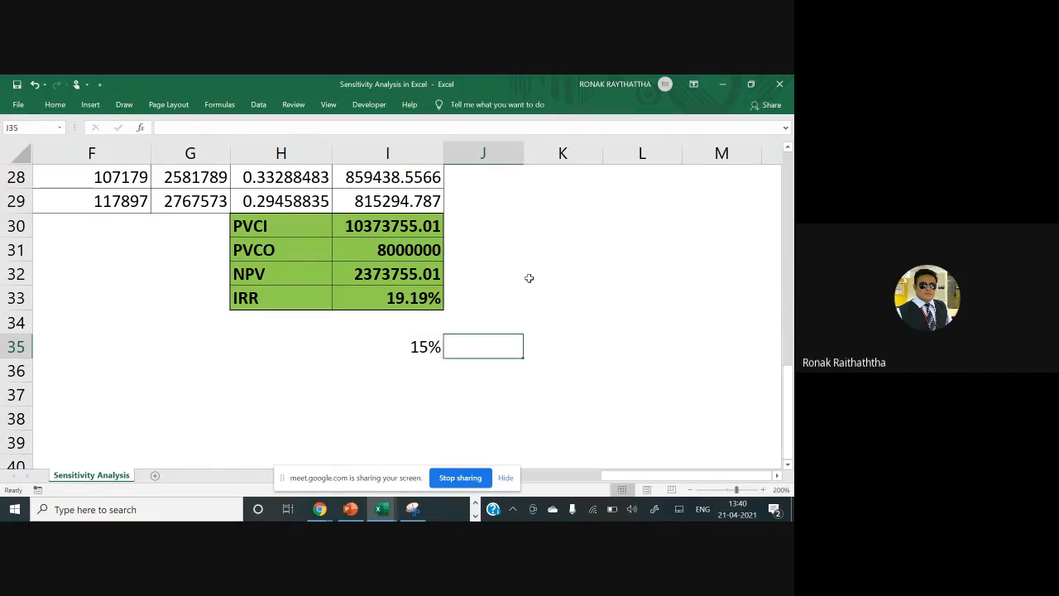
Enter the formula =I35+1% in cell J35 to raise the discounting rate by one percentage point
{"action": "type", "text": "="}
{"action": "key", "text": "Left"}
{"action": "type", "text": "+"}
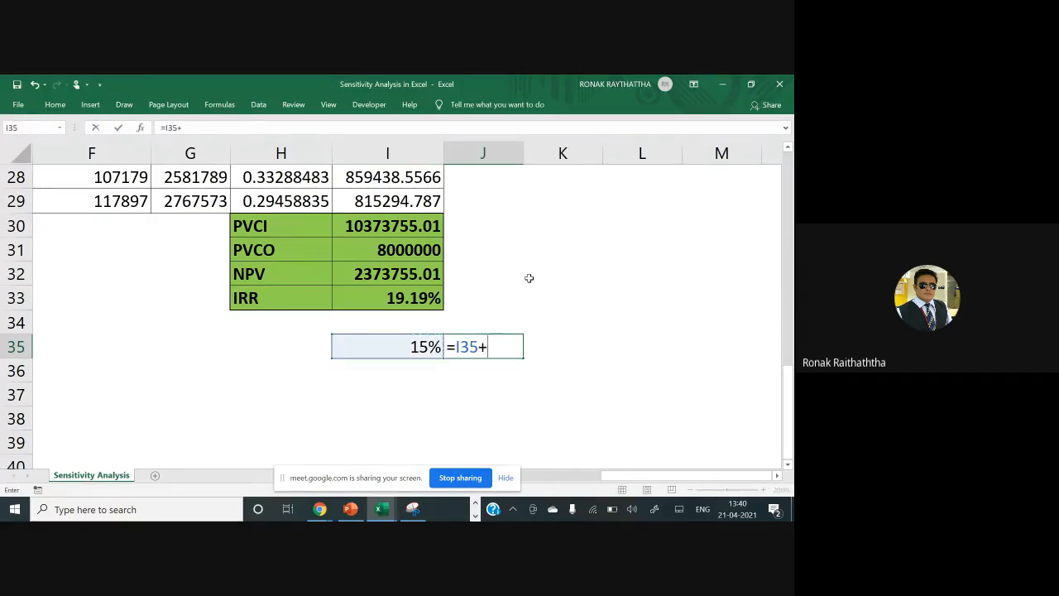
{"action": "type", "text": "1%"}
{"action": "key", "text": "Return"}
{"action": "key", "text": "Up"}
{"action": "key", "text": "Right"}
{"action": "key", "text": "Right"}
{"action": "key", "text": "Left"}
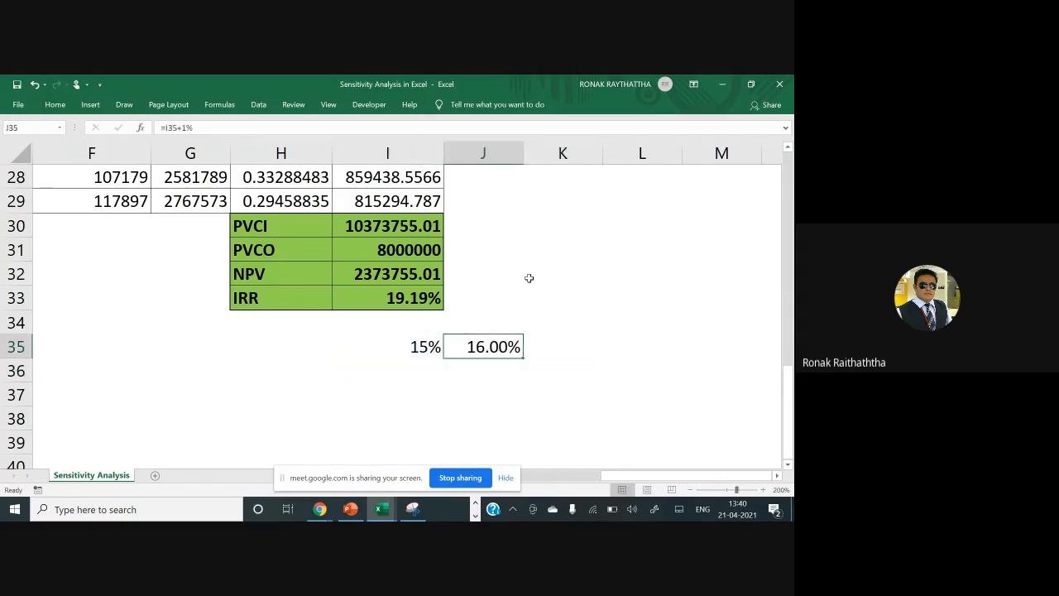
Copy the rate formula from J35 into cells K35:P35
{"action": "key", "text": "ctrl+c"}
{"action": "key", "text": "shift+Right"}
{"action": "key", "text": "shift+Right"}
{"action": "key", "text": "shift+Right"}
{"action": "key", "text": "shift+Right"}
{"action": "key", "text": "shift+Right"}
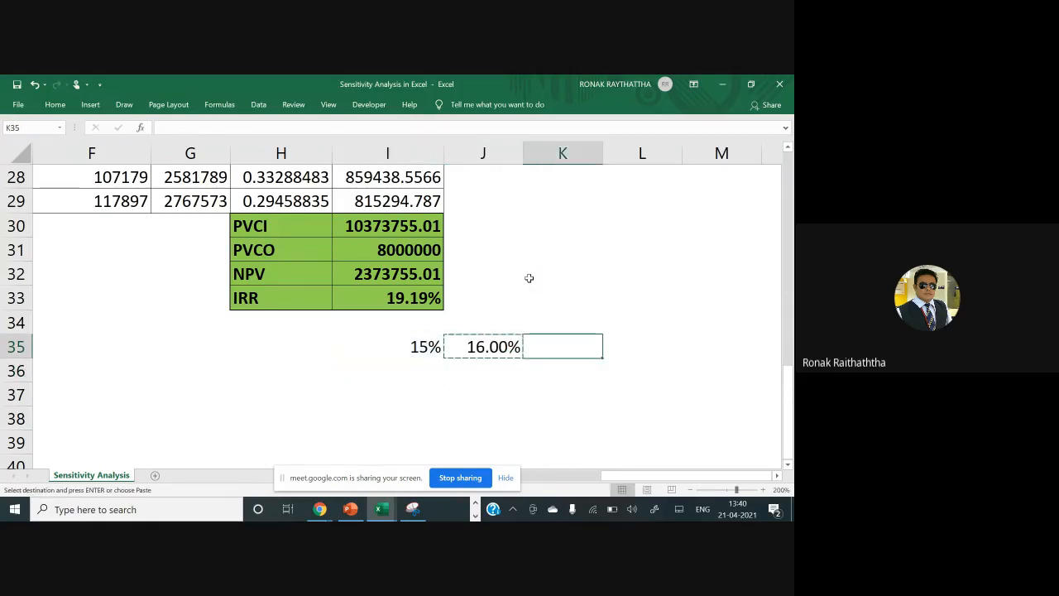
{"action": "key", "text": "shift+Right"}
{"action": "key", "text": "Return"}
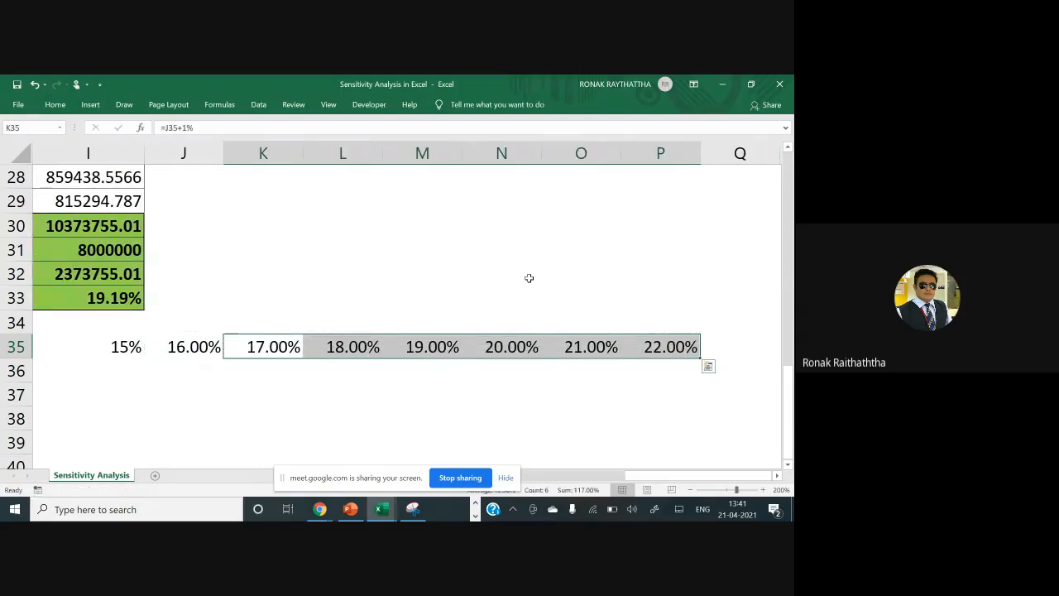
Extend the discounting rate series by one more cell, filling the formula from P35 into Q35
{"action": "key", "text": "Right"}
{"action": "key", "text": "Right"}
{"action": "key", "text": "Right"}
{"action": "key", "text": "Right"}
{"action": "key", "text": "Right"}
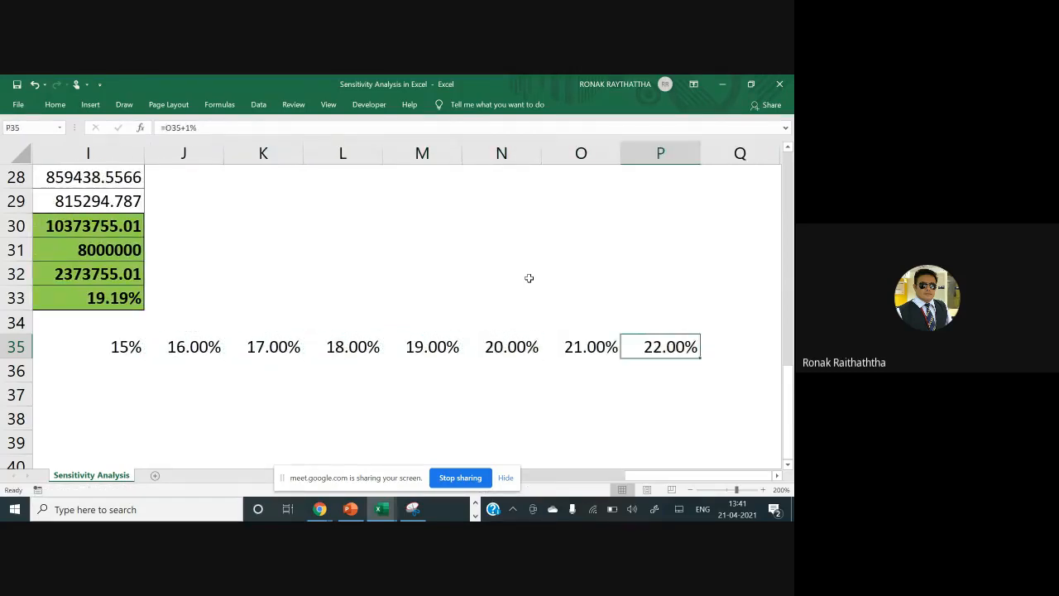
{"action": "key", "text": "Right"}
{"action": "key", "text": "ctrl+r"}
{"action": "key", "text": "Left"}
{"action": "key", "text": "Left"}
{"action": "key", "text": "Left"}
{"action": "key", "text": "Left"}
{"action": "key", "text": "Left"}
{"action": "key", "text": "Left"}
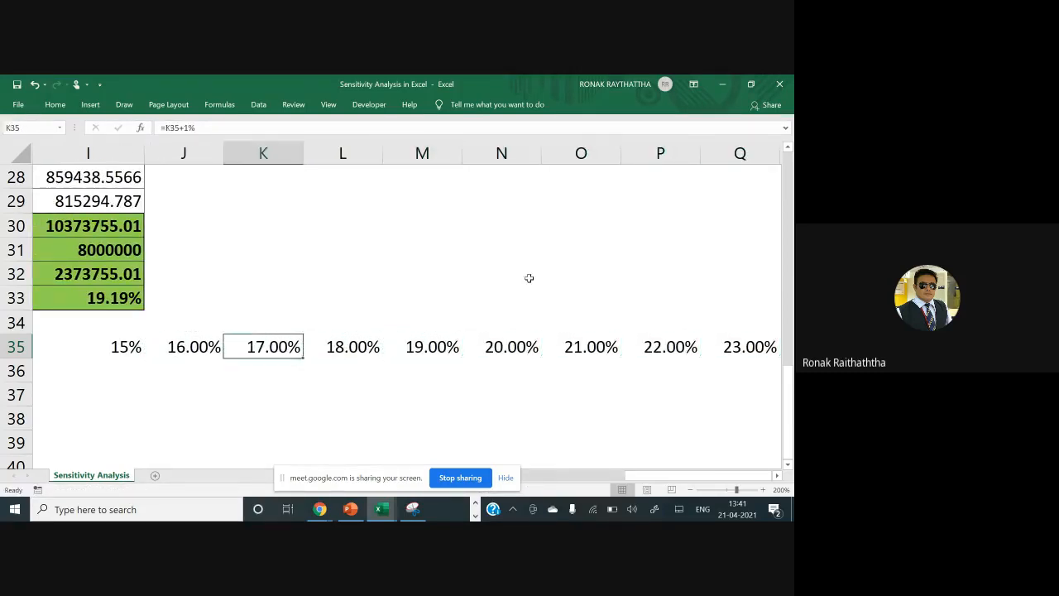
{"action": "key", "text": "Left"}
{"action": "key", "text": "Left"}
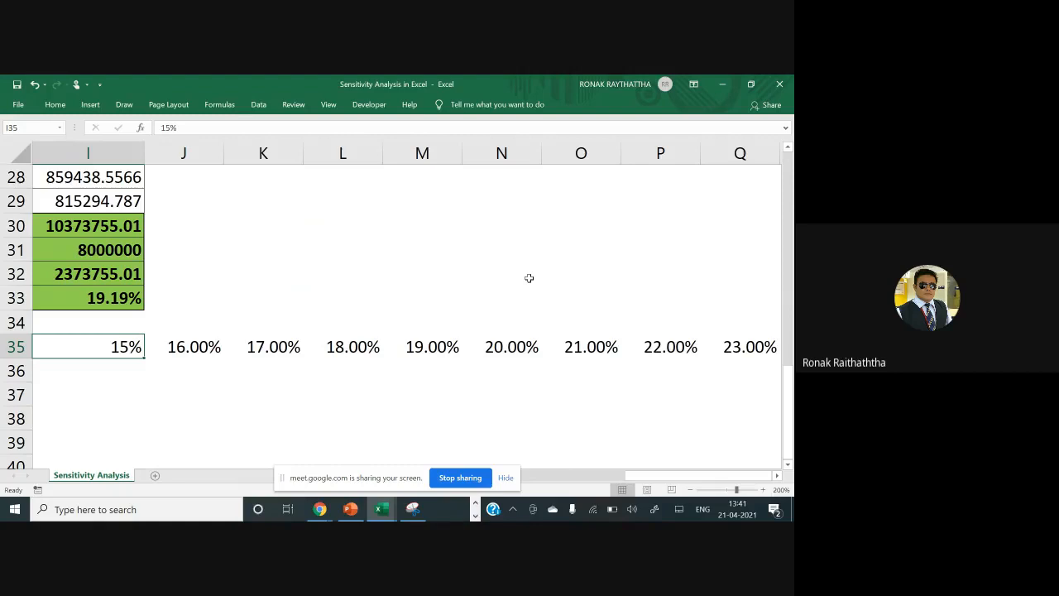
{"action": "scroll", "coordinate": [529, 278], "scroll_direction": "left", "scroll_amount": 2}
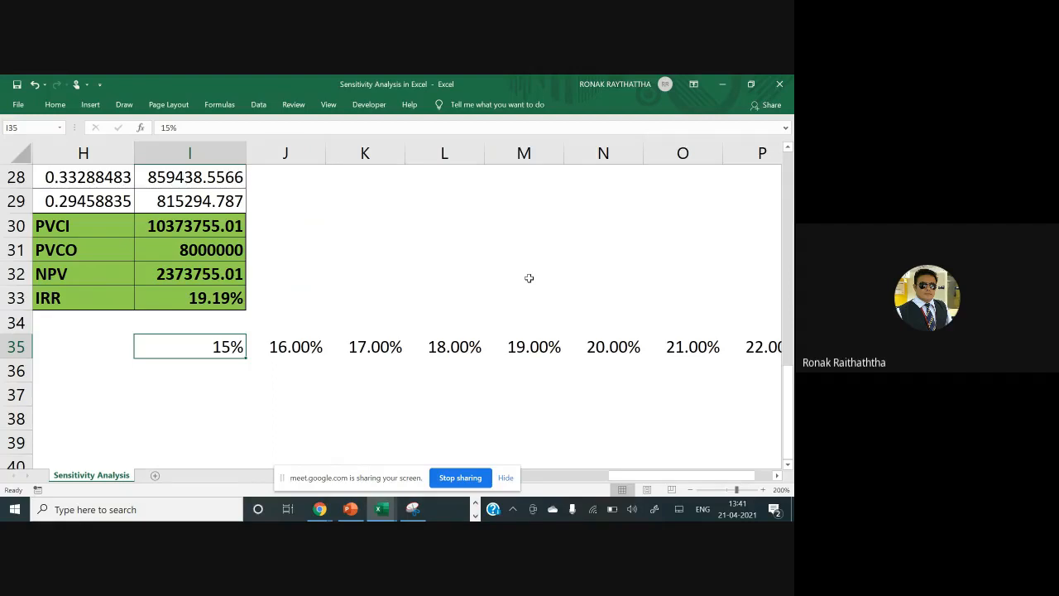
Calculate the NPV in cell H36 as PVCI minus PVCO with the formula =I30-I31
{"action": "key", "text": "Left"}
{"action": "key", "text": "Down"}
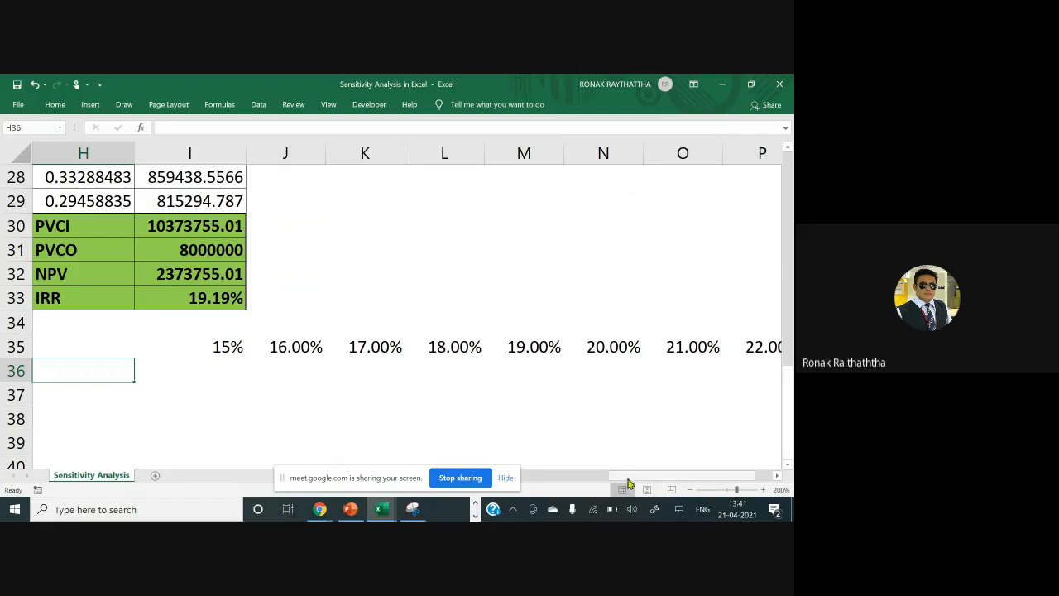
{"action": "left_click_drag", "start_coordinate": [627, 485], "coordinate": [577, 477]}
{"action": "type", "text": "="}
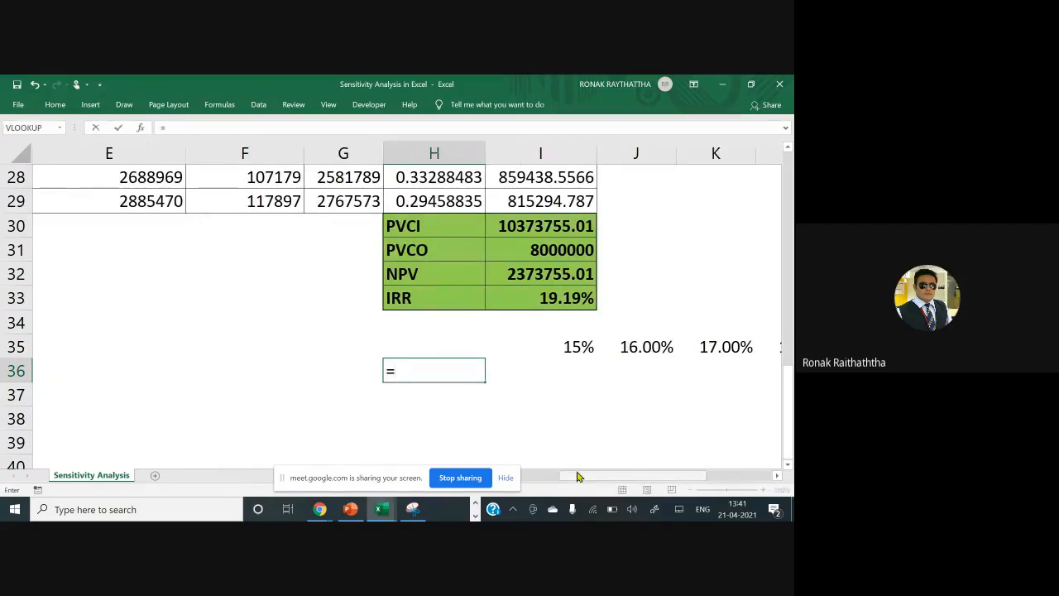
{"action": "left_click", "coordinate": [545, 226]}
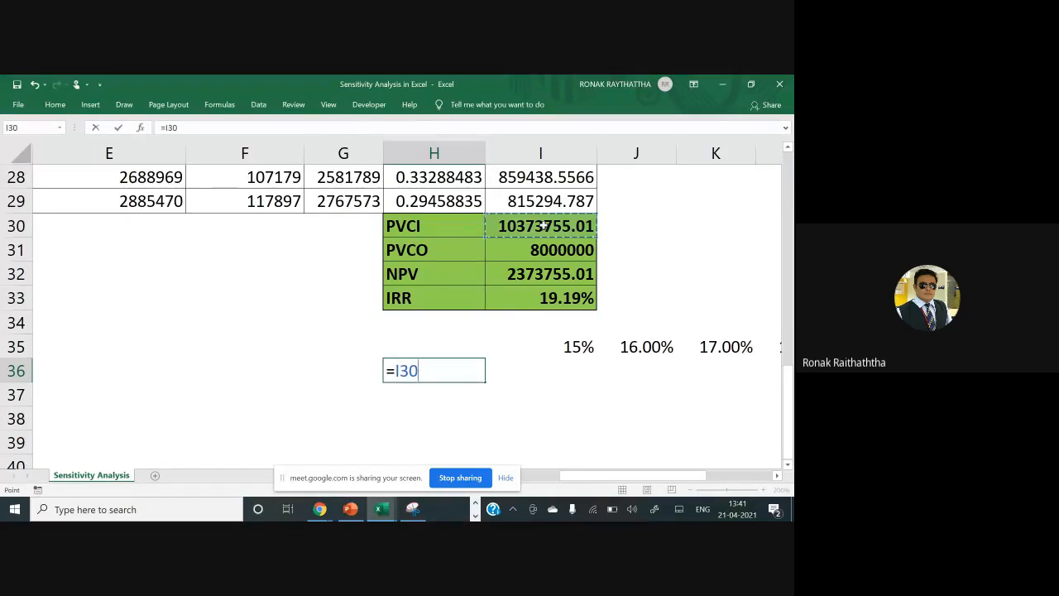
{"action": "type", "text": "-"}
{"action": "left_click", "coordinate": [550, 252]}
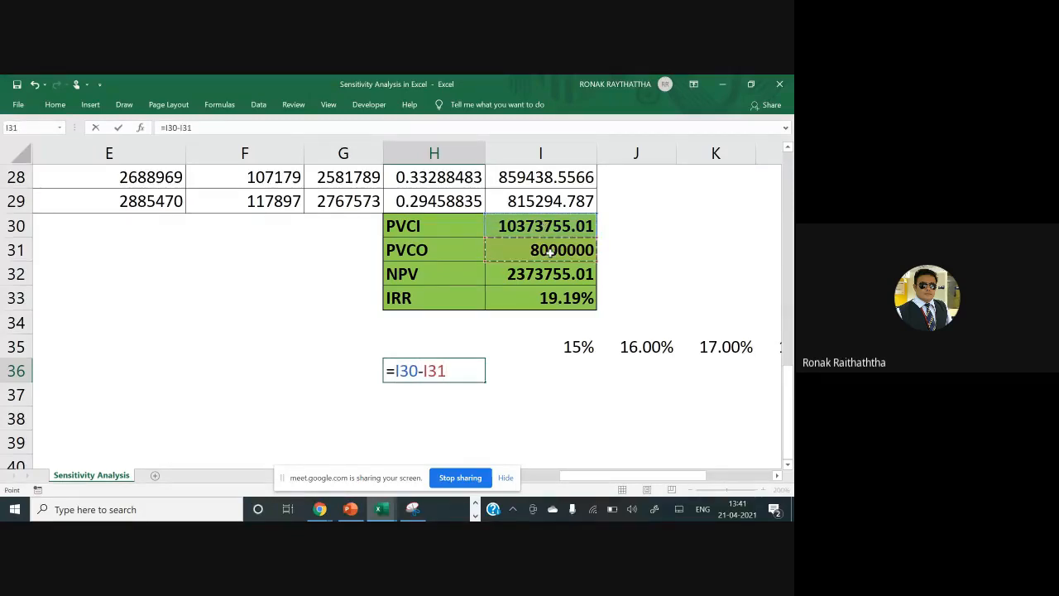
{"action": "key", "text": "Return"}
{"action": "key", "text": "Up"}
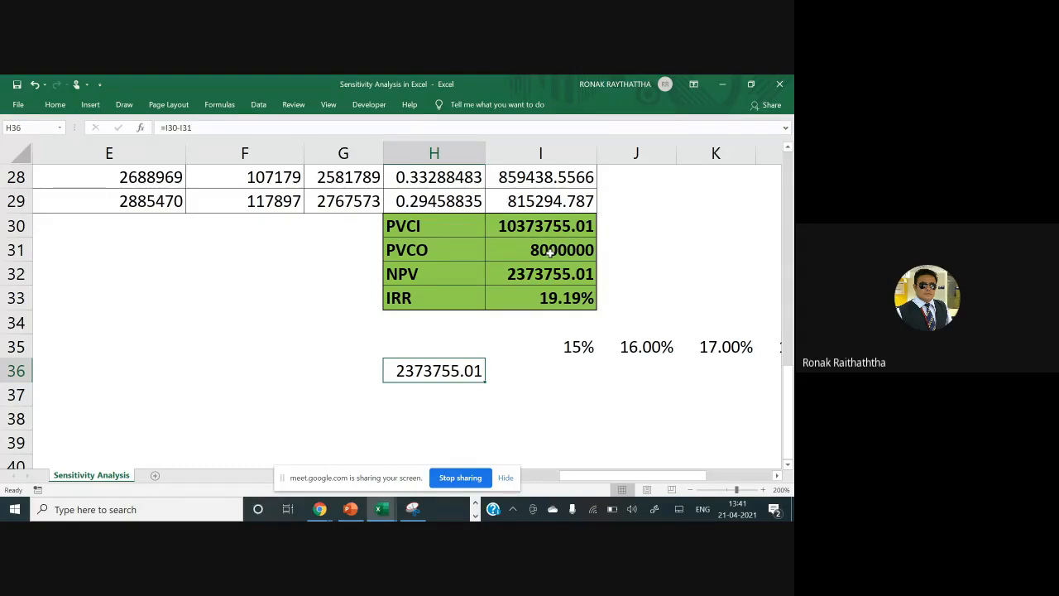
Handwrite the word "Data" in ink over column E, beside row 36
{"action": "key", "text": "Right"}
{"action": "key", "text": "Right"}
{"action": "key", "text": "Right"}
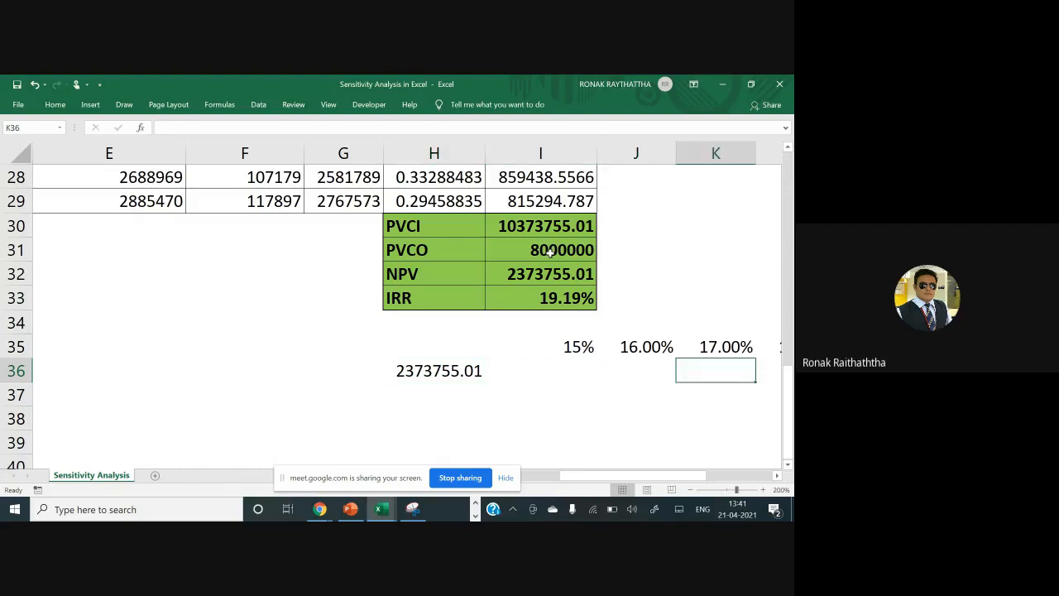
{"action": "mouse_move", "coordinate": [155, 385]}
{"action": "left_mouse_down"}
{"action": "mouse_move", "coordinate": [174, 407]}
{"action": "mouse_move", "coordinate": [227, 359]}
{"action": "left_mouse_up"}
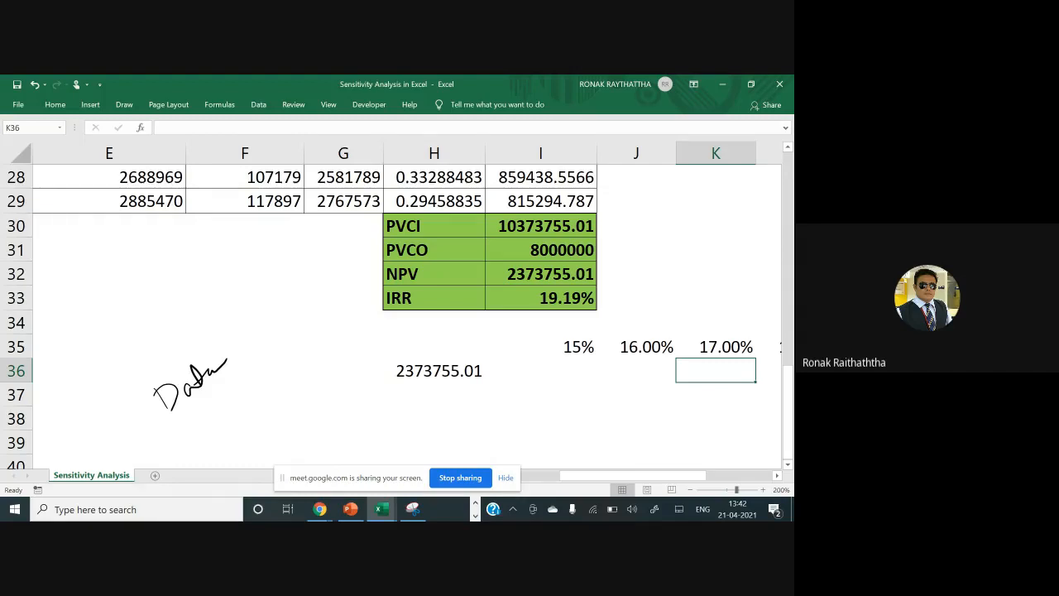
Select the sensitivity table range H35:Q36, covering the discounting rates and the NPV formula
{"action": "key", "text": "Left"}
{"action": "key", "text": "Left"}
{"action": "key", "text": "Left"}
{"action": "key", "text": "Right"}
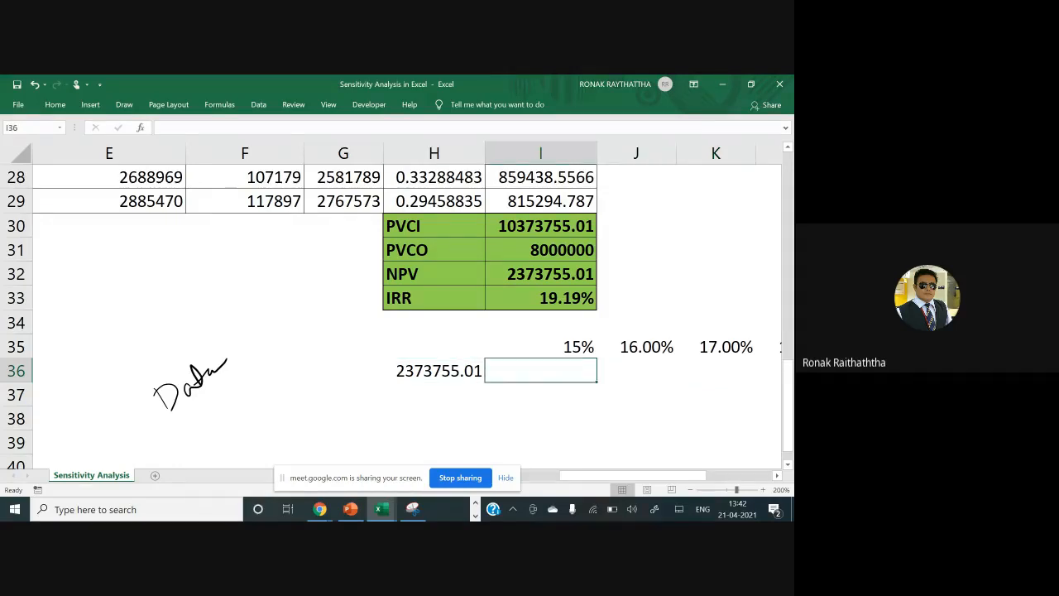
{"action": "key", "text": "Up"}
{"action": "key", "text": "Left"}
{"action": "key", "text": "shift+Right"}
{"action": "key", "text": "shift+Right"}
{"action": "key", "text": "shift+Right"}
{"action": "key", "text": "shift+Right"}
{"action": "key", "text": "shift+Right"}
{"action": "key", "text": "shift+Right"}
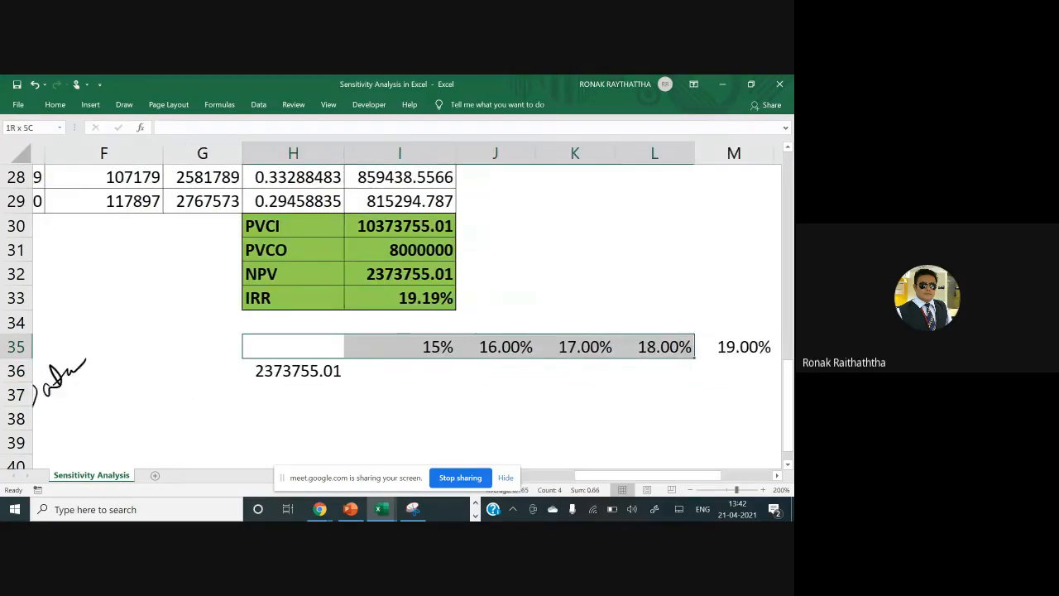
{"action": "key", "text": "shift+Right"}
{"action": "key", "text": "shift+Right"}
{"action": "key", "text": "shift+Right"}
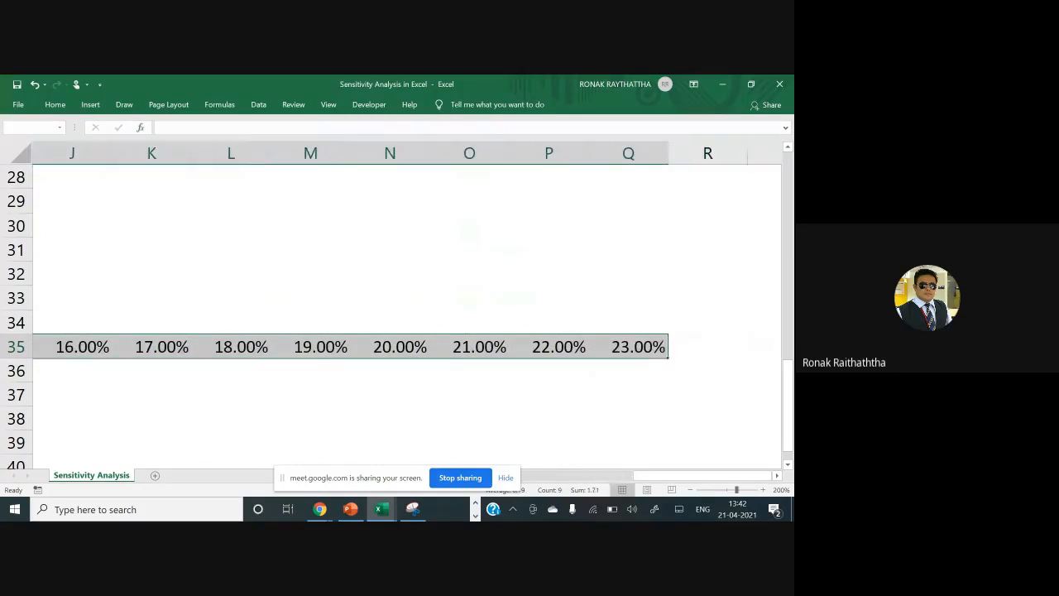
{"action": "key", "text": "shift+Down"}
{"action": "left_click_drag", "start_coordinate": [651, 476], "coordinate": [587, 477]}
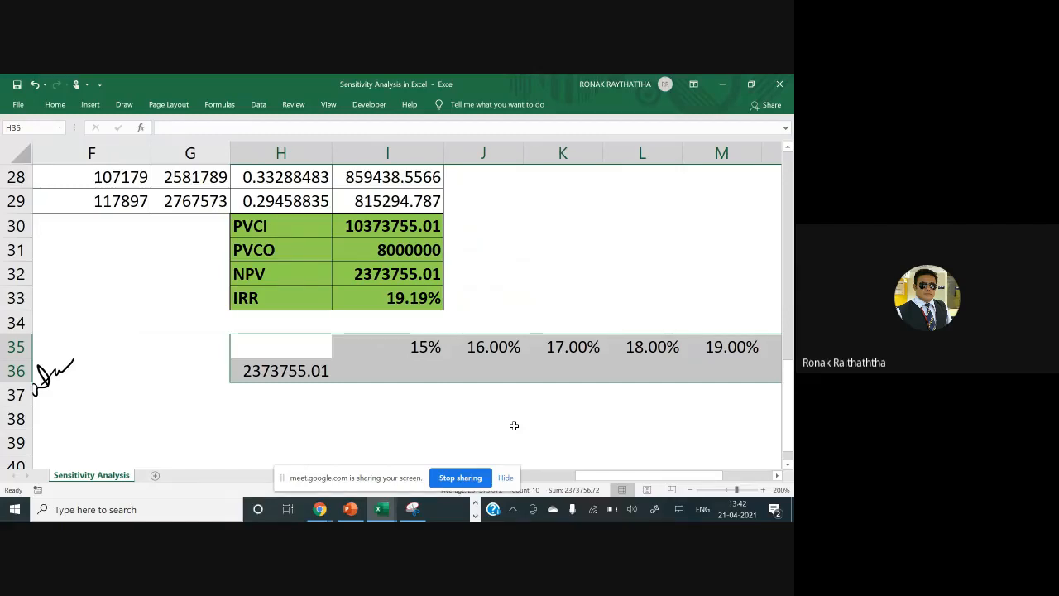
Inspect the NPV formula in cell H36 and the cells it references, keeping the formula as it is
{"action": "double_click", "coordinate": [299, 372]}
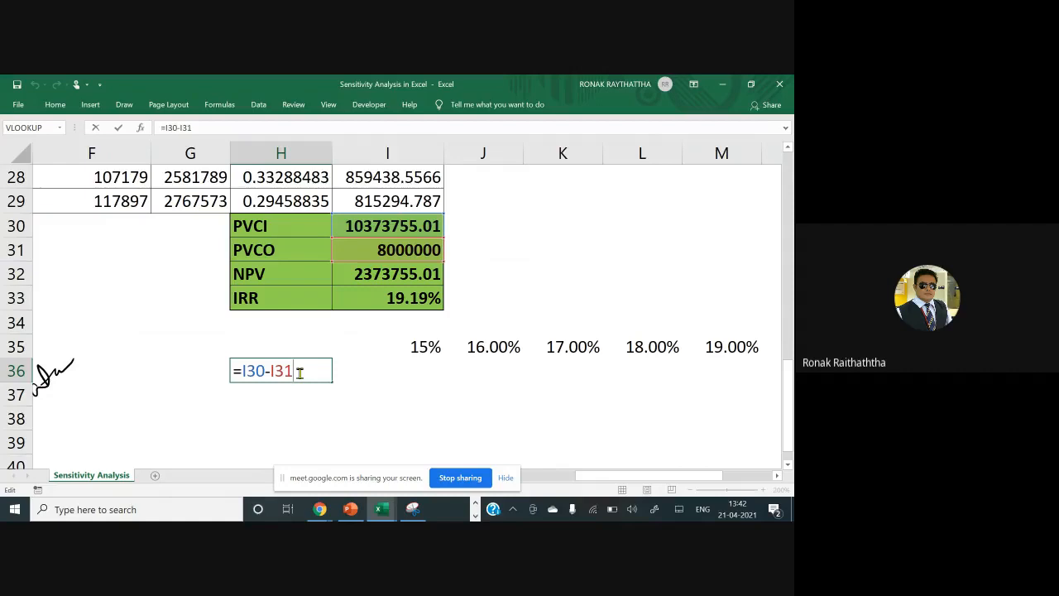
{"action": "key", "text": "ctrl+Return"}
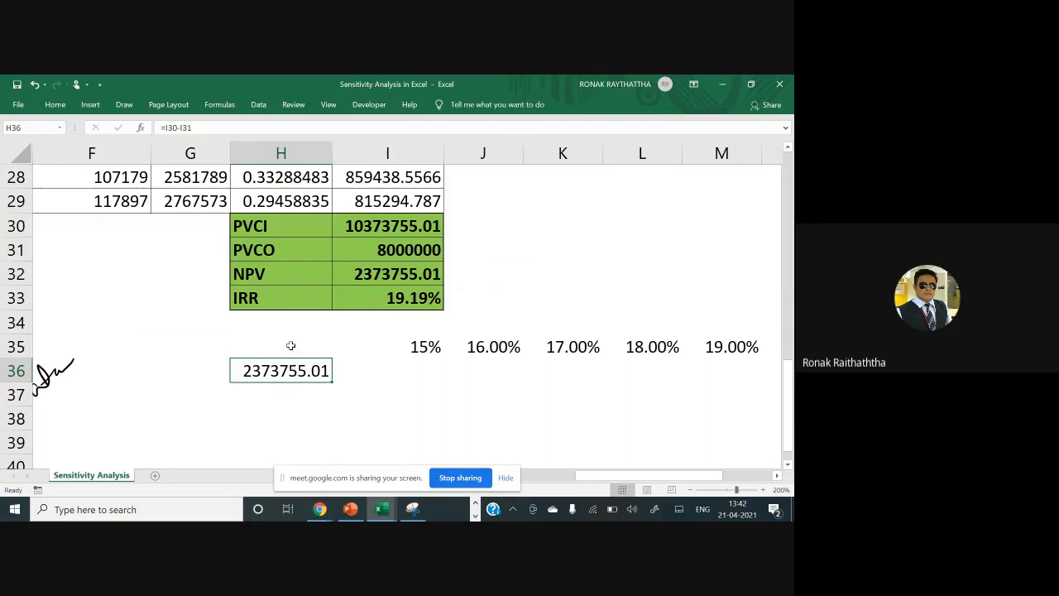
{"action": "left_click_drag", "start_coordinate": [291, 345], "coordinate": [413, 370]}
{"action": "left_click", "coordinate": [413, 371]}
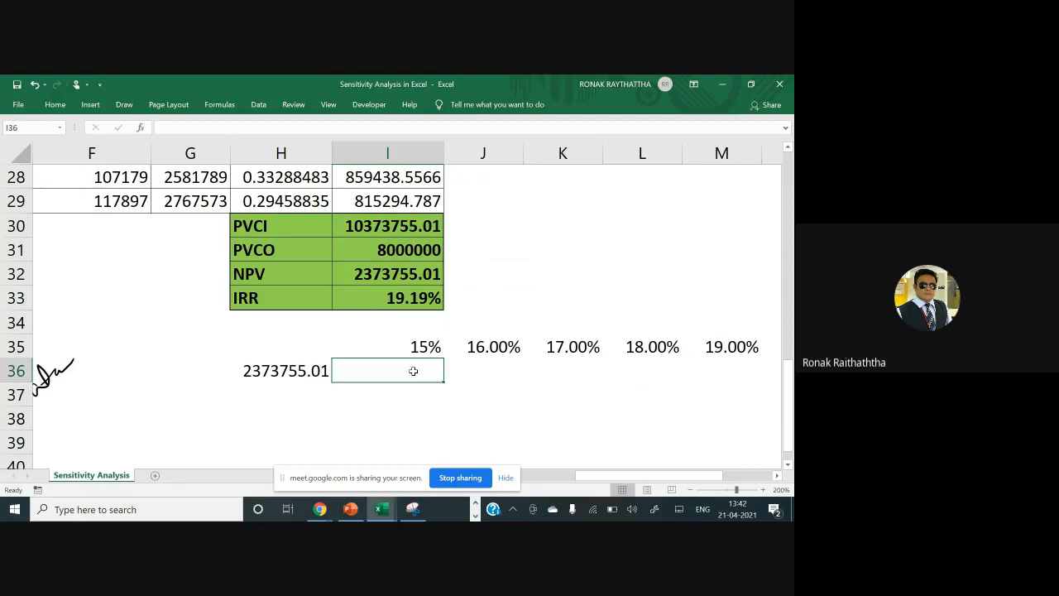
Mark the NPV formula in cell H36 with a hand-drawn ink circle and a tick
{"action": "mouse_move", "coordinate": [311, 347]}
{"action": "left_mouse_down"}
{"action": "mouse_move", "coordinate": [282, 439]}
{"action": "mouse_move", "coordinate": [287, 346]}
{"action": "left_mouse_up"}
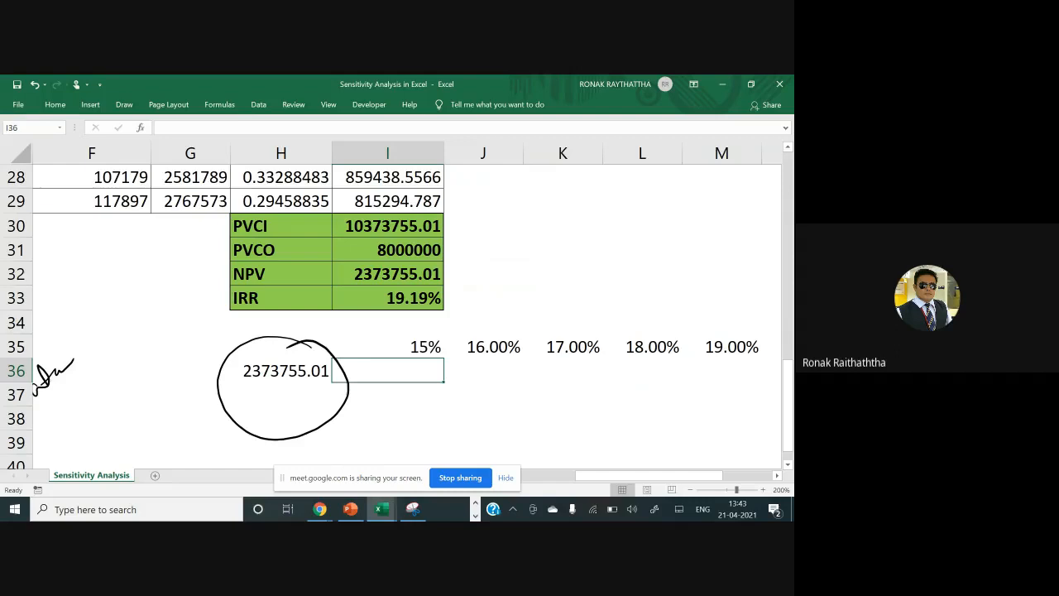
{"action": "left_click_drag", "start_coordinate": [187, 386], "coordinate": [259, 341]}
Select the range H35:Q36 again for the data table, from the empty corner cell to below the last rate
{"action": "key", "text": "Up"}
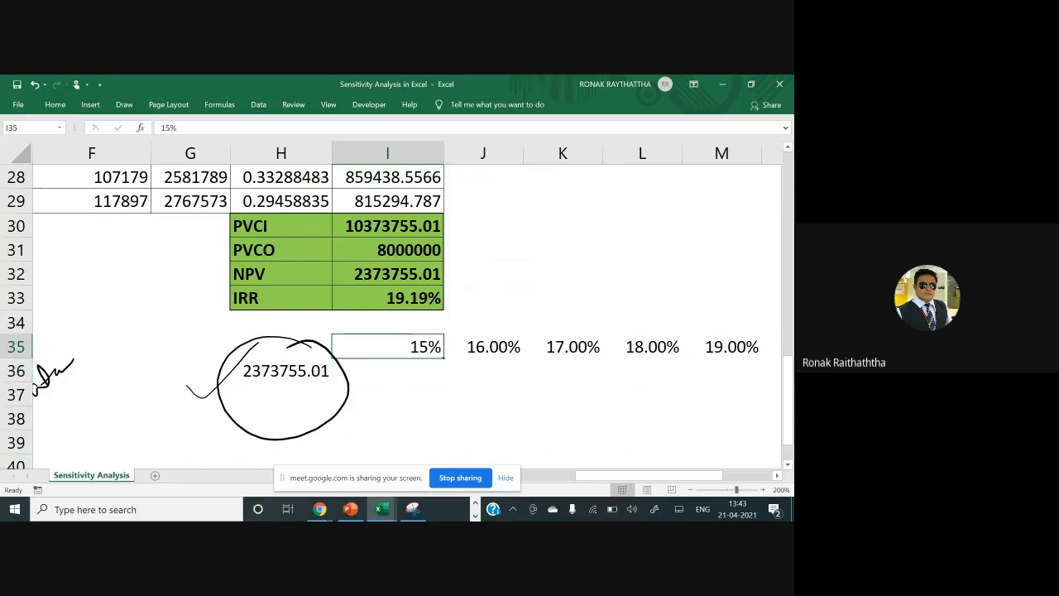
{"action": "key", "text": "Left"}
{"action": "key", "text": "shift+Right"}
{"action": "key", "text": "shift+Right"}
{"action": "key", "text": "shift+Right"}
{"action": "key", "text": "shift+Right"}
{"action": "key", "text": "shift+Right"}
{"action": "key", "text": "shift+Right"}
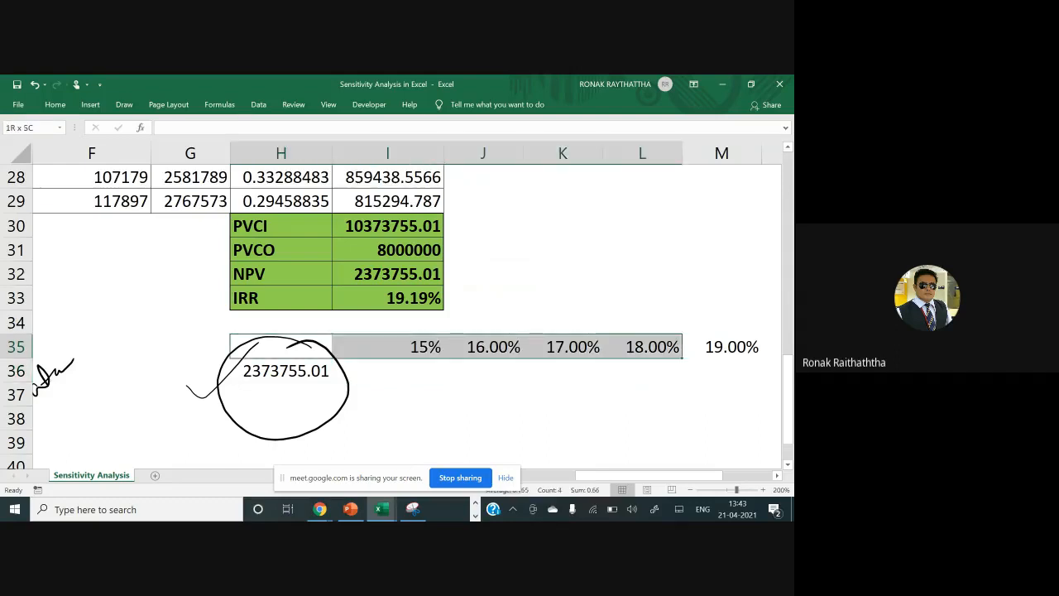
{"action": "key", "text": "shift+Right"}
{"action": "key", "text": "shift+Right"}
{"action": "key", "text": "shift+Right"}
{"action": "key", "text": "shift+Right"}
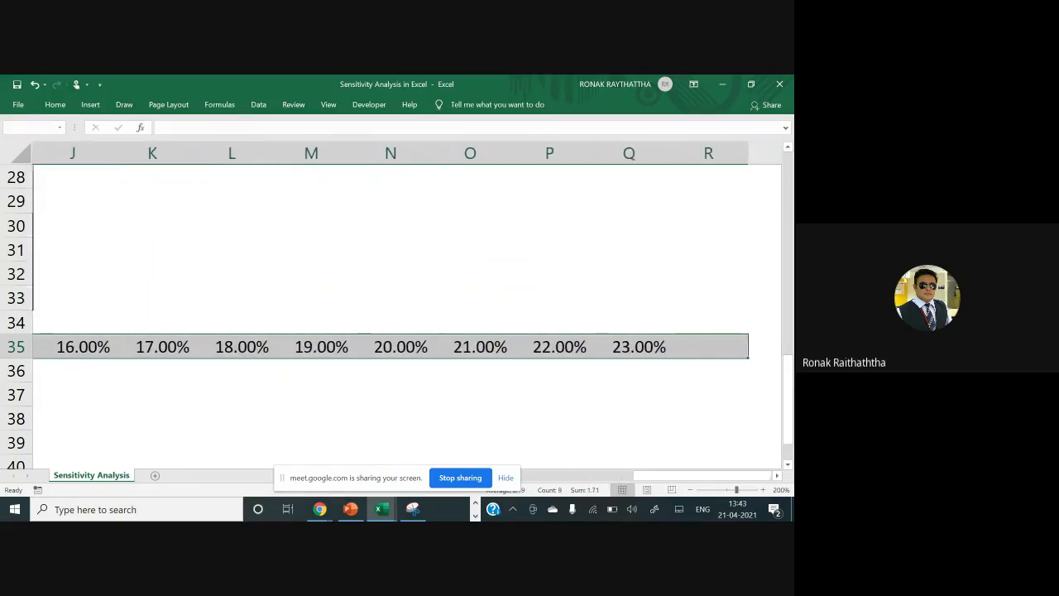
{"action": "key", "text": "shift+Left"}
{"action": "key", "text": "shift+Down"}
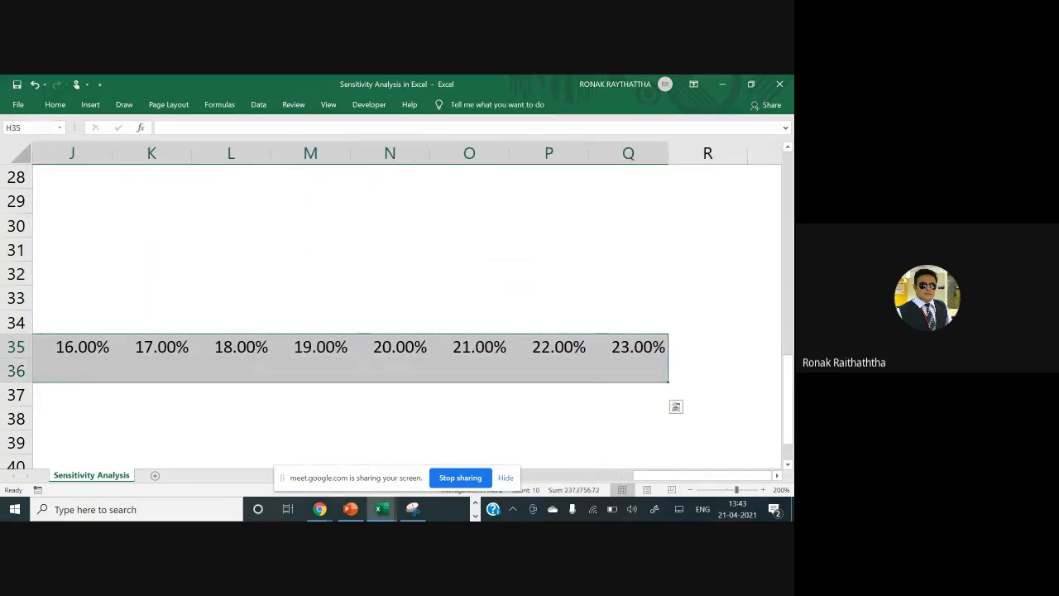
{"action": "left_click_drag", "start_coordinate": [641, 480], "coordinate": [589, 482]}
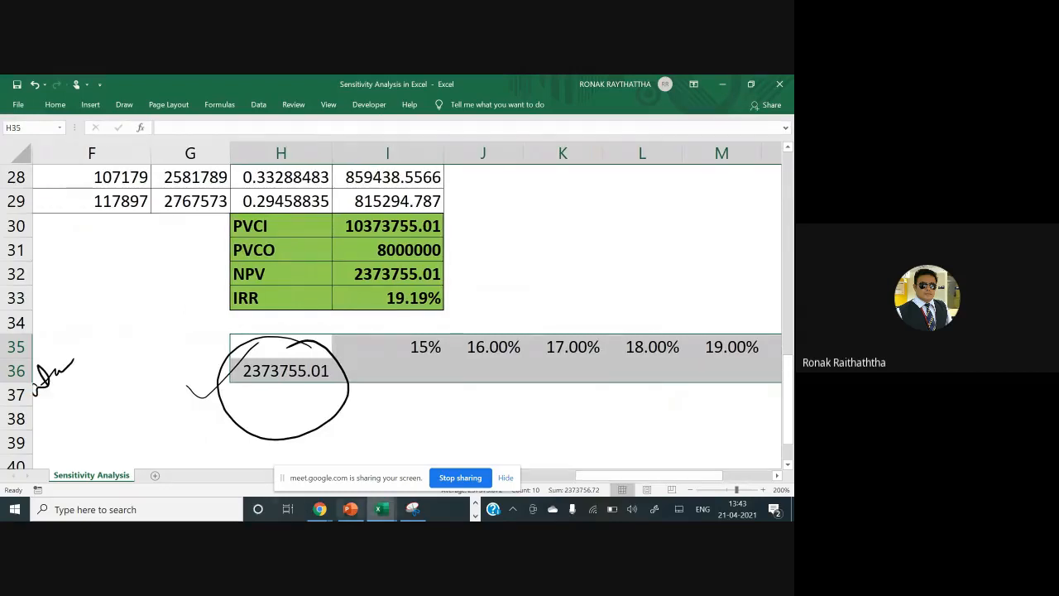
Find and open the Windows Magnifier app
{"action": "left_click", "coordinate": [124, 508]}
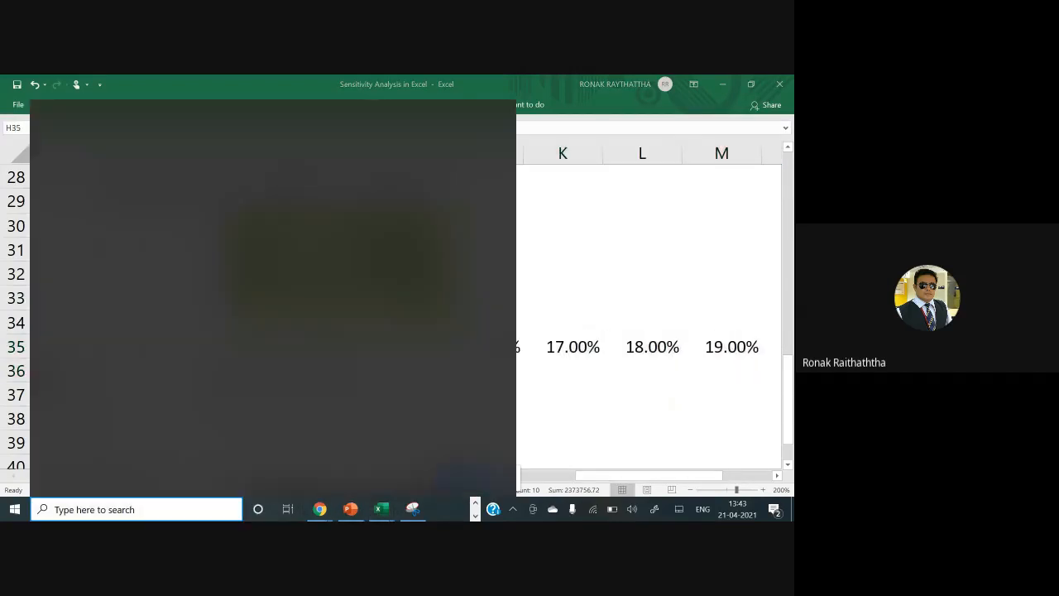
{"action": "type", "text": "magi"}
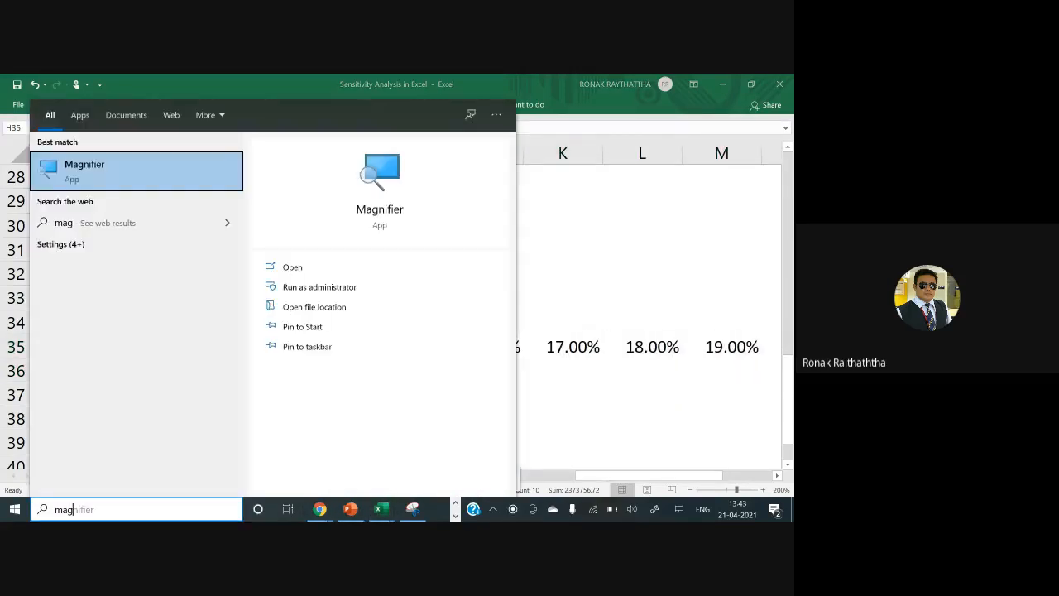
{"action": "left_click", "coordinate": [82, 164]}
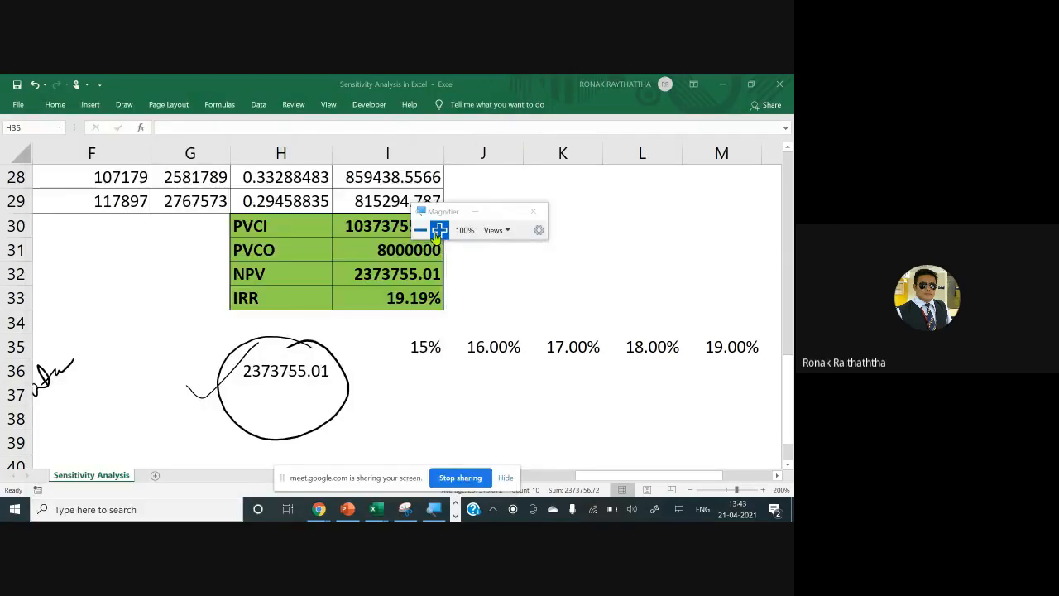
Magnify the screen to 150% and open the What-If Data Table settings for the selected range H35:Q36
{"action": "left_click", "coordinate": [439, 230]}
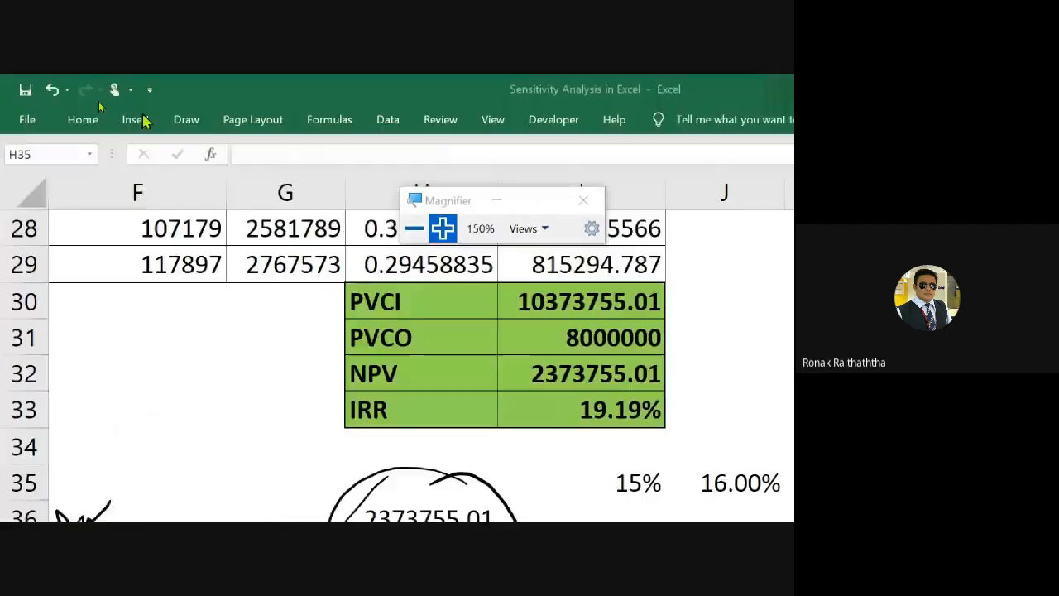
{"action": "left_click", "coordinate": [389, 121]}
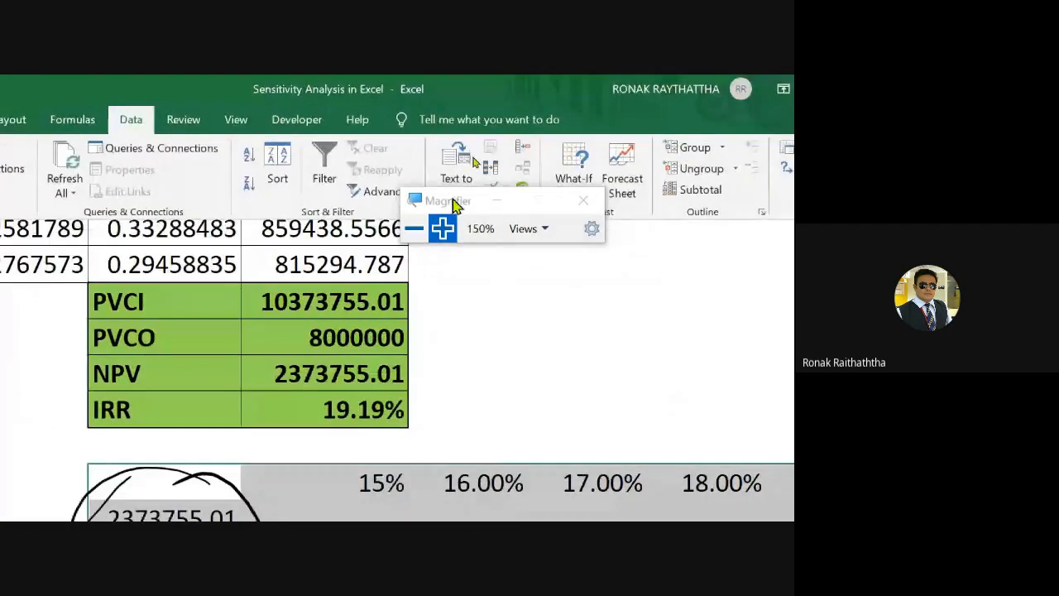
{"action": "left_click_drag", "start_coordinate": [418, 196], "coordinate": [272, 192]}
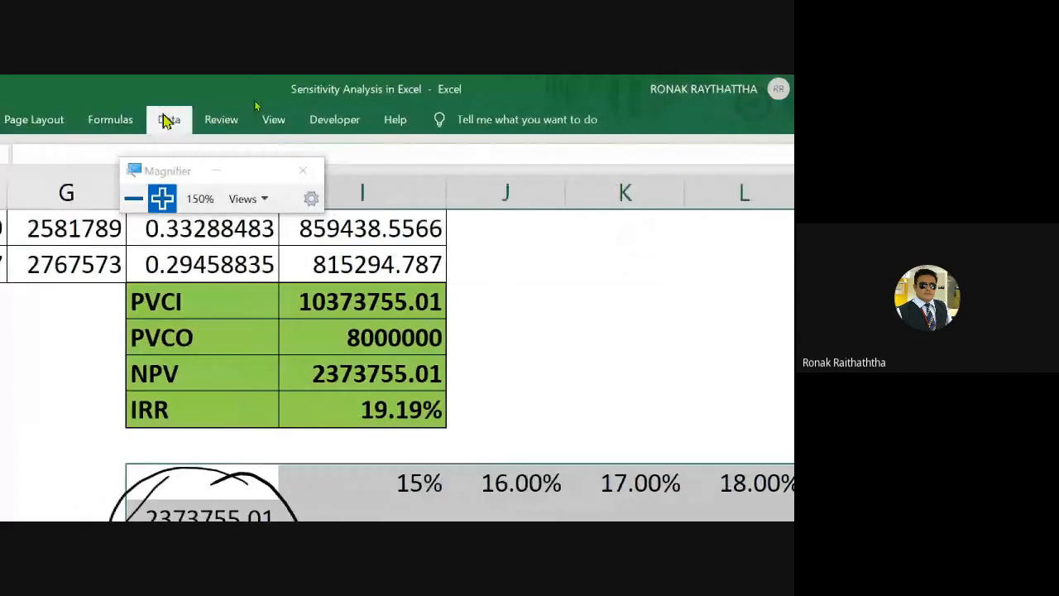
{"action": "left_click", "coordinate": [170, 119]}
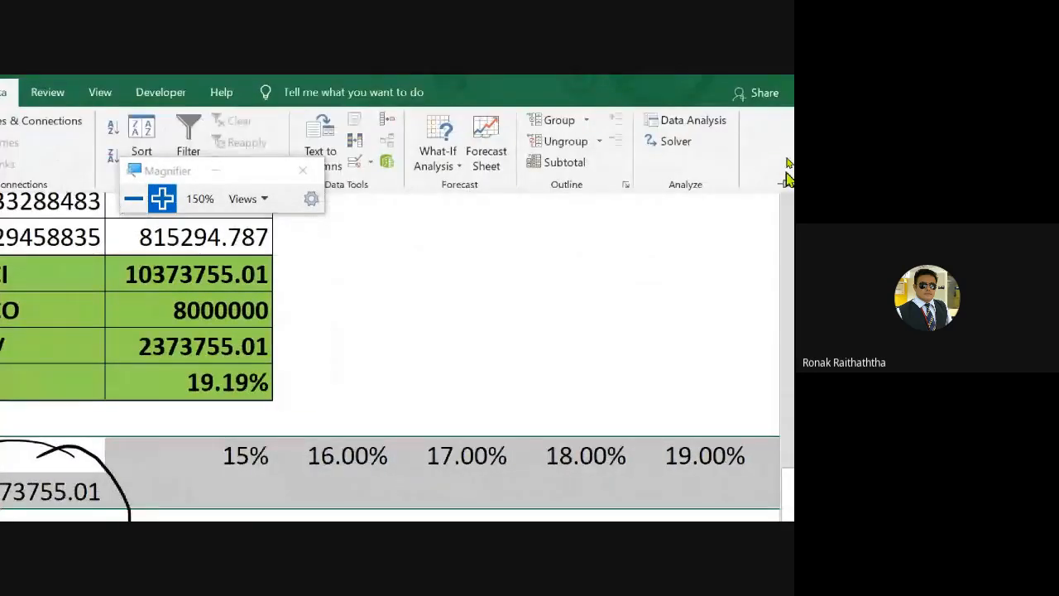
{"action": "left_click", "coordinate": [457, 167]}
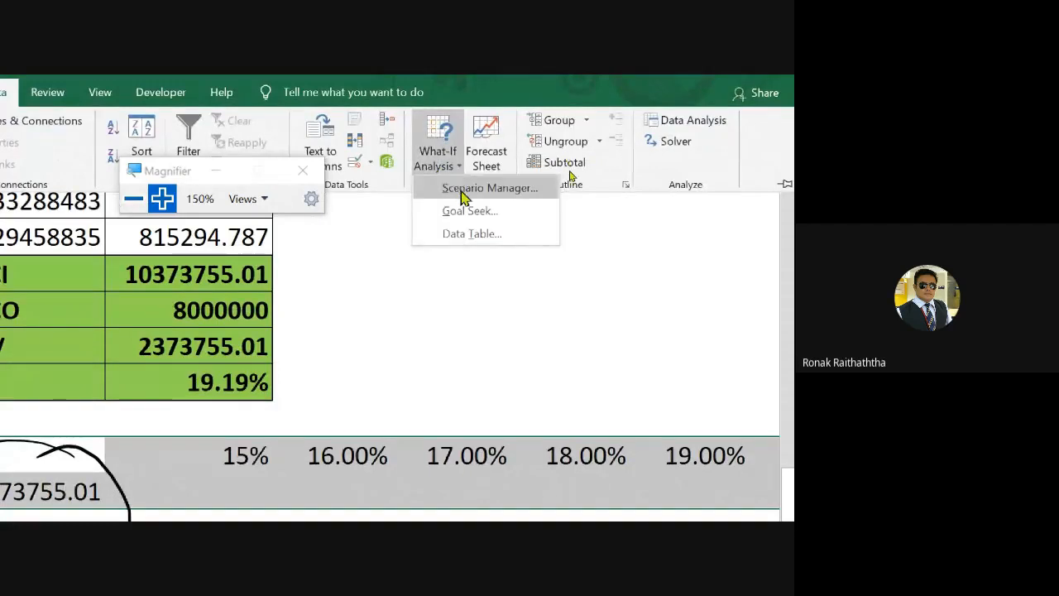
{"action": "left_click", "coordinate": [469, 235]}
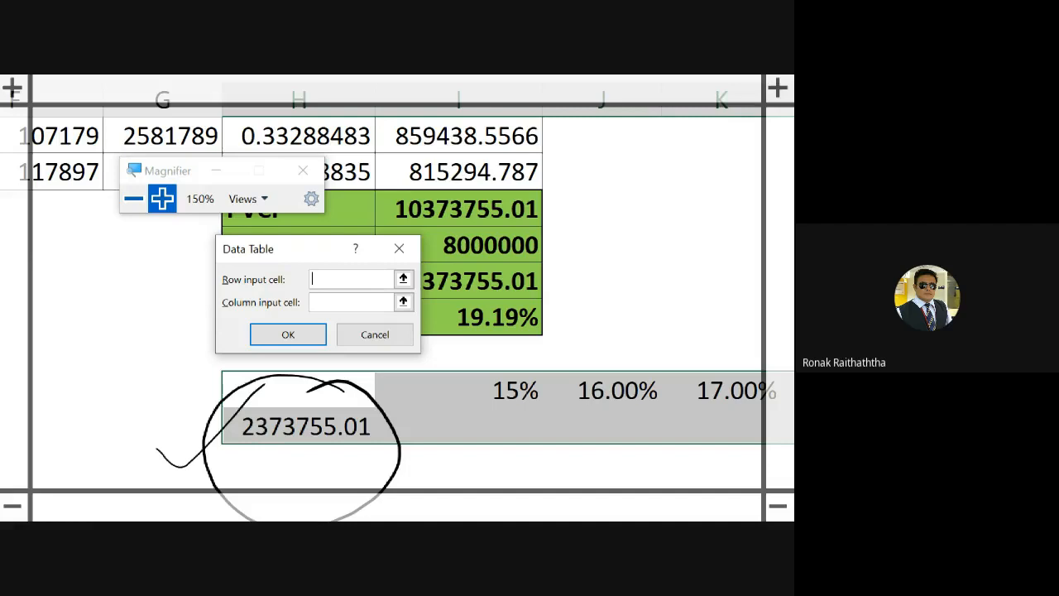
Ink ticks below row 36 in columns H to K, plus one downward and one rightward arrow beside the table
{"action": "mouse_move", "coordinate": [262, 458]}
{"action": "left_mouse_down"}
{"action": "mouse_move", "coordinate": [294, 455]}
{"action": "mouse_move", "coordinate": [315, 429]}
{"action": "left_mouse_up"}
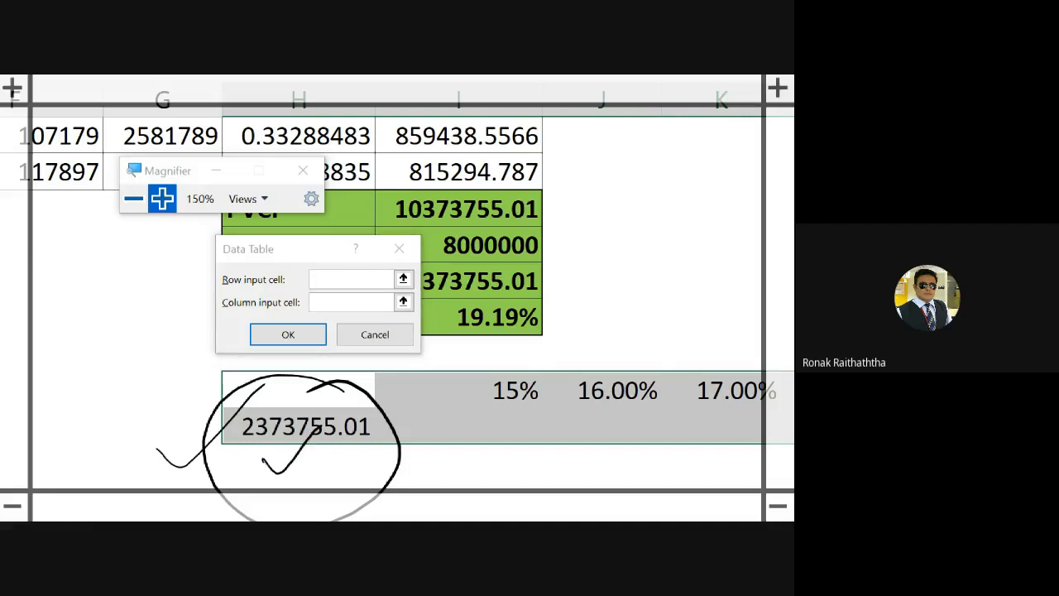
{"action": "left_click_drag", "start_coordinate": [465, 464], "coordinate": [513, 440]}
{"action": "mouse_move", "coordinate": [589, 464]}
{"action": "left_mouse_down"}
{"action": "mouse_move", "coordinate": [650, 440]}
{"action": "mouse_move", "coordinate": [757, 436]}
{"action": "left_mouse_up"}
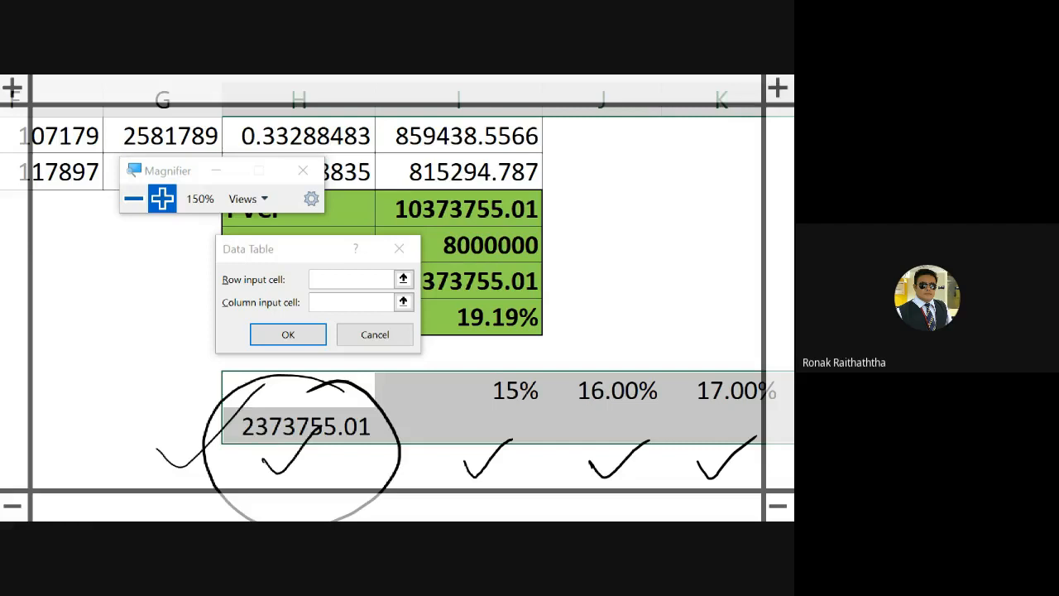
{"action": "left_click_drag", "start_coordinate": [117, 283], "coordinate": [101, 426]}
{"action": "left_click_drag", "start_coordinate": [87, 401], "coordinate": [120, 404]}
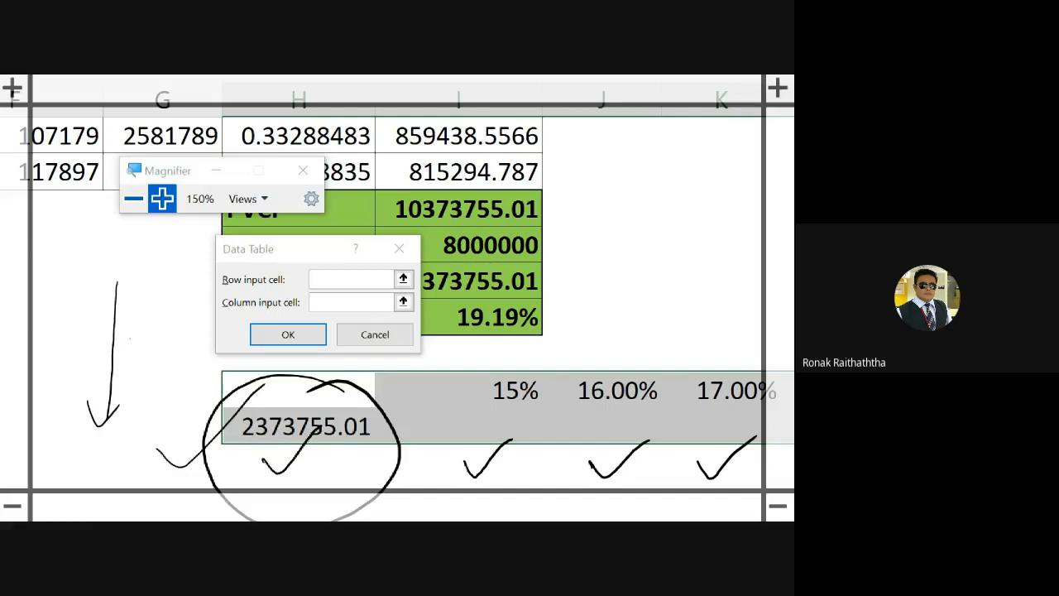
{"action": "mouse_move", "coordinate": [130, 340]}
{"action": "left_mouse_down"}
{"action": "mouse_move", "coordinate": [211, 342]}
{"action": "mouse_move", "coordinate": [199, 354]}
{"action": "left_mouse_up"}
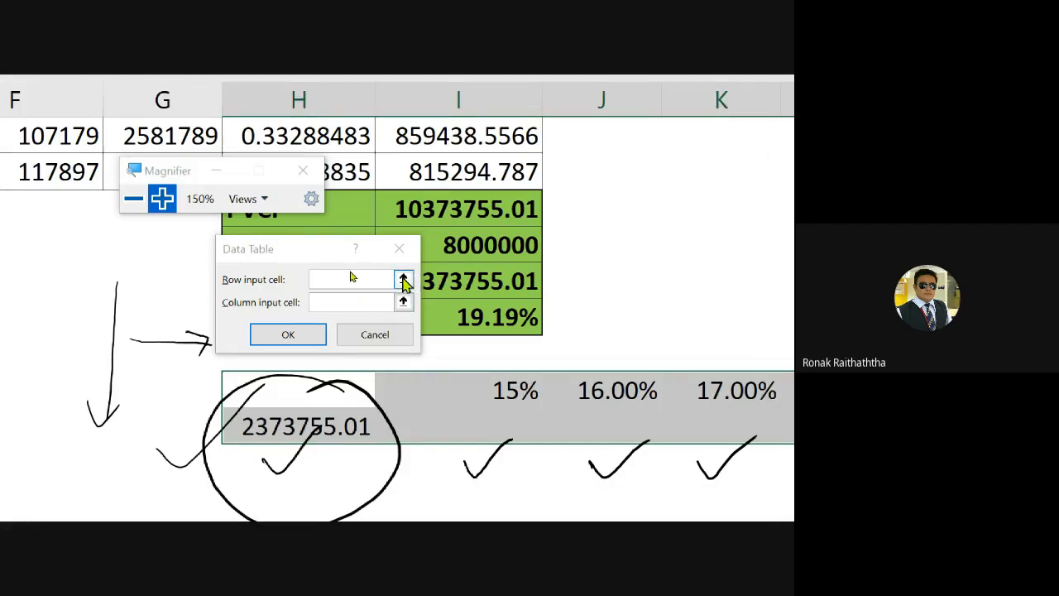
Start picking the data table's row input cell and return the screen magnification to 100%
{"action": "left_click", "coordinate": [404, 279]}
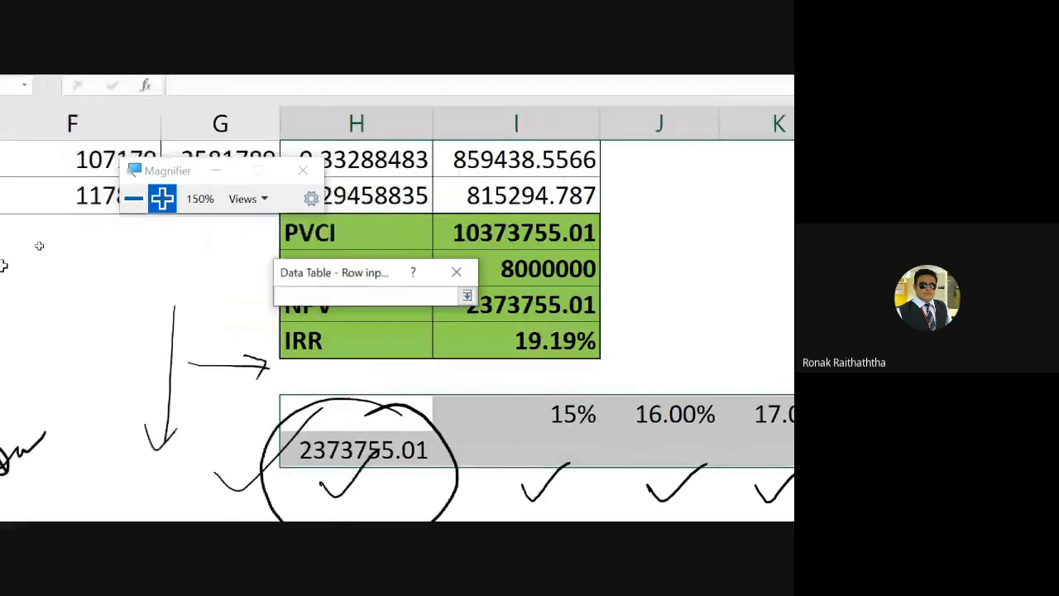
{"action": "scroll", "coordinate": [142, 313], "scroll_direction": "up", "scroll_amount": 5}
{"action": "scroll", "coordinate": [142, 313], "scroll_direction": "up", "scroll_amount": 4}
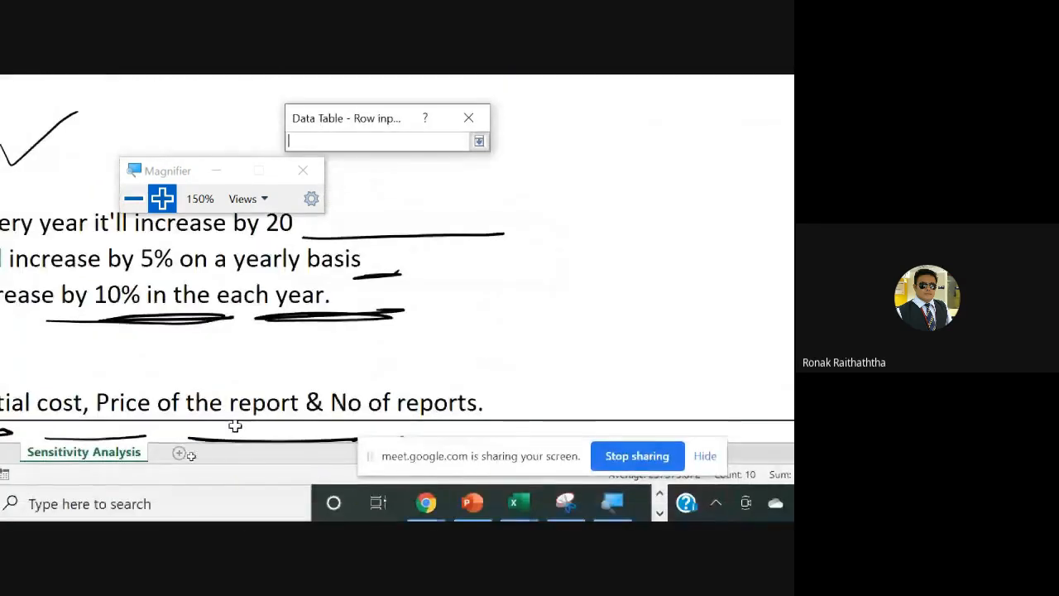
{"action": "left_click", "coordinate": [396, 461]}
{"action": "left_click_drag", "start_coordinate": [396, 459], "coordinate": [433, 224]}
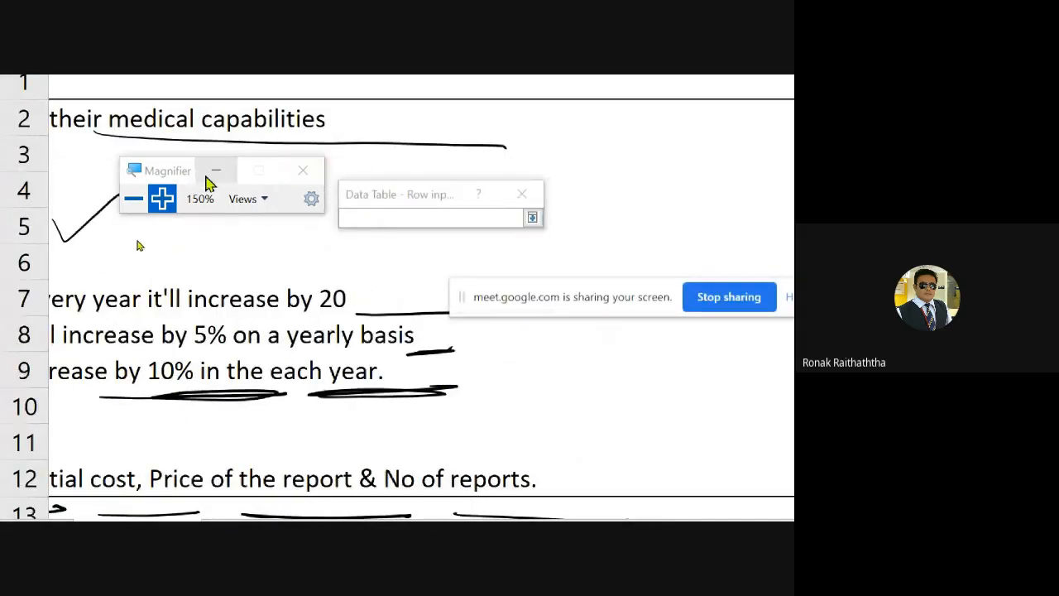
{"action": "left_click", "coordinate": [146, 205]}
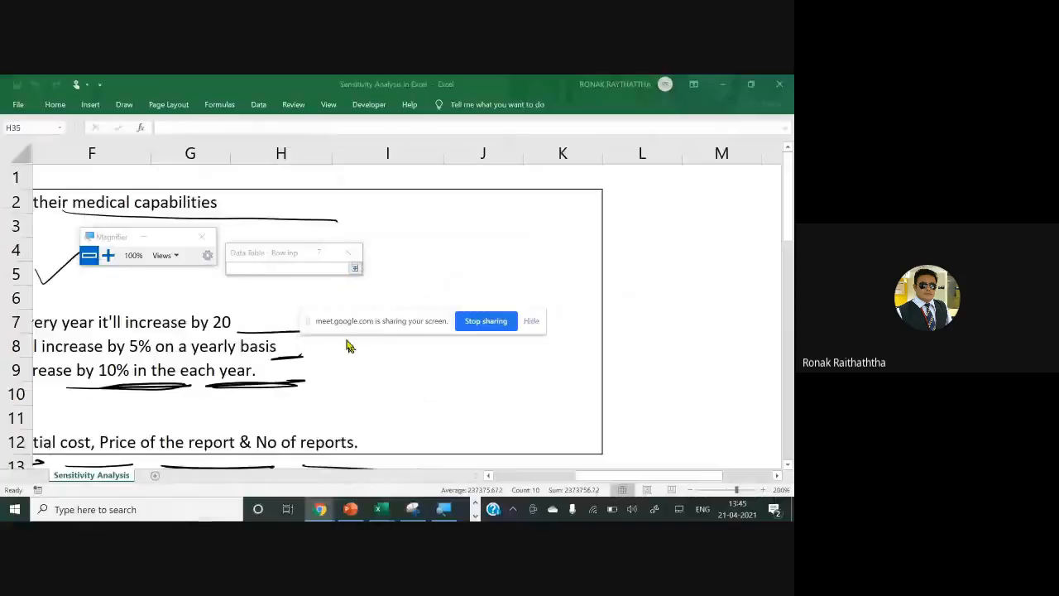
Choose the Required Rate in cell C15 as the row input cell and create the data table
{"action": "left_click", "coordinate": [280, 253]}
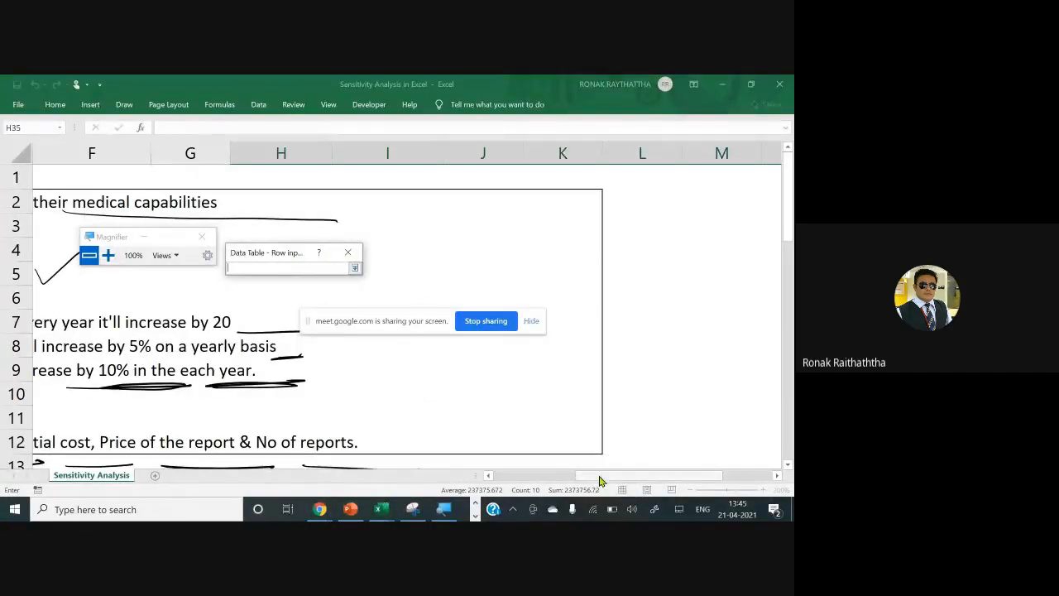
{"action": "left_click_drag", "start_coordinate": [598, 478], "coordinate": [497, 482]}
{"action": "scroll", "coordinate": [569, 486], "scroll_direction": "down", "scroll_amount": 2}
{"action": "left_click", "coordinate": [331, 371]}
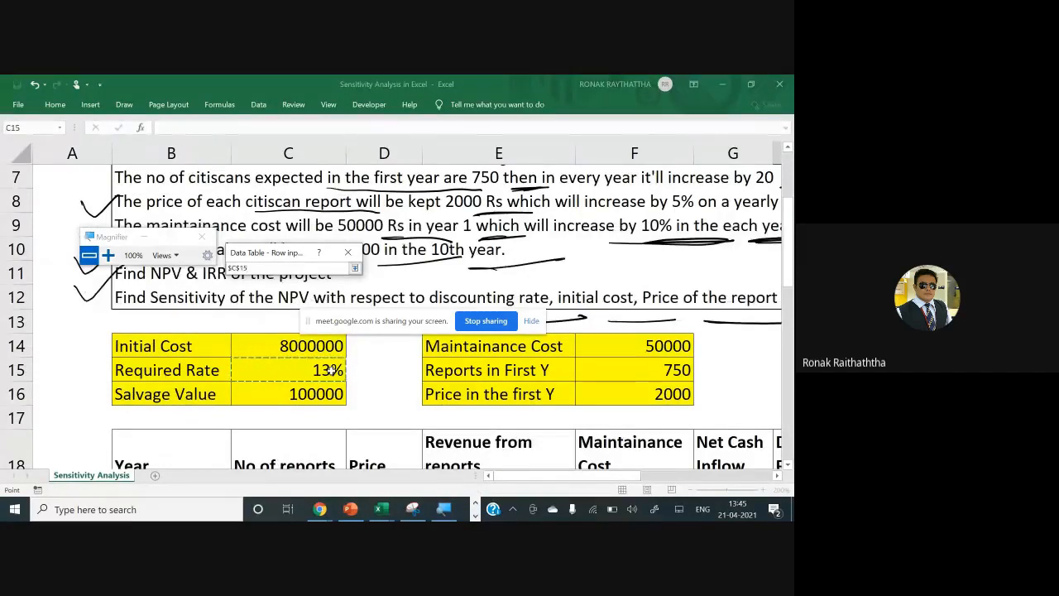
{"action": "key", "text": "Return"}
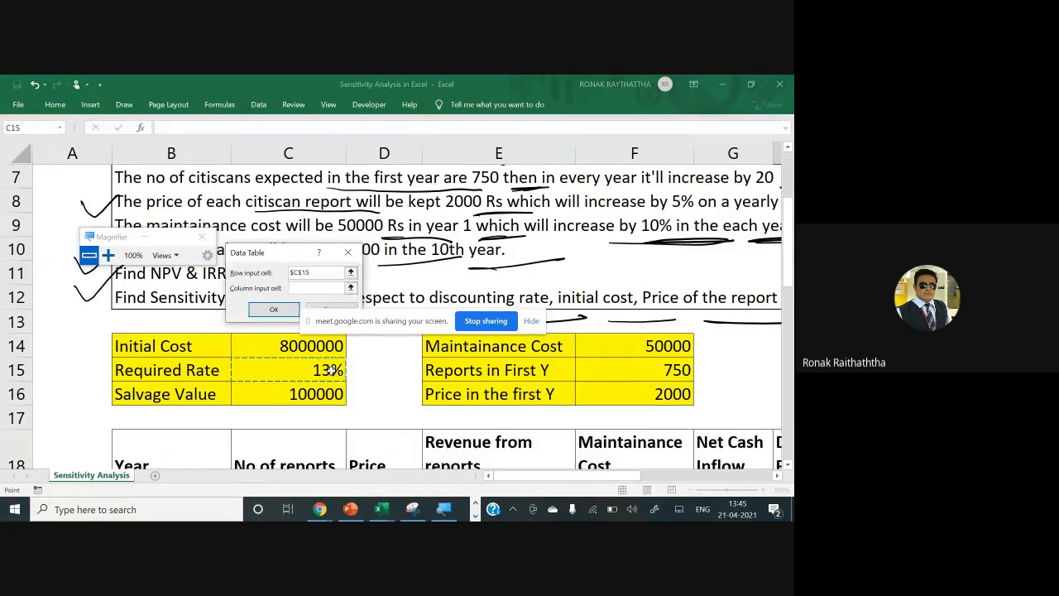
{"action": "left_click", "coordinate": [271, 310]}
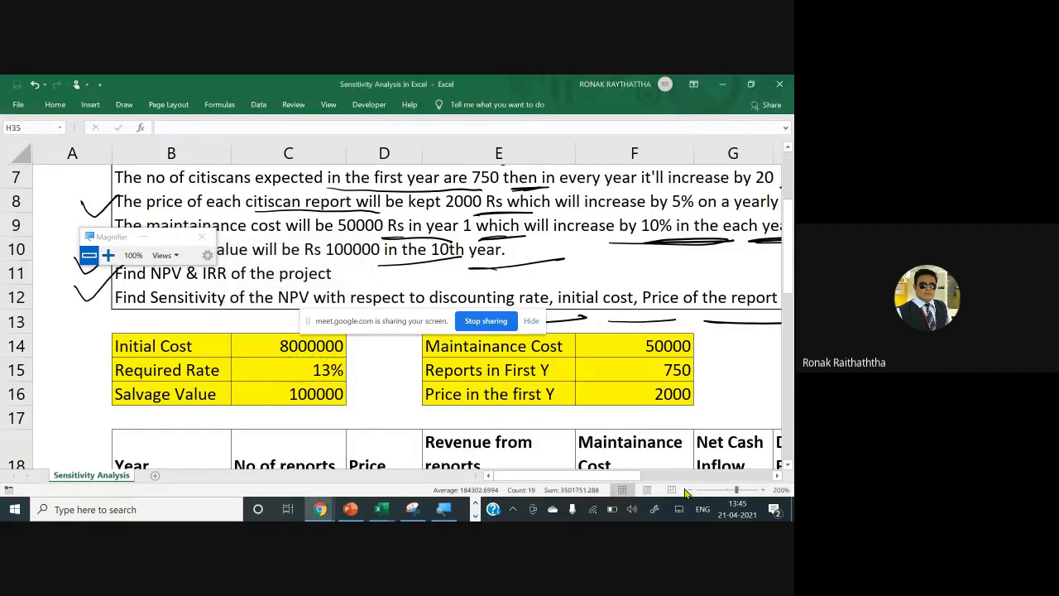
Inspect the TABLE formula in cell I36 and move the screen-sharing bar away from the data table
{"action": "scroll", "coordinate": [675, 441], "scroll_direction": "down", "scroll_amount": 1}
{"action": "scroll", "coordinate": [676, 441], "scroll_direction": "down", "scroll_amount": 4}
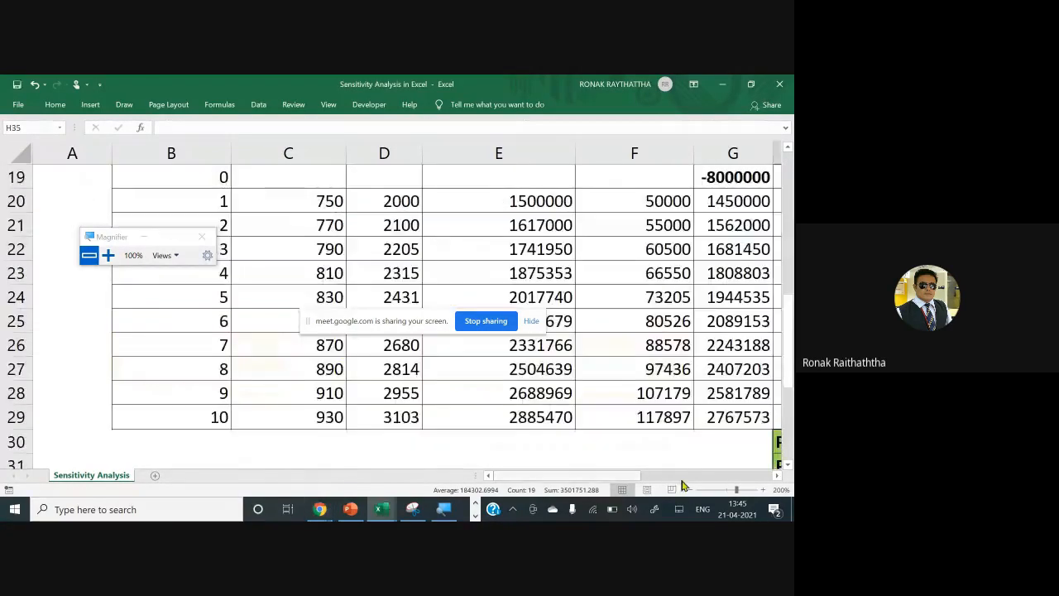
{"action": "left_click_drag", "start_coordinate": [631, 478], "coordinate": [699, 479]}
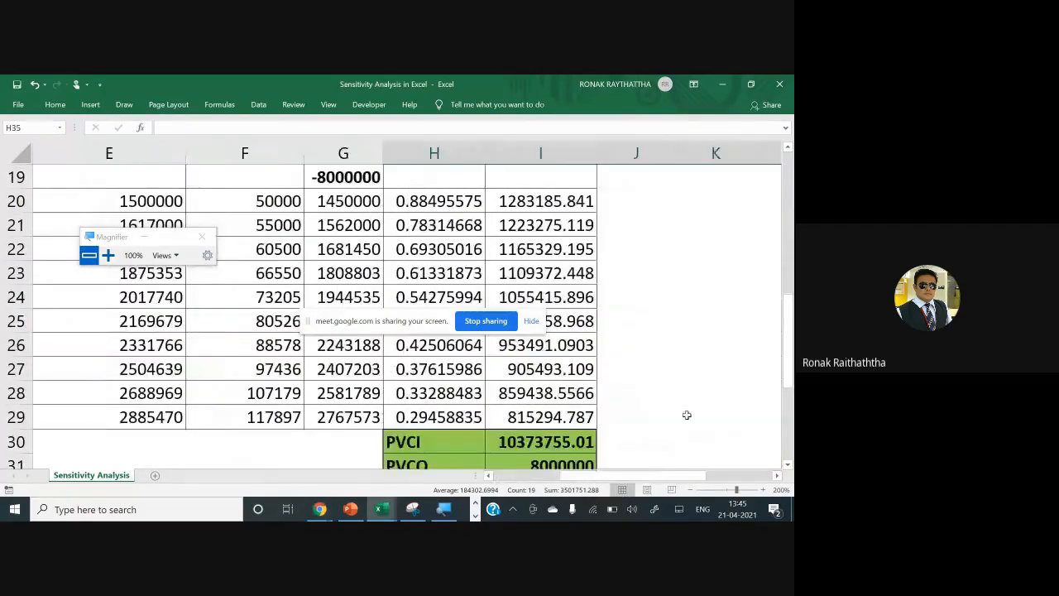
{"action": "scroll", "coordinate": [687, 416], "scroll_direction": "down", "scroll_amount": 3}
{"action": "left_click", "coordinate": [522, 370]}
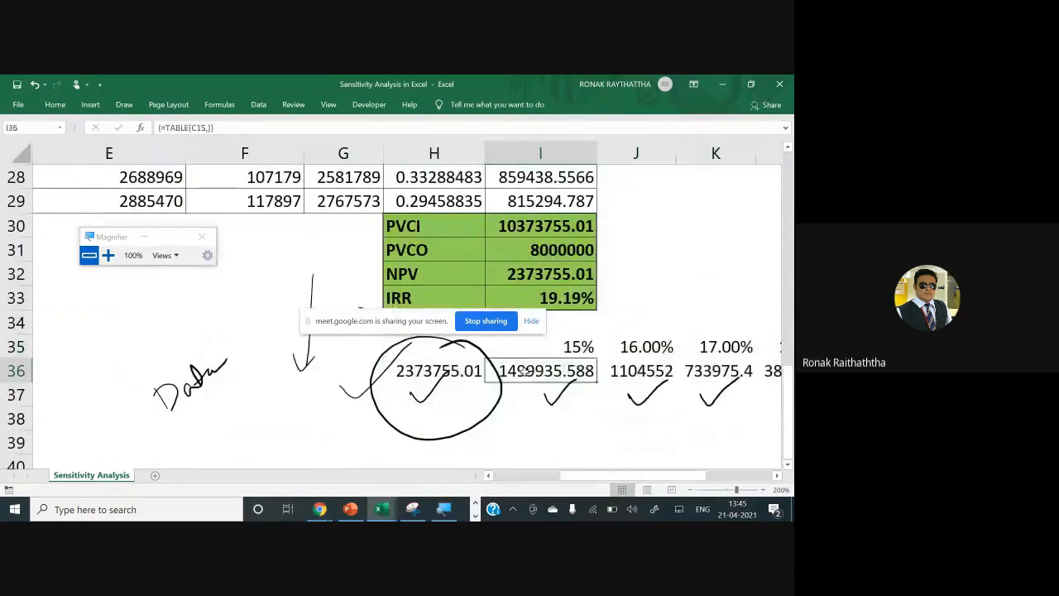
{"action": "left_click_drag", "start_coordinate": [398, 325], "coordinate": [289, 246]}
Delete the ink circle around cell H36 and the ink ticks below columns I, J and K
{"action": "left_click", "coordinate": [497, 376]}
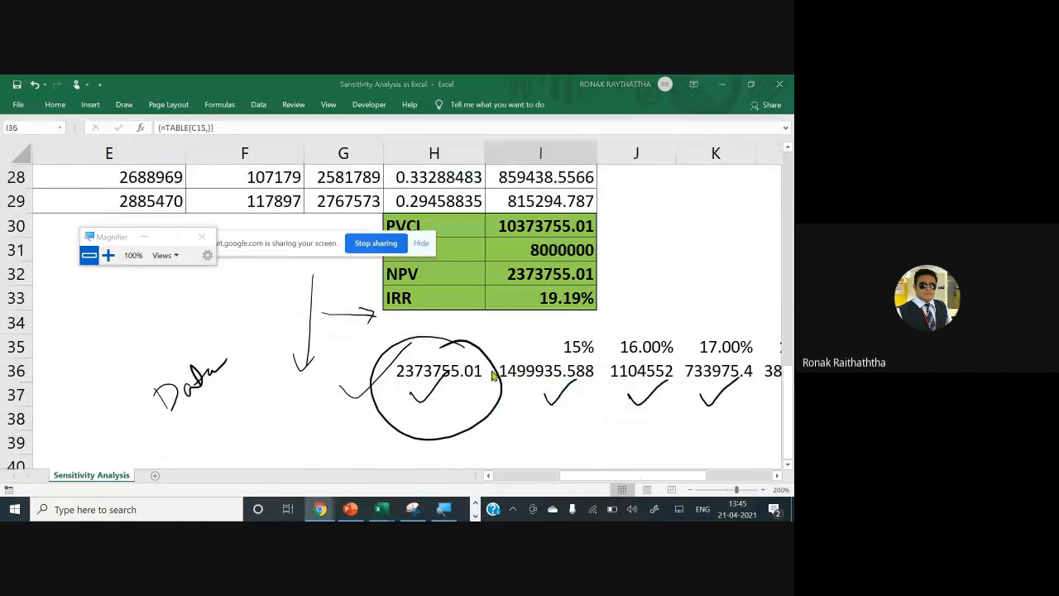
{"action": "left_click", "coordinate": [488, 421]}
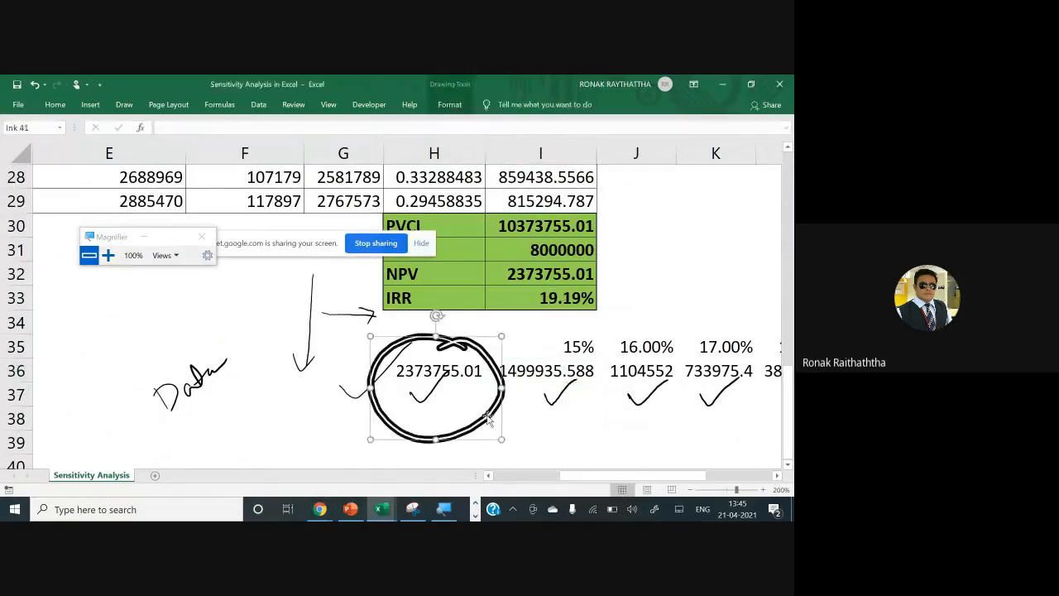
{"action": "key", "text": "Delete"}
{"action": "left_click", "coordinate": [561, 395]}
{"action": "key", "text": "Delete"}
{"action": "left_click", "coordinate": [644, 403]}
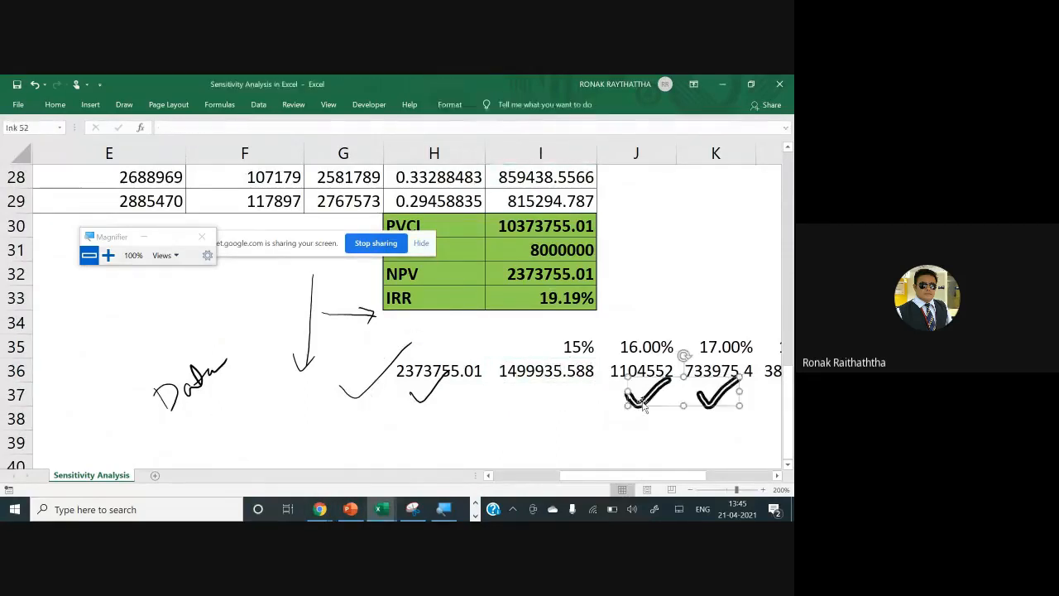
{"action": "key", "text": "Delete"}
Review the data table's NPV values along row 36 for every discounting rate up to 23%
{"action": "left_click", "coordinate": [745, 373]}
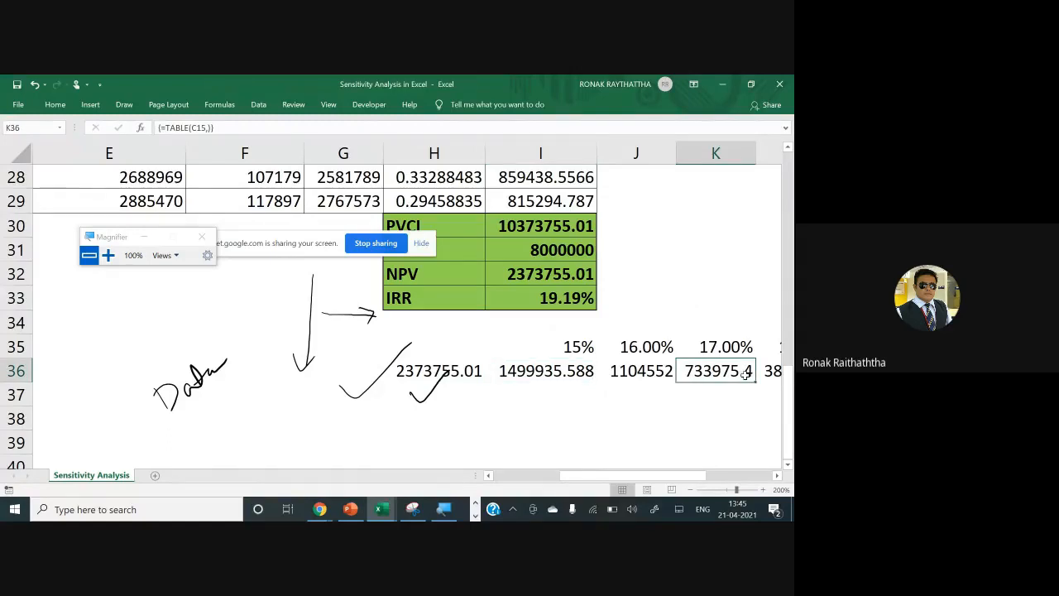
{"action": "key", "text": "Right"}
{"action": "key", "text": "Right"}
{"action": "key", "text": "Right"}
{"action": "key", "text": "Right"}
{"action": "key", "text": "Right"}
{"action": "key", "text": "Right"}
{"action": "key", "text": "Right"}
{"action": "key", "text": "Right"}
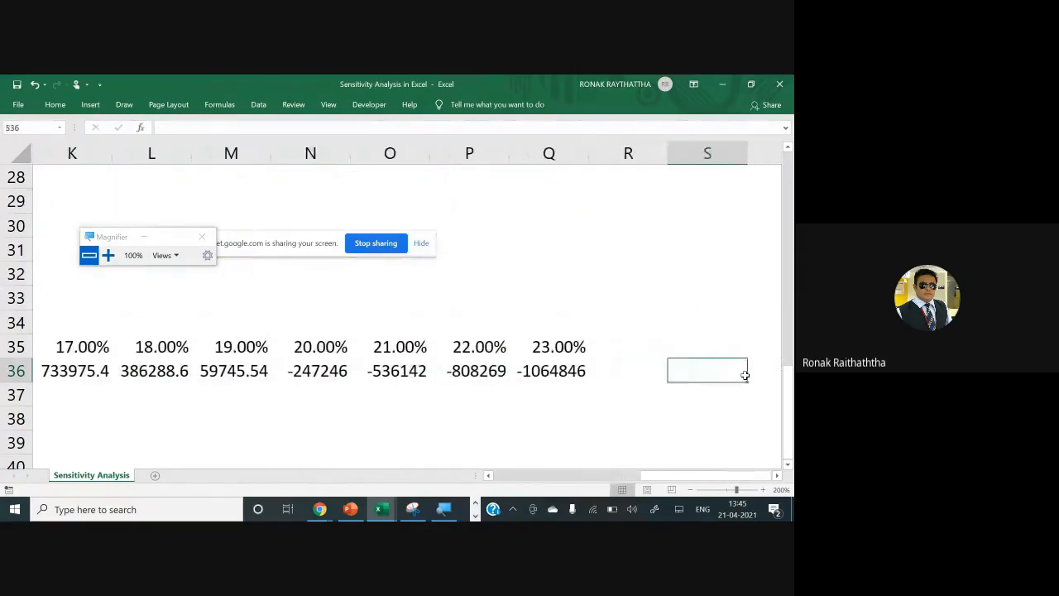
{"action": "key", "text": "Left"}
{"action": "key", "text": "Left"}
{"action": "key", "text": "Left"}
{"action": "key", "text": "Left"}
{"action": "key", "text": "Left"}
{"action": "key", "text": "Left"}
{"action": "key", "text": "Left"}
{"action": "key", "text": "Left"}
{"action": "key", "text": "Left"}
{"action": "key", "text": "Left"}
{"action": "key", "text": "Left"}
{"action": "key", "text": "Left"}
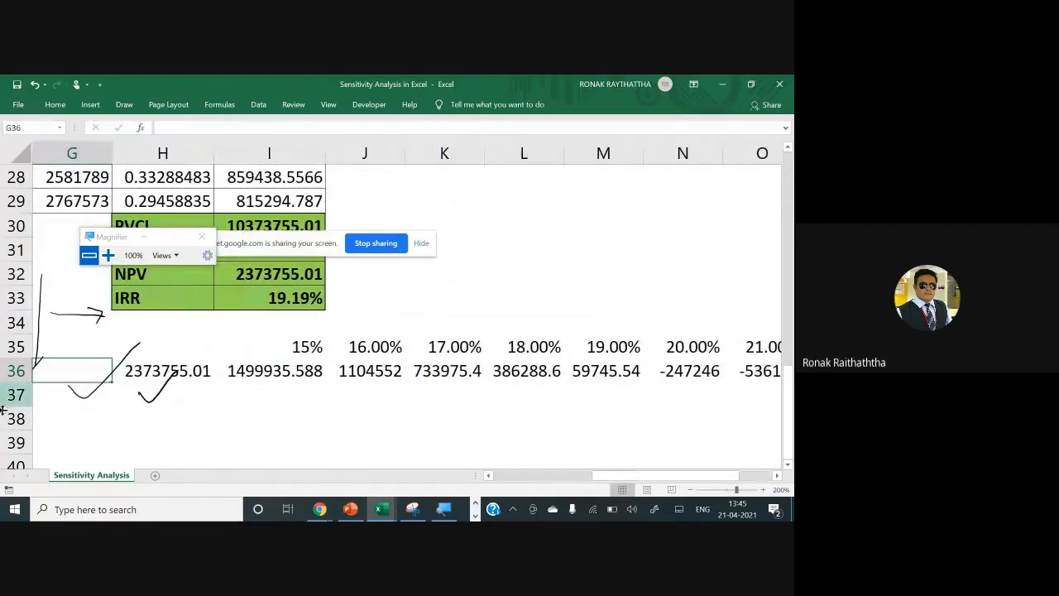
Delete the two ink arrows and the ink tick below cell H36
{"action": "left_click", "coordinate": [159, 401]}
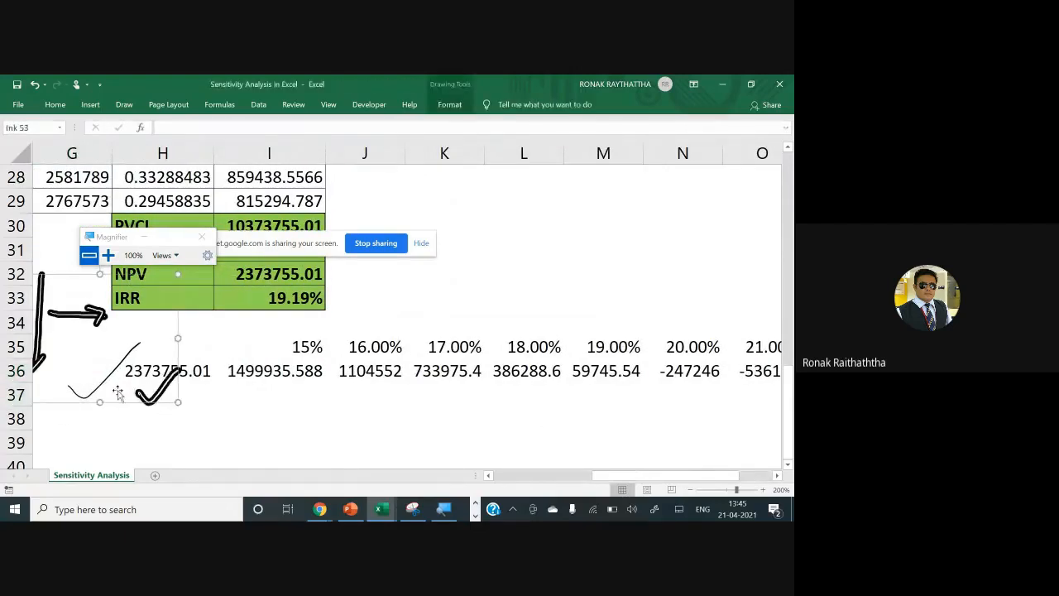
{"action": "key", "text": "Delete"}
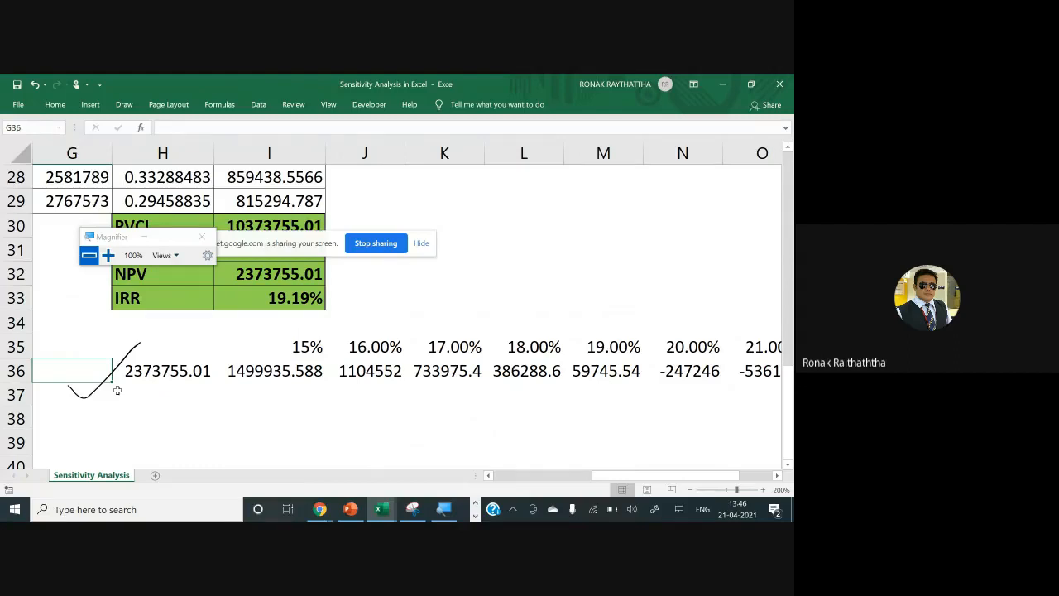
{"action": "key", "text": "Down"}
{"action": "key", "text": "Right"}
{"action": "key", "text": "Right"}
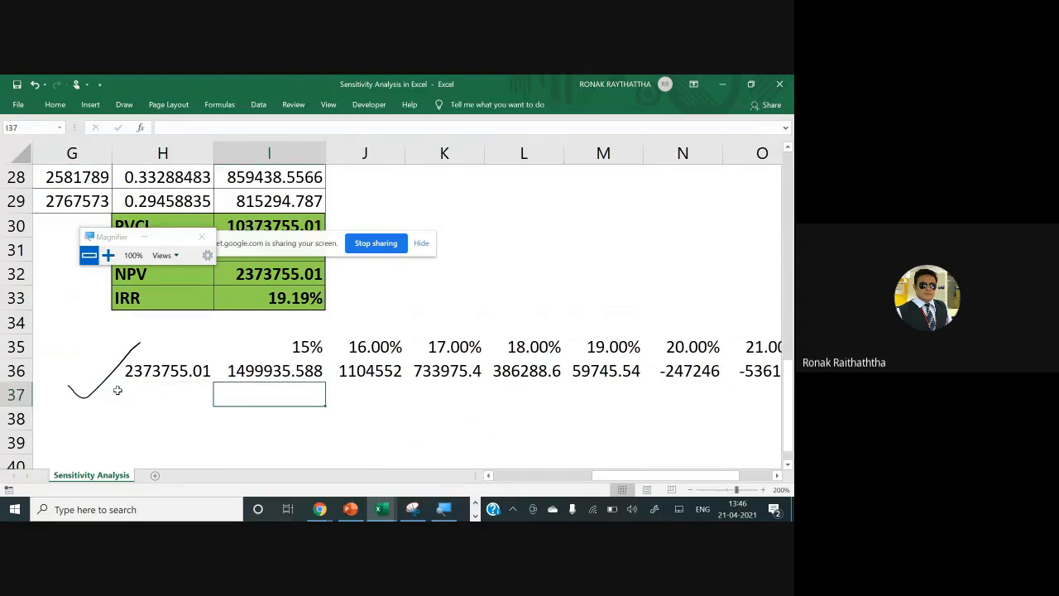
{"action": "type", "text": "="}
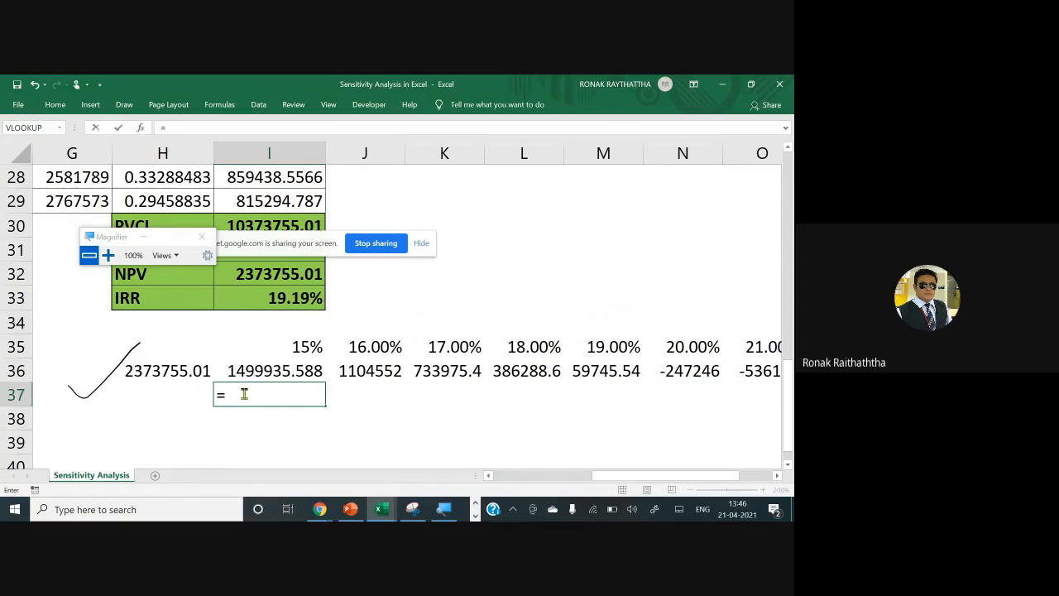
{"action": "key", "text": "Escape"}
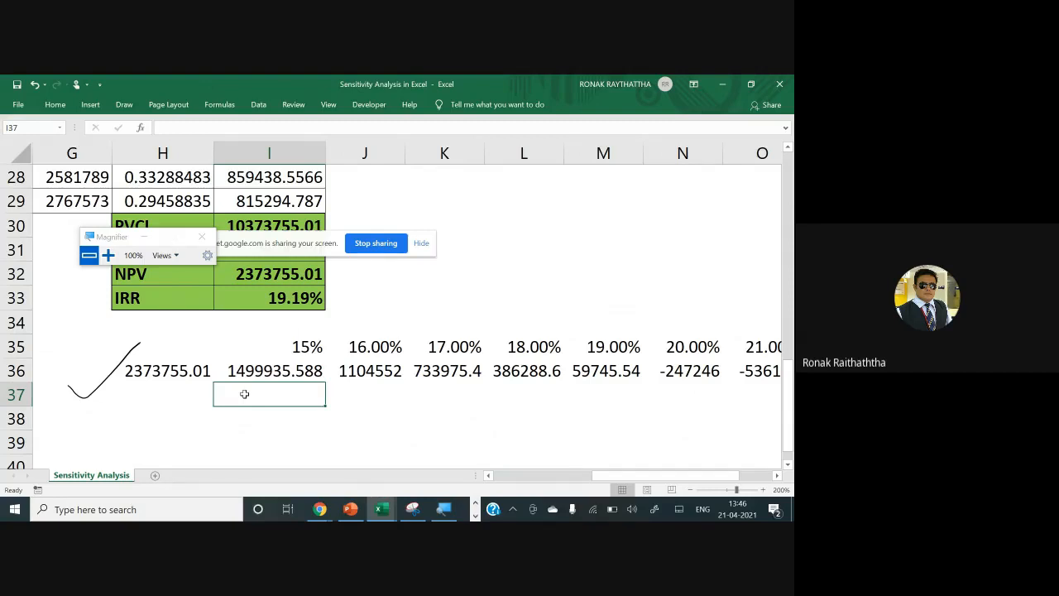
Compare the NPV formula in cell H36 with the first data table result in cell I36
{"action": "left_click", "coordinate": [154, 364]}
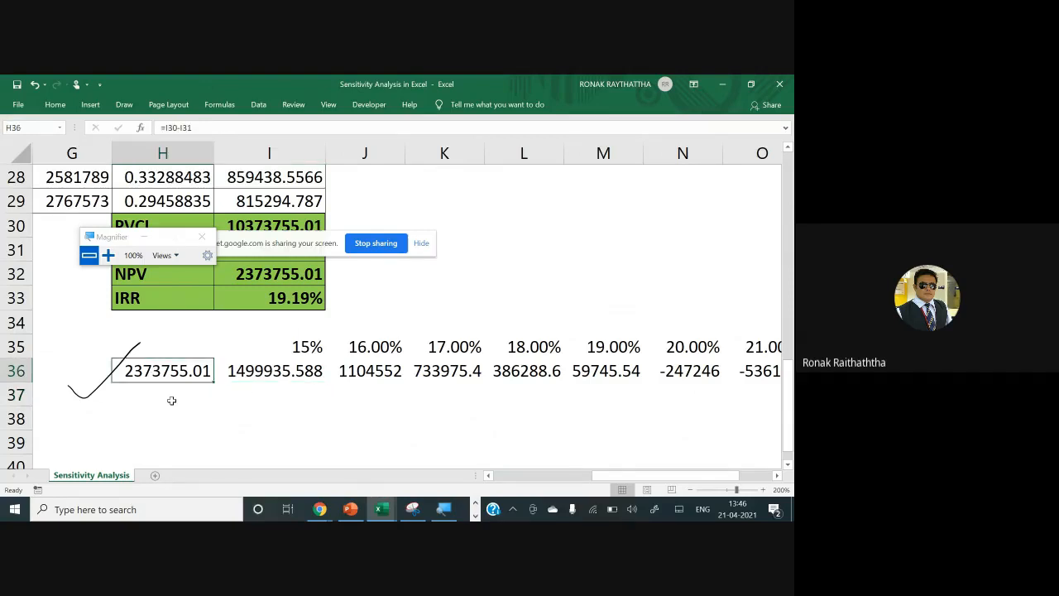
{"action": "left_click", "coordinate": [237, 372]}
{"action": "left_click", "coordinate": [254, 394]}
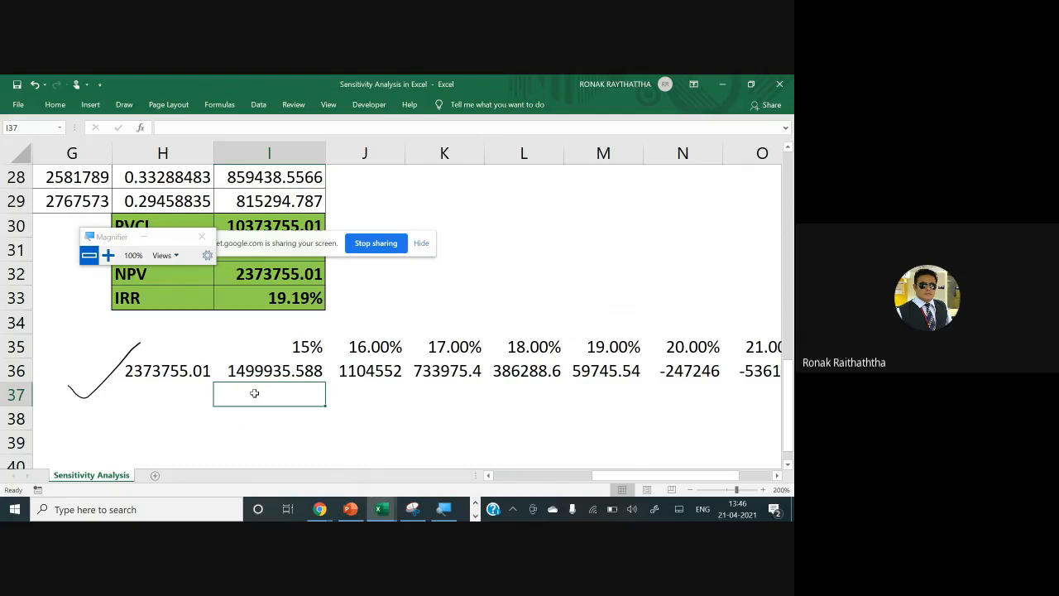
{"action": "key", "text": "alt+Tab"}
{"action": "key", "text": "alt+Tab"}
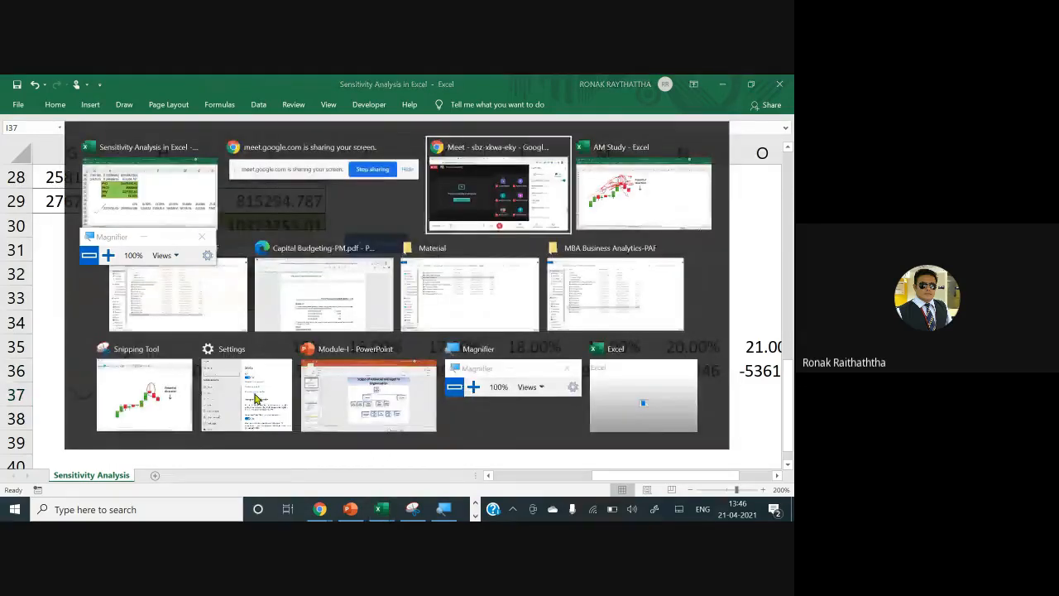
{"action": "key", "text": "alt+Tab"}
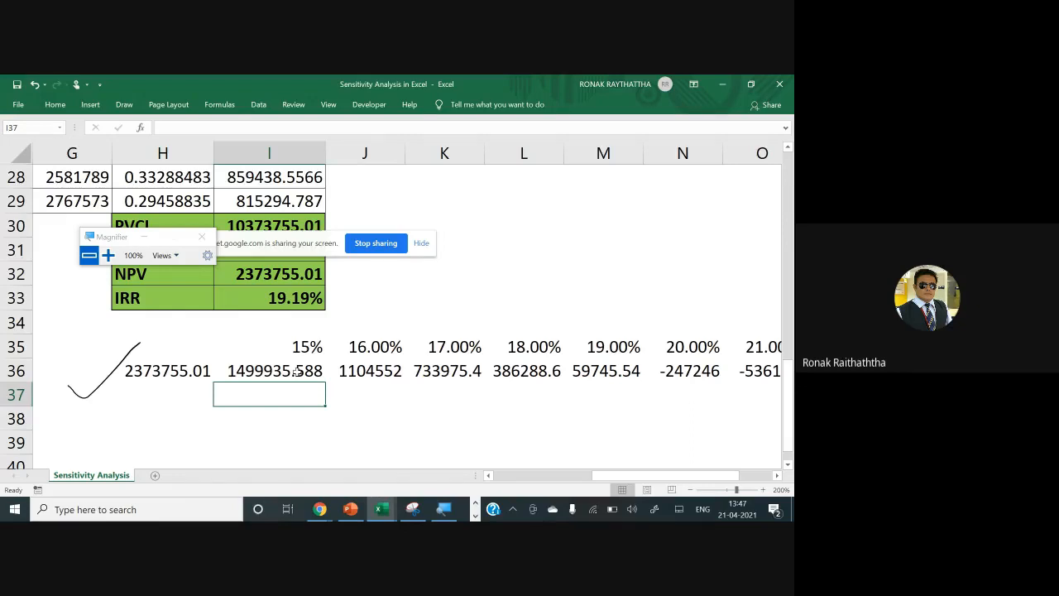
Enter the formula =(H36-I36)/H36 in cell I37 to calculate the relative change in NPV at the 15% rate
{"action": "type", "text": "="}
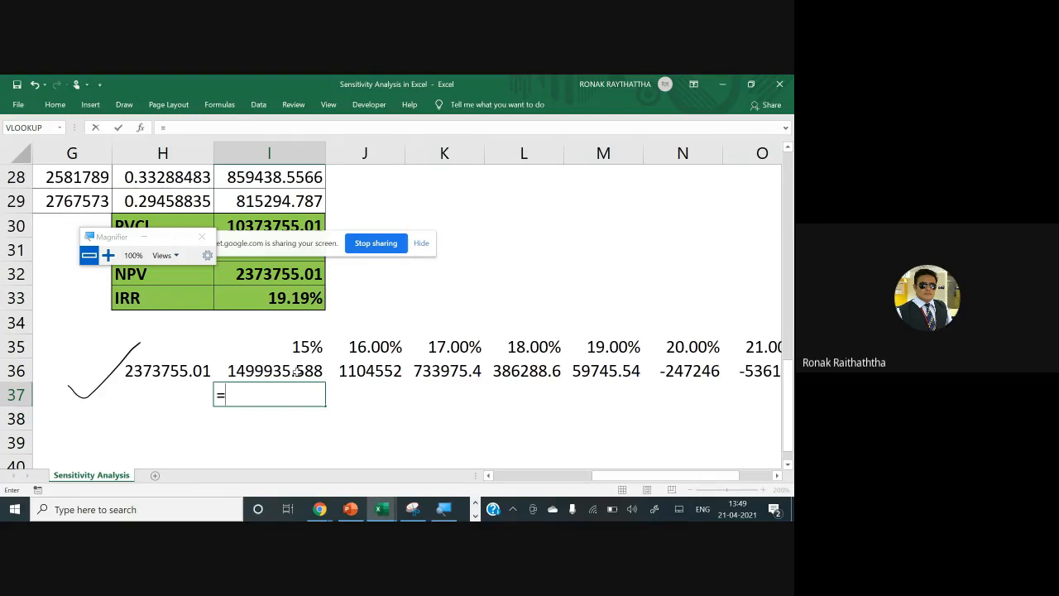
{"action": "left_click", "coordinate": [160, 370]}
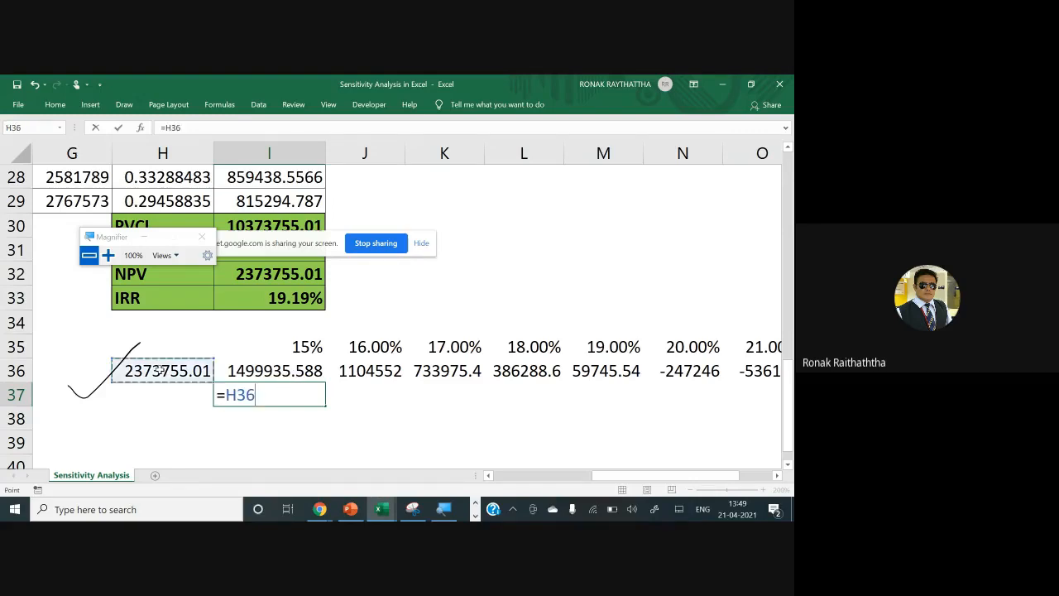
{"action": "type", "text": "-"}
{"action": "left_click", "coordinate": [265, 376]}
{"action": "left_click", "coordinate": [227, 395]}
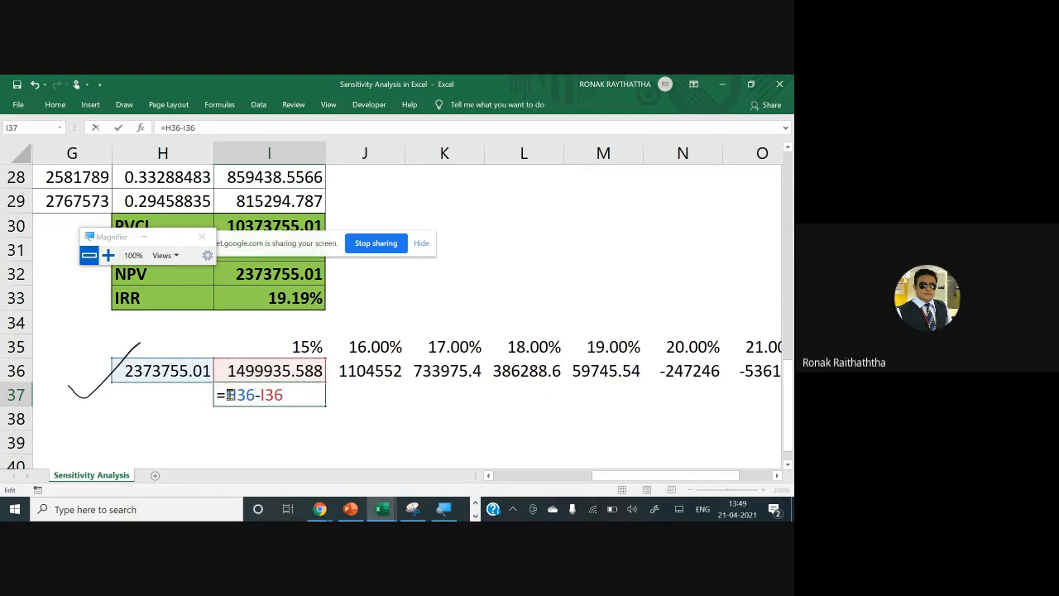
{"action": "type", "text": "("}
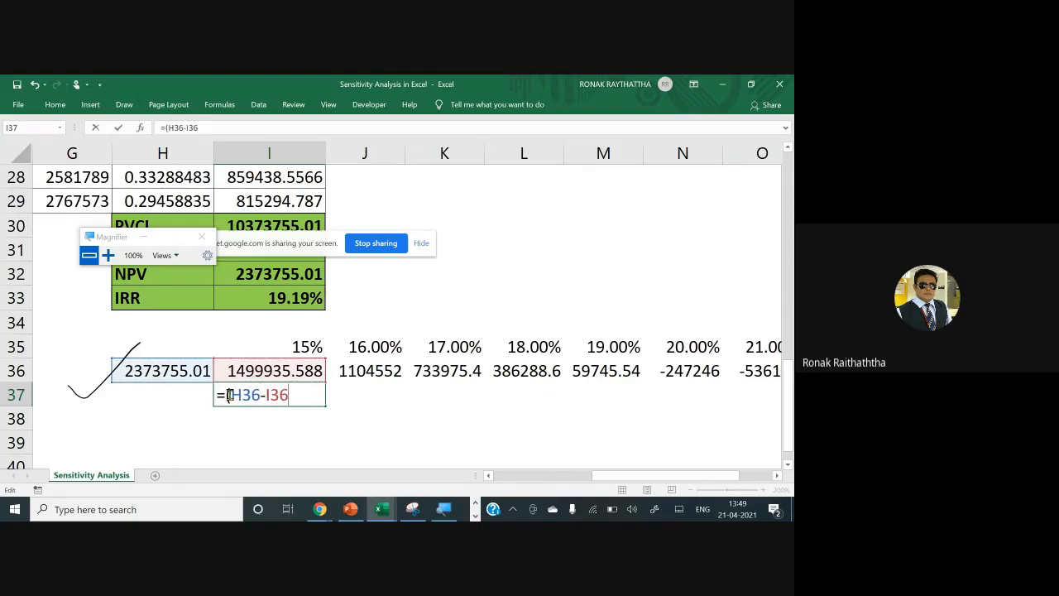
{"action": "type", "text": ")/"}
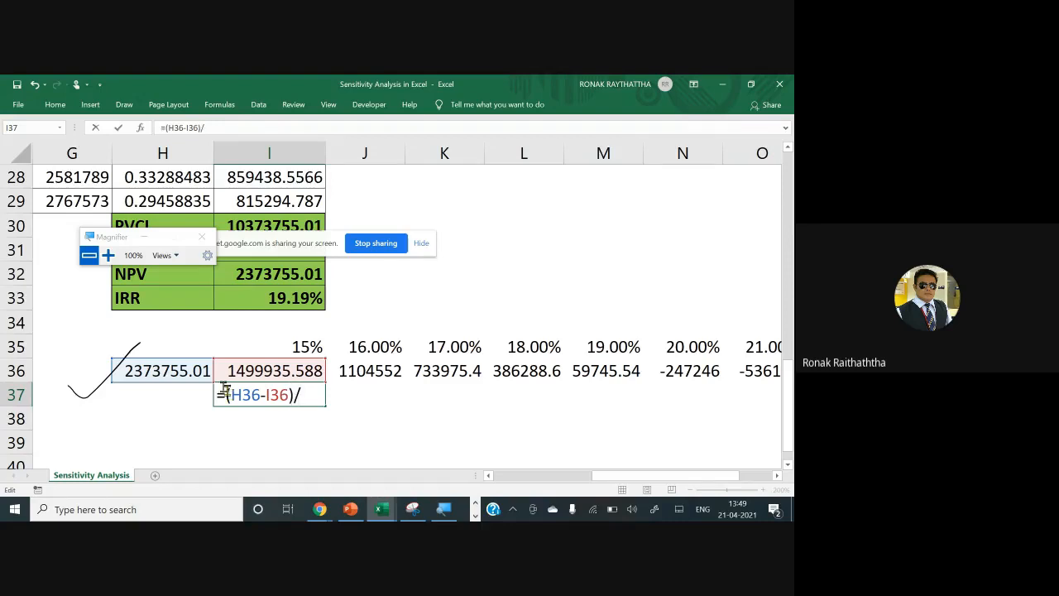
{"action": "left_click", "coordinate": [175, 368]}
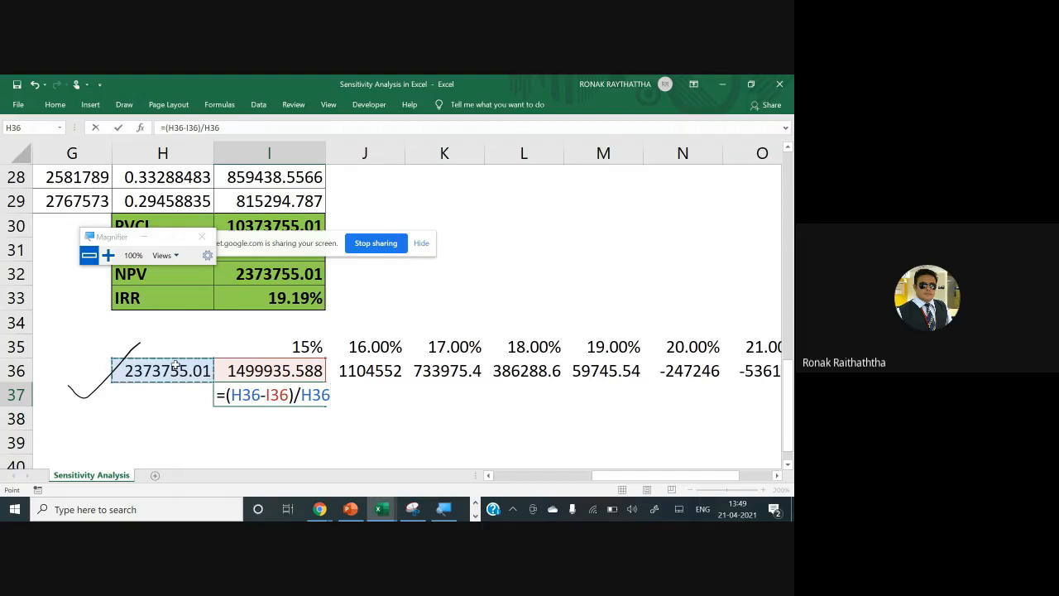
{"action": "key", "text": "Return"}
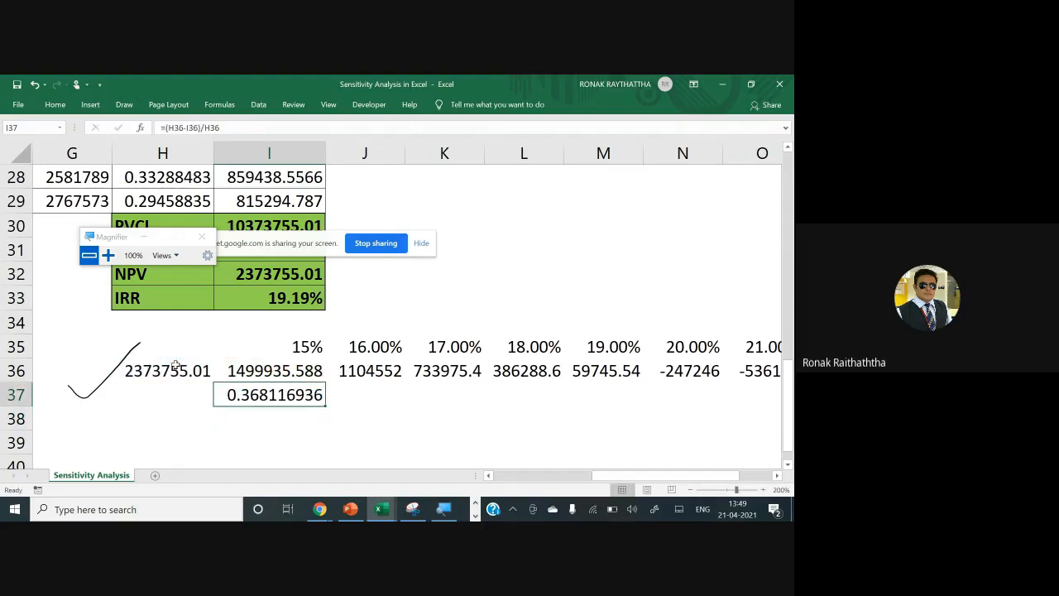
Format cell I37 as a percentage with two decimal places
{"action": "left_click", "coordinate": [56, 105]}
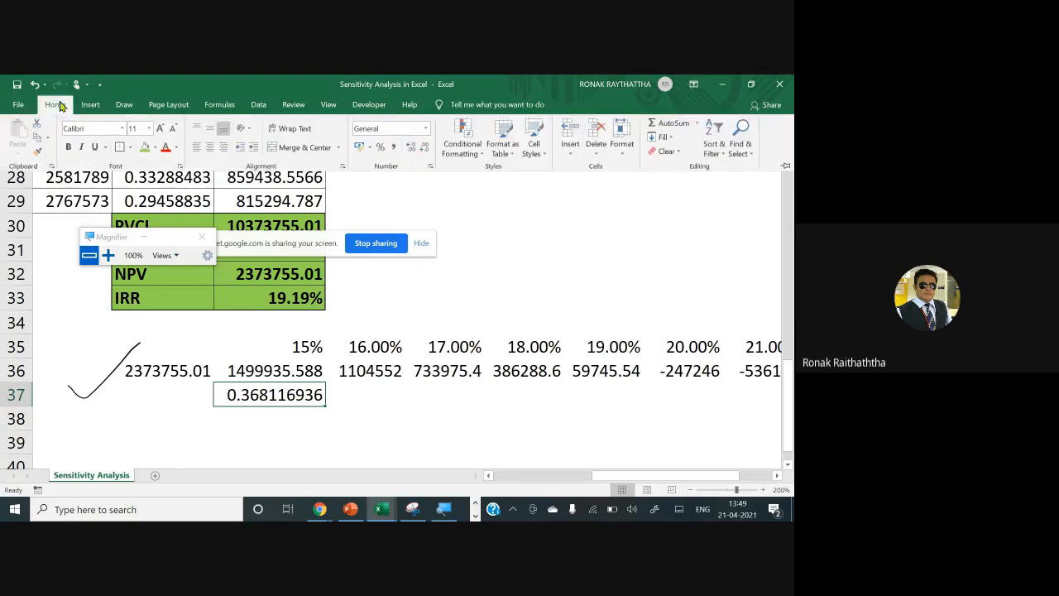
{"action": "left_click", "coordinate": [380, 146]}
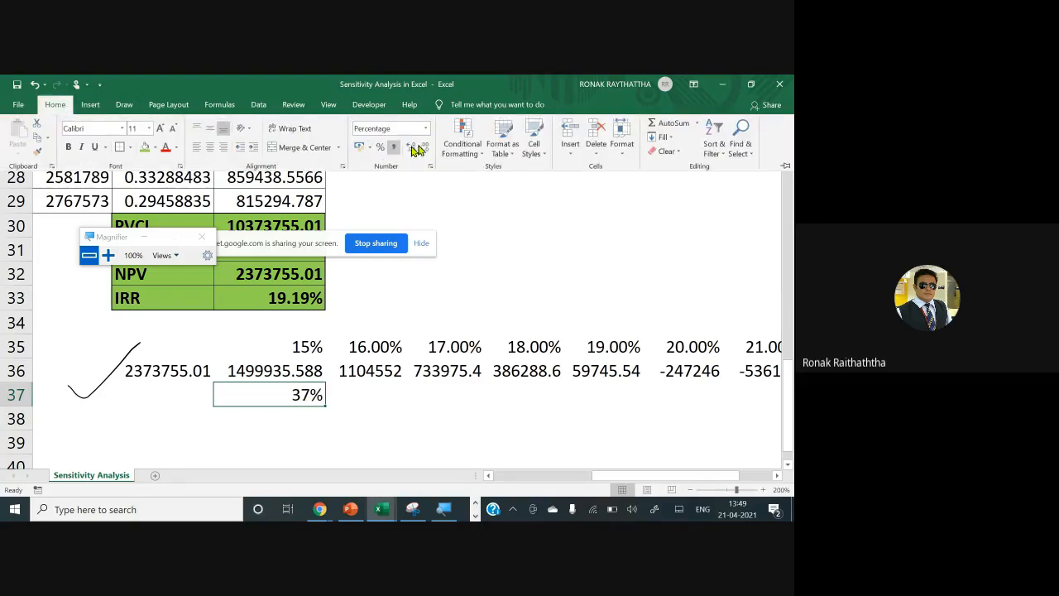
{"action": "left_click", "coordinate": [416, 149]}
{"action": "left_click", "coordinate": [417, 149]}
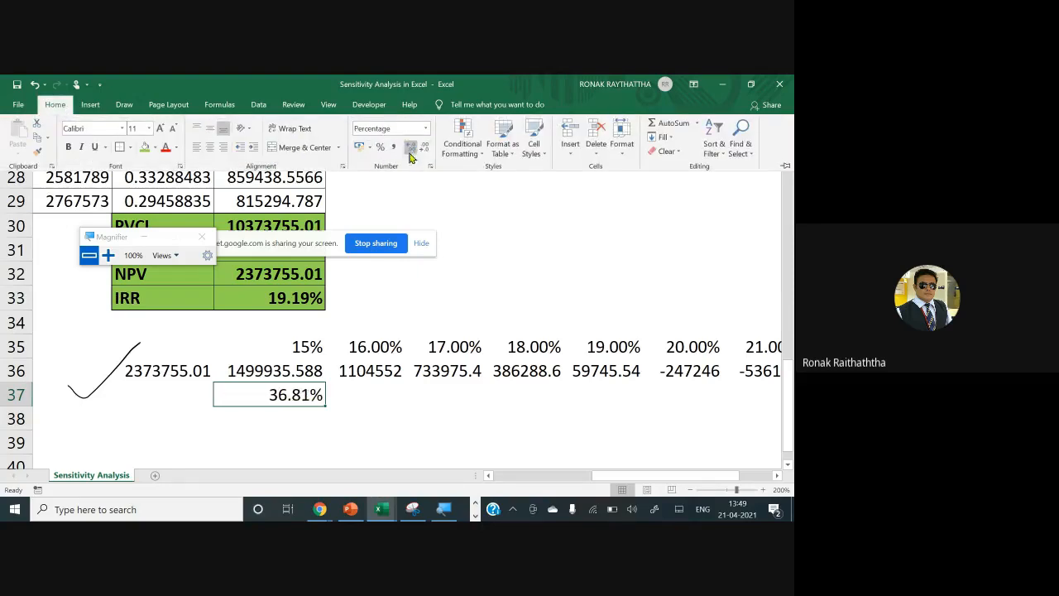
{"action": "left_click", "coordinate": [350, 395]}
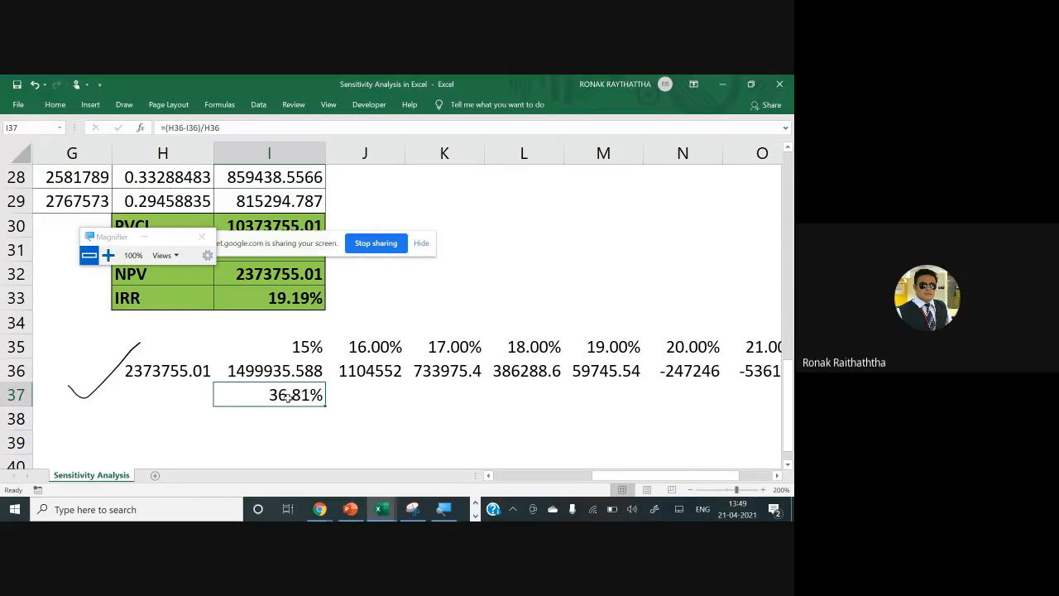
Replace the formula in cell I37 with =(I36-H36)/H36 so the change is measured against the base NPV
{"action": "double_click", "coordinate": [288, 396]}
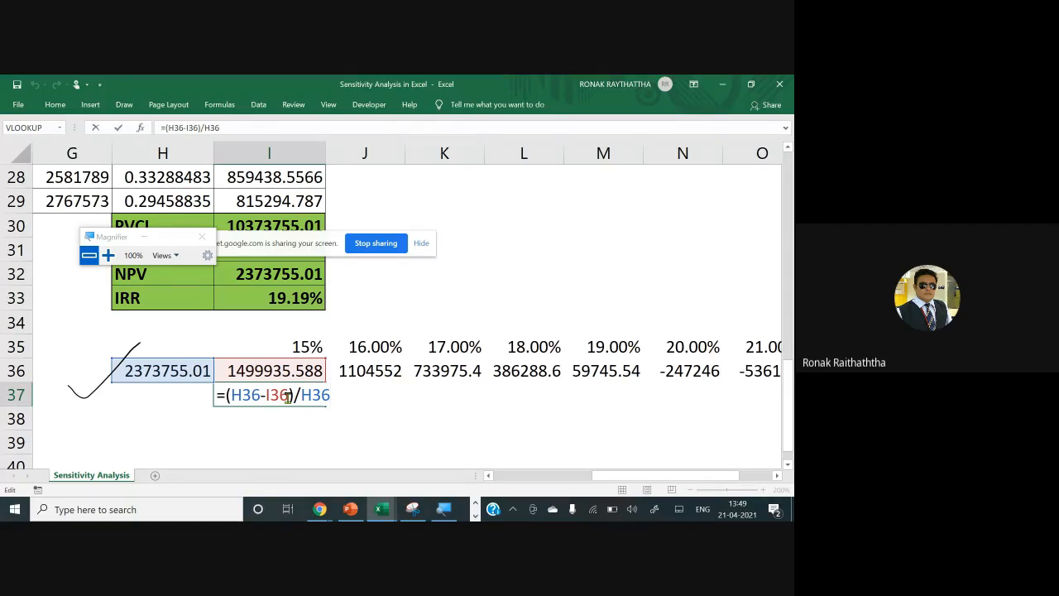
{"action": "key", "text": "Escape"}
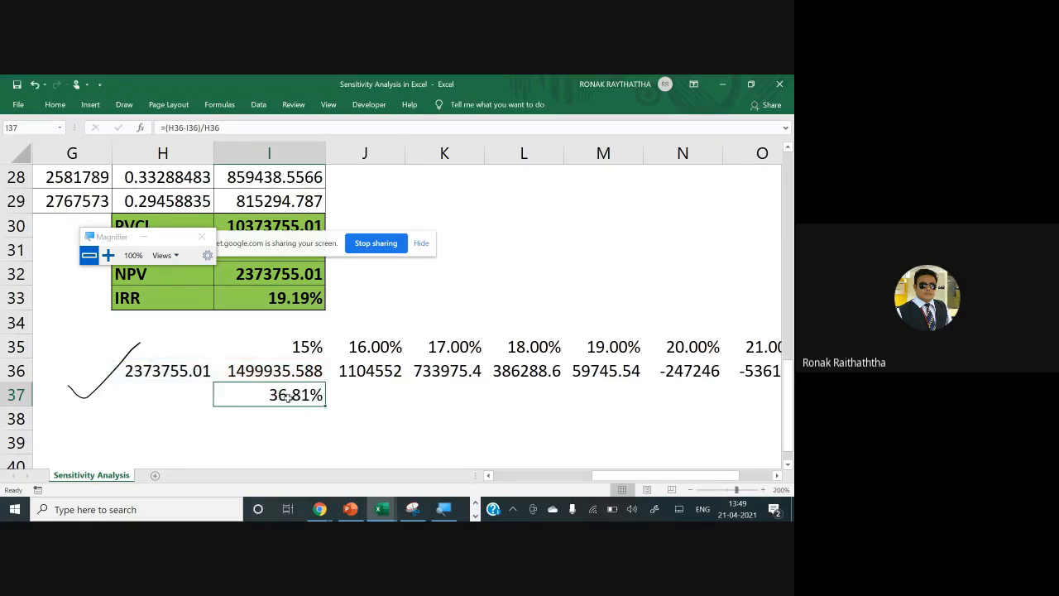
{"action": "type", "text": "="}
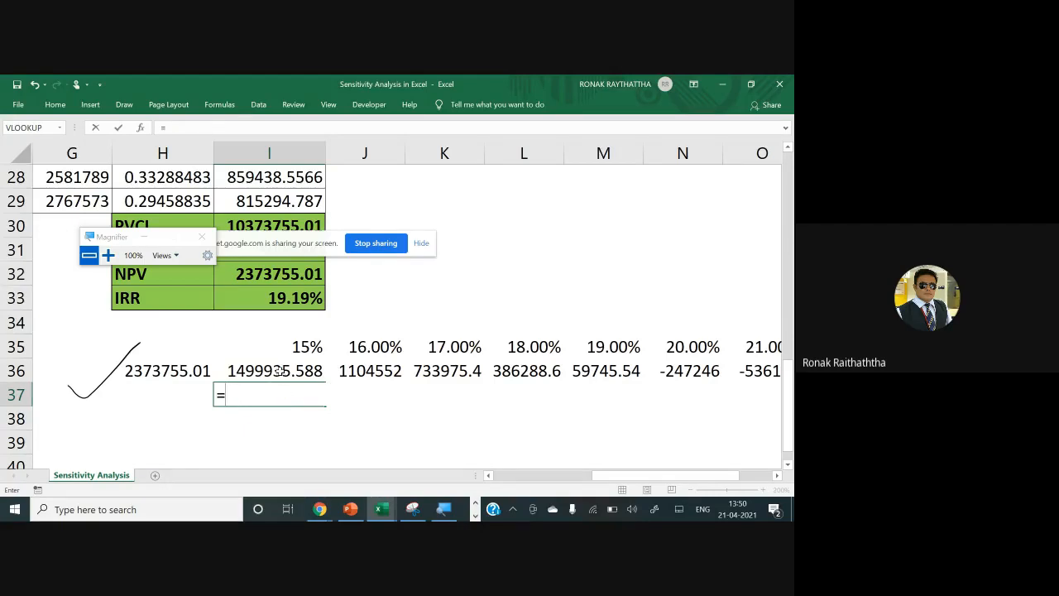
{"action": "left_click", "coordinate": [279, 371]}
{"action": "type", "text": "-"}
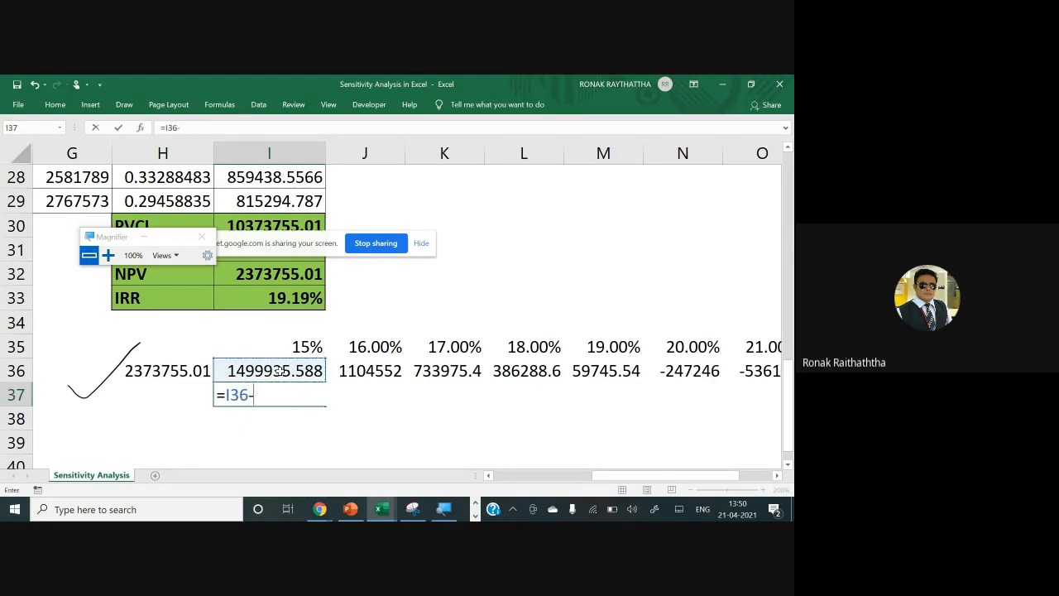
{"action": "left_click", "coordinate": [138, 369]}
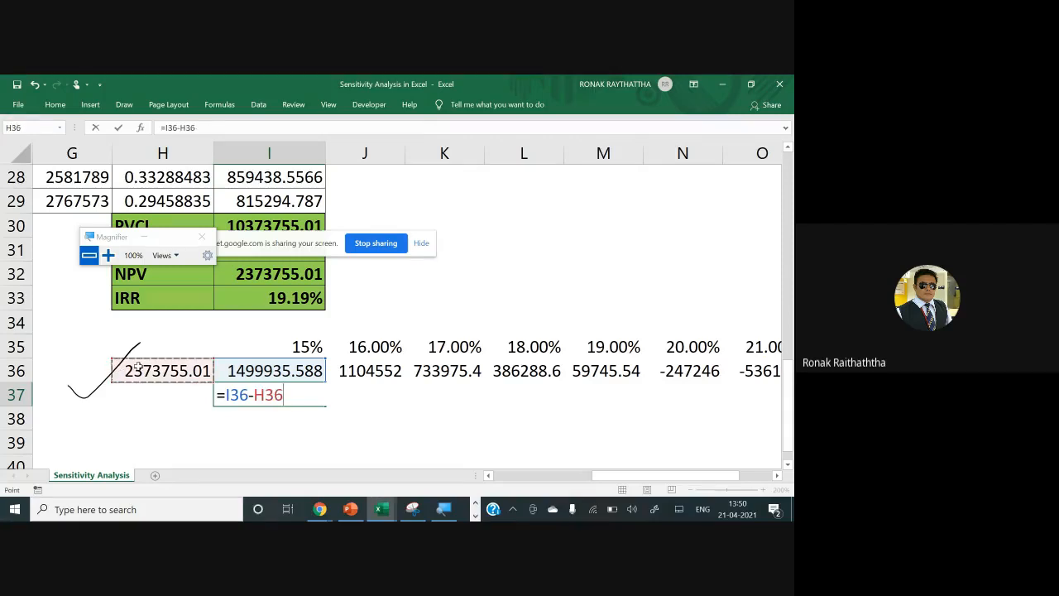
{"action": "type", "text": ")"}
{"action": "key", "text": "Return"}
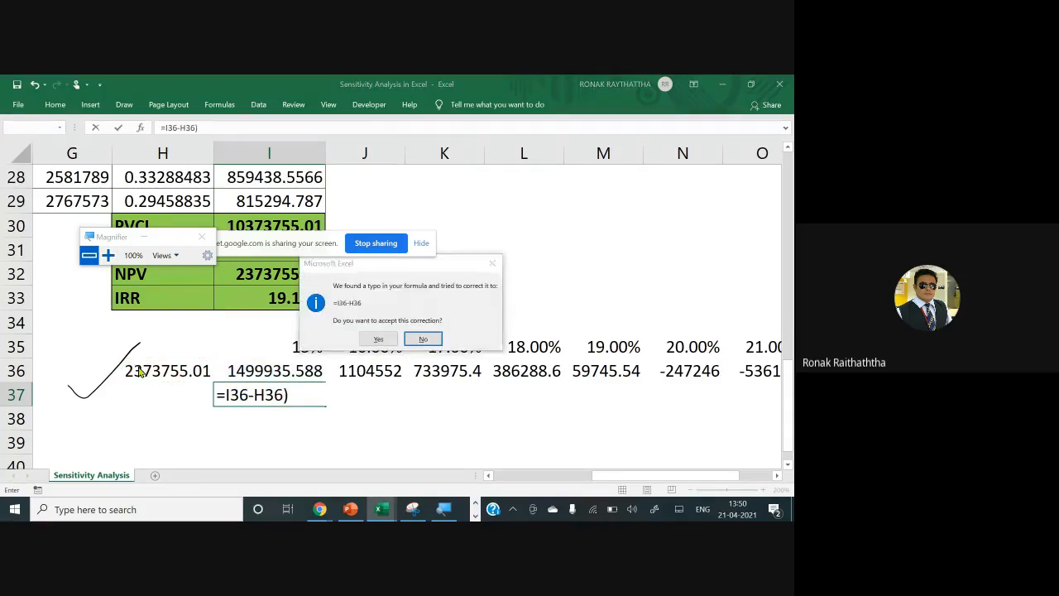
{"action": "key", "text": "Return"}
{"action": "key", "text": "Return"}
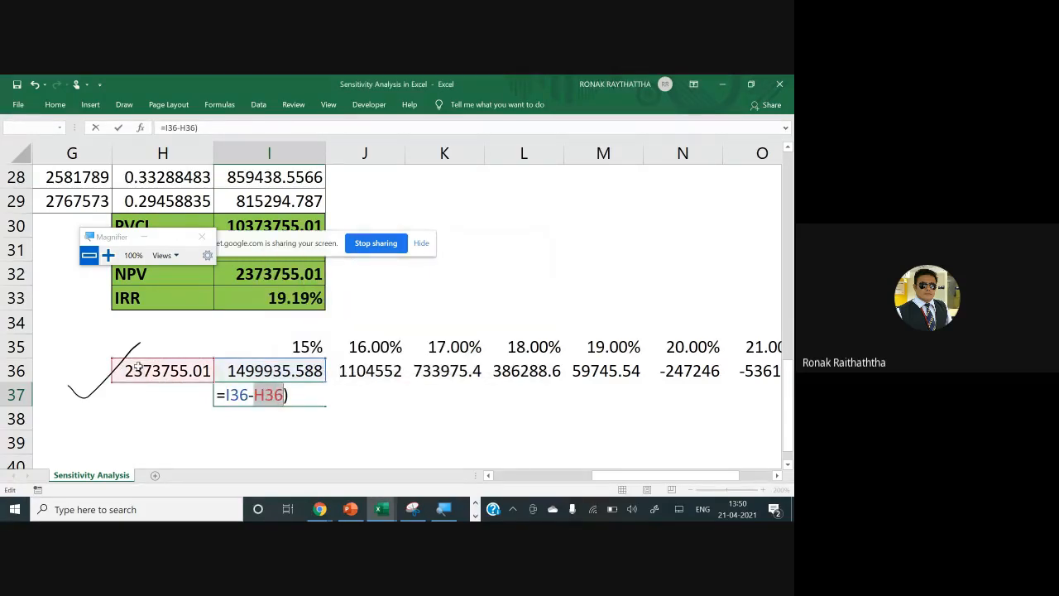
{"action": "key", "text": "Left"}
{"action": "key", "text": "Left"}
{"action": "key", "text": "Left"}
{"action": "key", "text": "Left"}
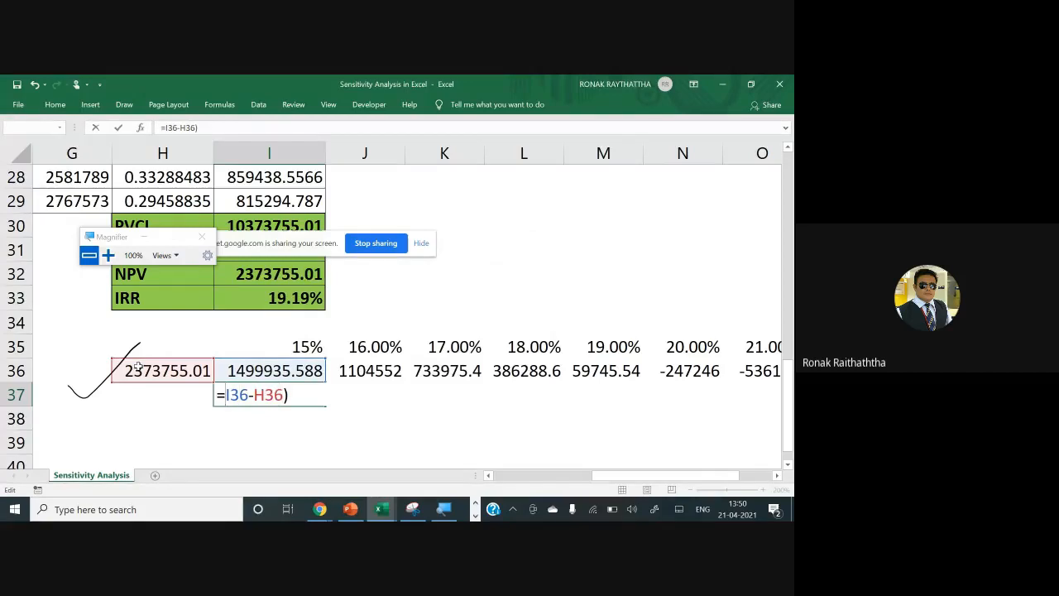
{"action": "type", "text": "("}
{"action": "key", "text": "Right"}
{"action": "key", "text": "Right"}
{"action": "key", "text": "Right"}
{"action": "key", "text": "Right"}
{"action": "key", "text": "Right"}
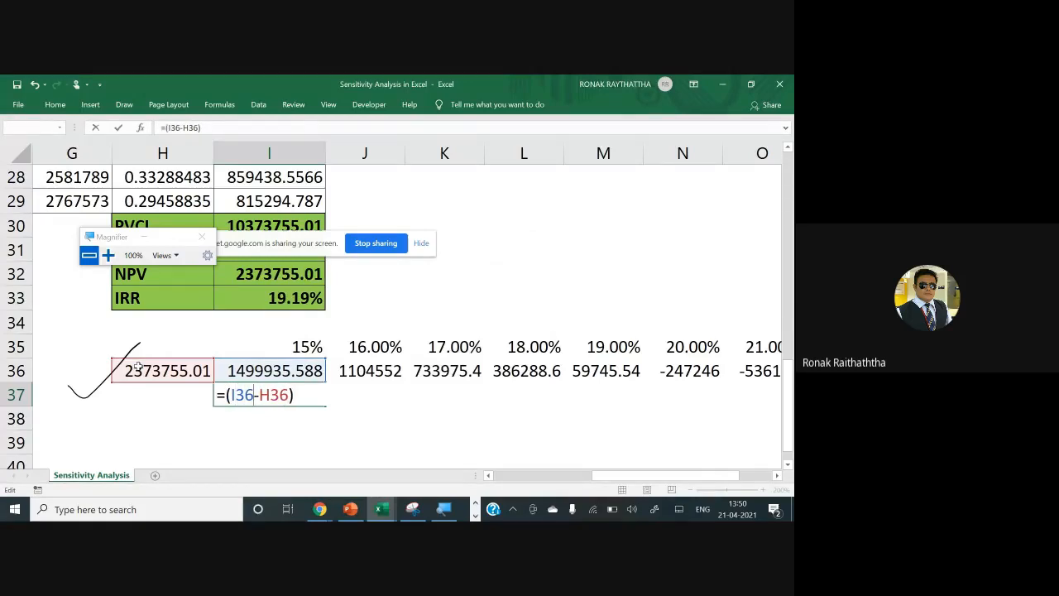
{"action": "key", "text": "Right"}
{"action": "key", "text": "Right"}
{"action": "key", "text": "Right"}
{"action": "type", "text": "/"}
{"action": "left_click", "coordinate": [179, 370]}
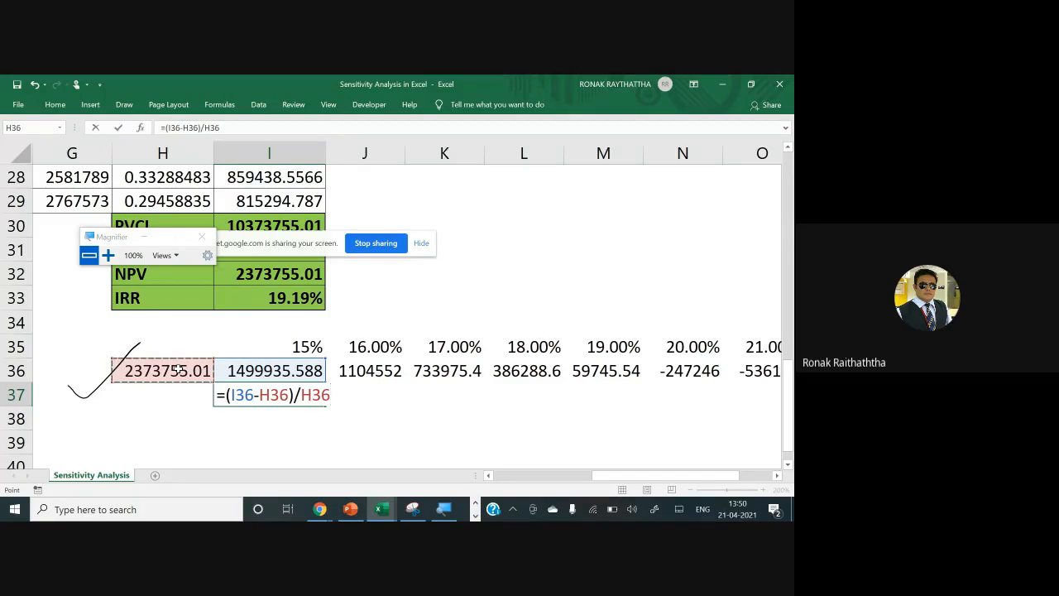
{"action": "key", "text": "Return"}
{"action": "key", "text": "Up"}
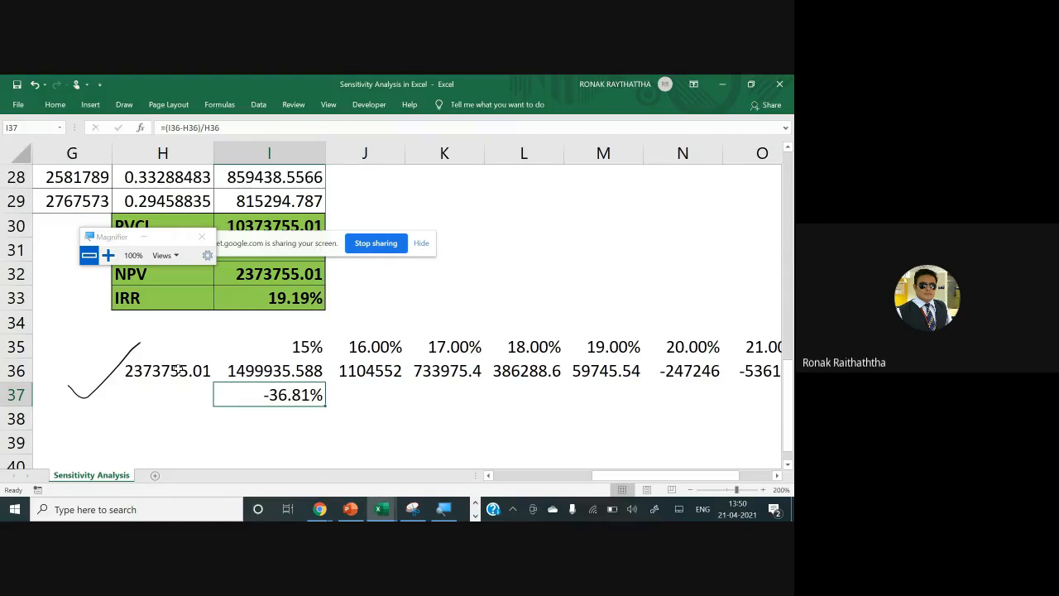
Make both H36 references in cell I37 absolute, giving the formula =(I36-$H$36)/$H$36
{"action": "key", "text": "F2"}
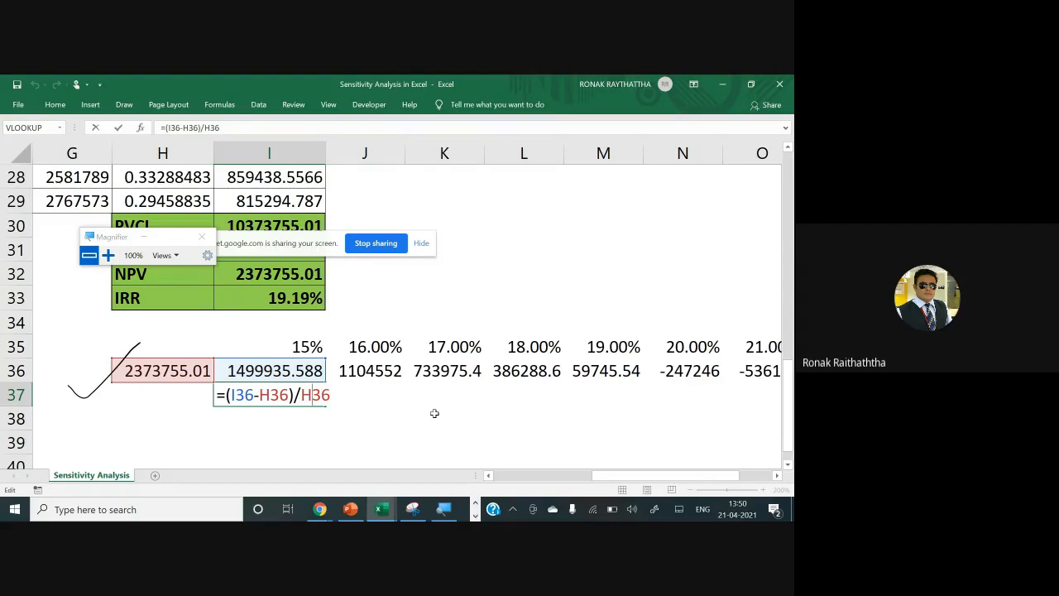
{"action": "key", "text": "F4"}
{"action": "key", "text": "Left"}
{"action": "key", "text": "Left"}
{"action": "key", "text": "Left"}
{"action": "key", "text": "Left"}
{"action": "key", "text": "Left"}
{"action": "key", "text": "Left"}
{"action": "key", "text": "Left"}
{"action": "key", "text": "Left"}
{"action": "key", "text": "Left"}
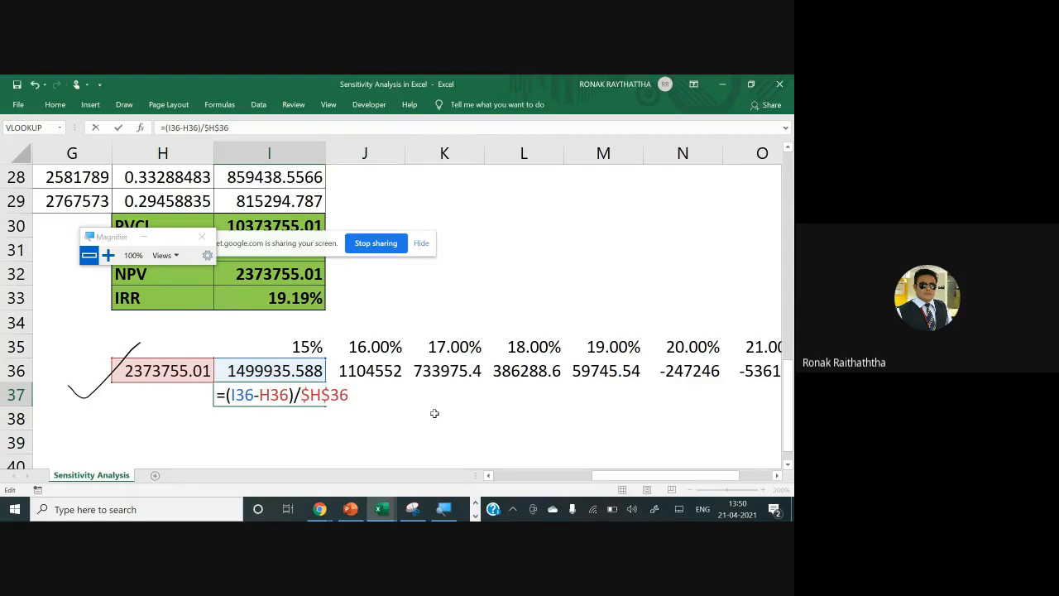
{"action": "key", "text": "F4"}
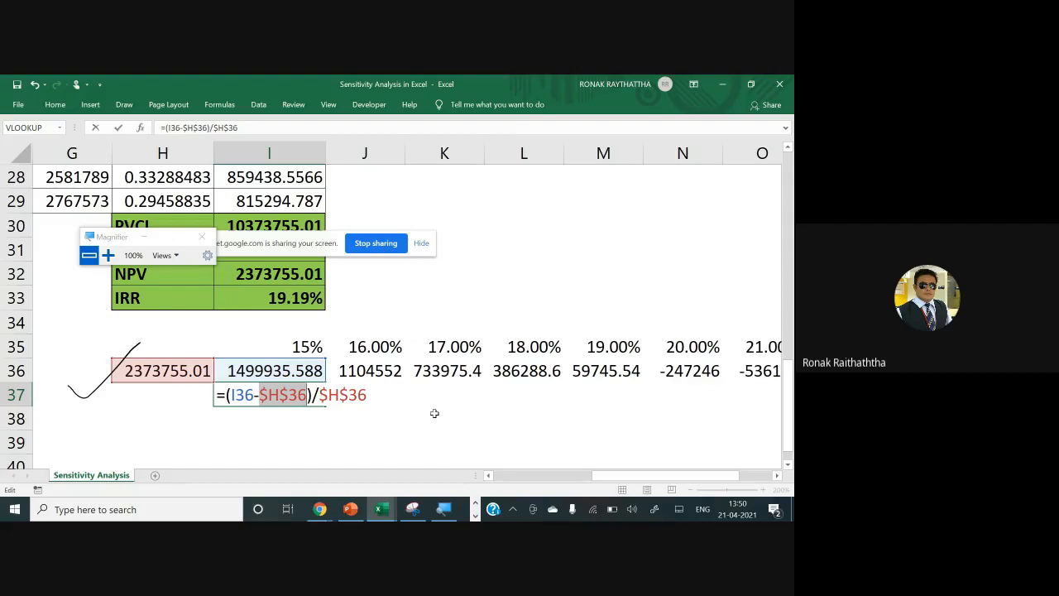
{"action": "key", "text": "Return"}
{"action": "key", "text": "Up"}
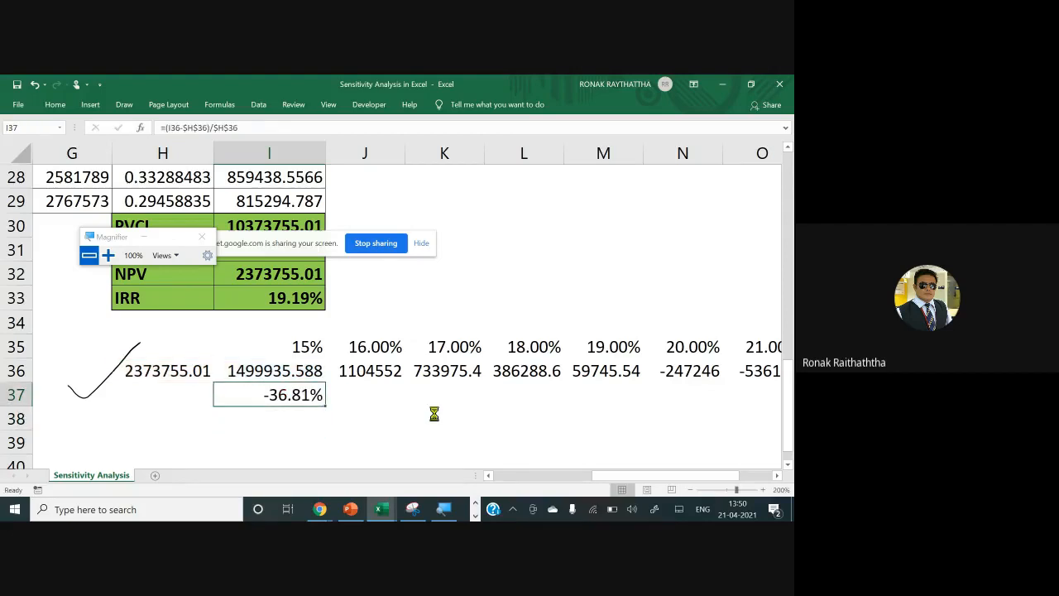
Copy the percentage change formula from cell I37 across cells J37 to Q37
{"action": "key", "text": "ctrl+c"}
{"action": "key", "text": "Right"}
{"action": "key", "text": "shift+Right"}
{"action": "key", "text": "shift+Right"}
{"action": "key", "text": "shift+Right"}
{"action": "key", "text": "shift+Right"}
{"action": "key", "text": "shift+Right"}
{"action": "key", "text": "shift+Right"}
{"action": "key", "text": "shift+Right"}
{"action": "key", "text": "shift+Right"}
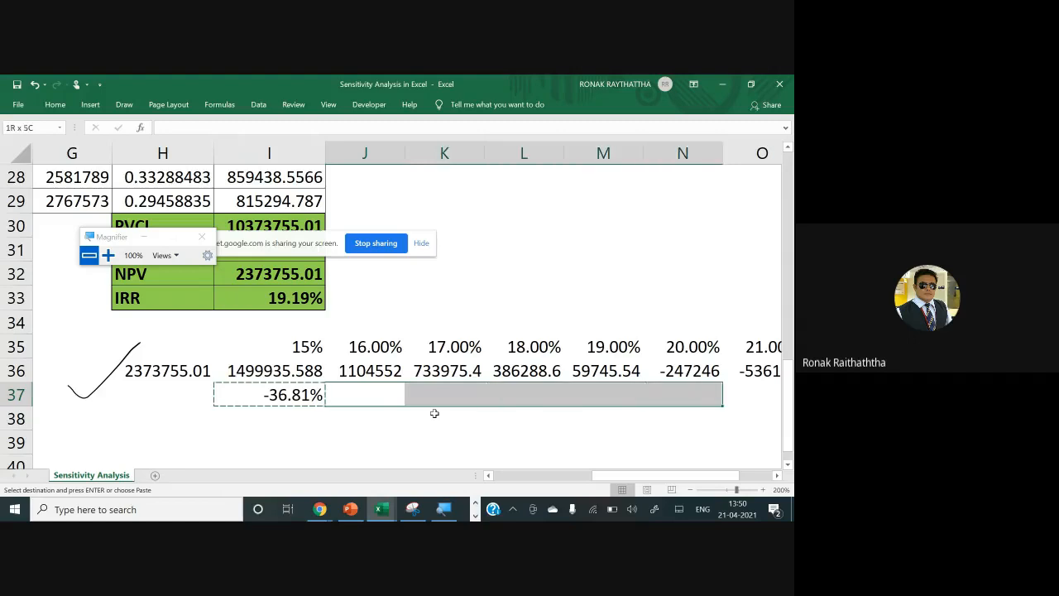
{"action": "key", "text": "shift+Left"}
{"action": "key", "text": "shift+Left"}
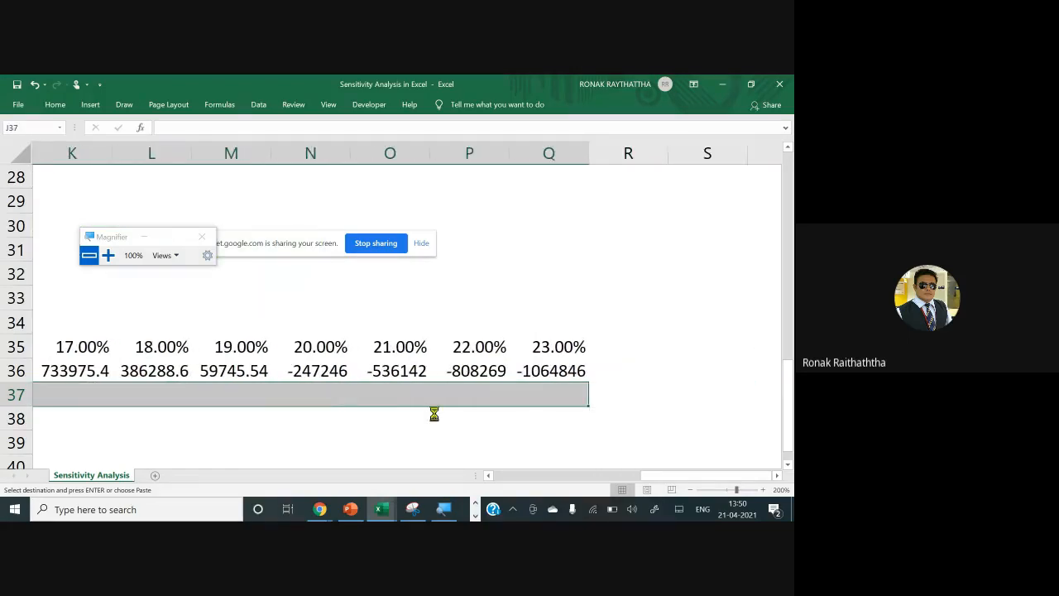
{"action": "key", "text": "Return"}
{"action": "key", "text": "Down"}
{"action": "key", "text": "Down"}
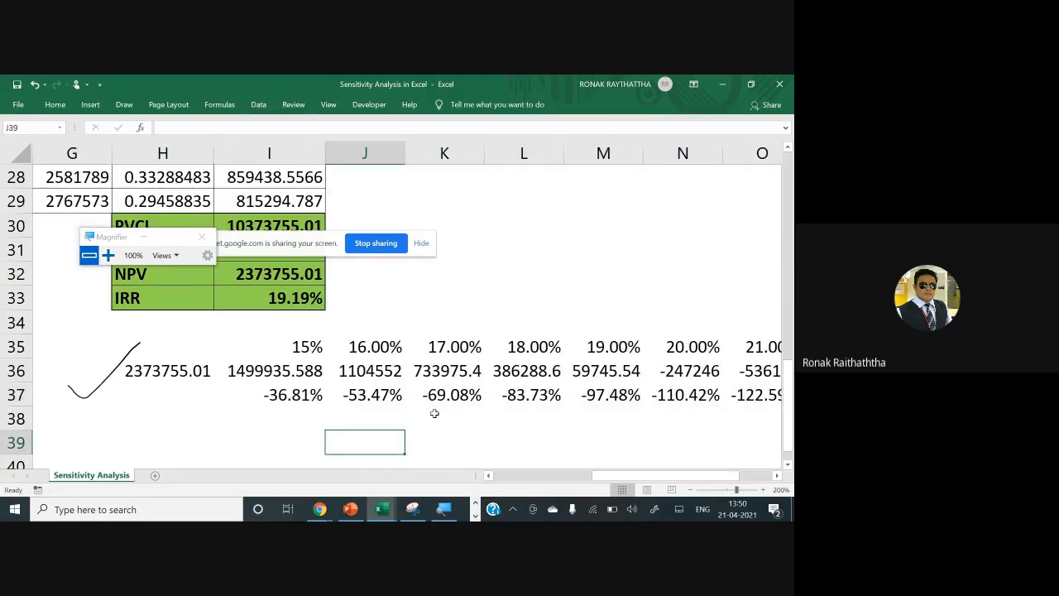
Circle the 15% and 20.00% rates in ink and draw an ink tick below each one's percentage change
{"action": "mouse_move", "coordinate": [280, 351]}
{"action": "left_mouse_down"}
{"action": "mouse_move", "coordinate": [326, 314]}
{"action": "mouse_move", "coordinate": [315, 324]}
{"action": "left_mouse_up"}
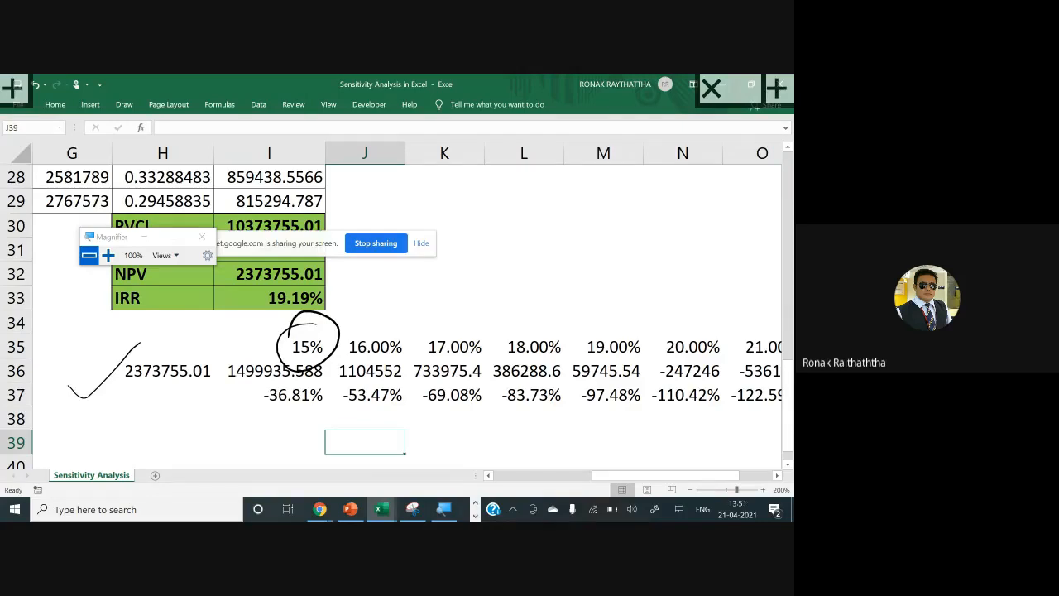
{"action": "left_click_drag", "start_coordinate": [237, 424], "coordinate": [288, 410]}
{"action": "scroll", "coordinate": [405, 314], "scroll_direction": "right", "scroll_amount": 1}
{"action": "mouse_move", "coordinate": [644, 325]}
{"action": "left_mouse_down"}
{"action": "mouse_move", "coordinate": [656, 335]}
{"action": "mouse_move", "coordinate": [633, 321]}
{"action": "left_mouse_up"}
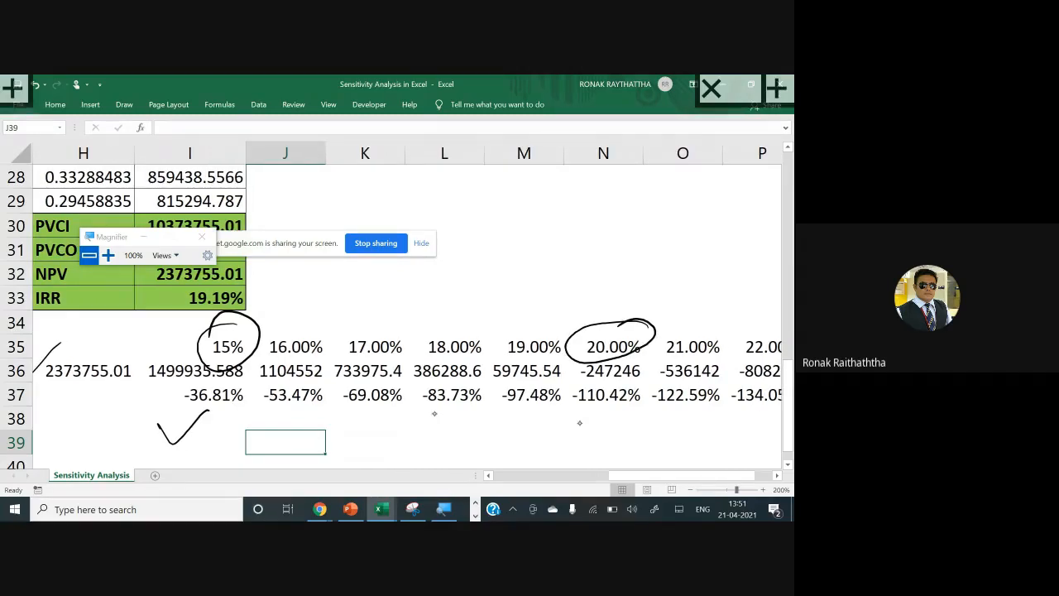
{"action": "mouse_move", "coordinate": [570, 424]}
{"action": "left_mouse_down"}
{"action": "mouse_move", "coordinate": [583, 441]}
{"action": "mouse_move", "coordinate": [619, 408]}
{"action": "left_mouse_up"}
Apply all borders to the discounting rate sensitivity table in H35:Q37
{"action": "key", "text": "Up"}
{"action": "key", "text": "Up"}
{"action": "key", "text": "Left"}
{"action": "key", "text": "Left"}
{"action": "key", "text": "Up"}
{"action": "key", "text": "Up"}
{"action": "key", "text": "Up"}
{"action": "key", "text": "Right"}
{"action": "key", "text": "Down"}
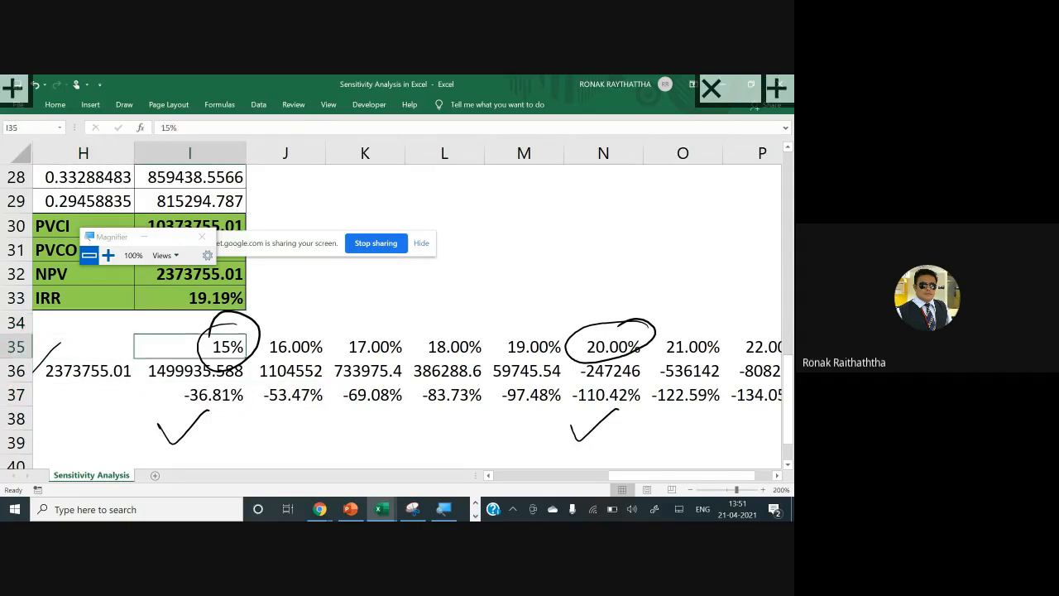
{"action": "key", "text": "Left"}
{"action": "key", "text": "shift+Right"}
{"action": "key", "text": "shift+Right"}
{"action": "key", "text": "shift+Right"}
{"action": "key", "text": "shift+Right"}
{"action": "key", "text": "shift+Right"}
{"action": "key", "text": "shift+Right"}
{"action": "key", "text": "shift+Right"}
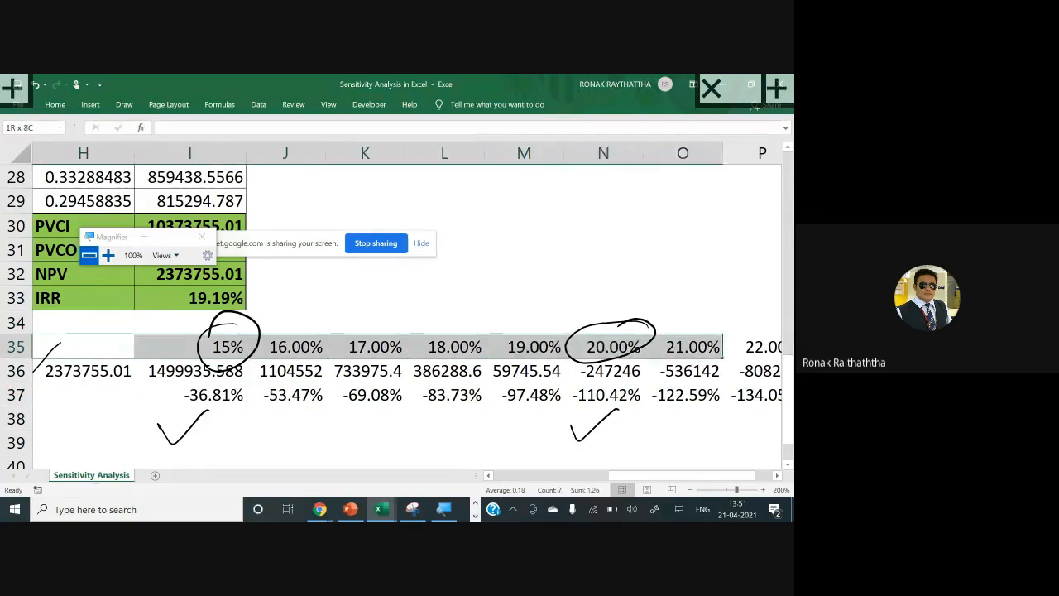
{"action": "key", "text": "shift+Right"}
{"action": "key", "text": "shift+Right"}
{"action": "key", "text": "shift+Right"}
{"action": "key", "text": "shift+Right"}
{"action": "key", "text": "shift+Right"}
{"action": "key", "text": "shift+Left"}
{"action": "key", "text": "shift+Left"}
{"action": "key", "text": "shift+Left"}
{"action": "key", "text": "shift+Down"}
{"action": "key", "text": "shift+Down"}
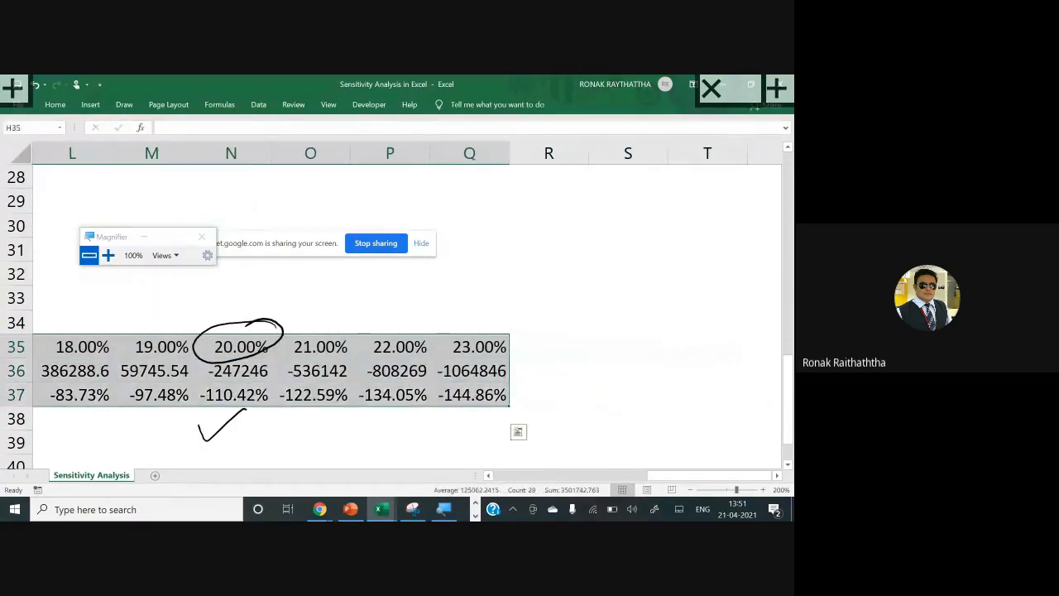
{"action": "key", "text": "alt+h"}
{"action": "key", "text": "b"}
{"action": "key", "text": "a"}
Make the base NPV in cell H36 bold
{"action": "key", "text": "Right"}
{"action": "key", "text": "Down"}
{"action": "key", "text": "Down"}
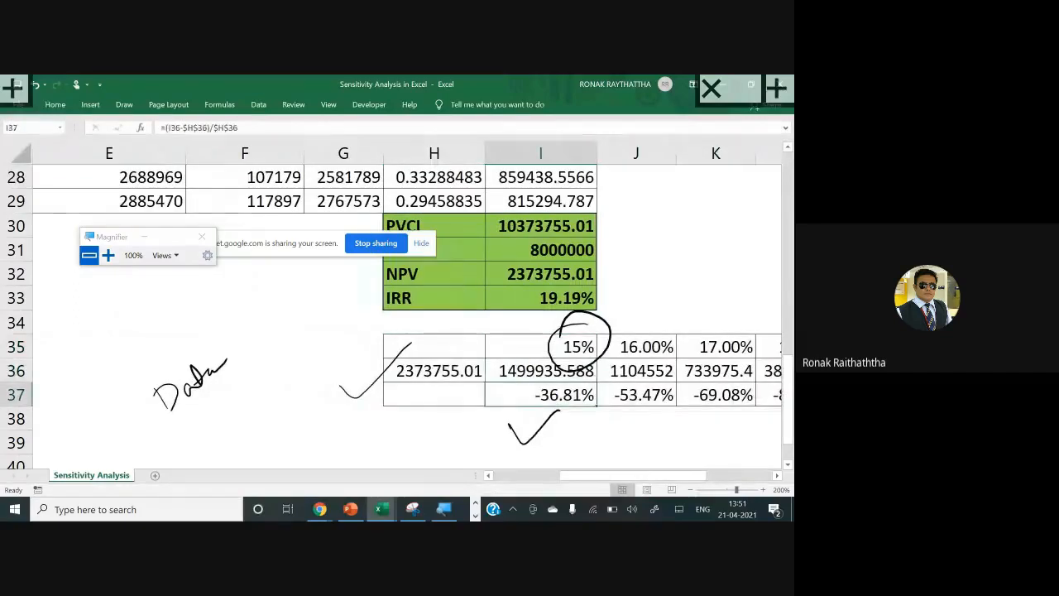
{"action": "key", "text": "Left"}
{"action": "key", "text": "Up"}
{"action": "key", "text": "ctrl+b"}
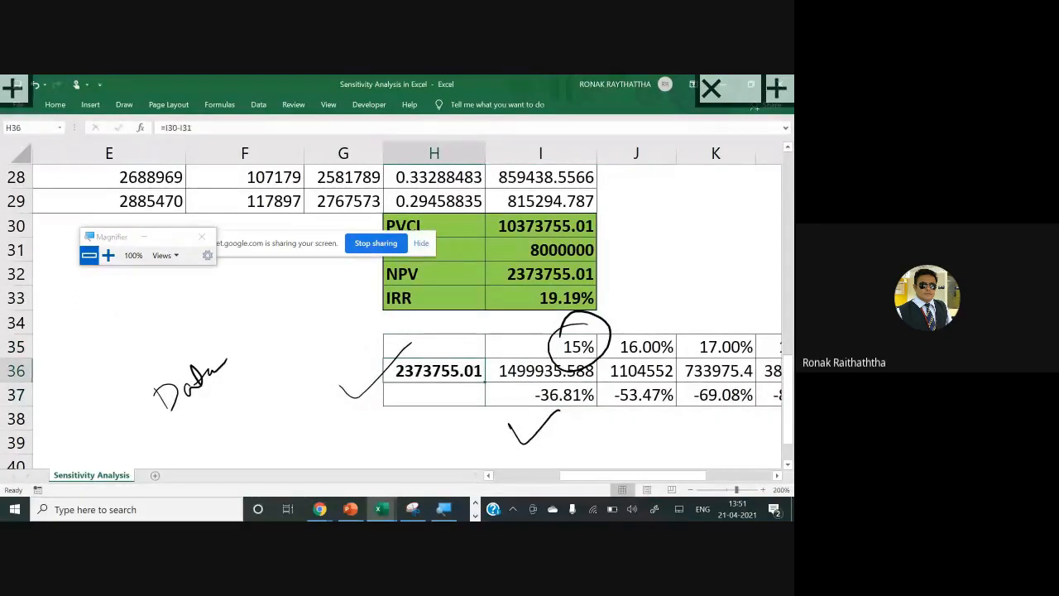
Enter the label "Sensitivity of the Rate" in cell F35 and make it bold
{"action": "key", "text": "Right"}
{"action": "key", "text": "Right"}
{"action": "key", "text": "Left"}
{"action": "key", "text": "Up"}
{"action": "key", "text": "Left"}
{"action": "key", "text": "Left"}
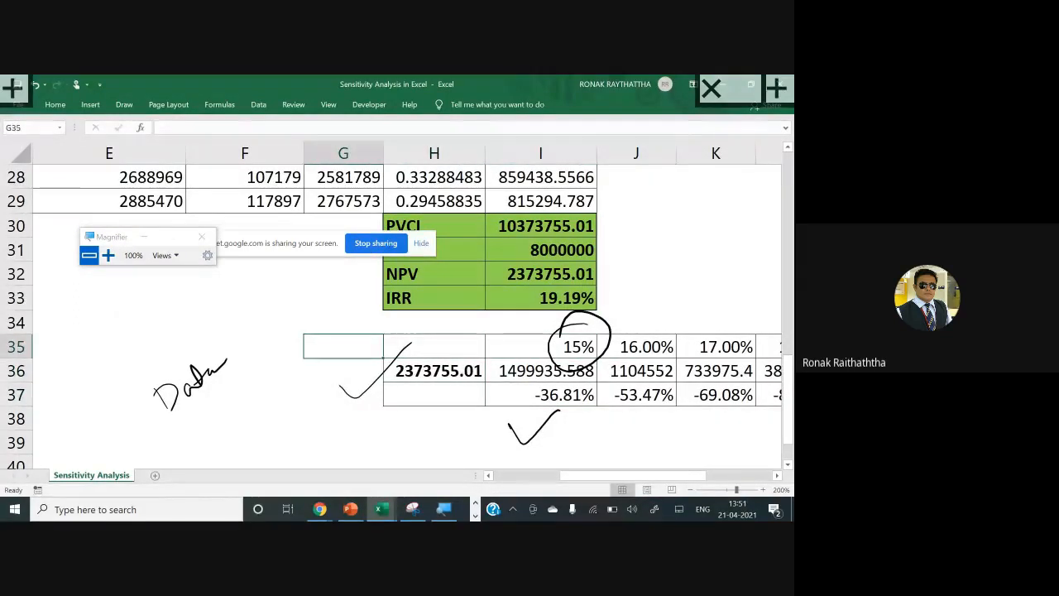
{"action": "key", "text": "Left"}
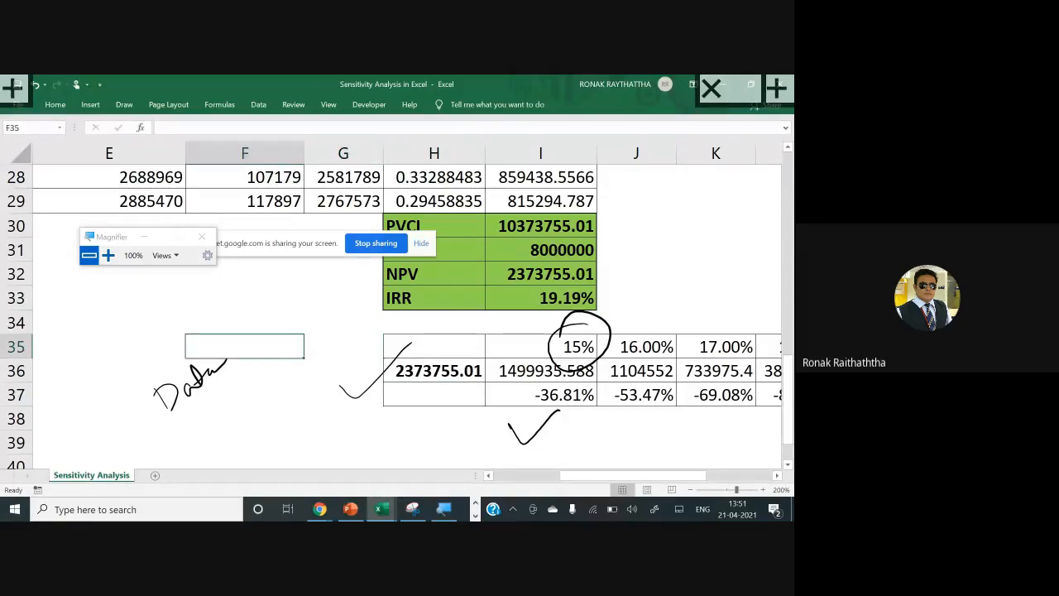
{"action": "type", "text": "S"}
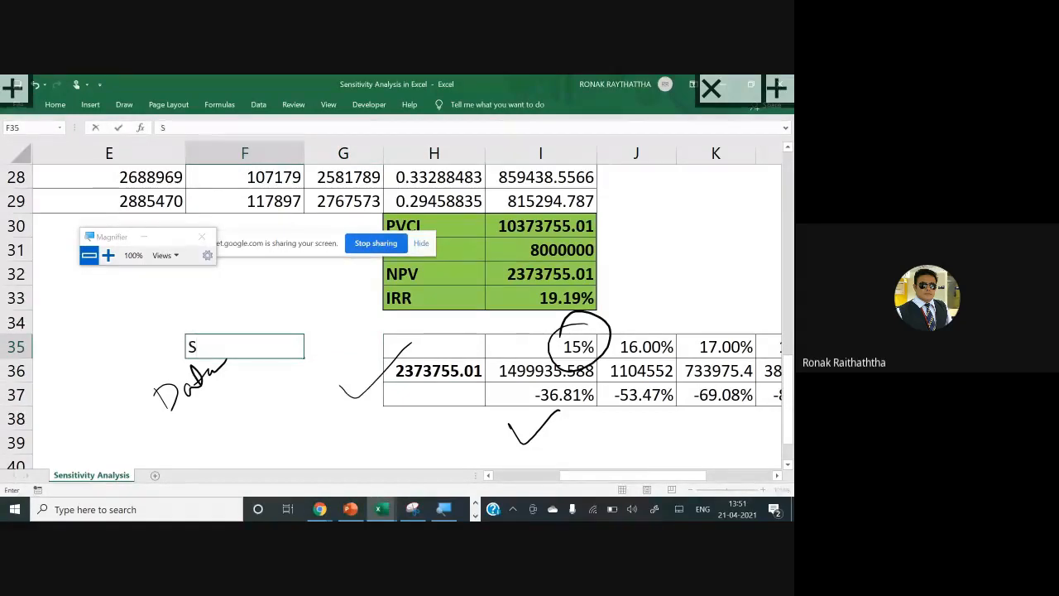
{"action": "type", "text": "ensiti"}
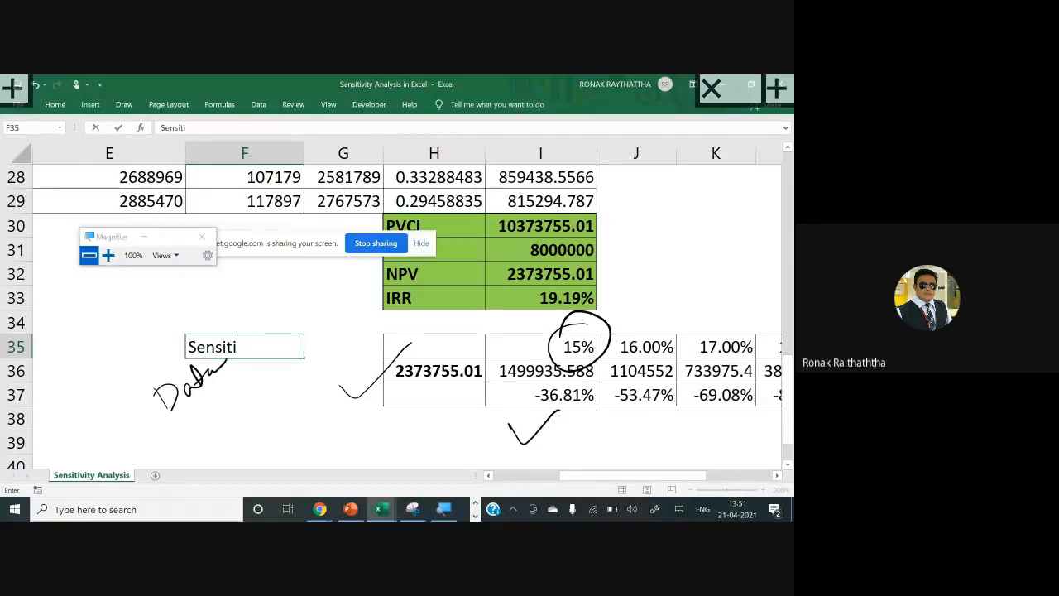
{"action": "type", "text": "vity of the "}
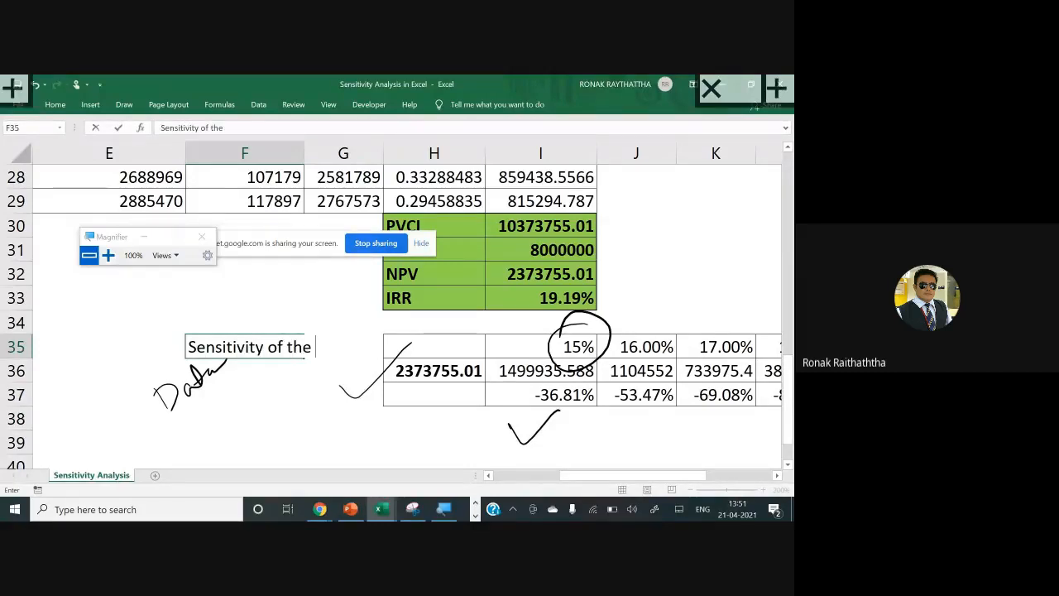
{"action": "type", "text": "Rate"}
{"action": "key", "text": "Return"}
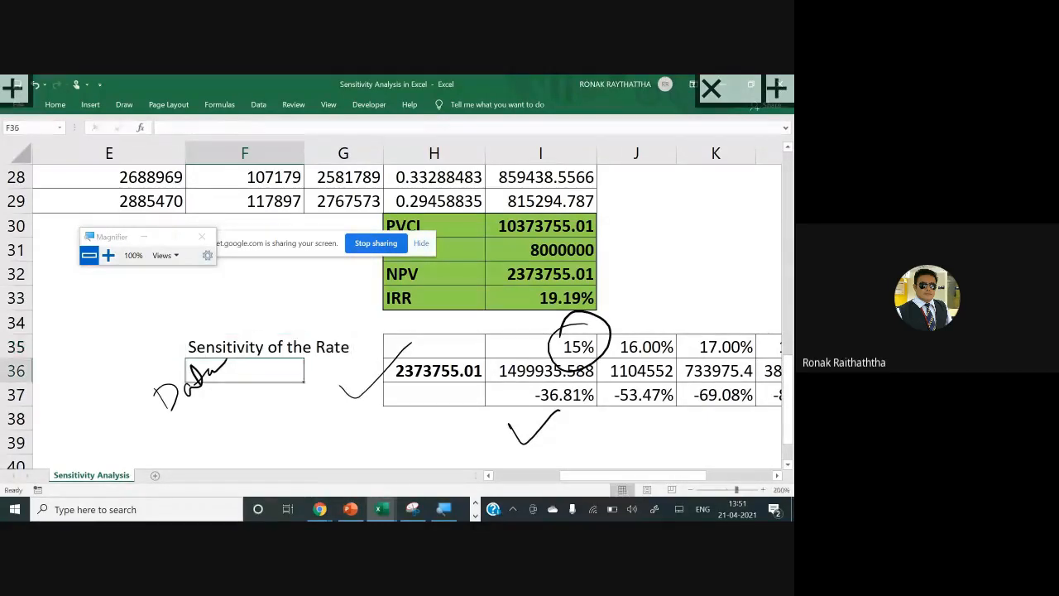
{"action": "key", "text": "Up"}
{"action": "key", "text": "ctrl+b"}
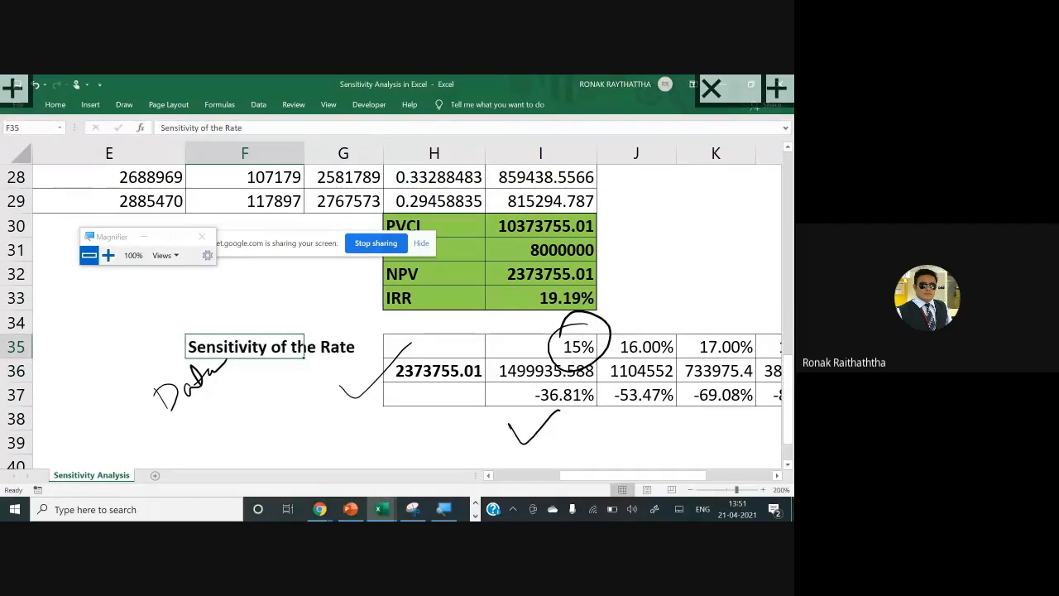
{"action": "key", "text": "Right"}
{"action": "key", "text": "Right"}
{"action": "key", "text": "Right"}
{"action": "key", "text": "Left"}
{"action": "key", "text": "Left"}
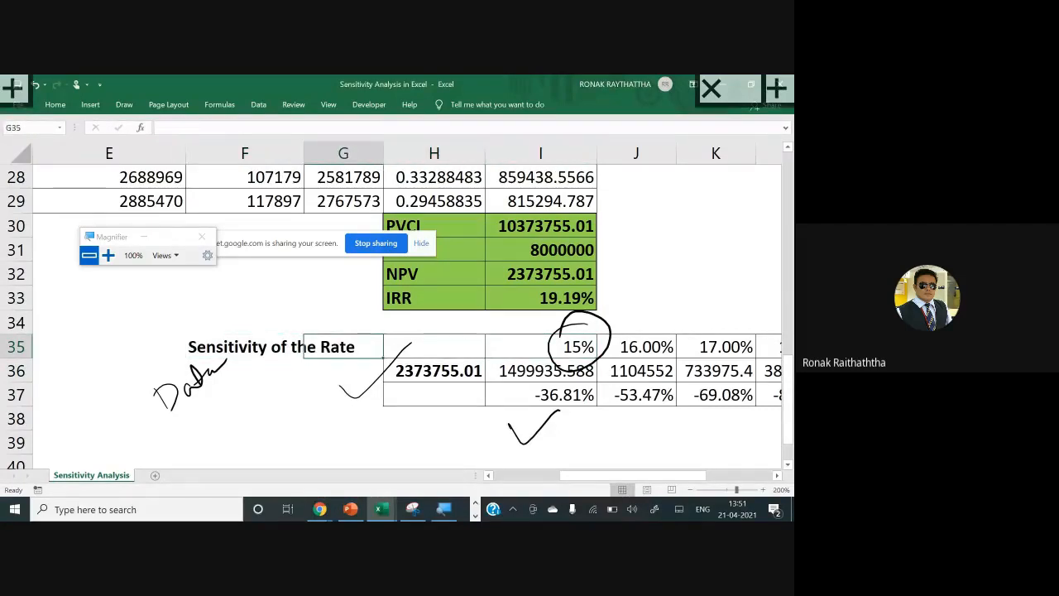
Review the problem statement, the yellow input cells and the yearly cash flow table above the sensitivity table
{"action": "left_click_drag", "start_coordinate": [590, 477], "coordinate": [263, 428]}
{"action": "scroll", "coordinate": [232, 385], "scroll_direction": "up", "scroll_amount": 5}
{"action": "scroll", "coordinate": [233, 385], "scroll_direction": "up", "scroll_amount": 2}
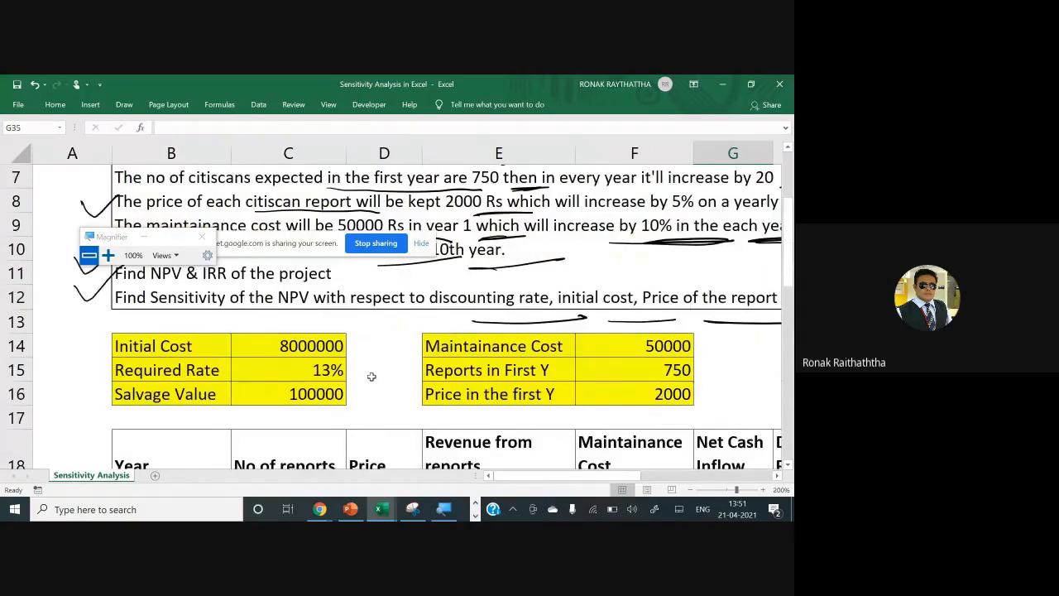
{"action": "scroll", "coordinate": [381, 383], "scroll_direction": "down", "scroll_amount": 5}
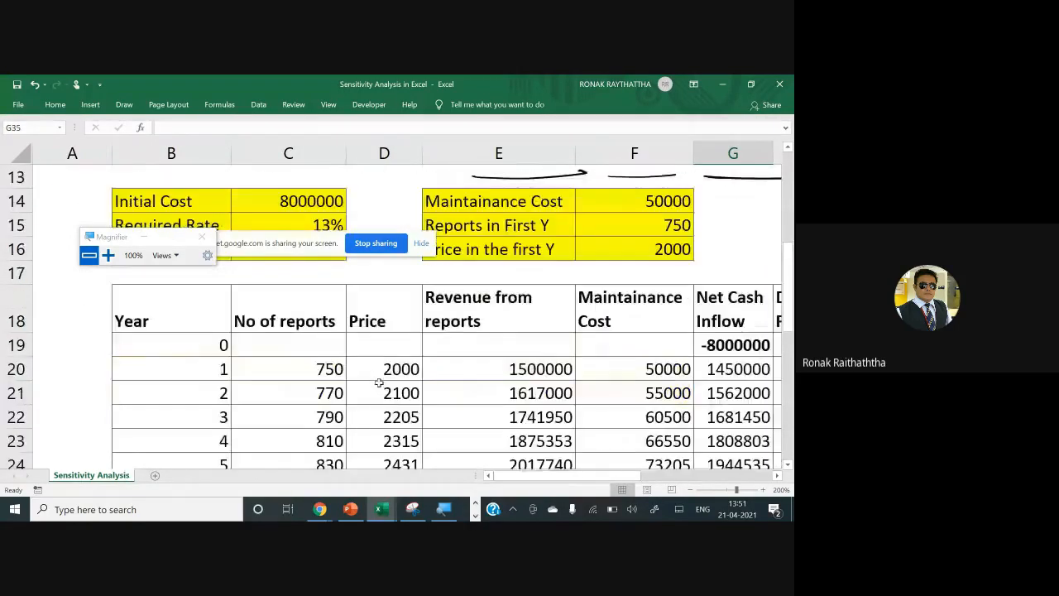
{"action": "scroll", "coordinate": [385, 383], "scroll_direction": "down", "scroll_amount": 5}
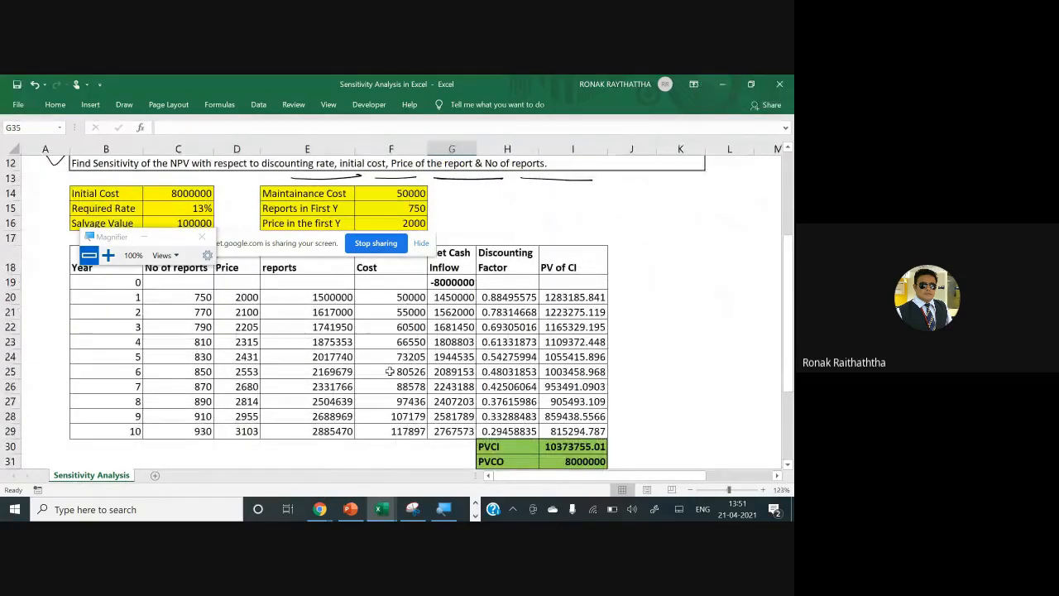
{"action": "scroll", "coordinate": [386, 369], "scroll_direction": "up", "scroll_amount": 4}
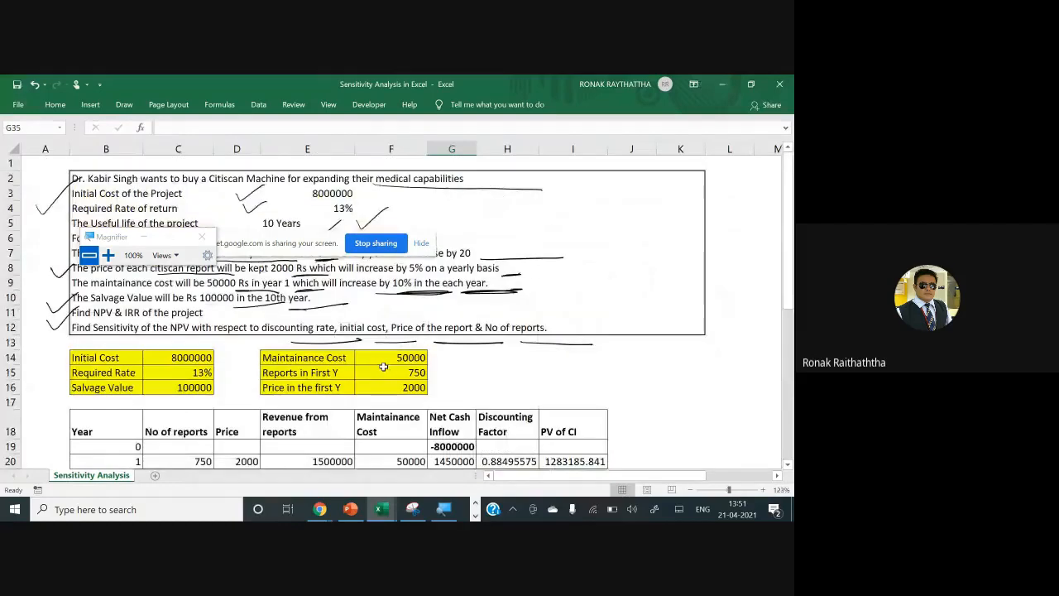
{"action": "scroll", "coordinate": [383, 367], "scroll_direction": "down", "scroll_amount": 4}
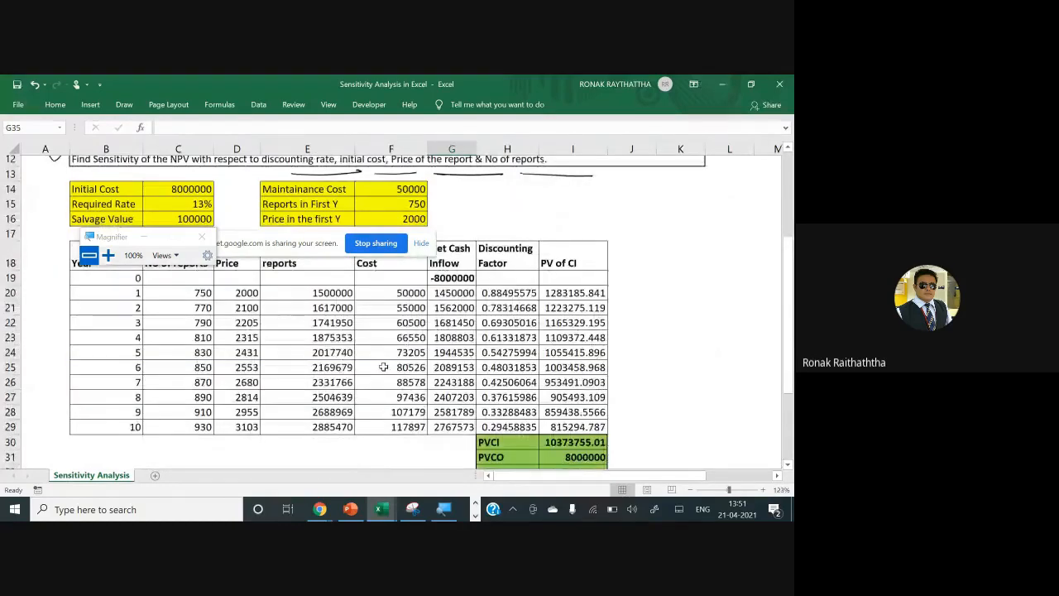
{"action": "scroll", "coordinate": [383, 366], "scroll_direction": "down", "scroll_amount": 1}
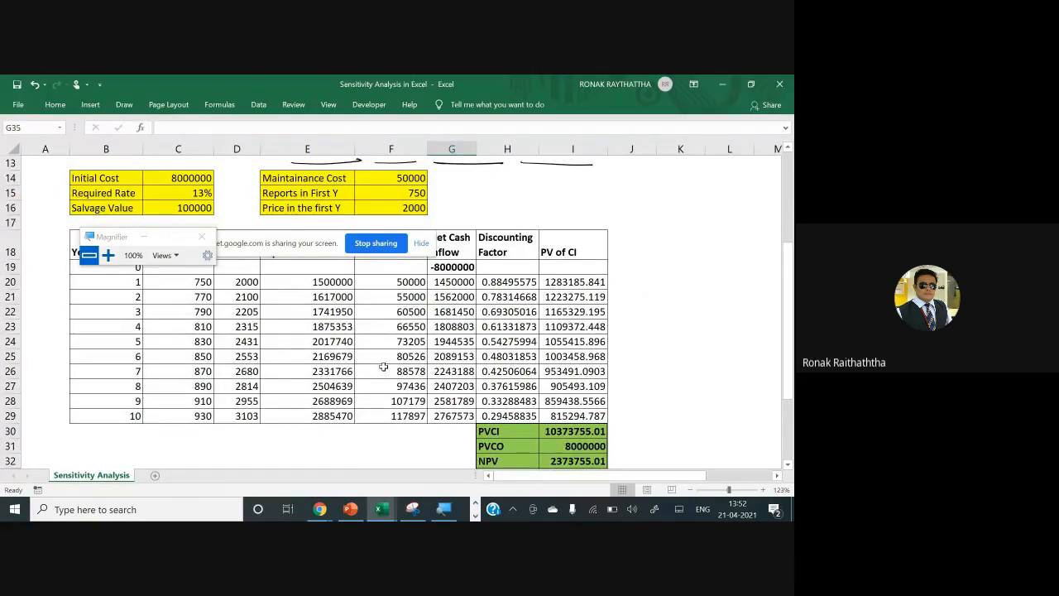
Switch from the workbook to the Google Meet window
{"action": "key", "text": "alt+Tab"}
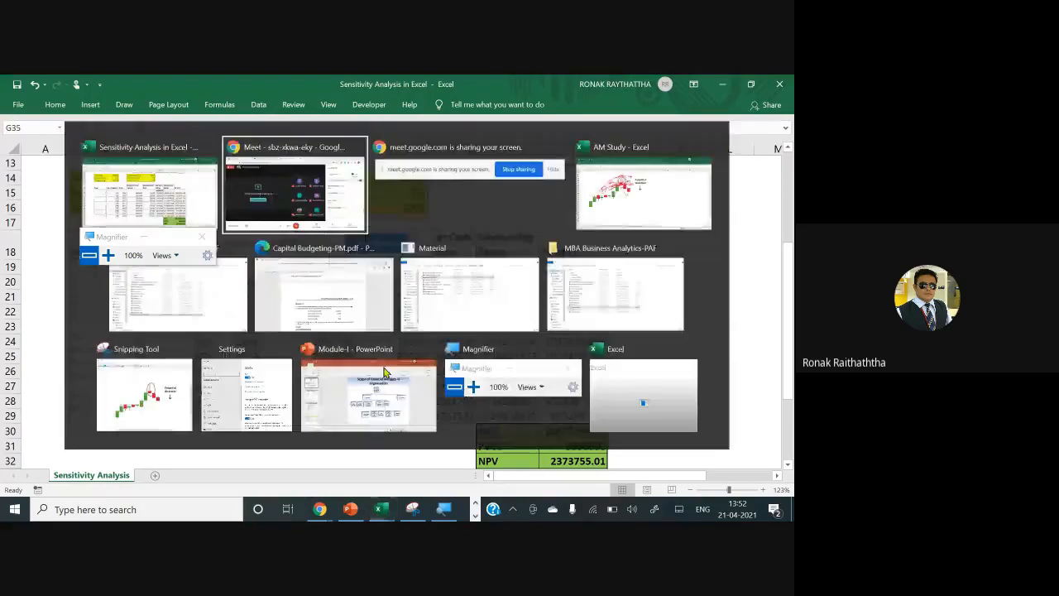